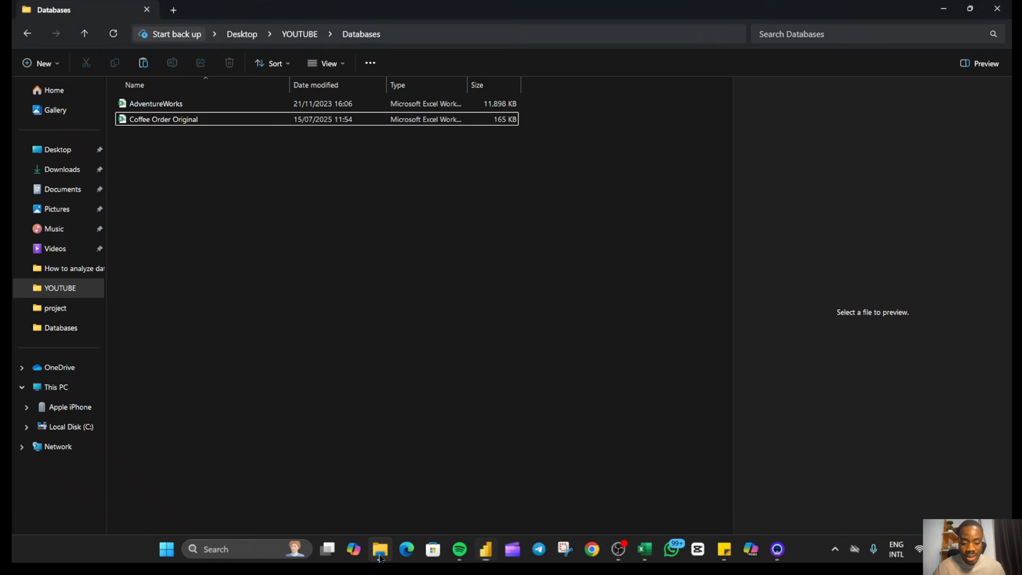
Open the Coffee Order Original workbook and look through its customers, orders and products sheets.
click(190, 121)
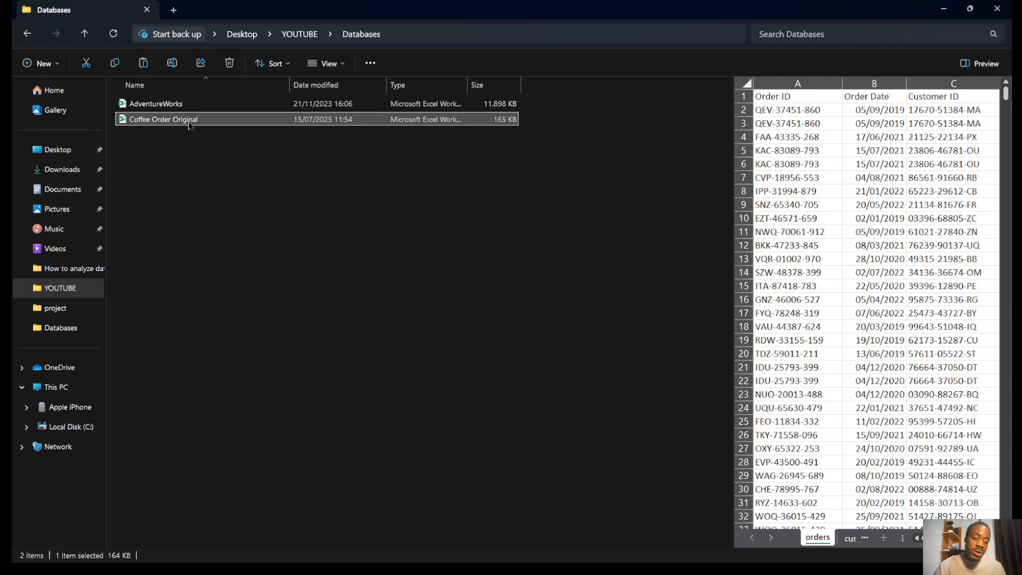
double_click(189, 120)
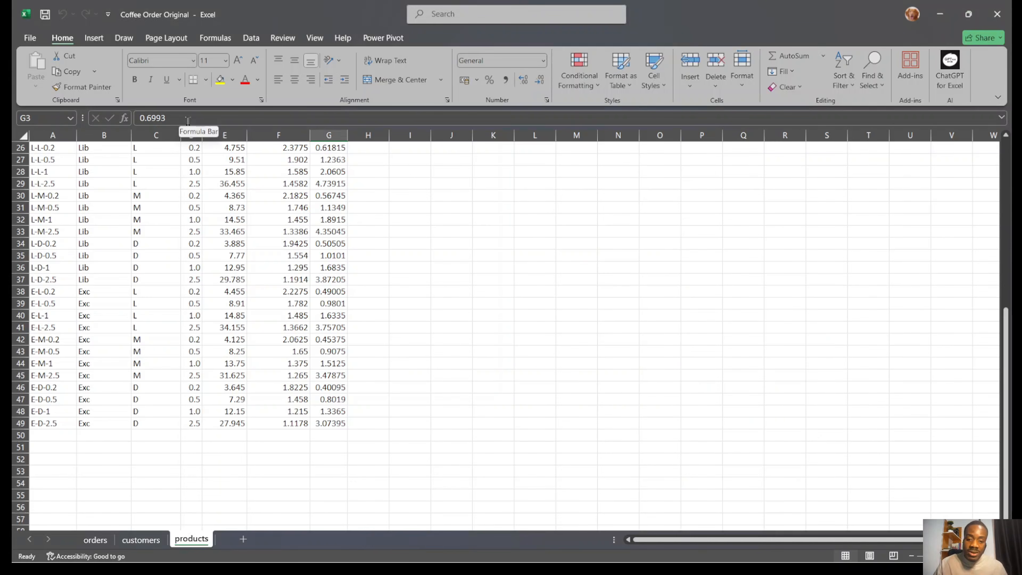
click(141, 543)
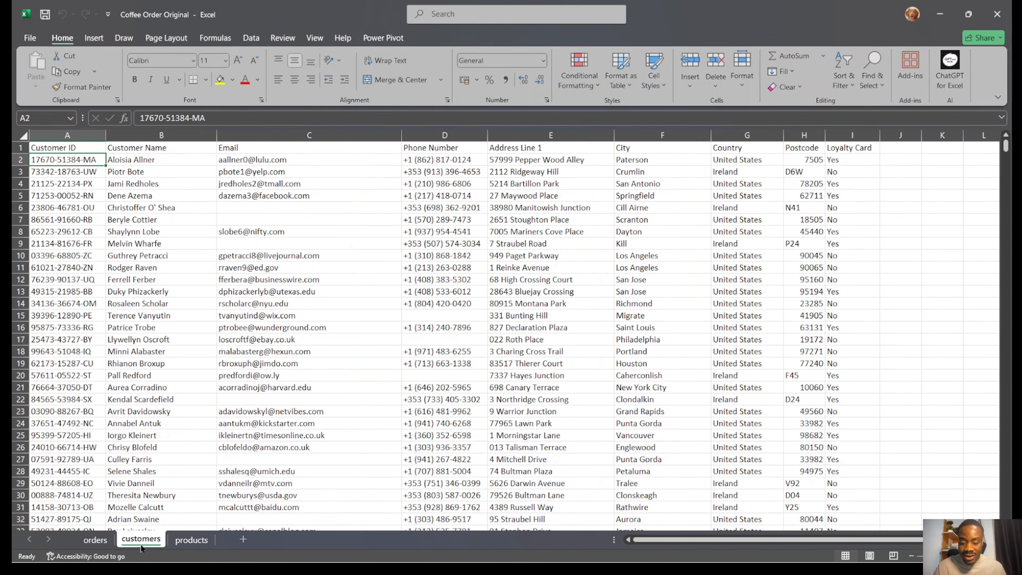
click(96, 541)
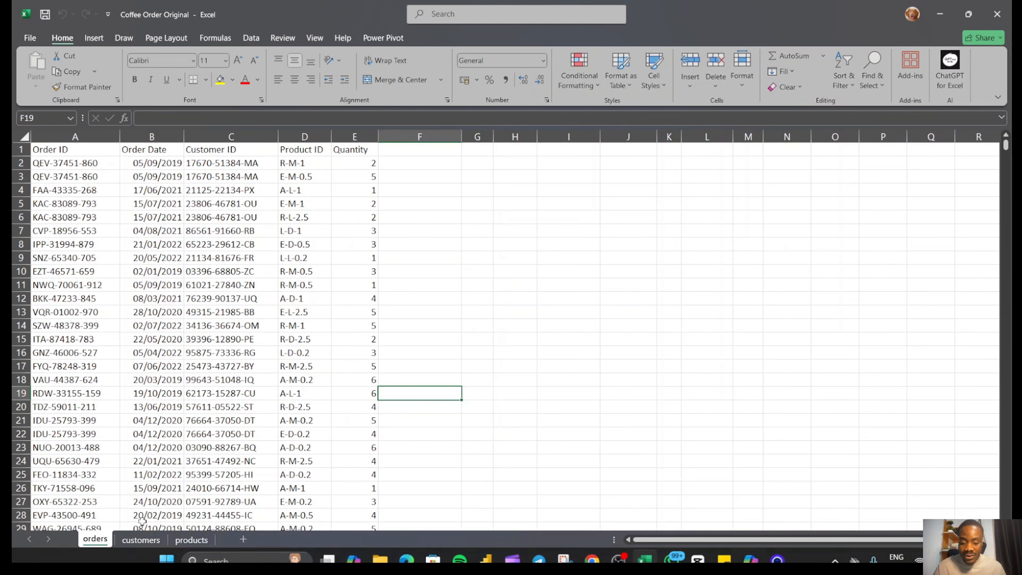
click(142, 540)
click(190, 538)
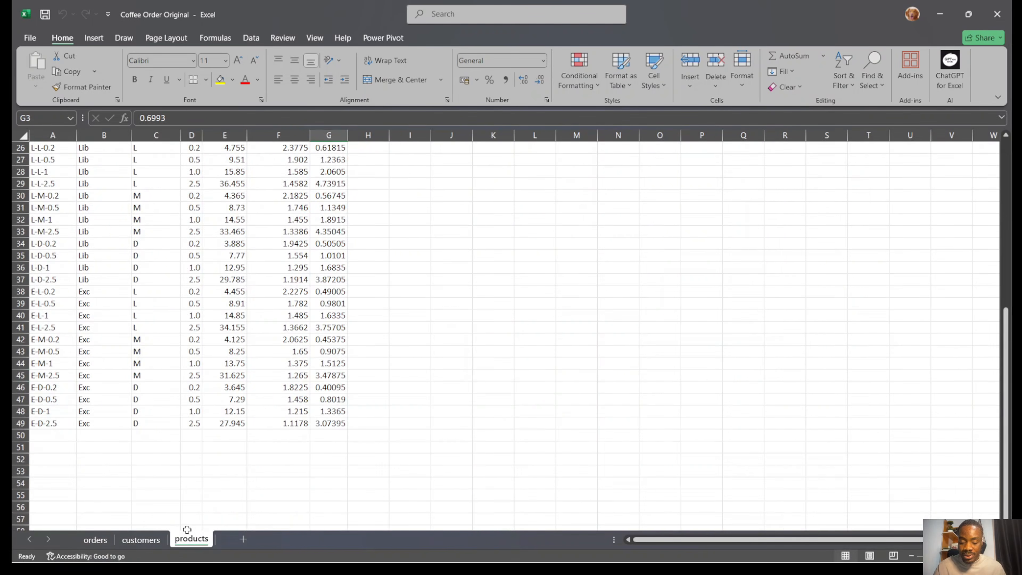
drag(1006, 328, 992, 153)
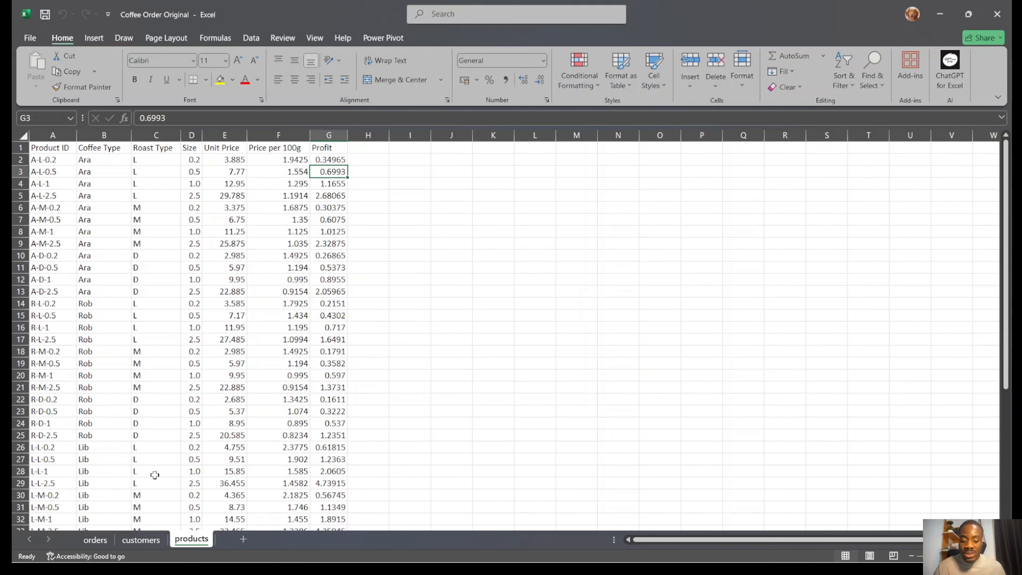
Examine the columns of the orders, customers and products sheets, including Quantity and Product ID, to see how the tables relate.
click(92, 542)
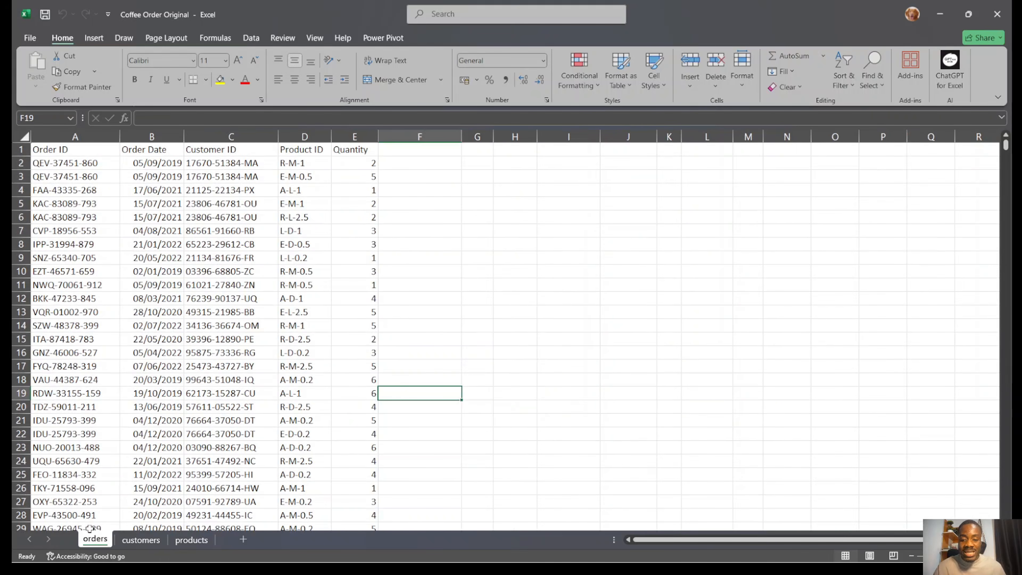
click(359, 134)
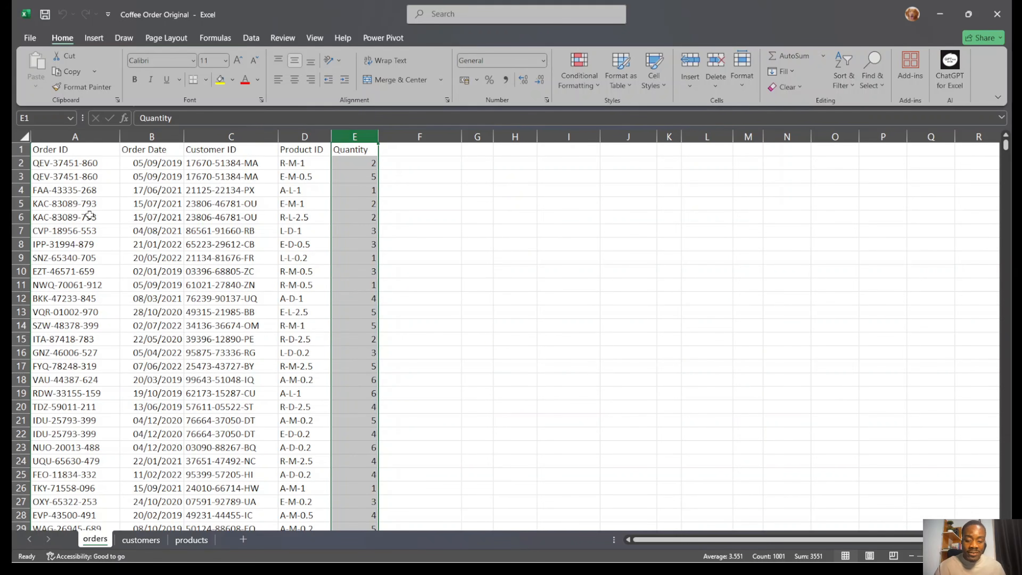
click(155, 539)
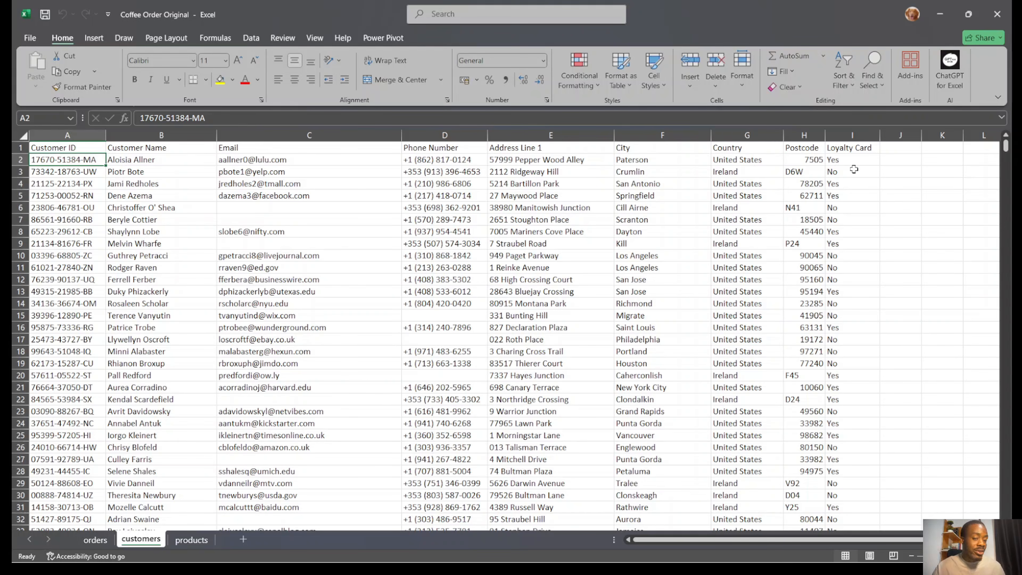
click(193, 540)
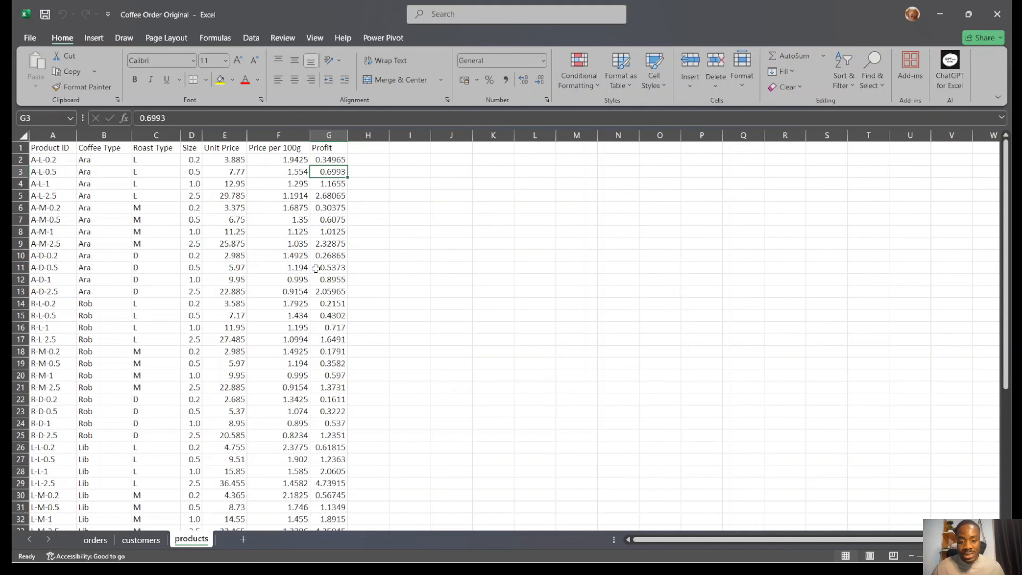
click(61, 137)
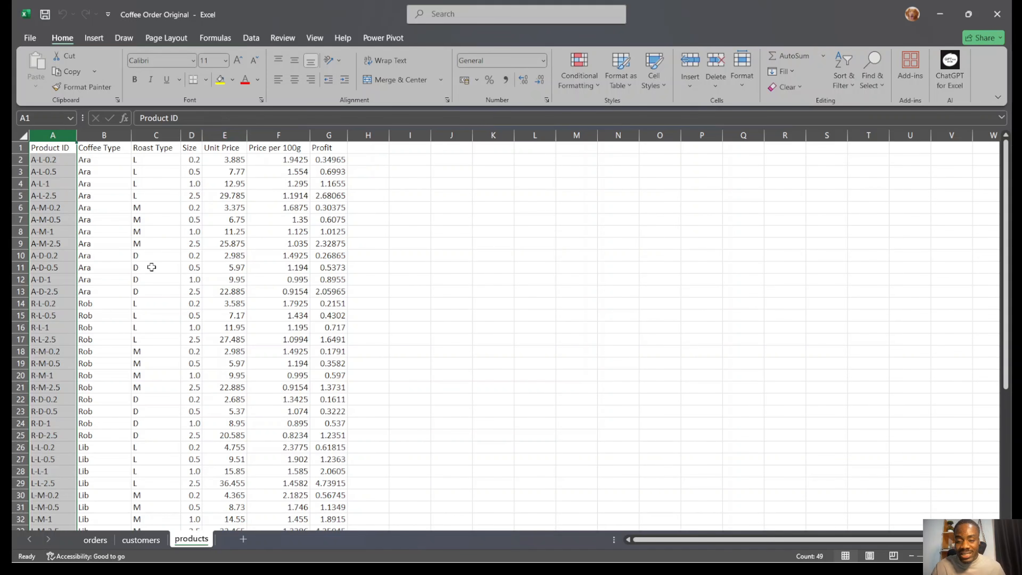
click(141, 539)
click(102, 540)
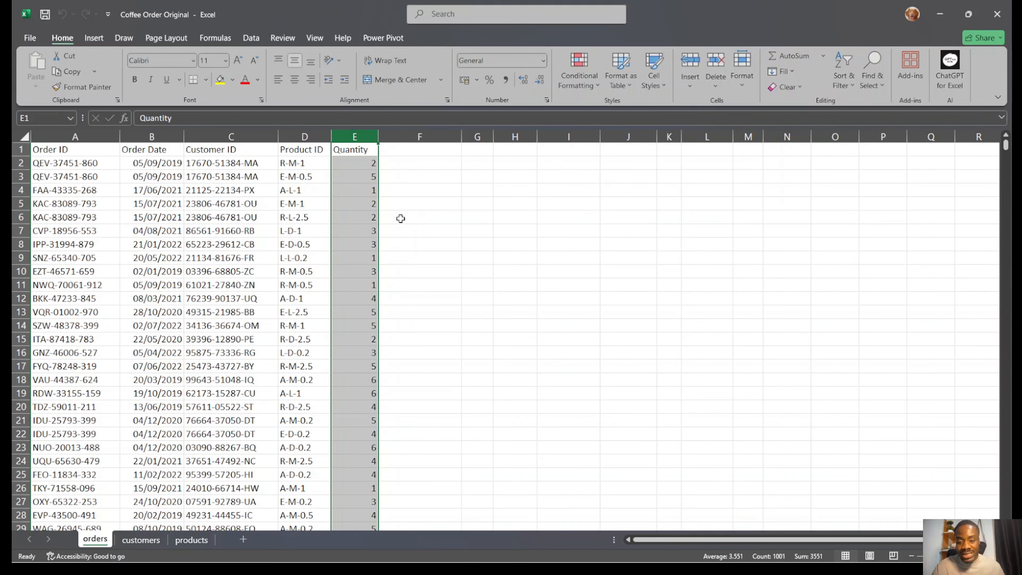
click(143, 541)
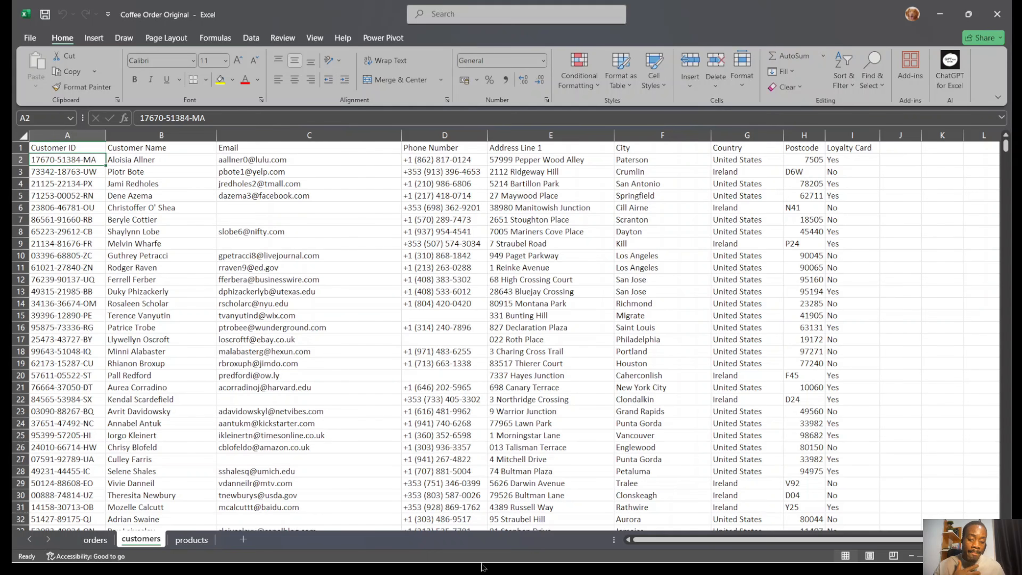
Switch to Power BI Desktop and connect to the Coffee Order Original Excel workbook as the data source.
click(489, 560)
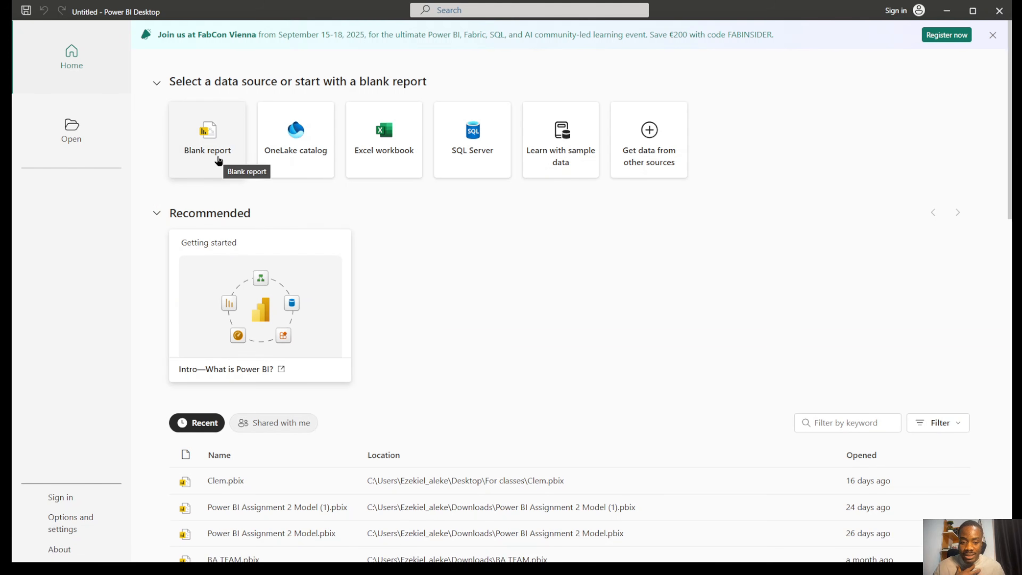
click(387, 163)
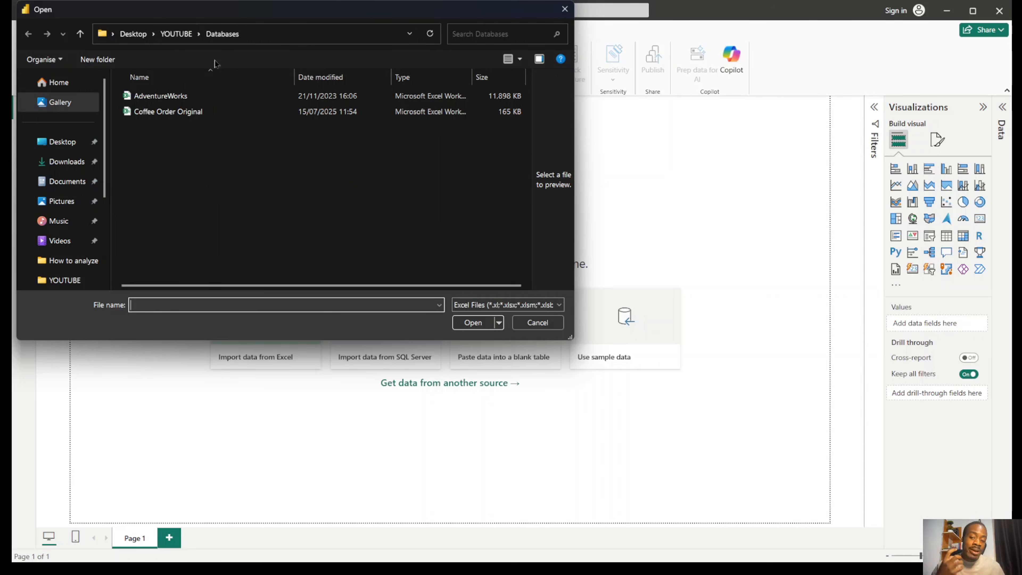
click(218, 111)
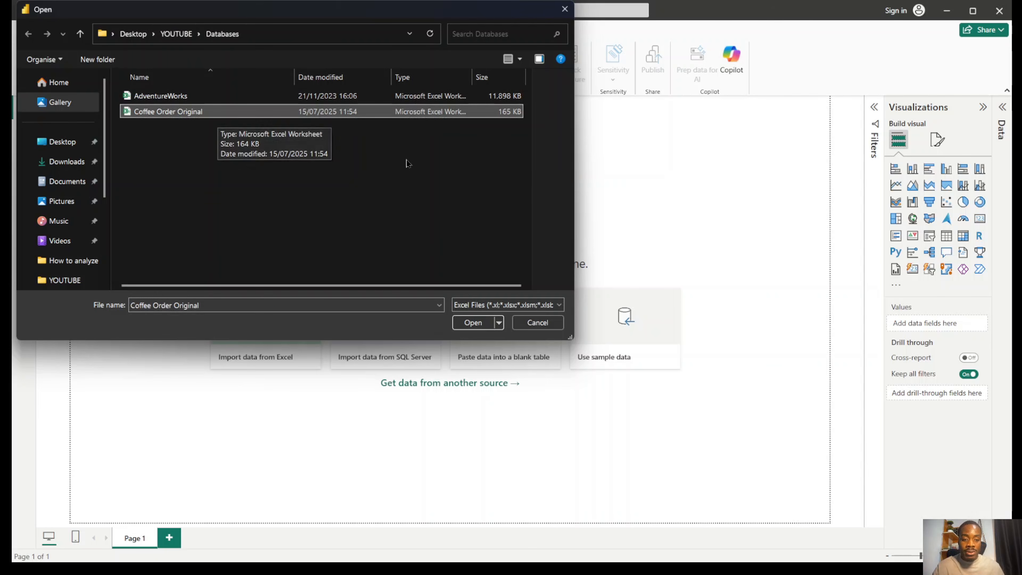
click(466, 324)
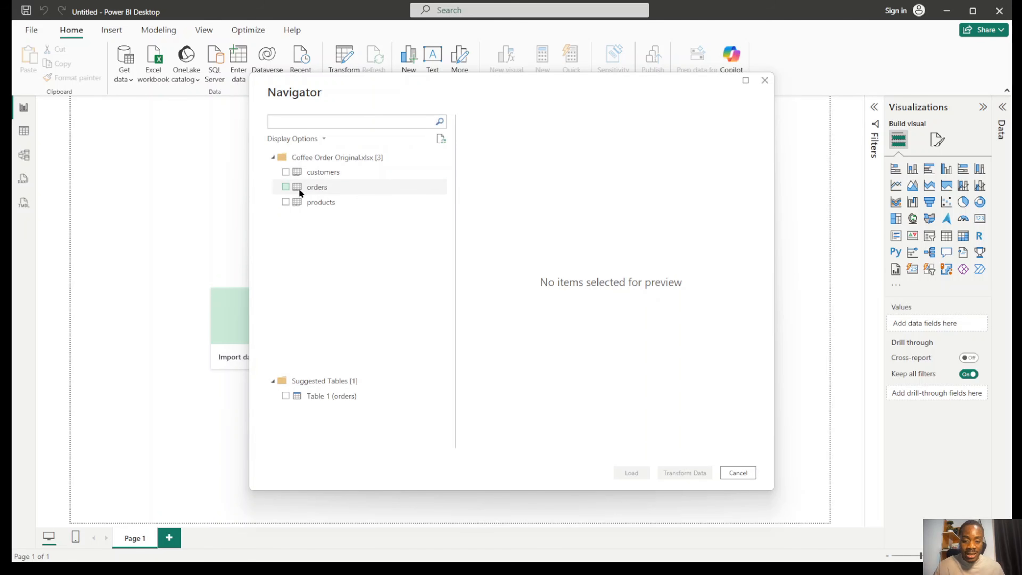
Choose the customers, orders and products tables and bring them into Power Query for transformation.
click(286, 172)
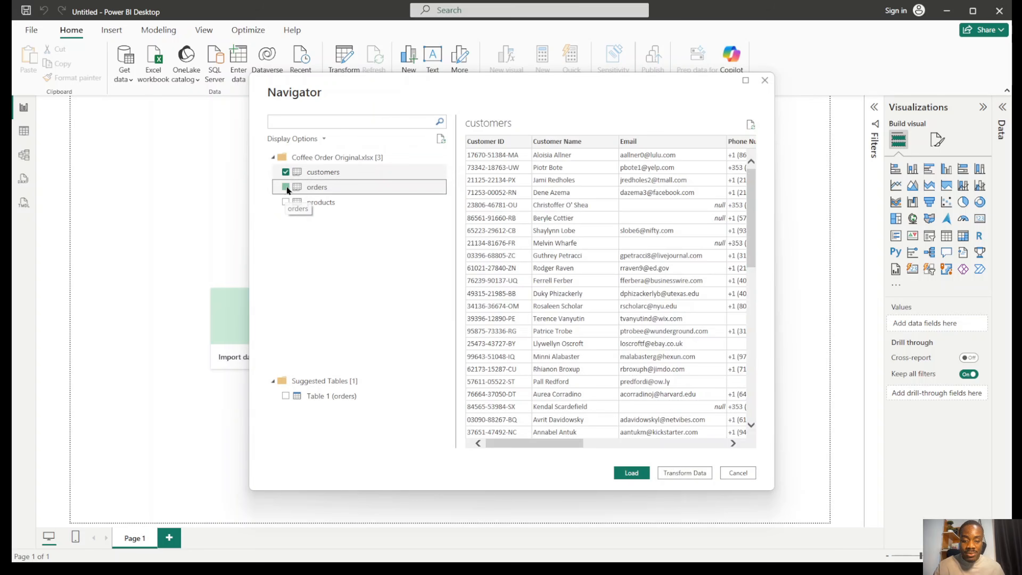
click(285, 187)
click(286, 202)
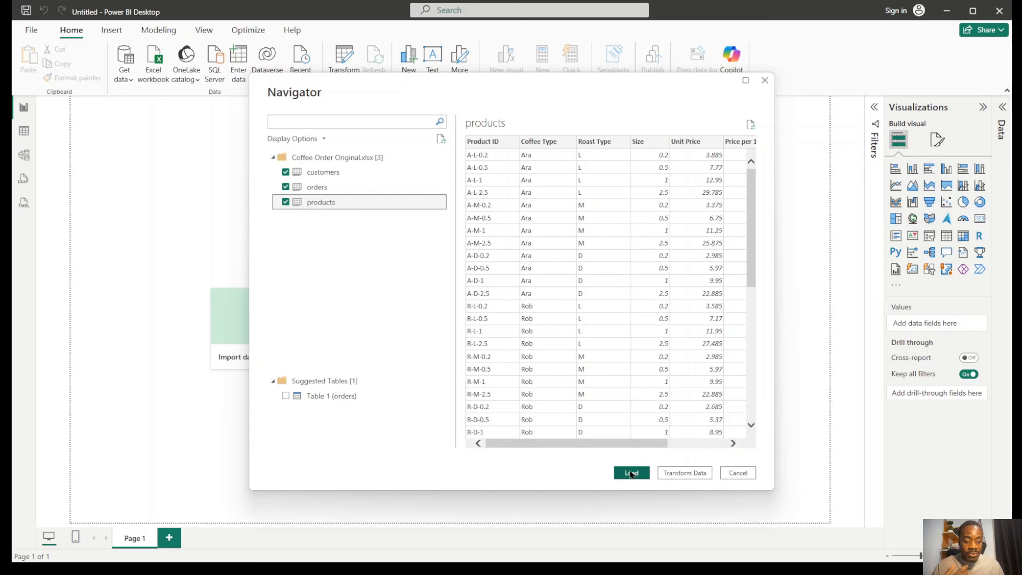
click(690, 473)
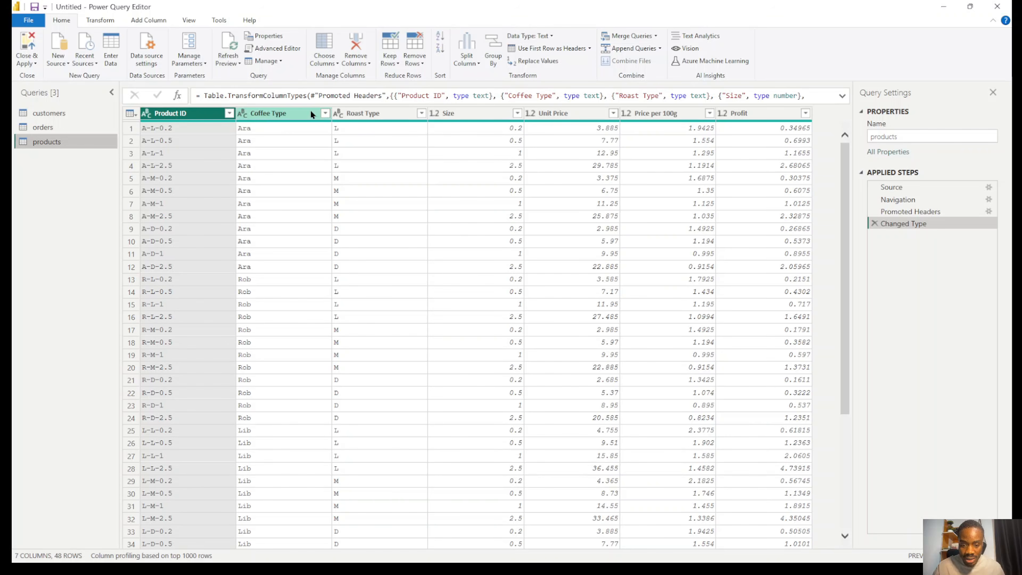
Check the Roast Type values in the products query, and remove its Price per 100g and Size columns.
click(421, 114)
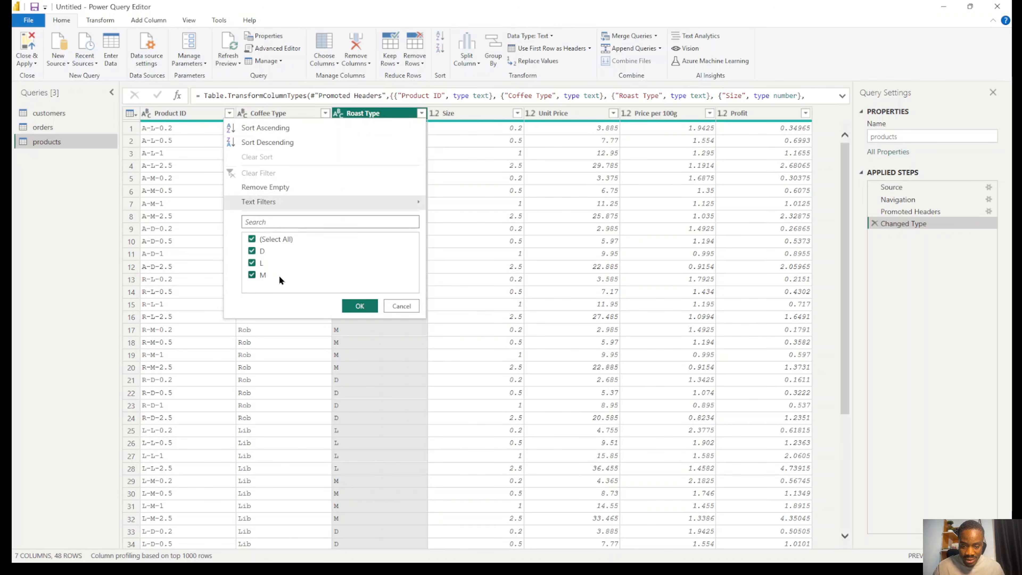
click(473, 215)
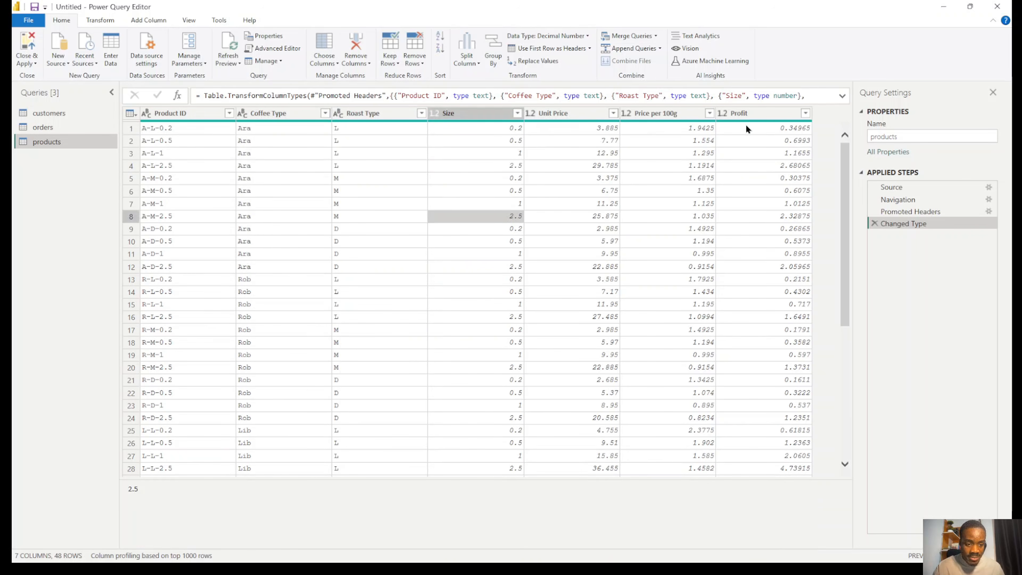
click(675, 117)
right_click(677, 116)
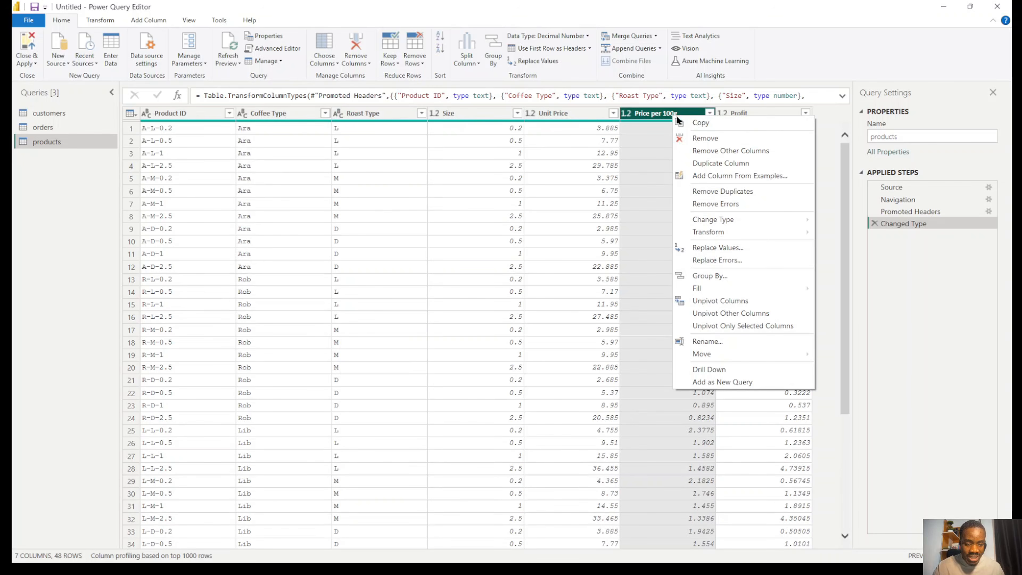
click(720, 138)
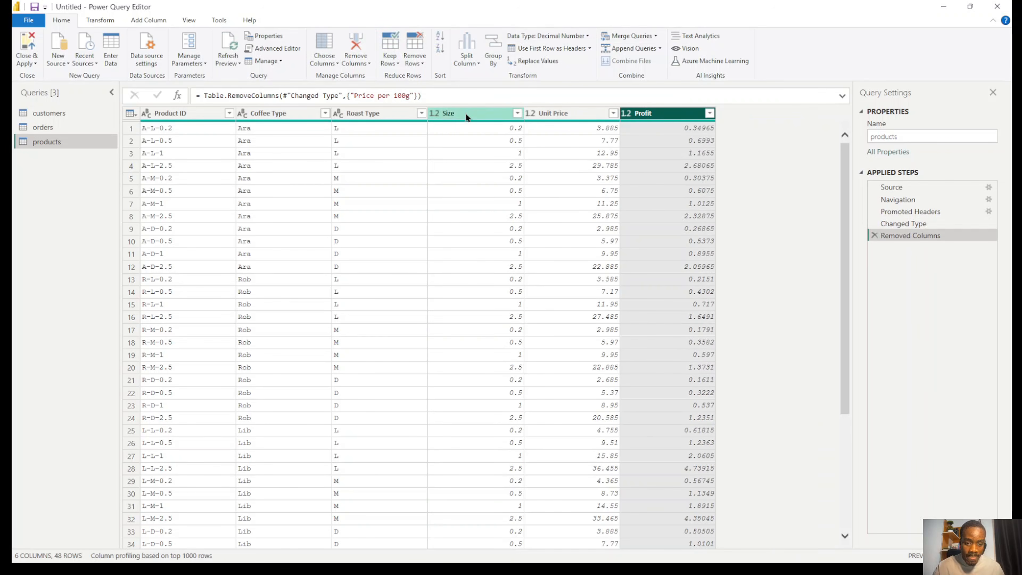
right_click(483, 111)
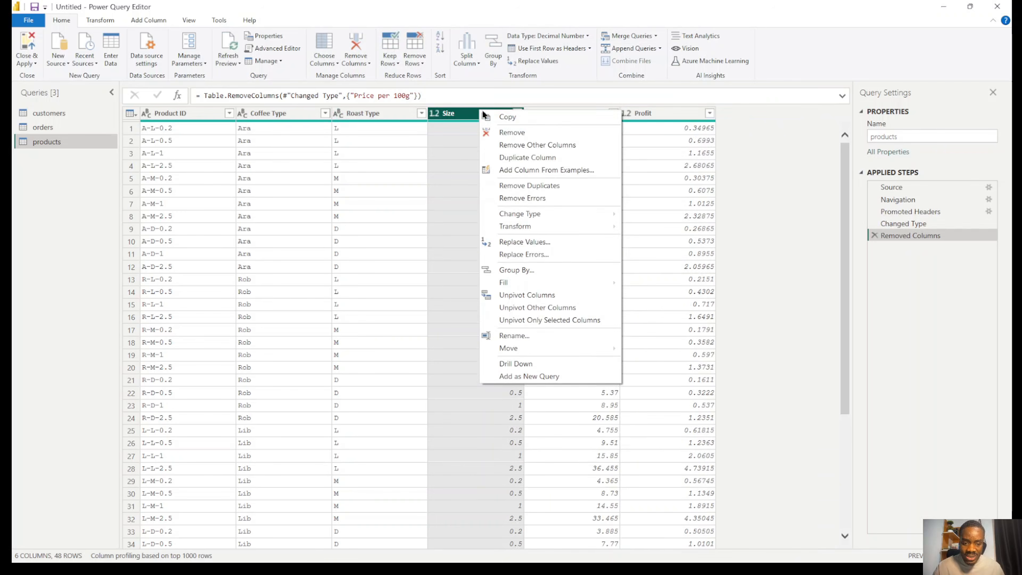
click(525, 132)
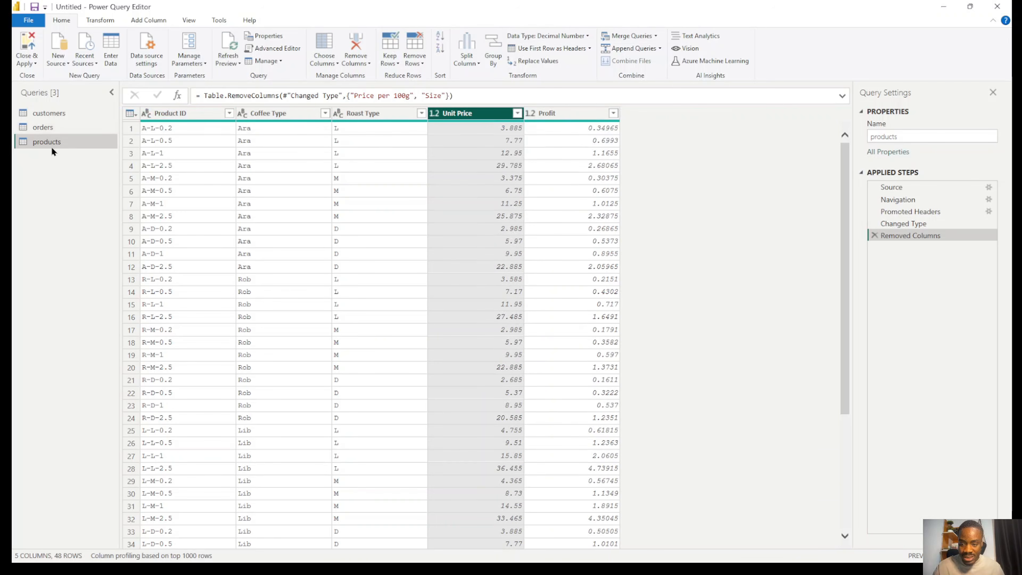
Keep only the Order ID, Order Date, Customer ID, Product ID and Quantity columns in the orders query, removing all others.
click(48, 128)
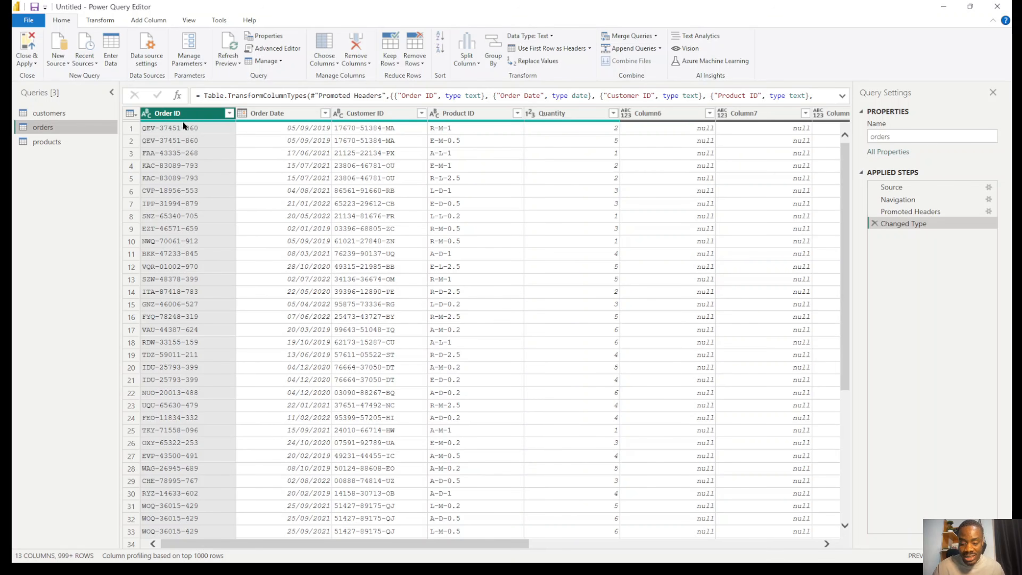
ctrl+click(284, 116)
ctrl+click(378, 113)
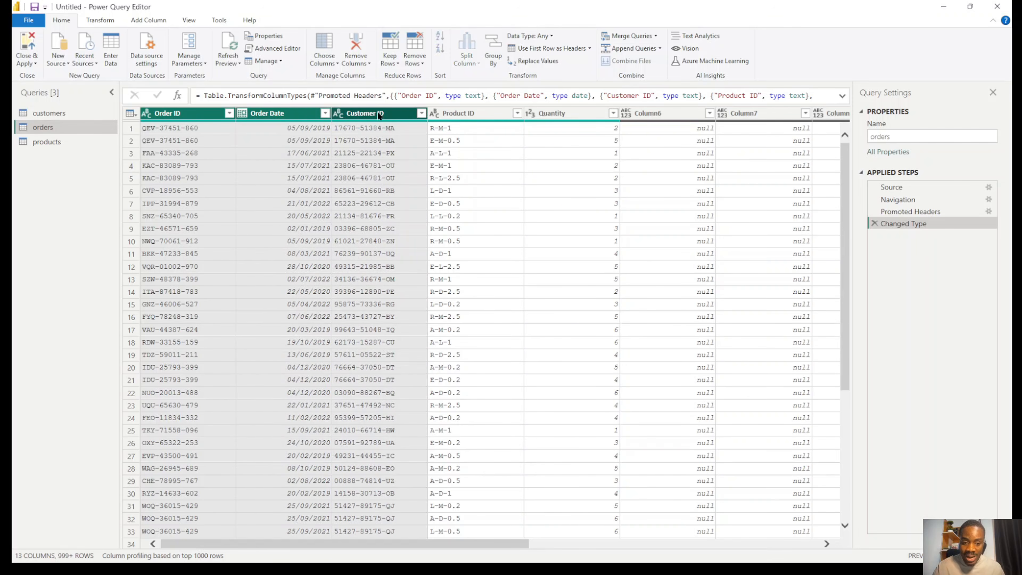
ctrl+click(463, 113)
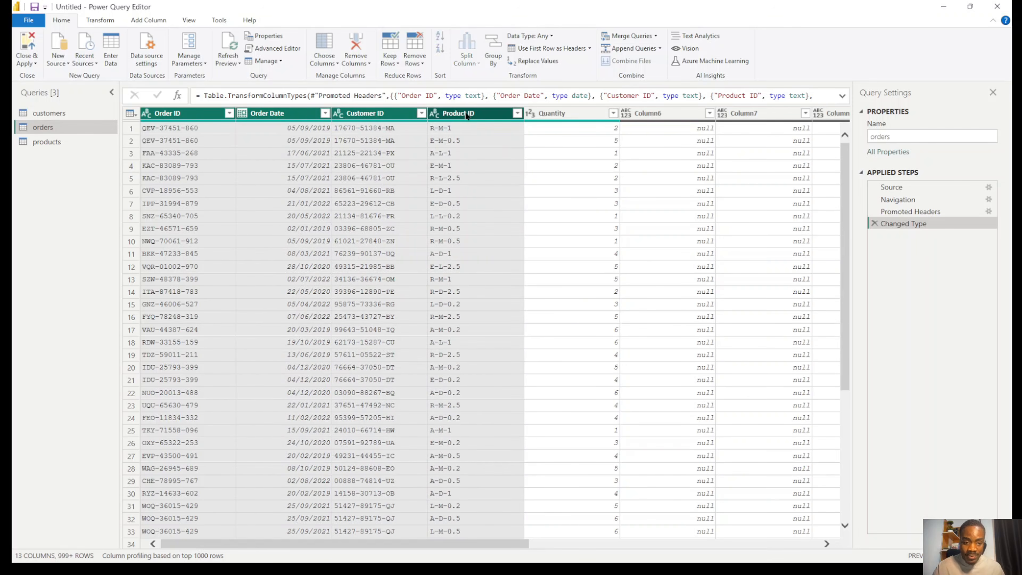
ctrl+click(565, 113)
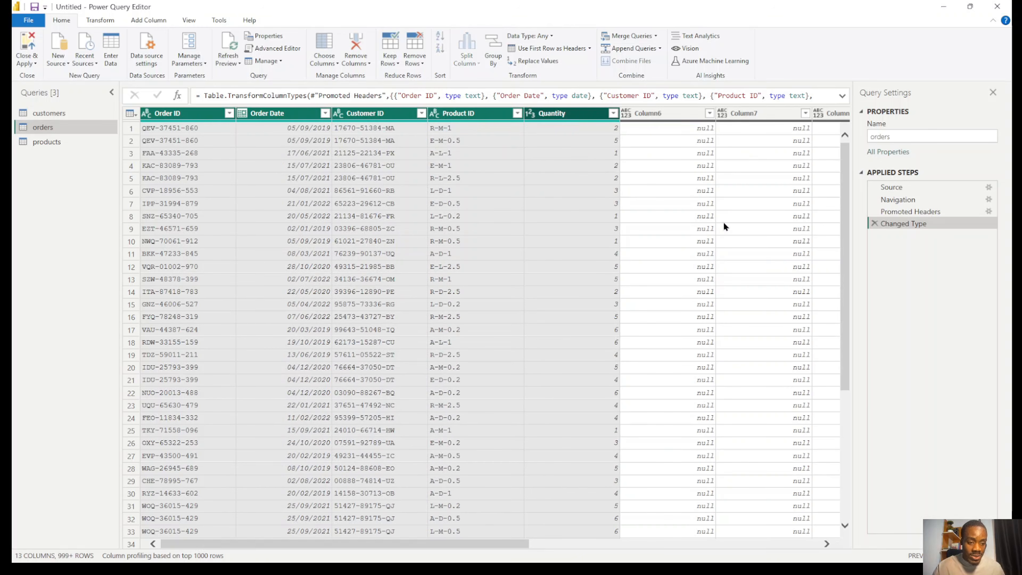
drag(502, 543, 326, 459)
right_click(568, 115)
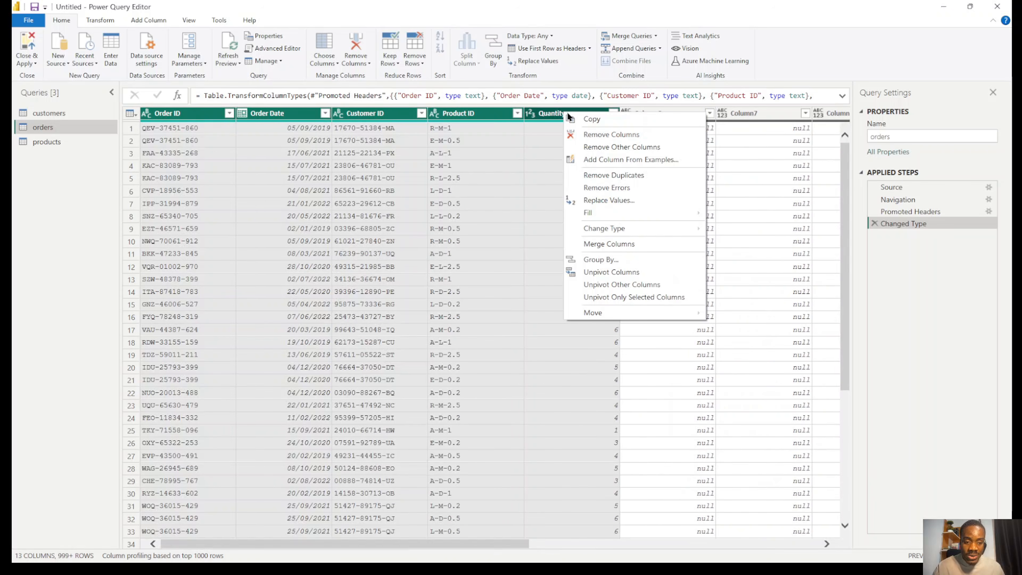
click(635, 146)
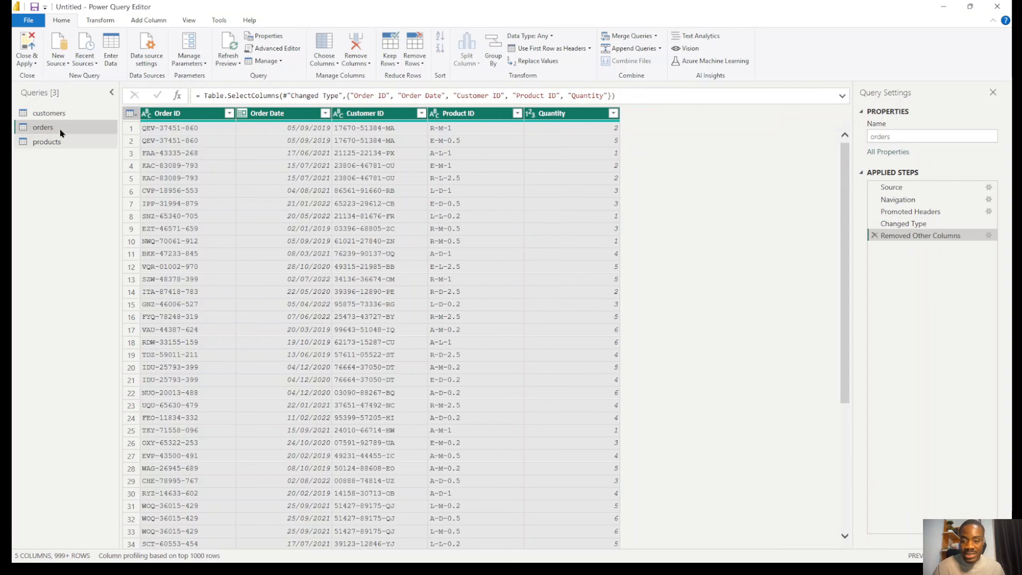
Keep only the Customer ID, Customer Name, City, Country and Loyalty Card columns in the customers query, removing all others.
click(59, 114)
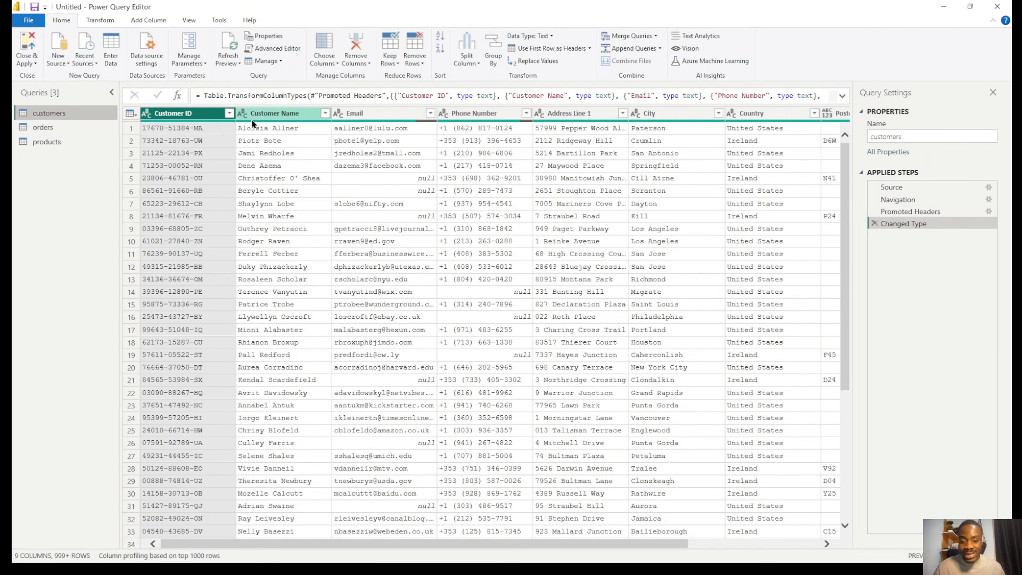
click(371, 115)
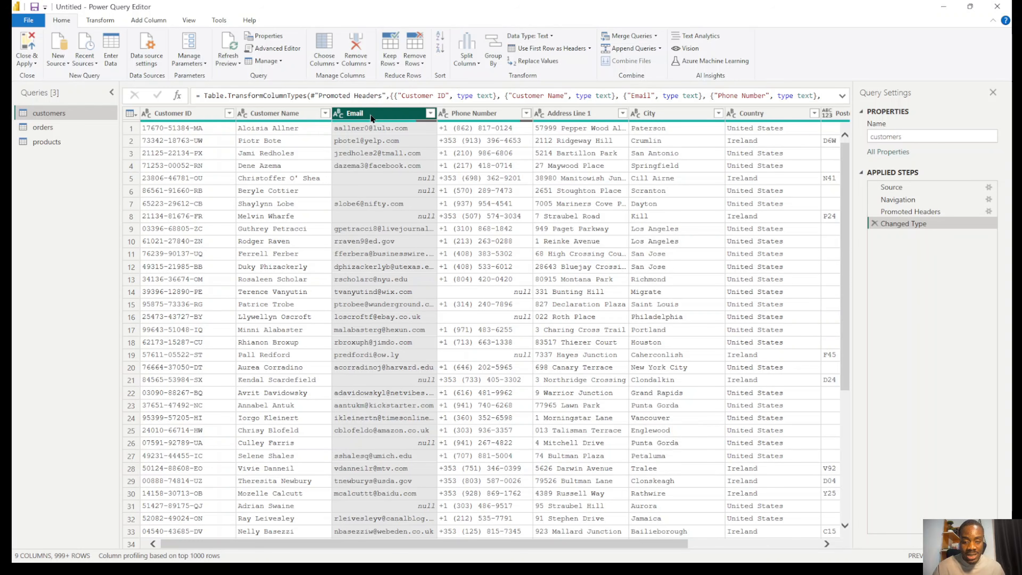
click(189, 115)
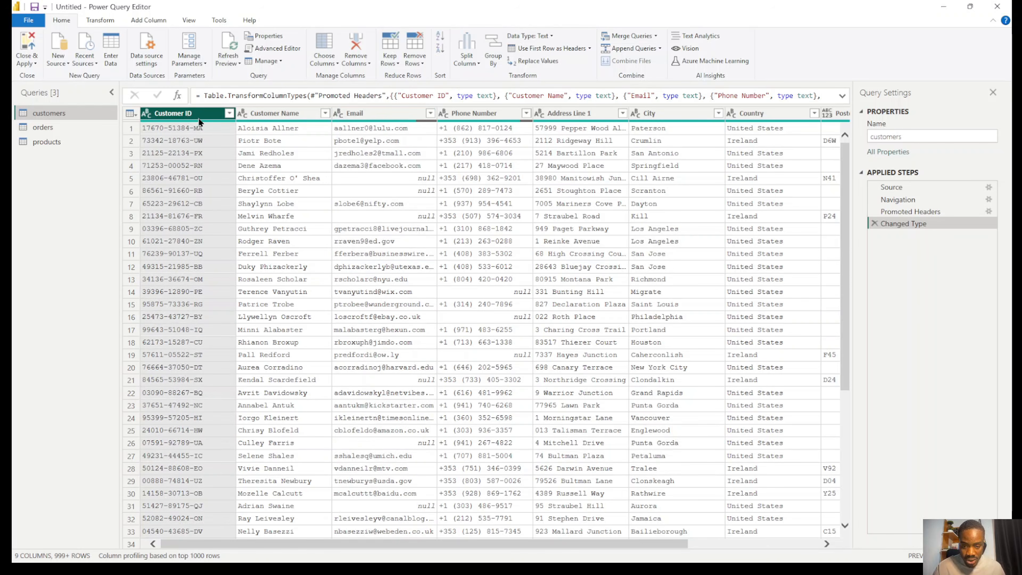
ctrl+click(286, 113)
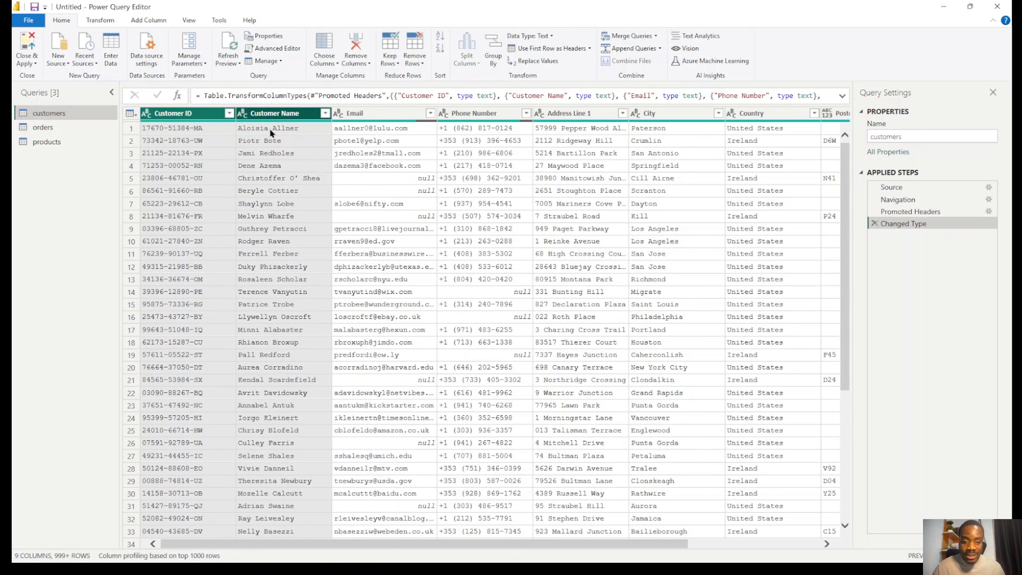
ctrl+click(672, 116)
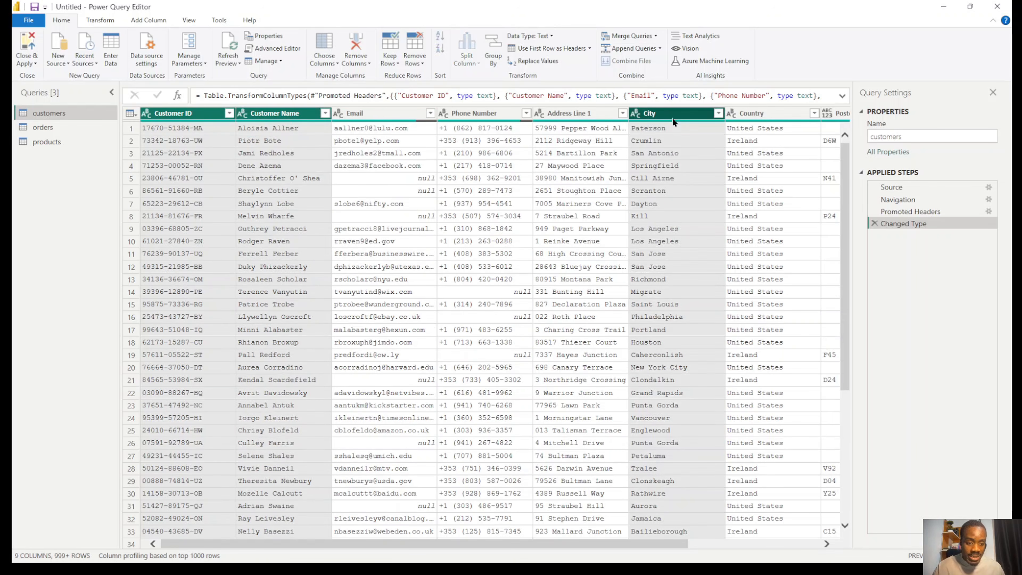
ctrl+click(762, 116)
drag(541, 542, 672, 543)
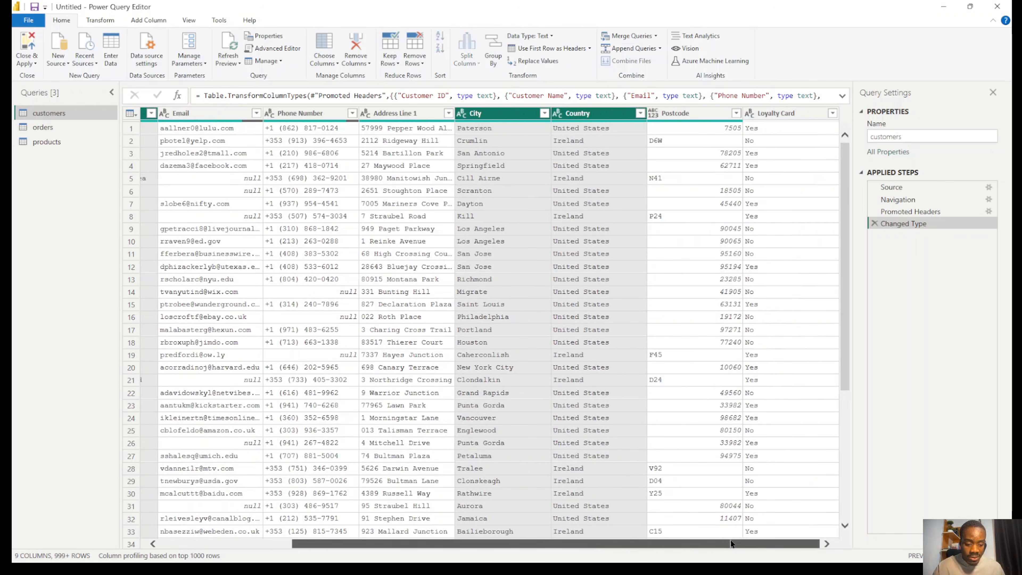
ctrl+click(776, 114)
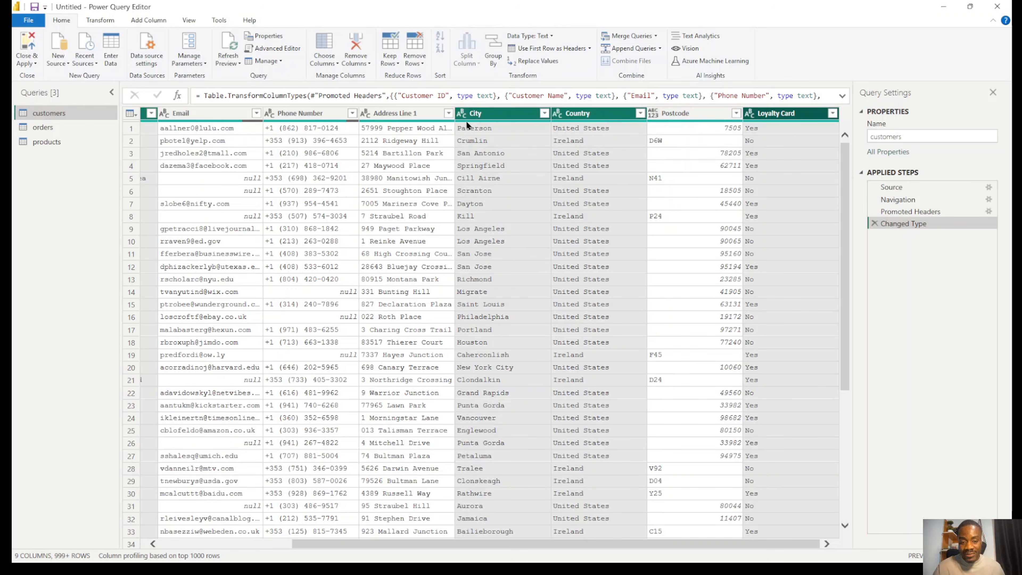
right_click(609, 119)
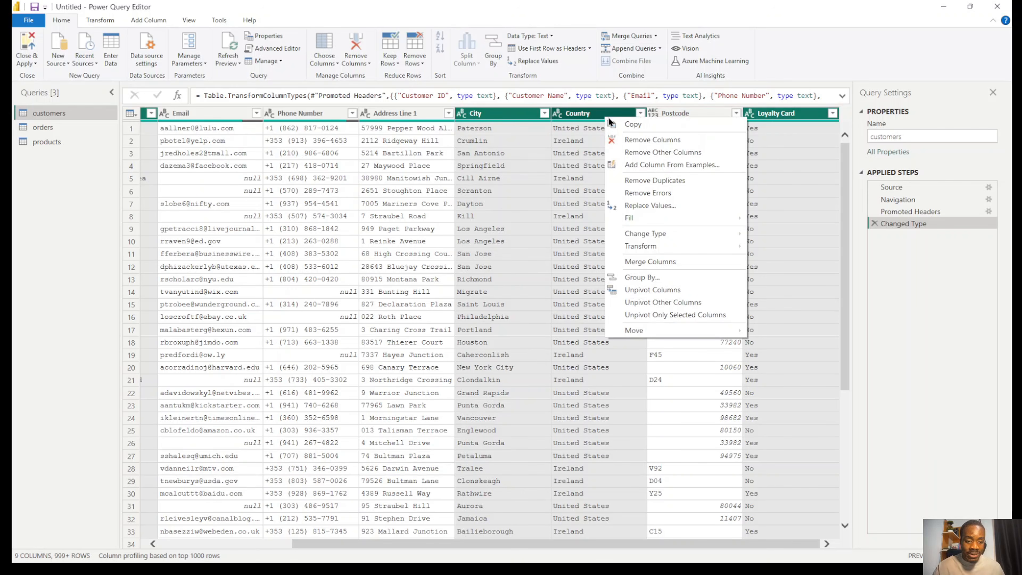
click(668, 153)
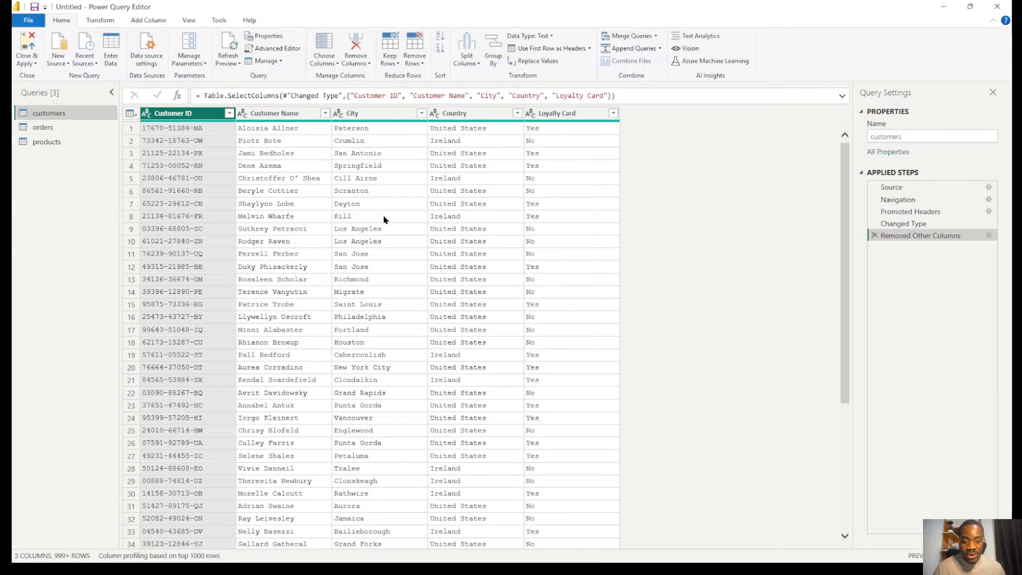
Apply a filter to the Roast Type column of the products query with all values (D, L and M) kept.
click(58, 123)
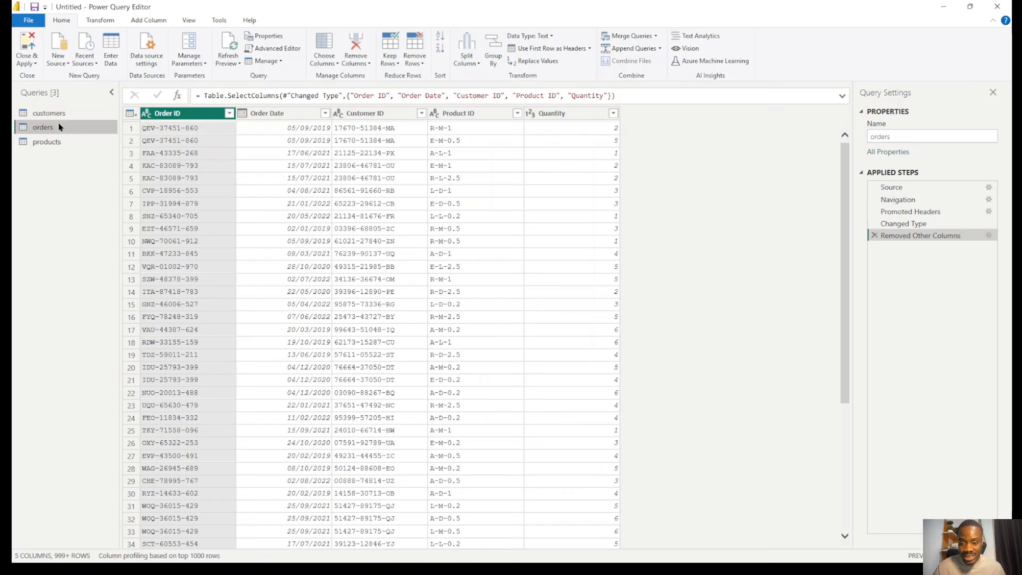
click(62, 139)
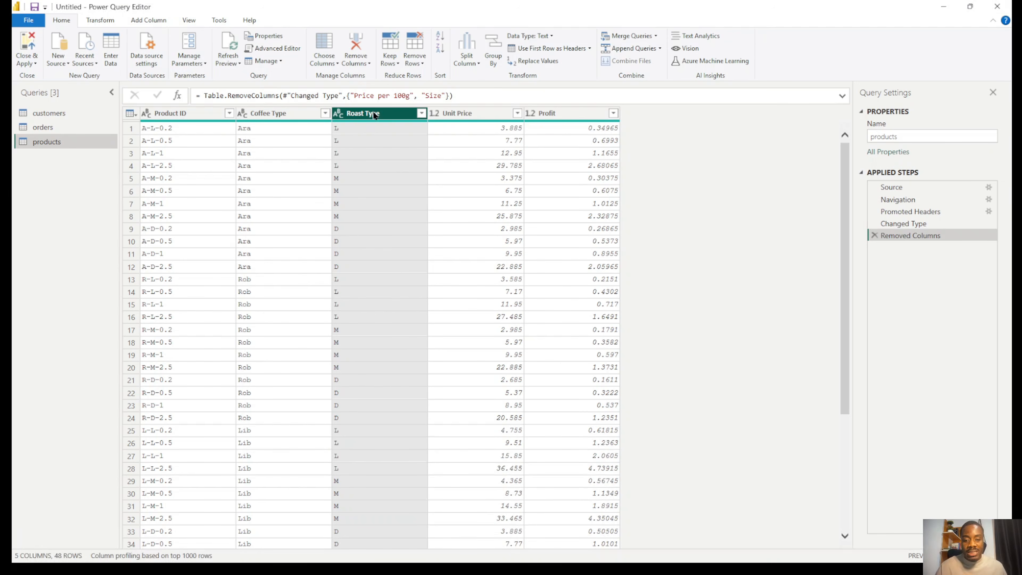
click(421, 113)
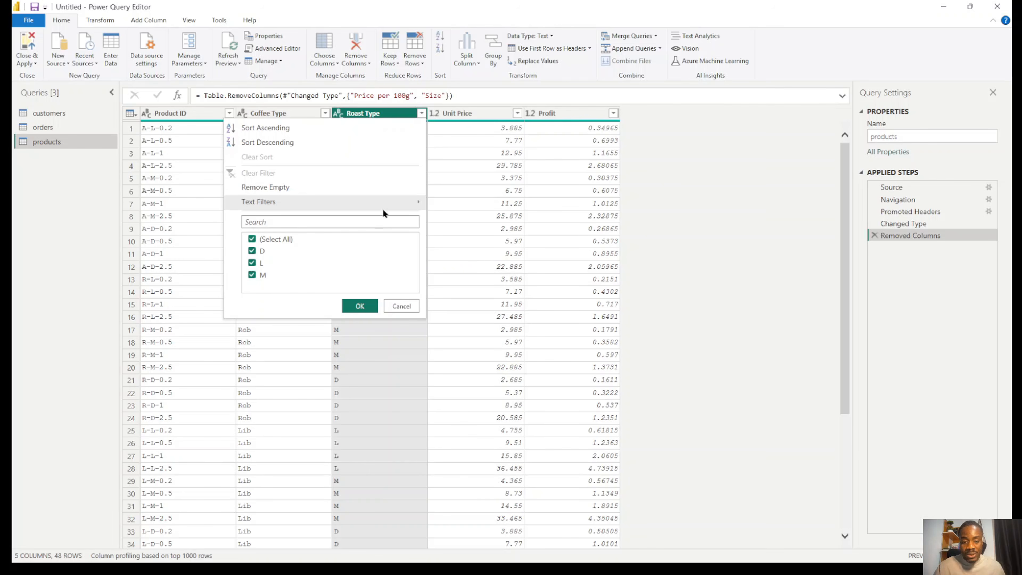
click(363, 305)
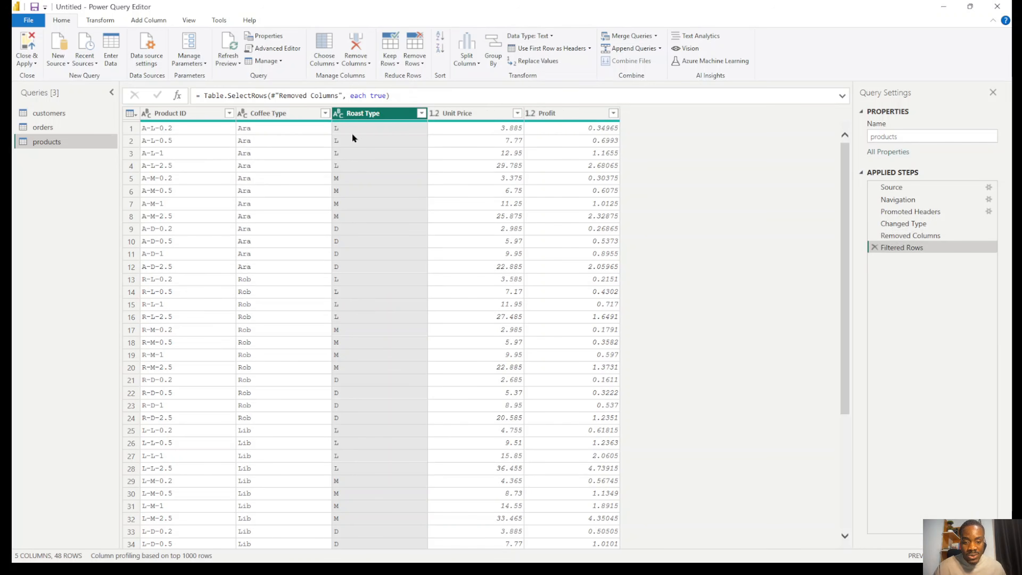
Replace the value L with Light in the Roast Type column of the products query.
click(550, 61)
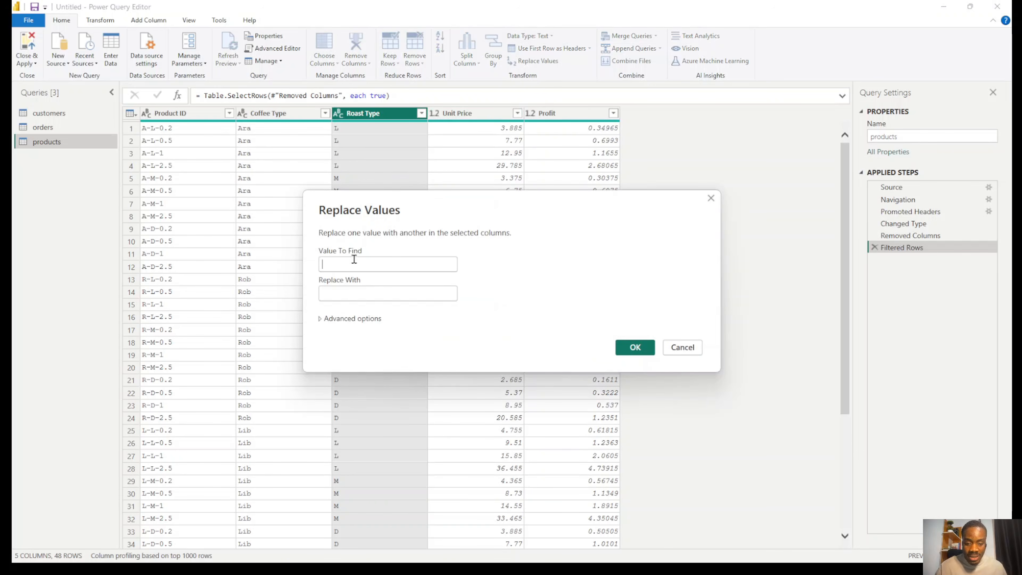
text(L)
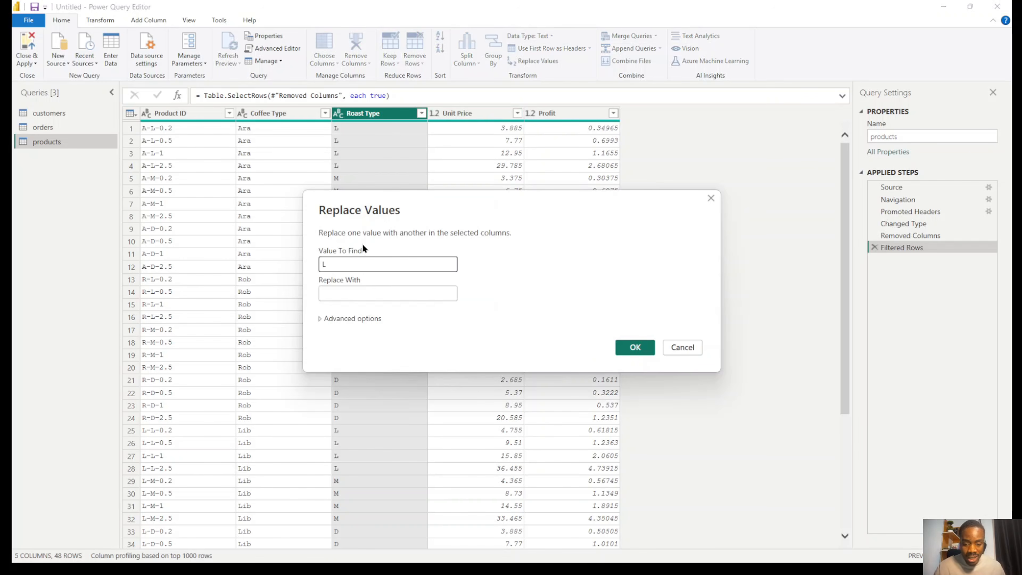
click(364, 295)
text(Li)
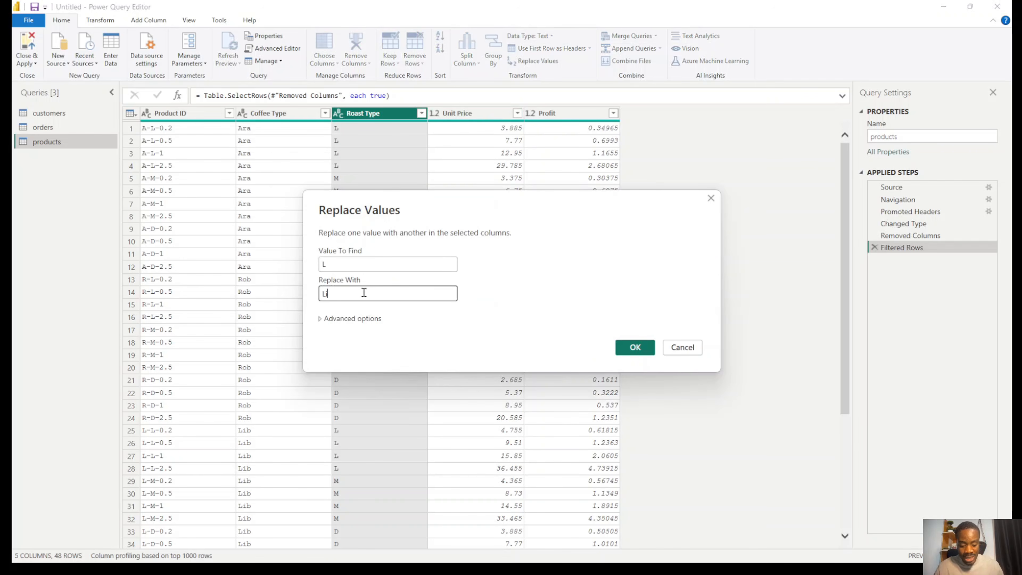
text(ght)
click(634, 347)
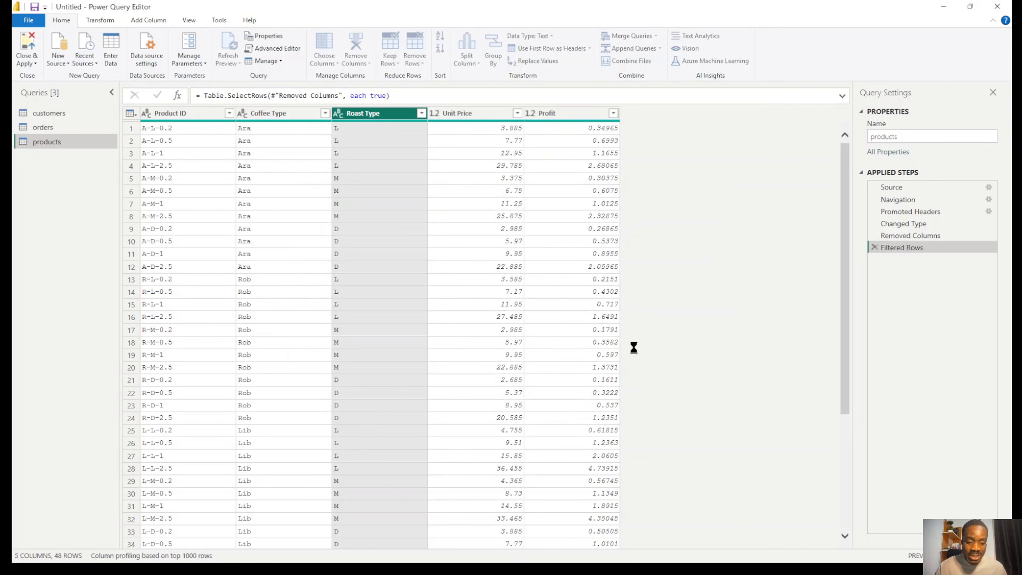
Replace the value M with Medium in the Roast Type column of the products query.
right_click(361, 180)
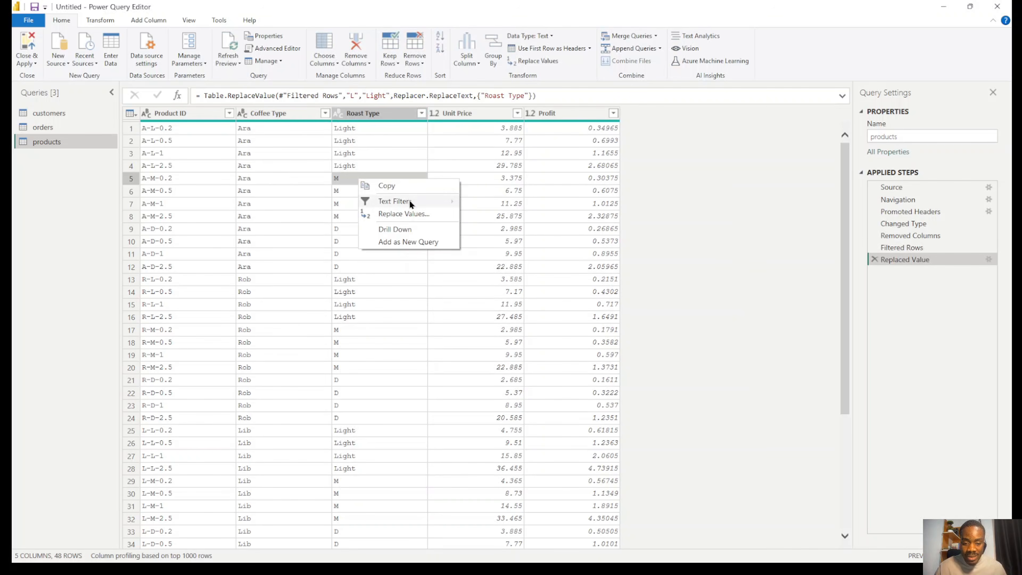
click(410, 216)
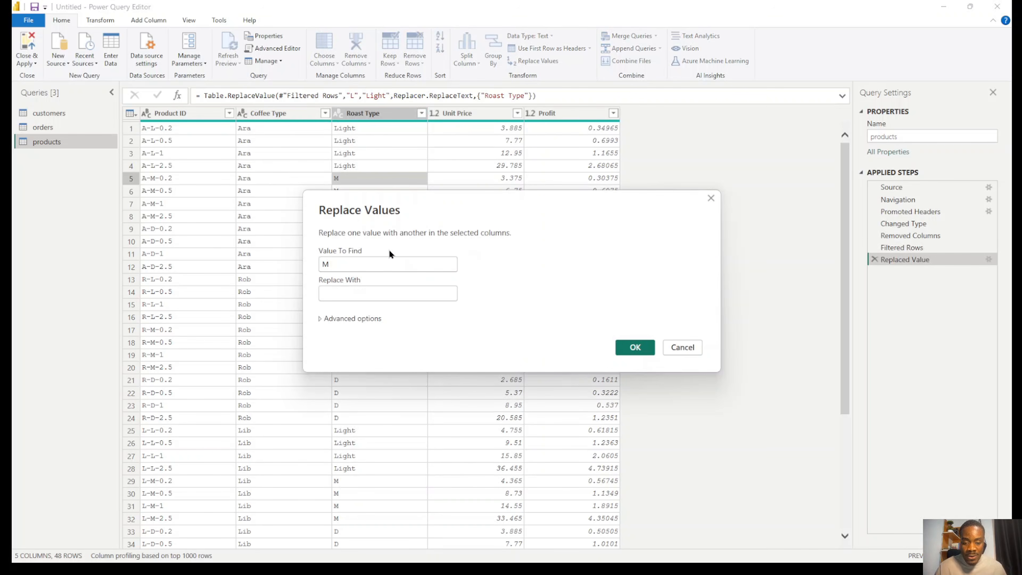
text(Med)
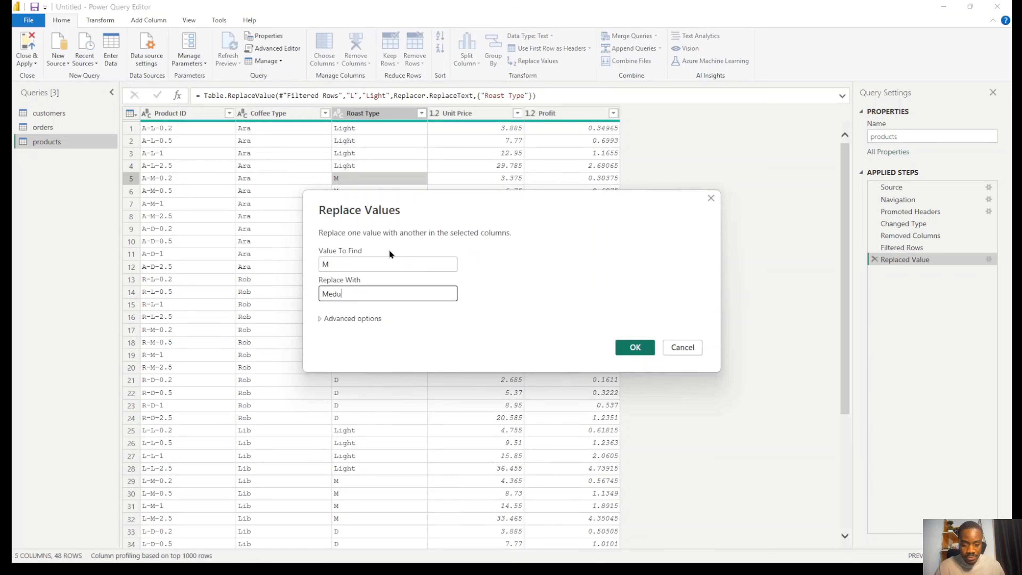
text(ium)
key(Return)
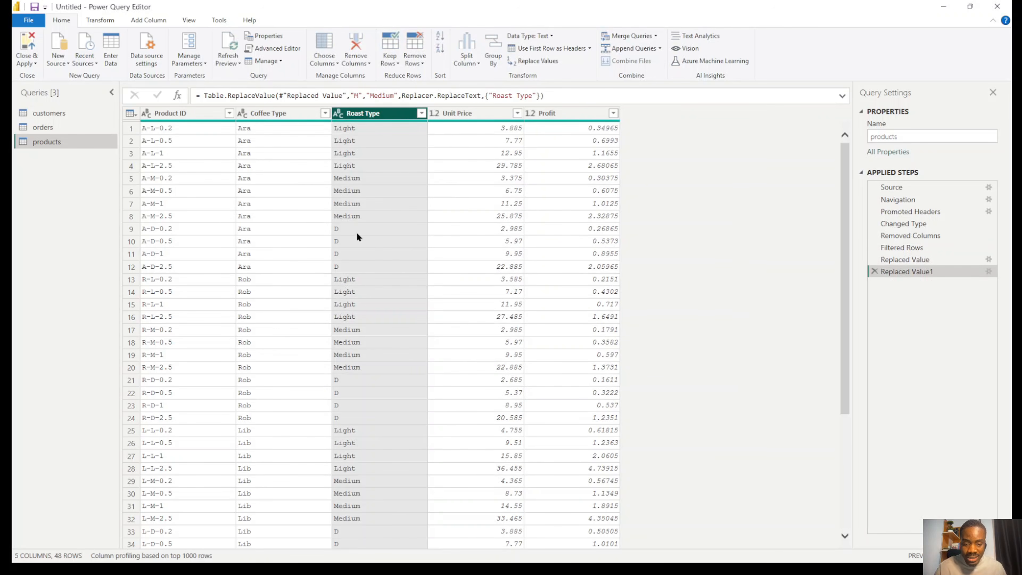
Replace the value D with Dark in the Roast Type column of the products query.
click(356, 234)
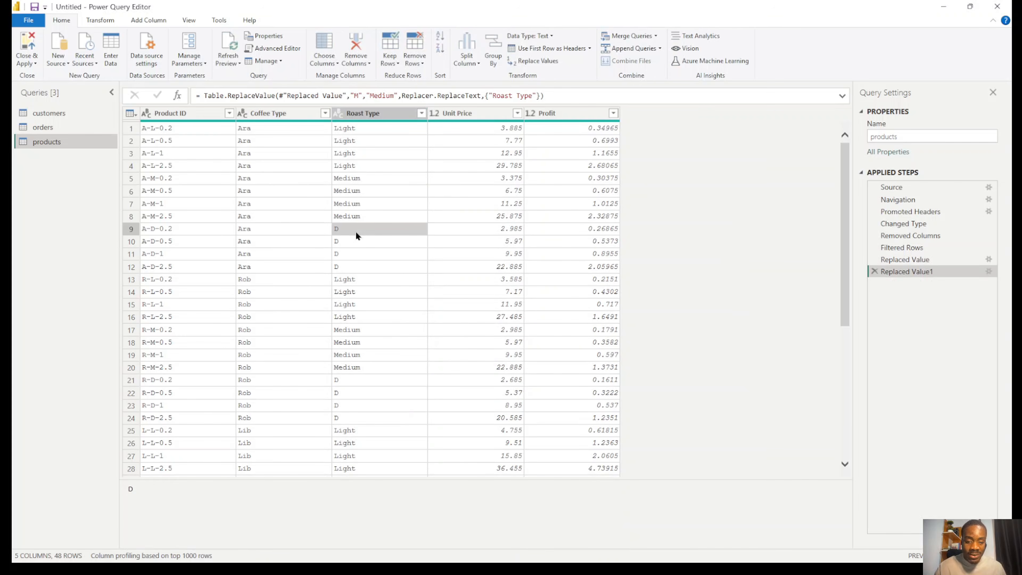
right_click(355, 232)
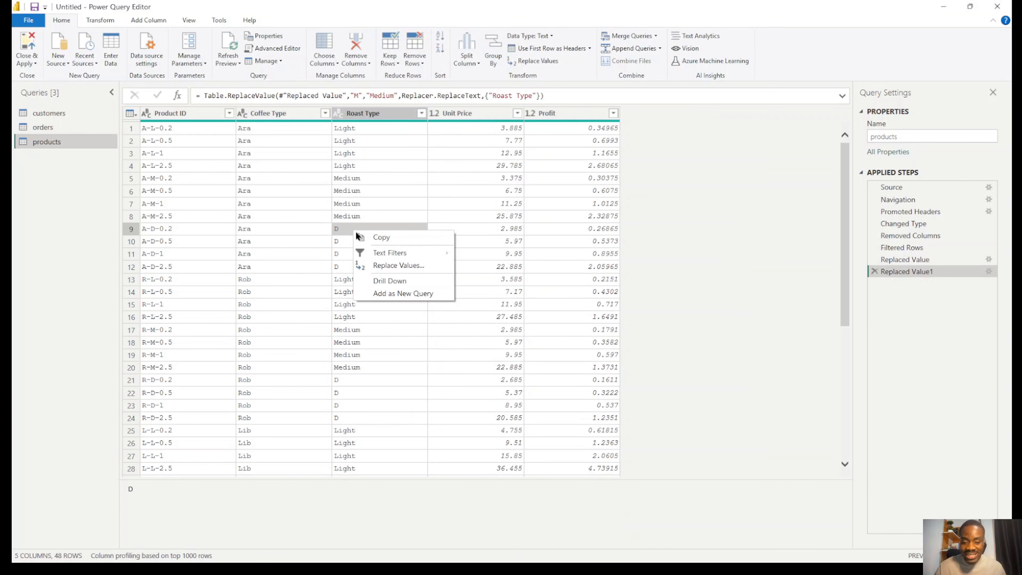
click(405, 264)
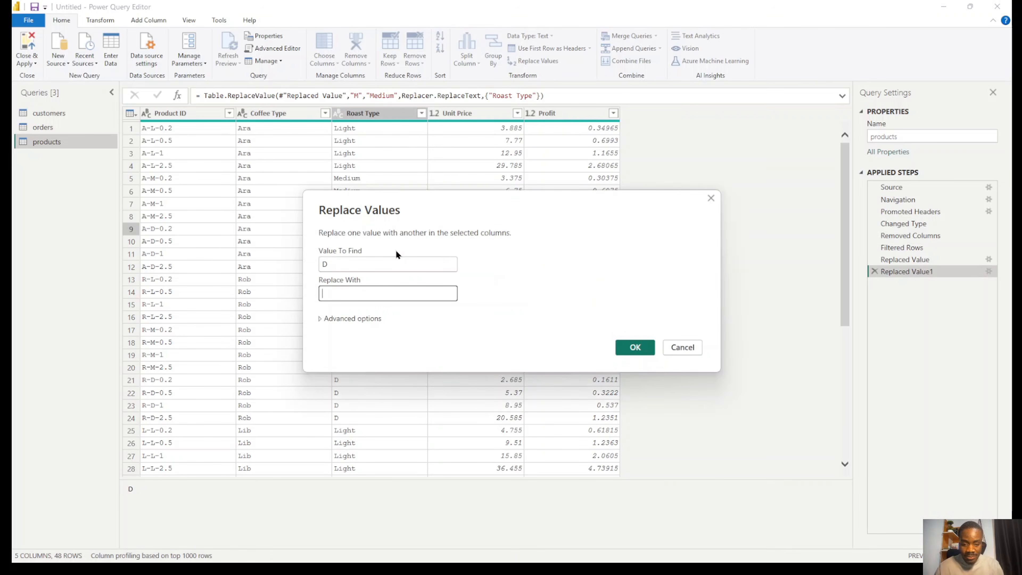
text(Dark)
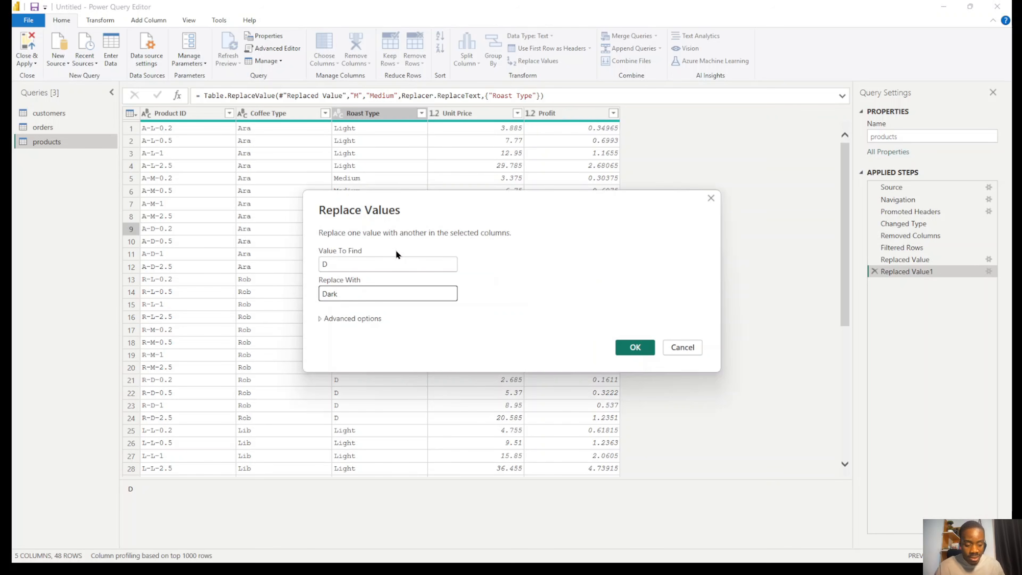
key(Return)
click(365, 157)
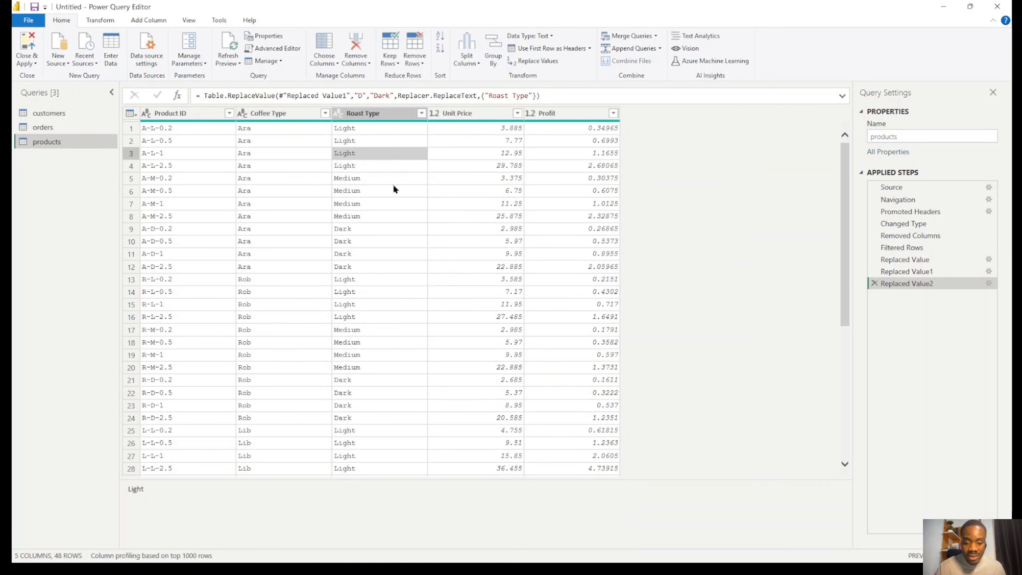
click(393, 114)
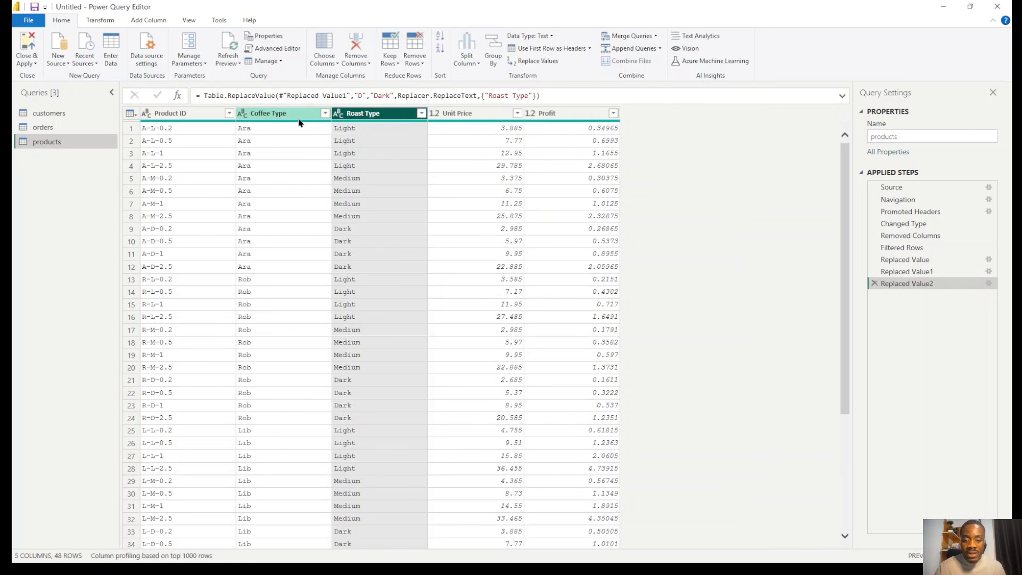
Replace the value Ara with Arabica in the Coffee Type column of the products query.
click(289, 115)
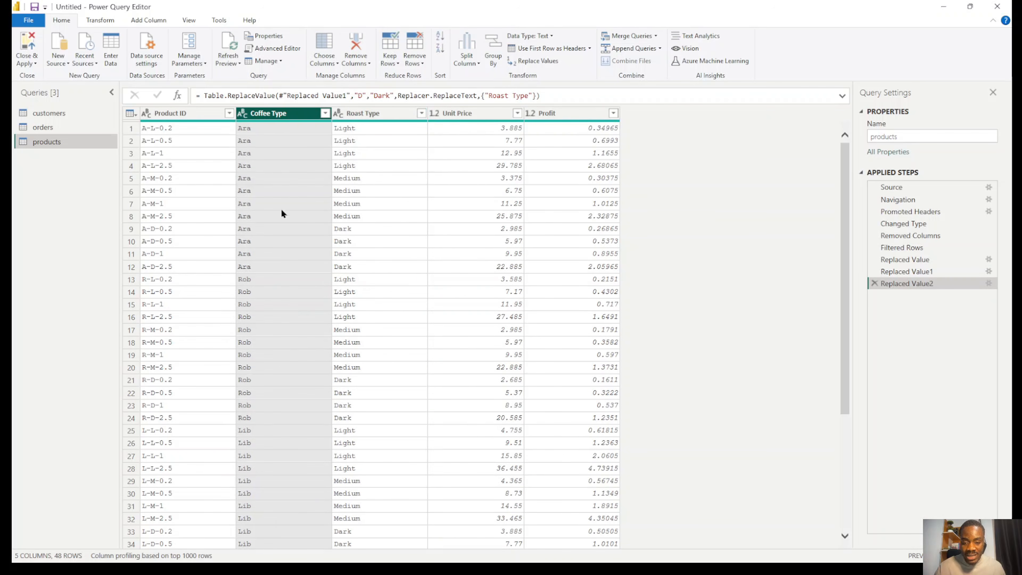
click(247, 127)
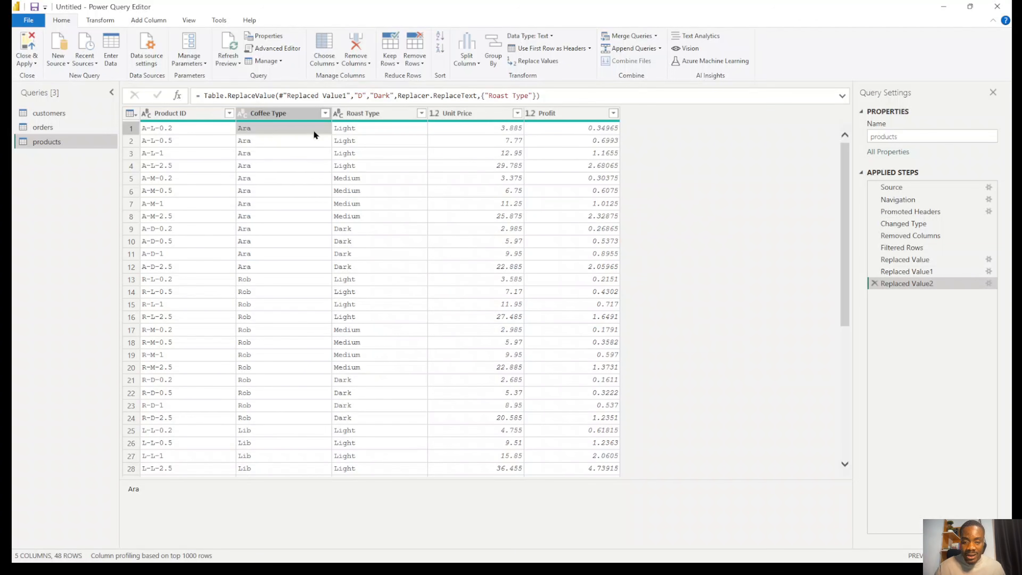
click(539, 61)
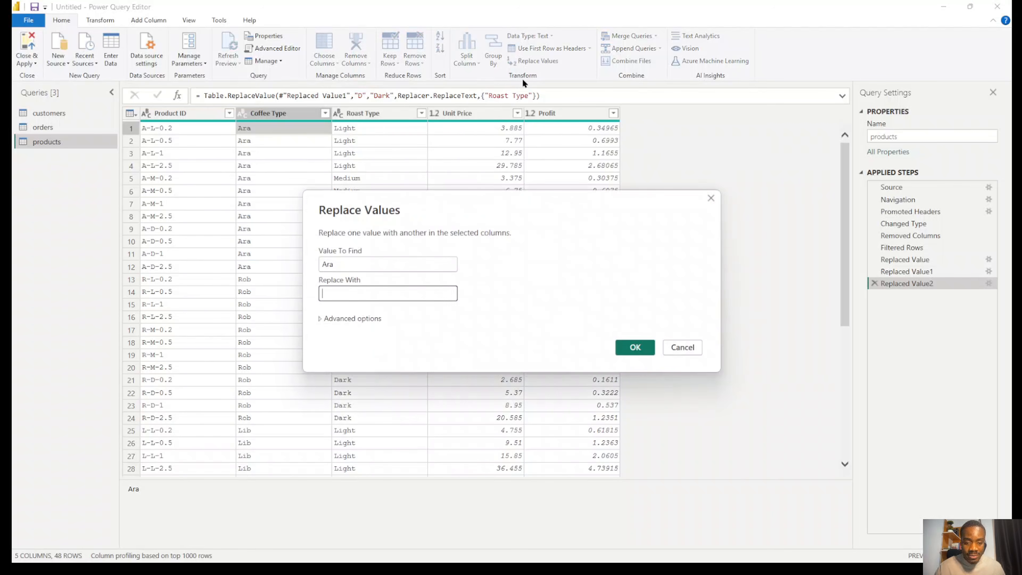
text(Ar)
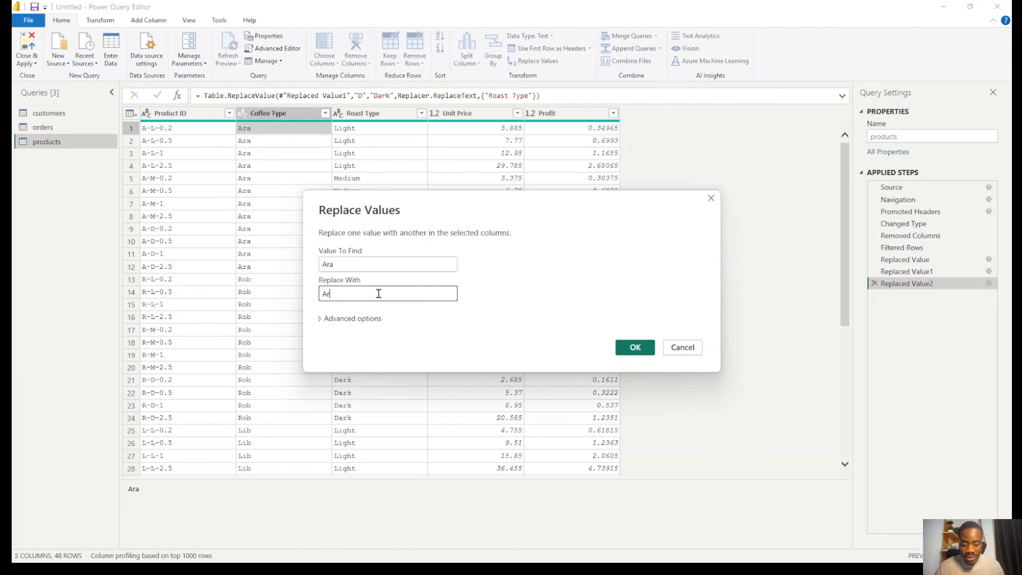
text(abica)
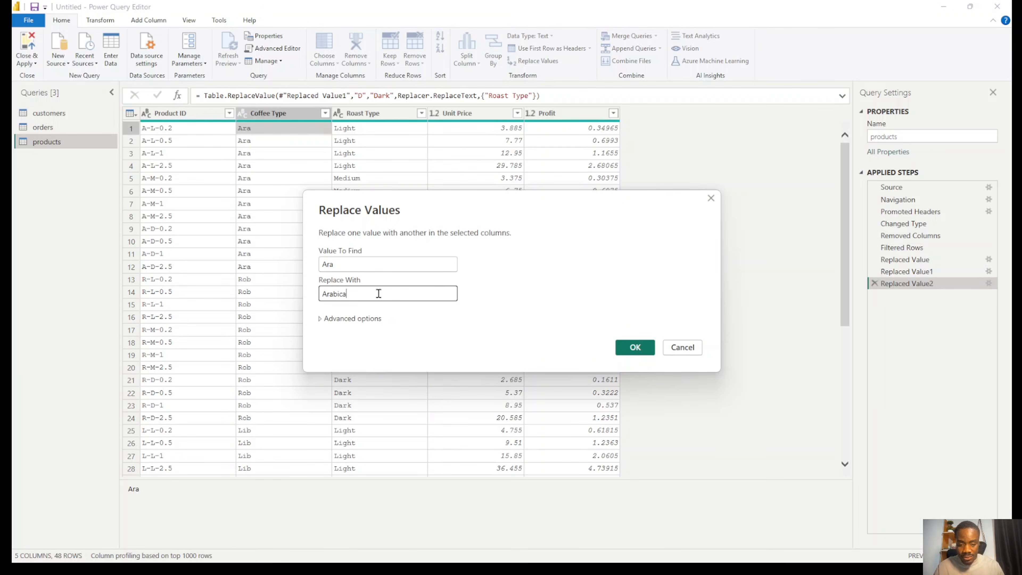
key(Return)
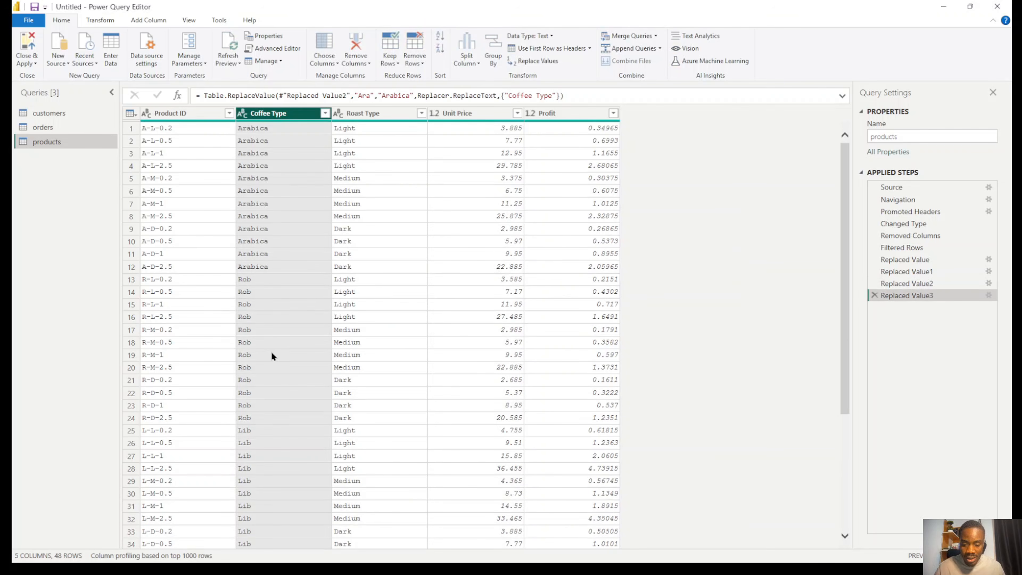
Replace the value Rob with Robusta in the Coffee Type column of the products query.
click(272, 355)
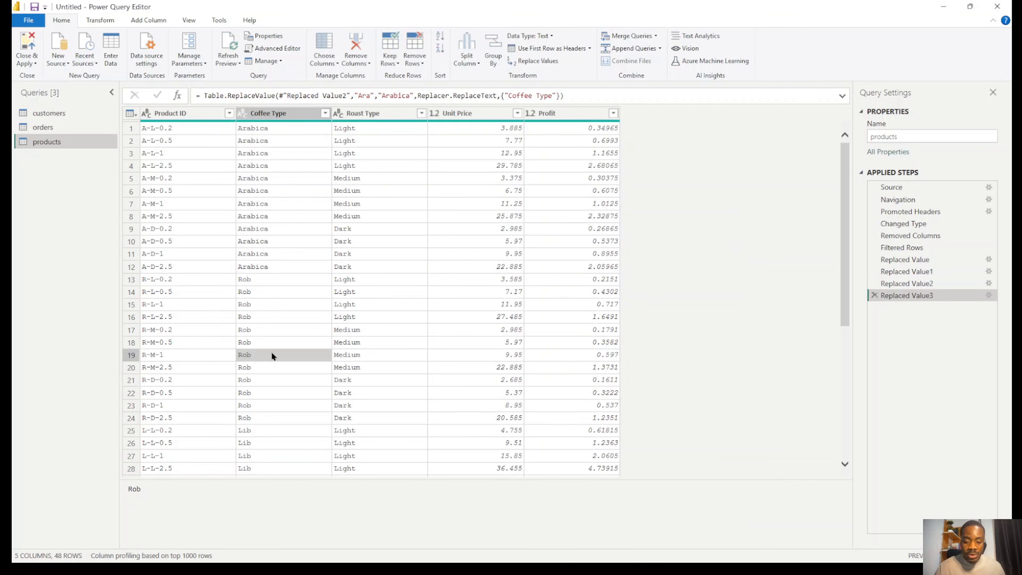
click(539, 60)
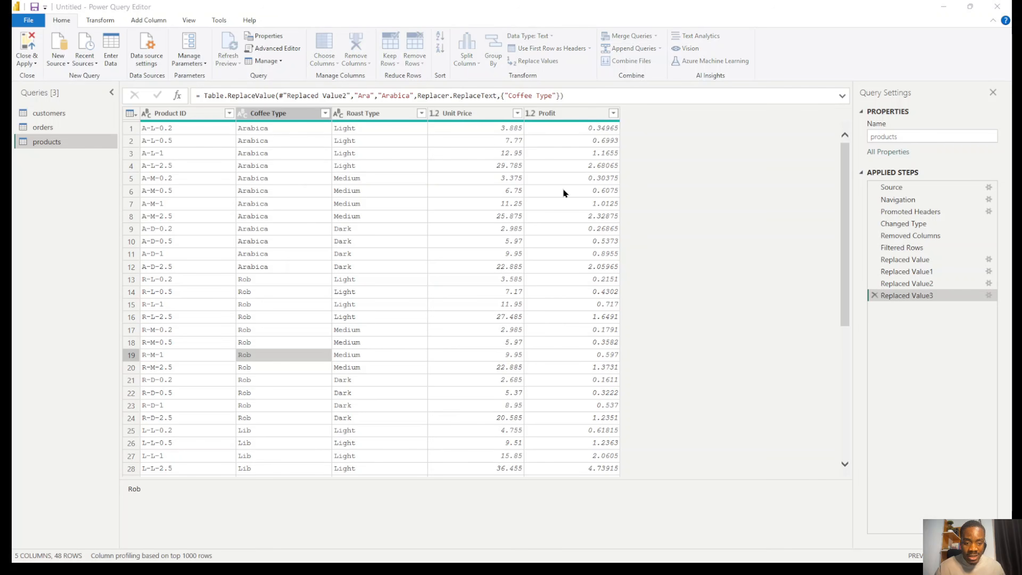
text(R)
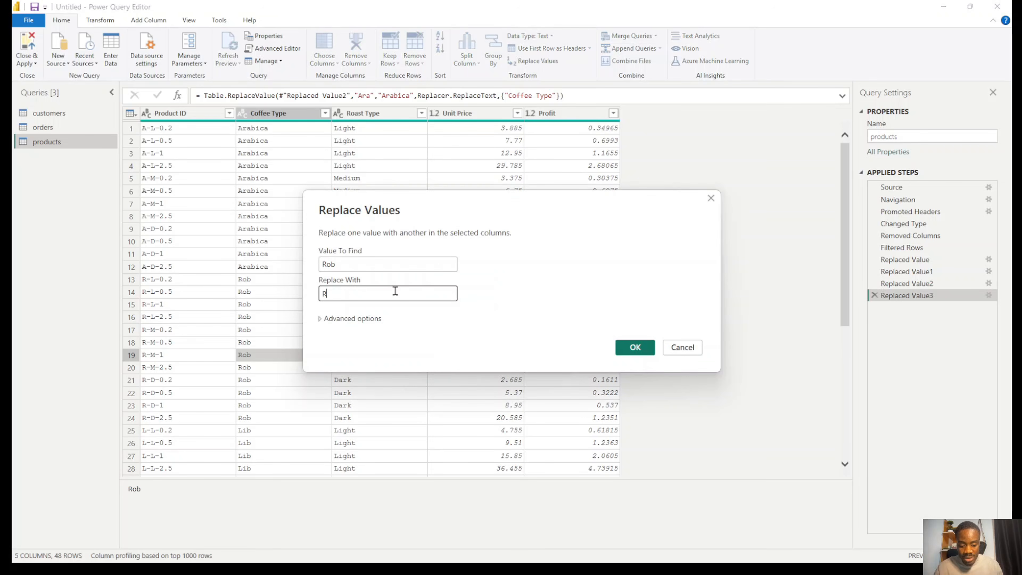
text(obuster)
key(BackSpace)
text(a)
key(Return)
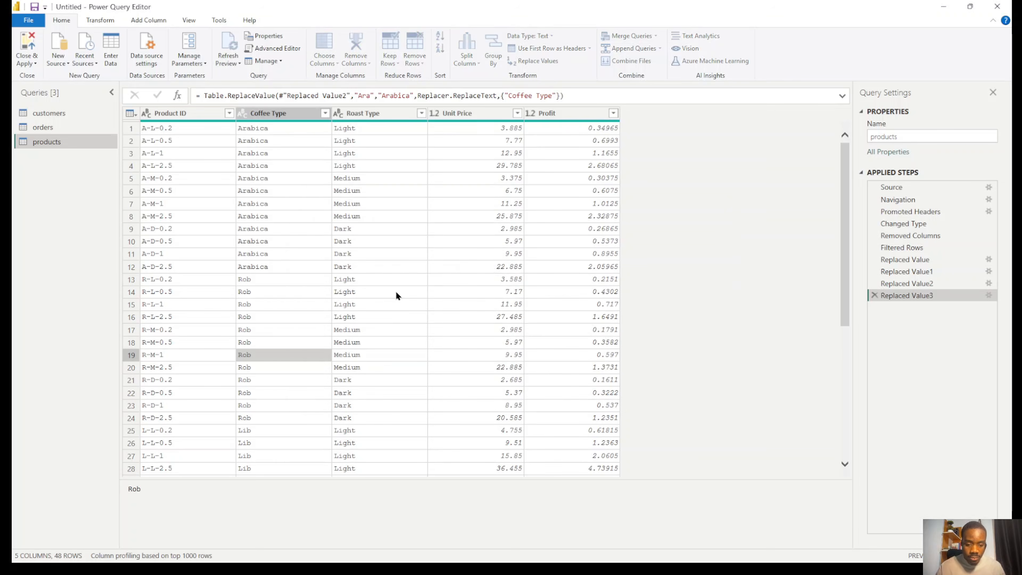
Replace the value Lib with Liberica in the Coffee Type column of the products query.
click(292, 441)
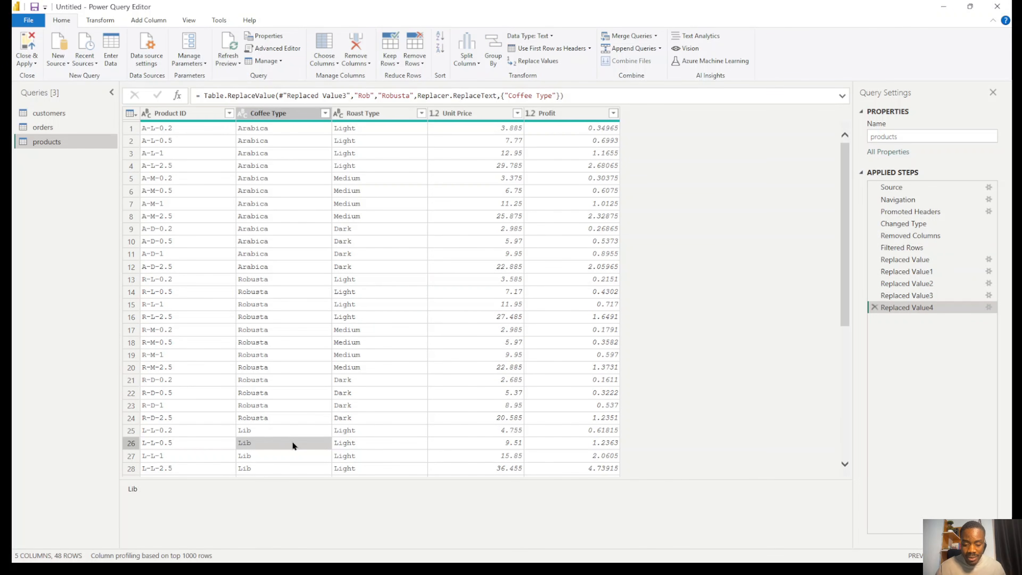
right_click(292, 442)
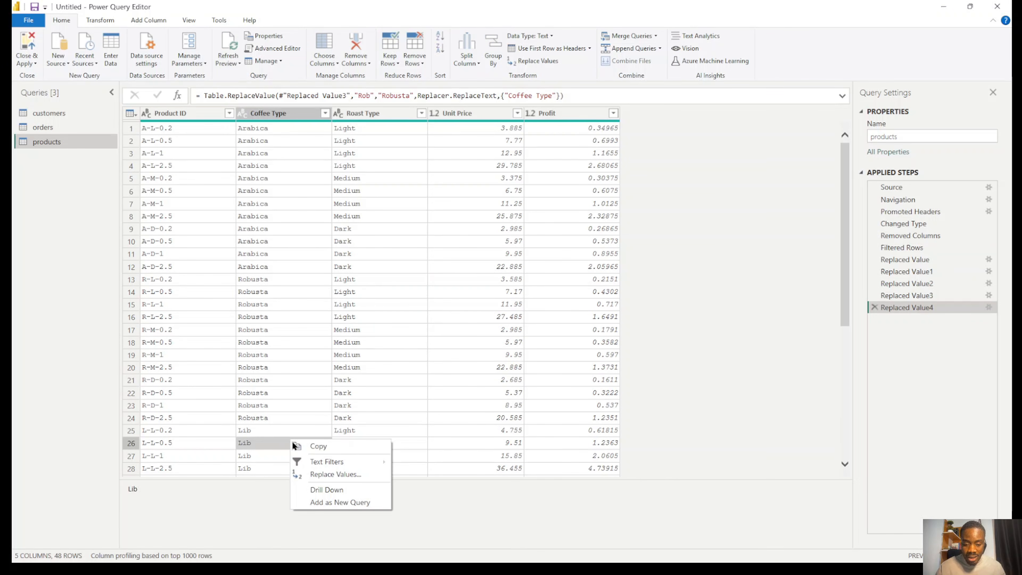
click(332, 474)
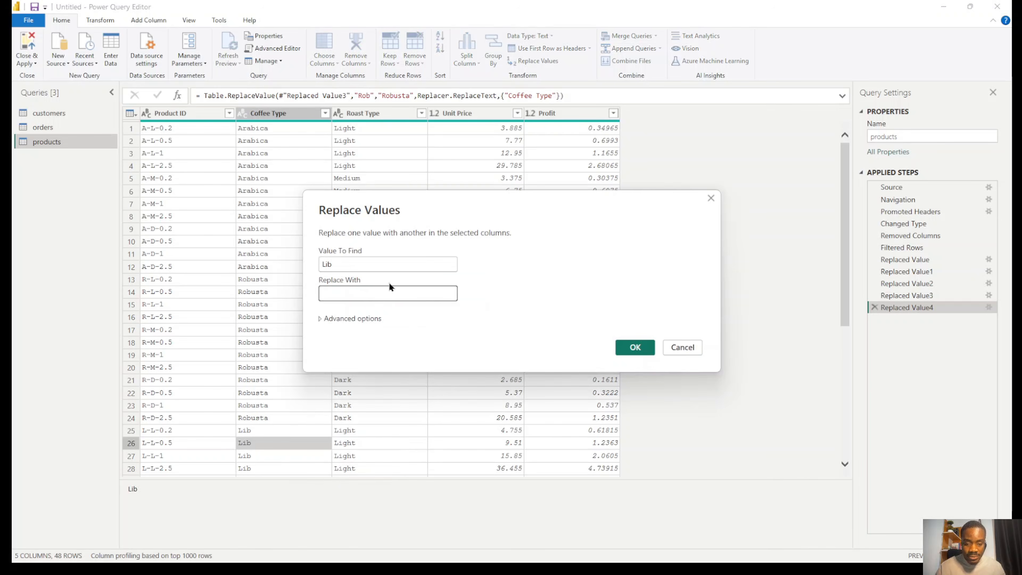
text(Liber)
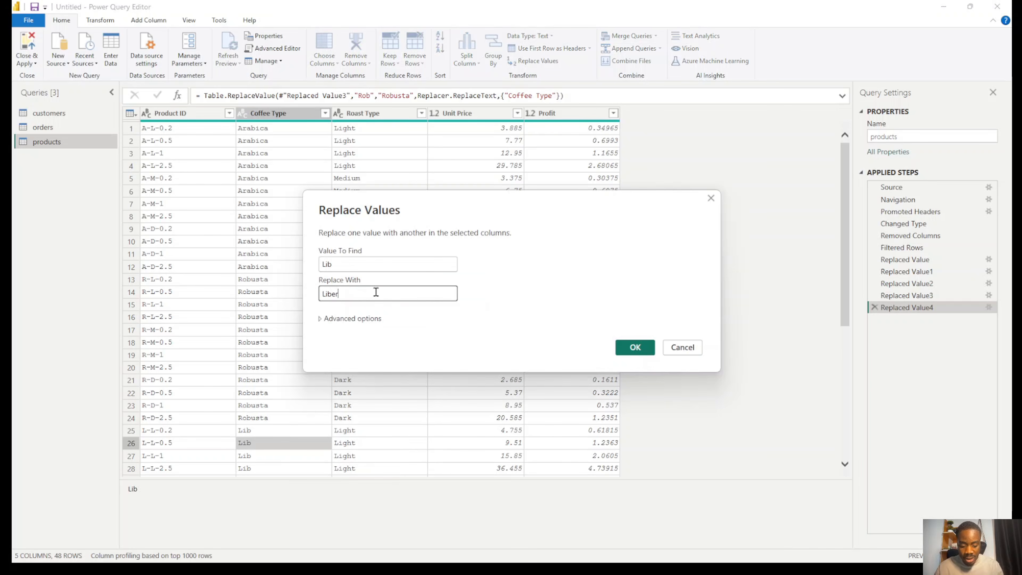
text(ica)
key(Return)
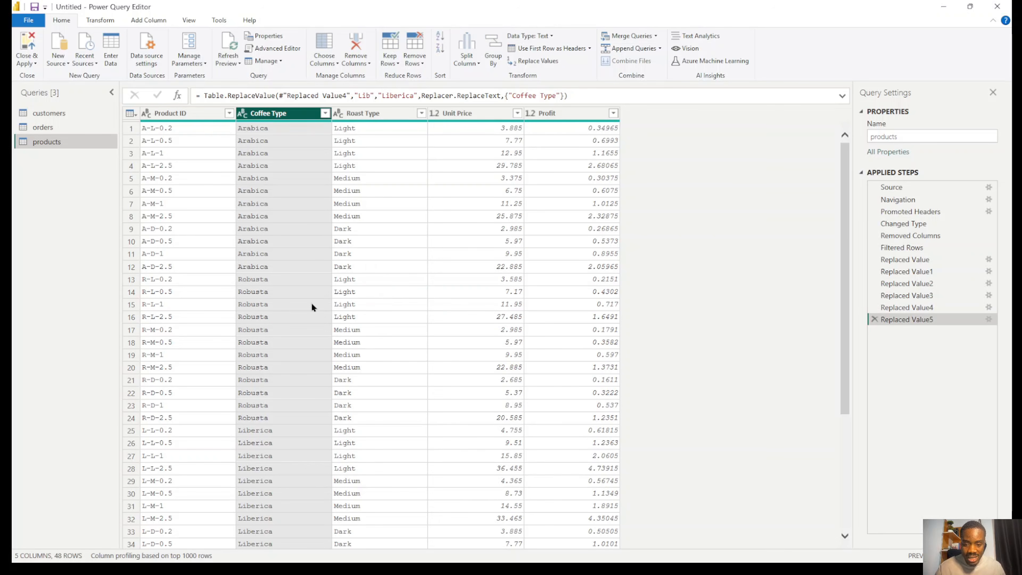
Replace the value Exc with Excelsa in the Coffee Type column of the products query.
drag(846, 230, 813, 371)
click(290, 404)
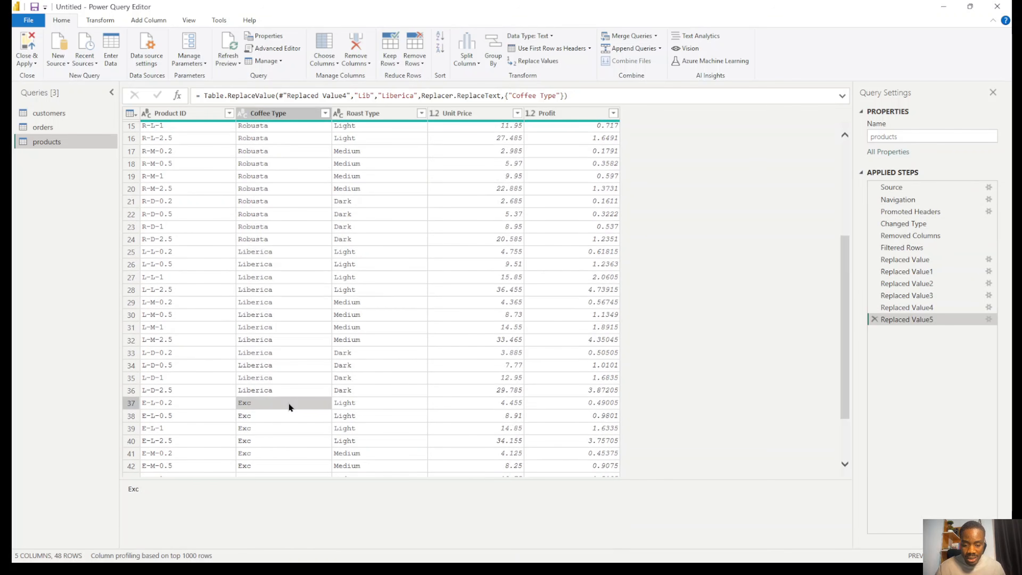
right_click(288, 404)
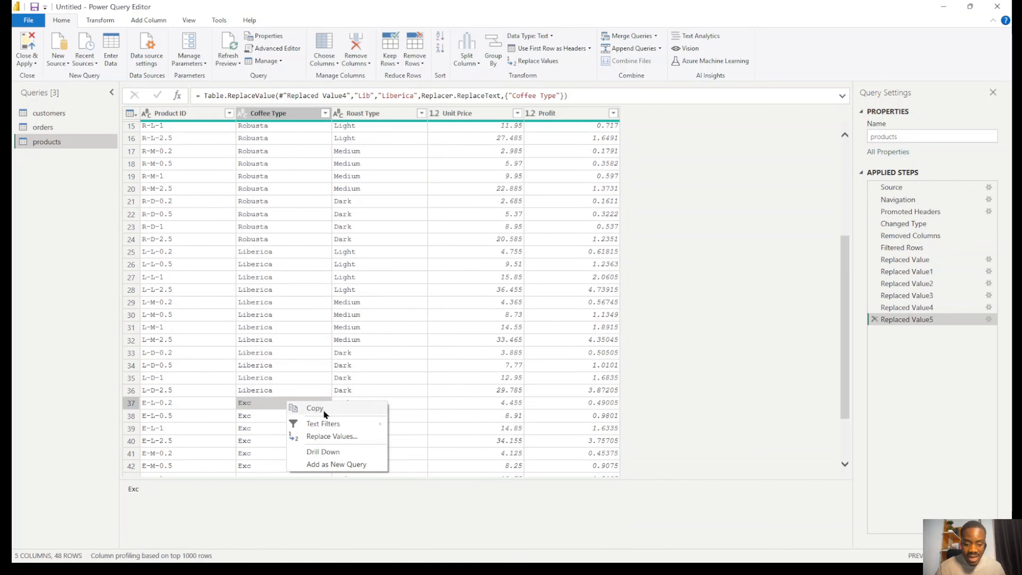
click(339, 436)
text(w)
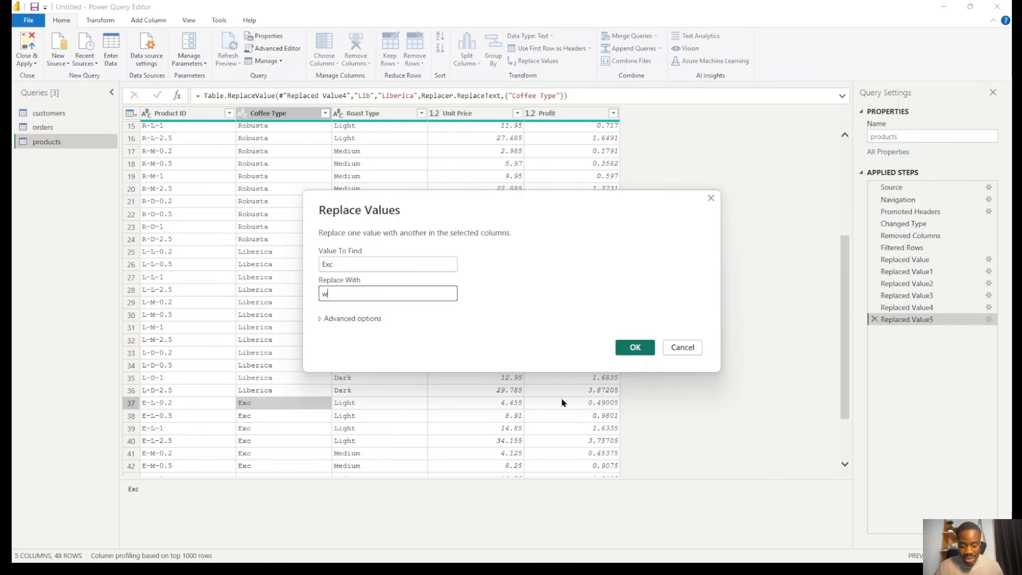
key(BackSpace)
text(E)
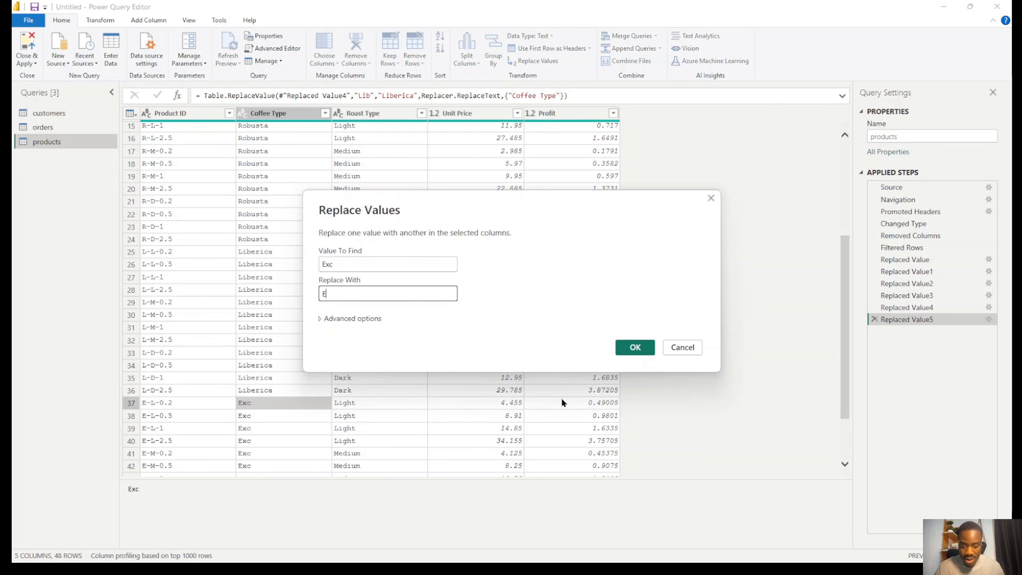
text(xclsa)
click(328, 293)
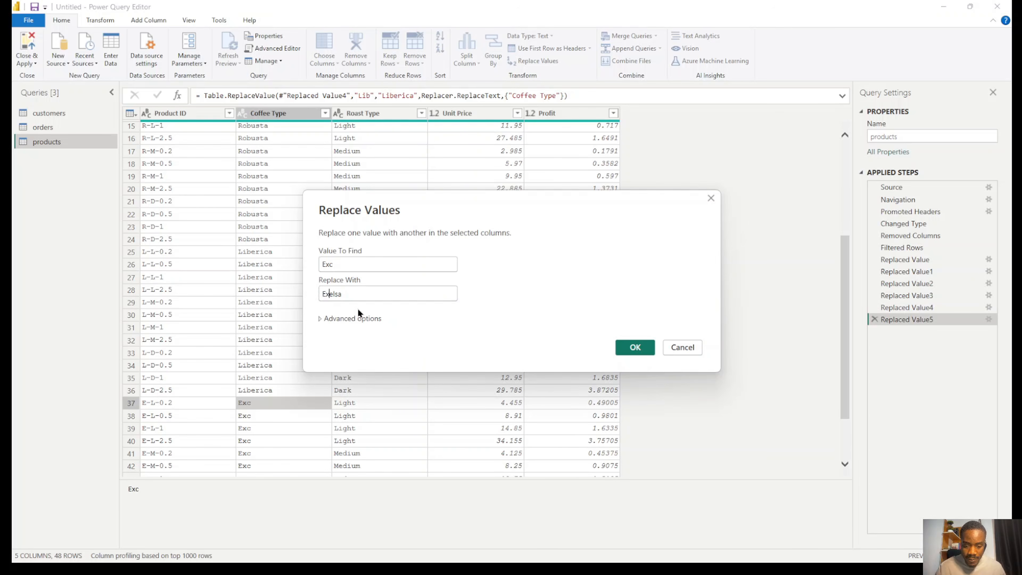
text(c)
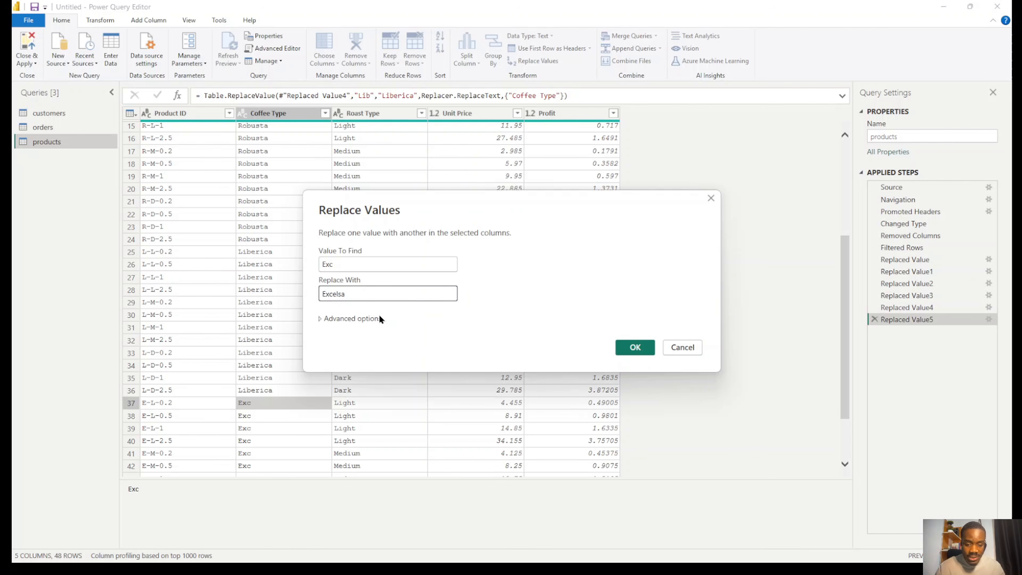
key(Return)
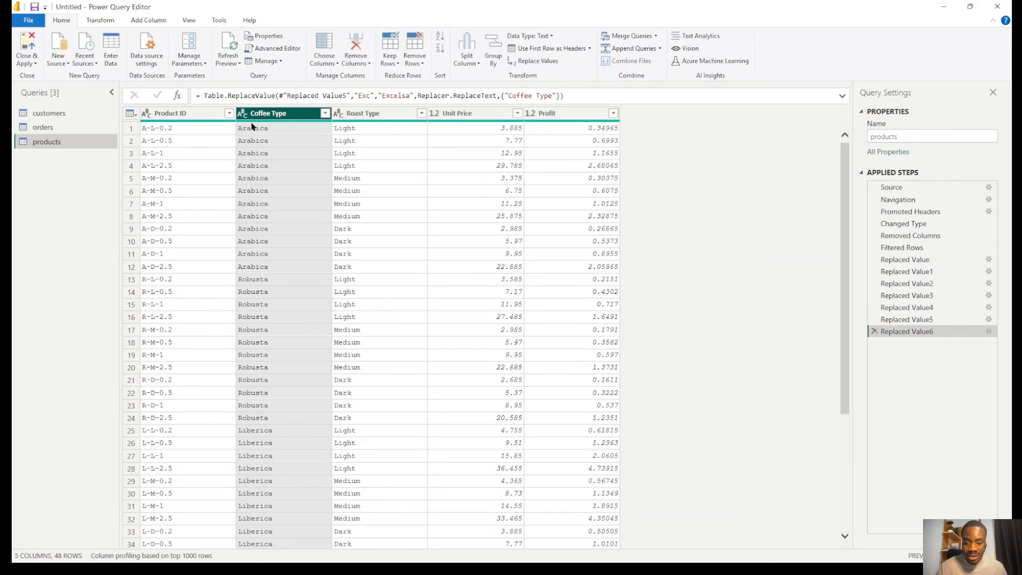
Review the orders and customers queries, and apply all query changes to the Power BI report while closing Power Query Editor.
click(59, 128)
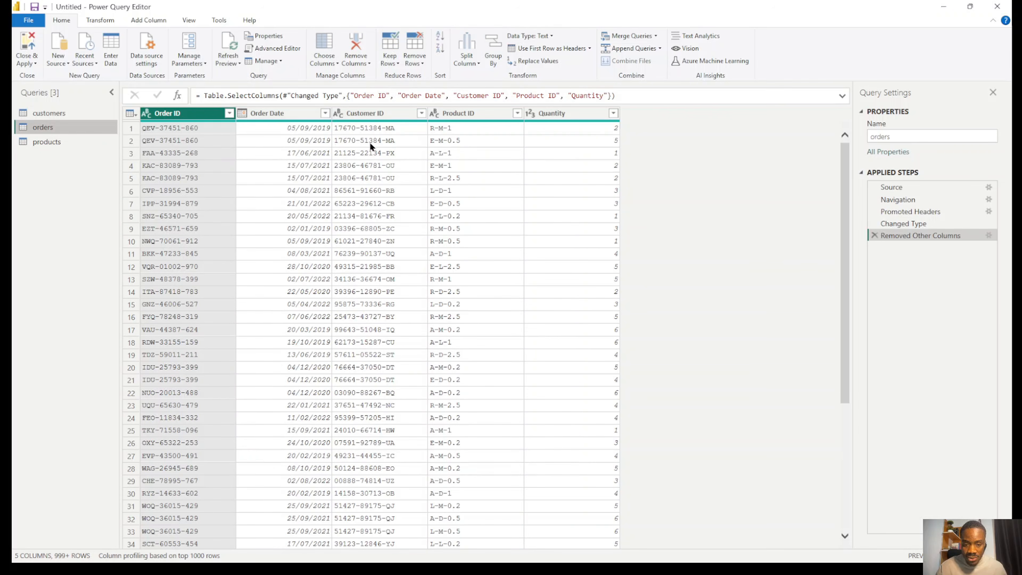
click(74, 113)
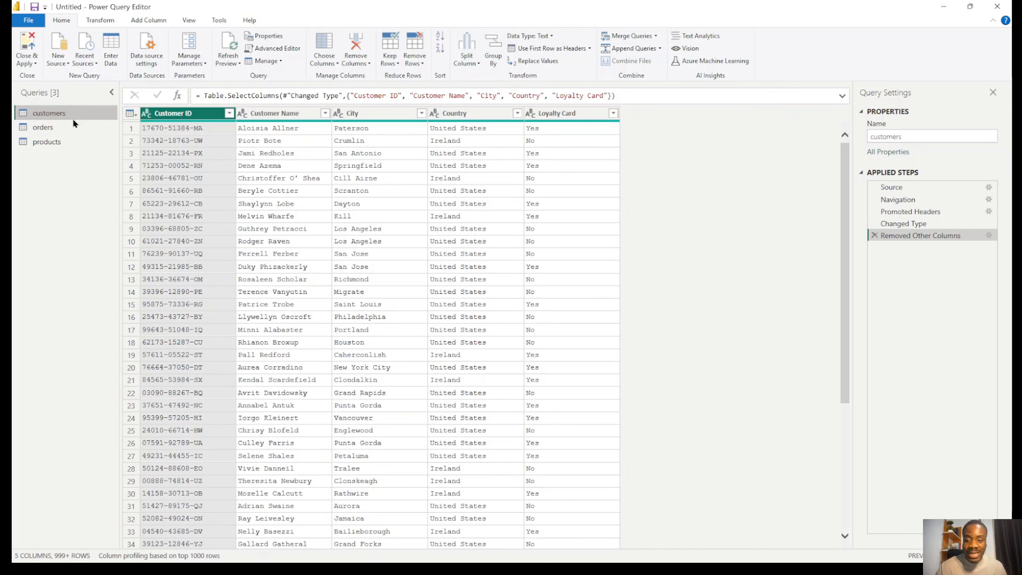
click(27, 43)
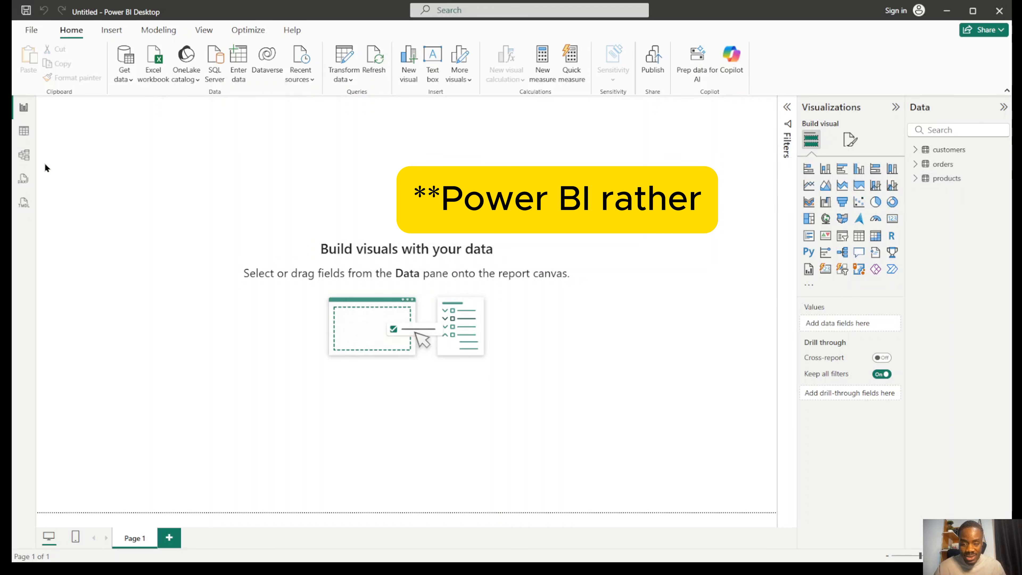
Arrange the model diagram with the products table below-left of orders and the customers table below-right of it.
click(23, 160)
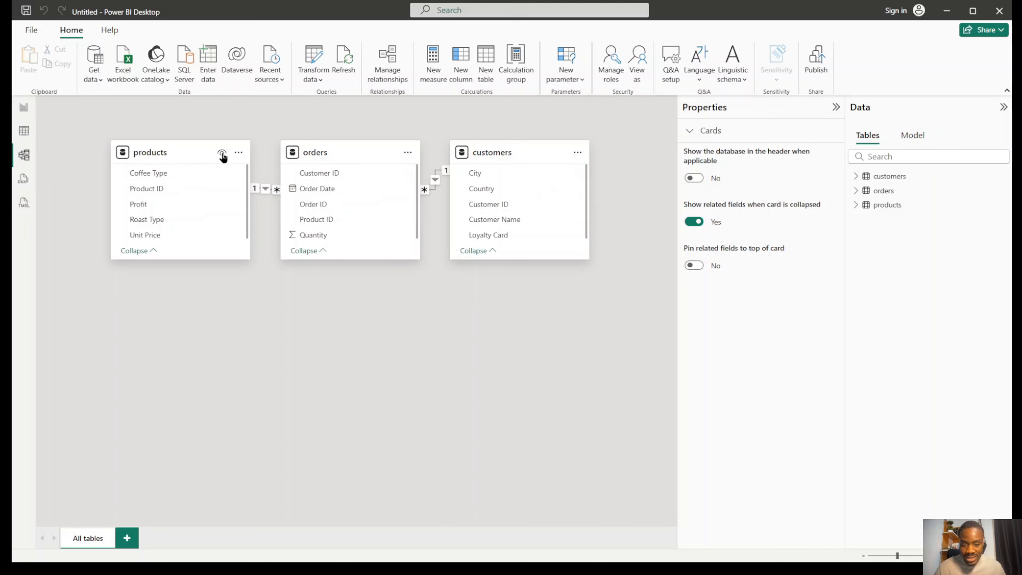
drag(191, 155, 116, 253)
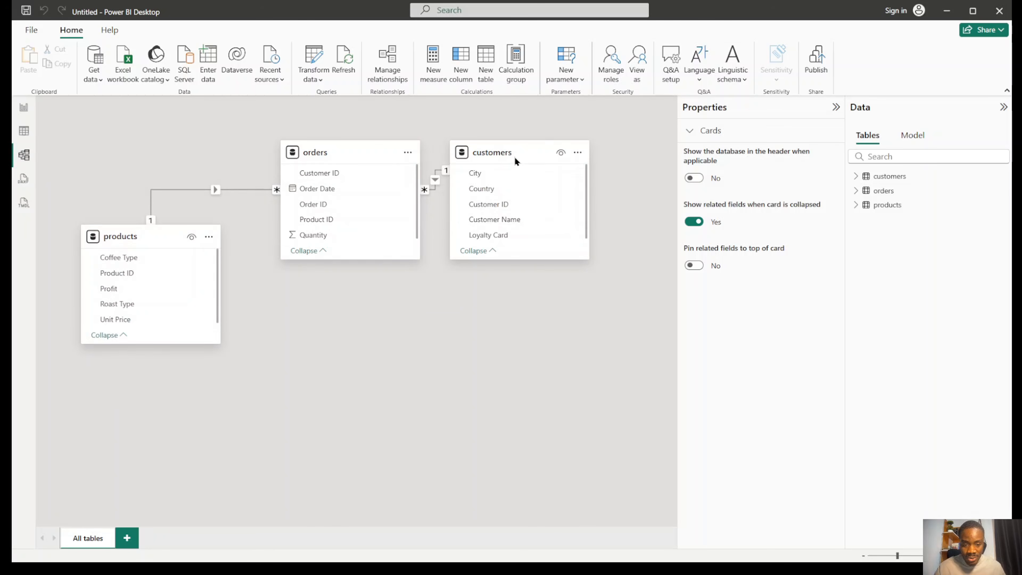
drag(515, 158, 532, 280)
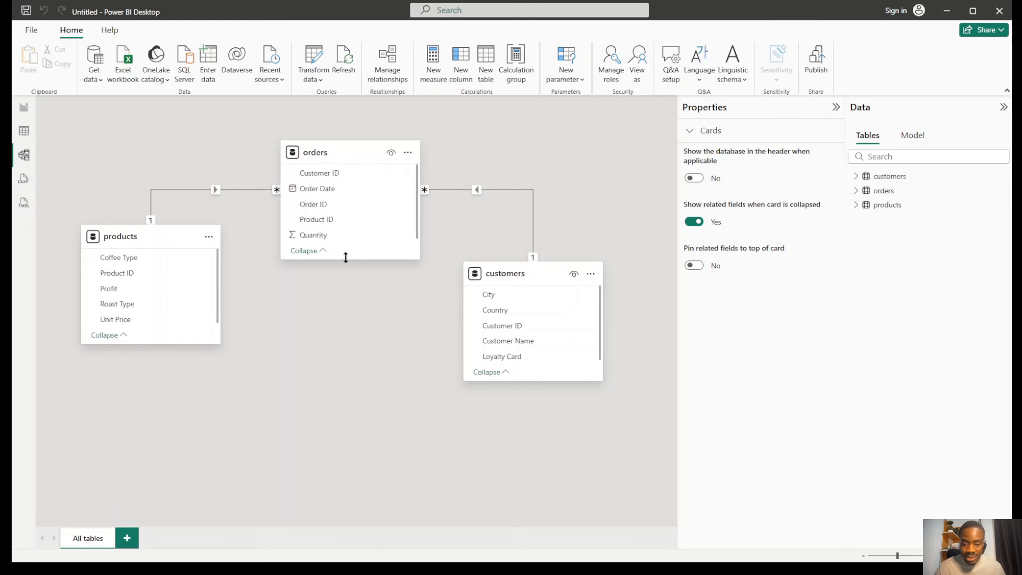
Delete the products–orders and orders–customers relationships from the data model.
right_click(239, 190)
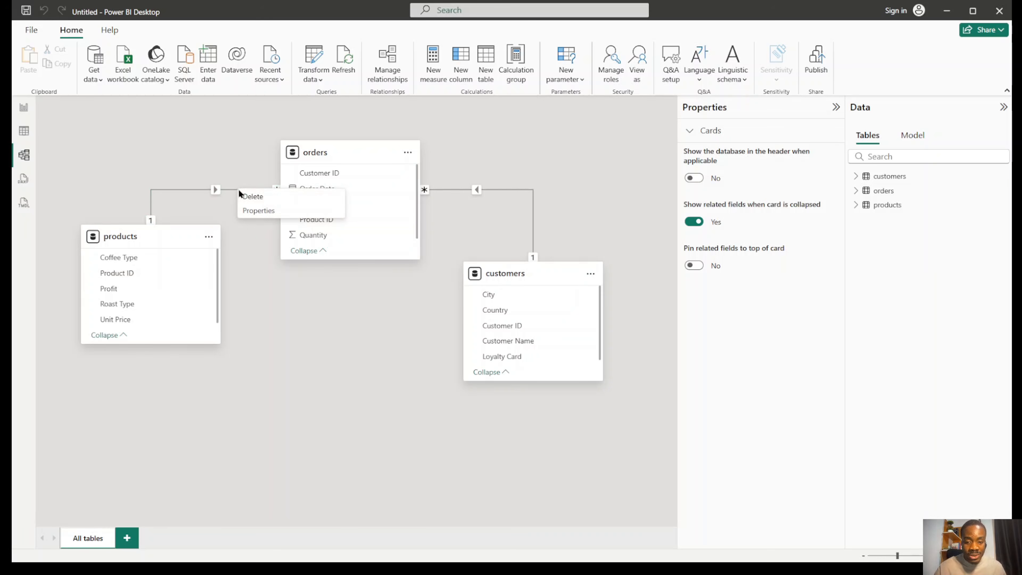
click(269, 197)
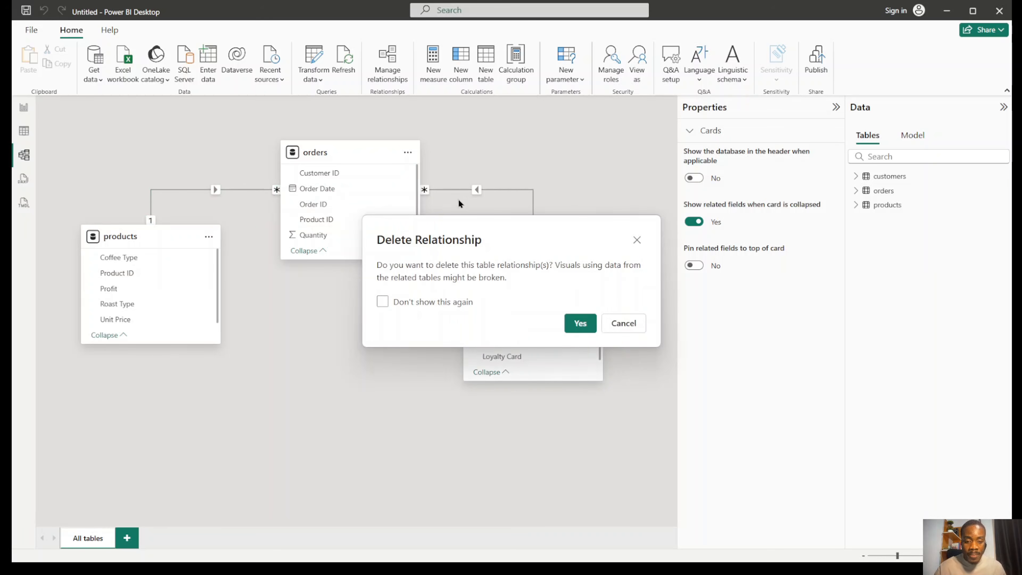
click(580, 323)
right_click(502, 189)
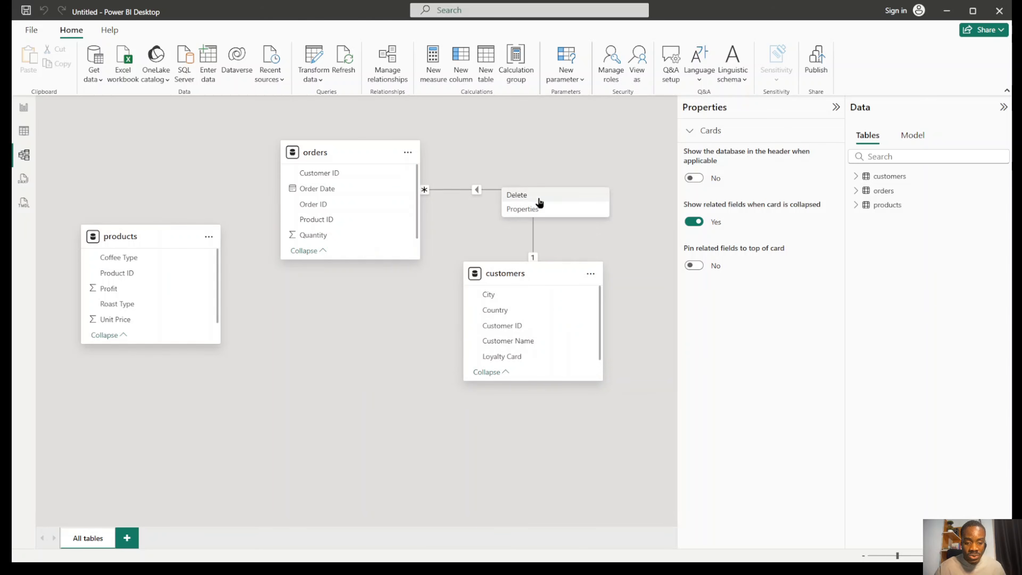
click(532, 196)
click(586, 339)
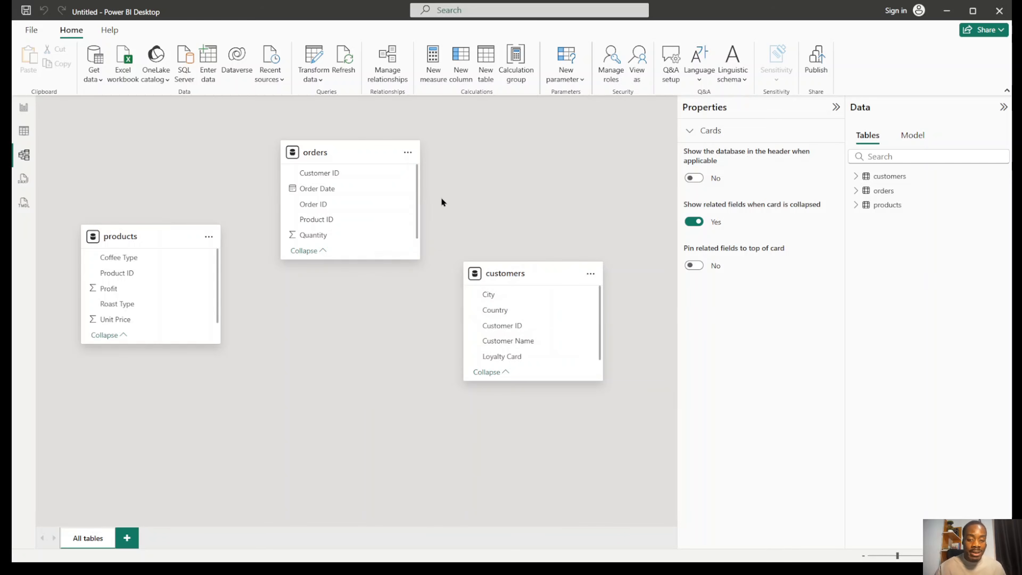
Insert a table visual on the report's Page 1 and add the Country field from the customers table.
click(22, 114)
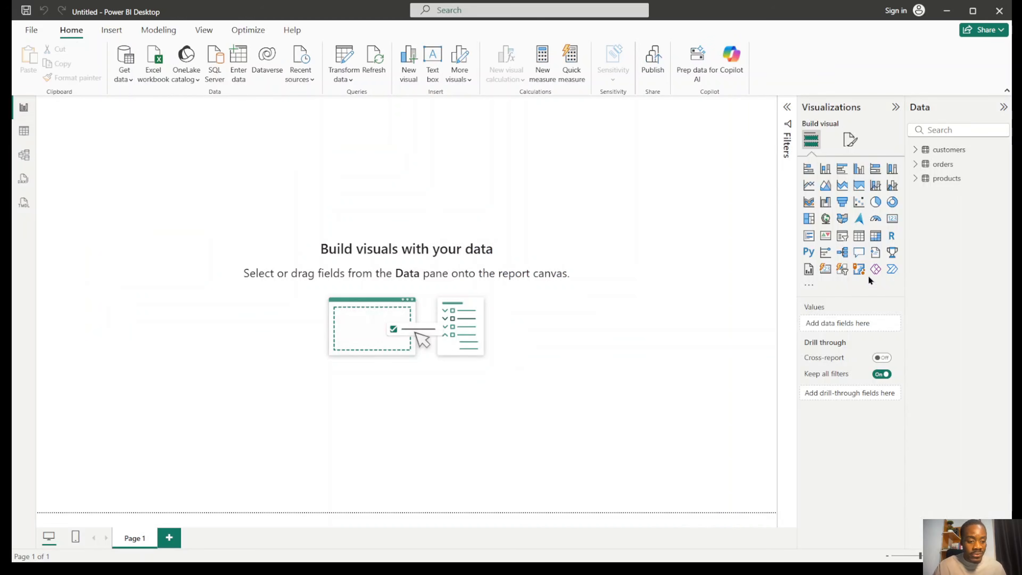
click(858, 237)
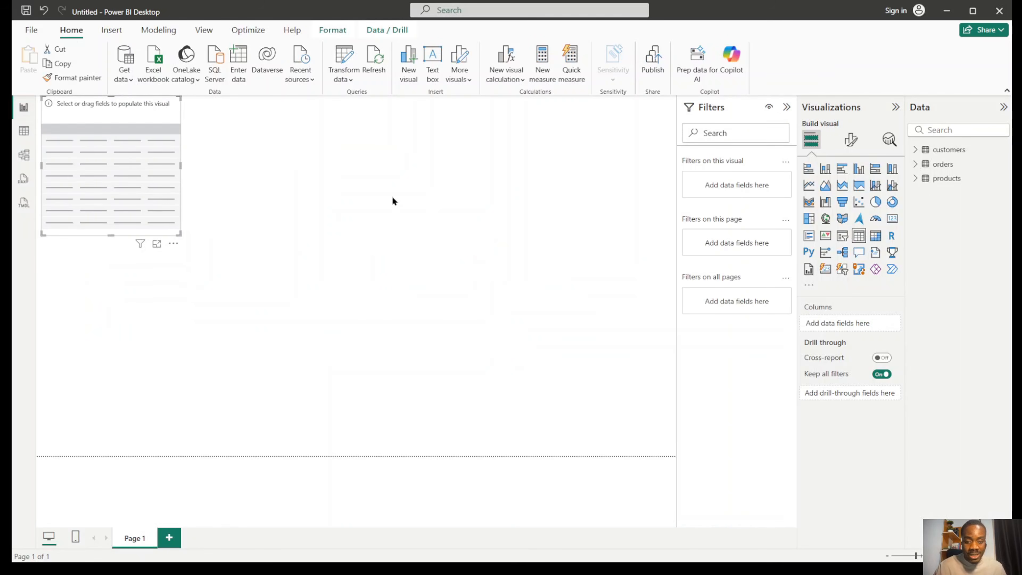
click(916, 150)
drag(963, 179, 161, 169)
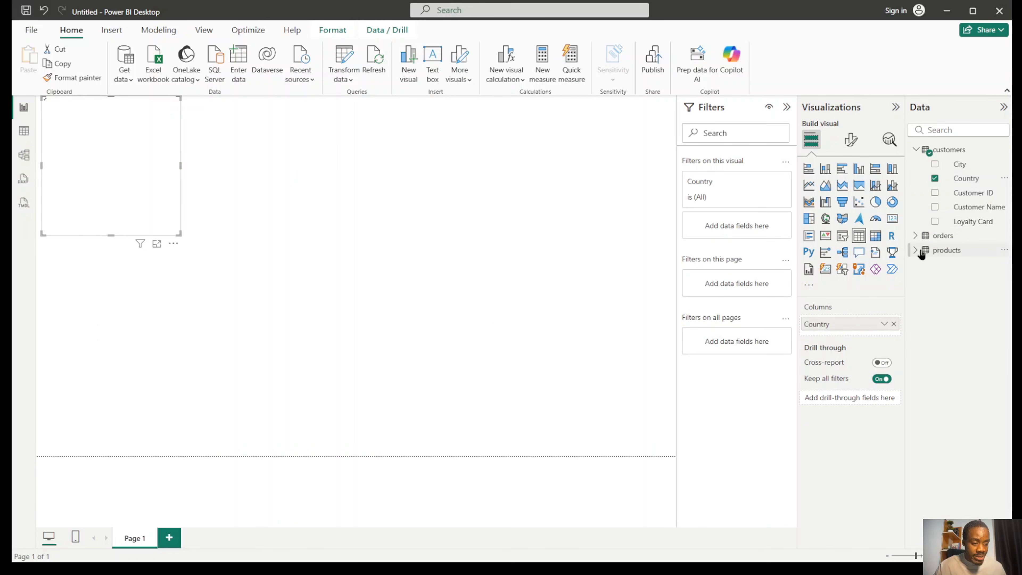
Add the Unit Price field from the products table to the Country table visual.
click(917, 237)
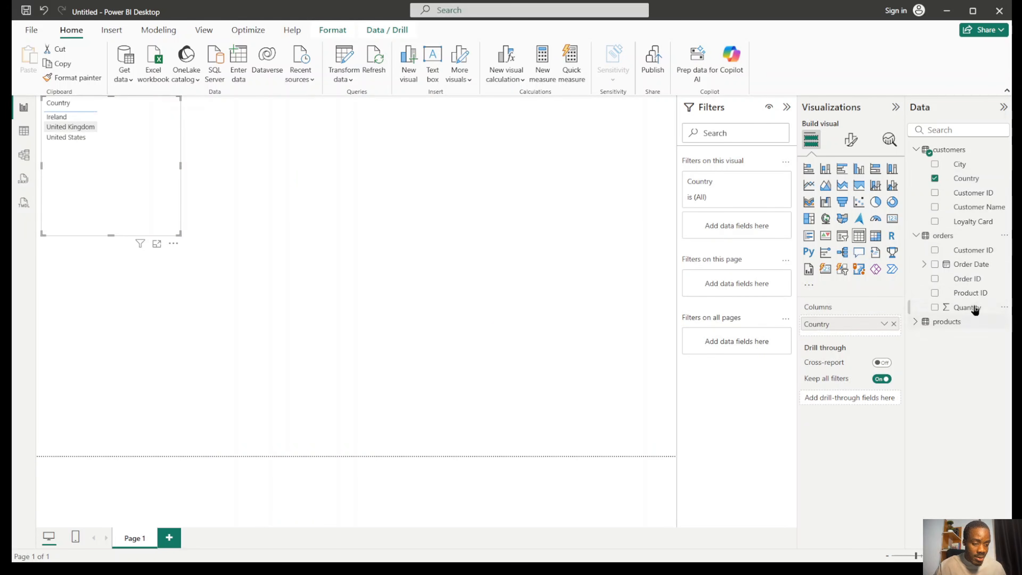
click(916, 321)
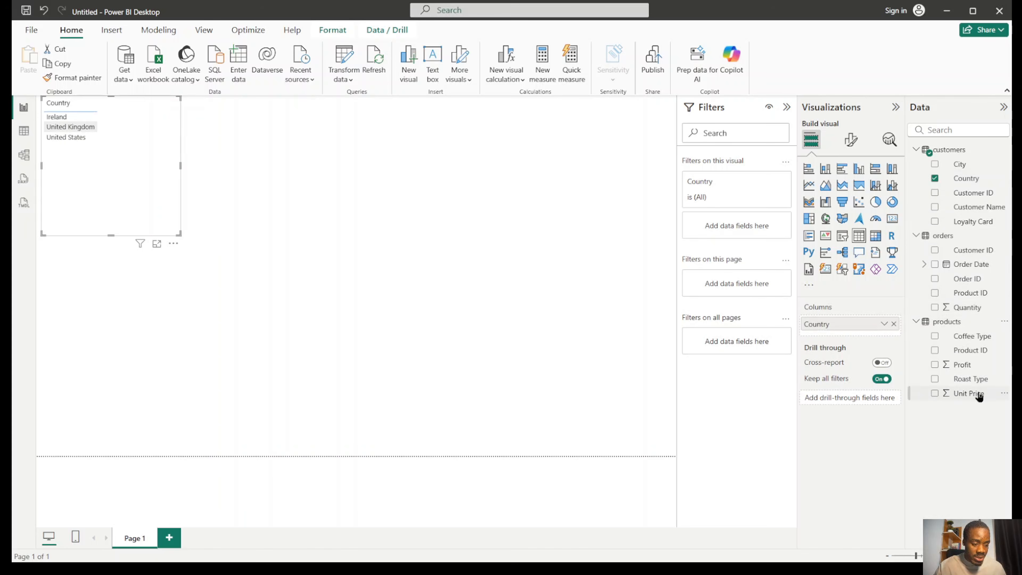
drag(971, 396, 170, 200)
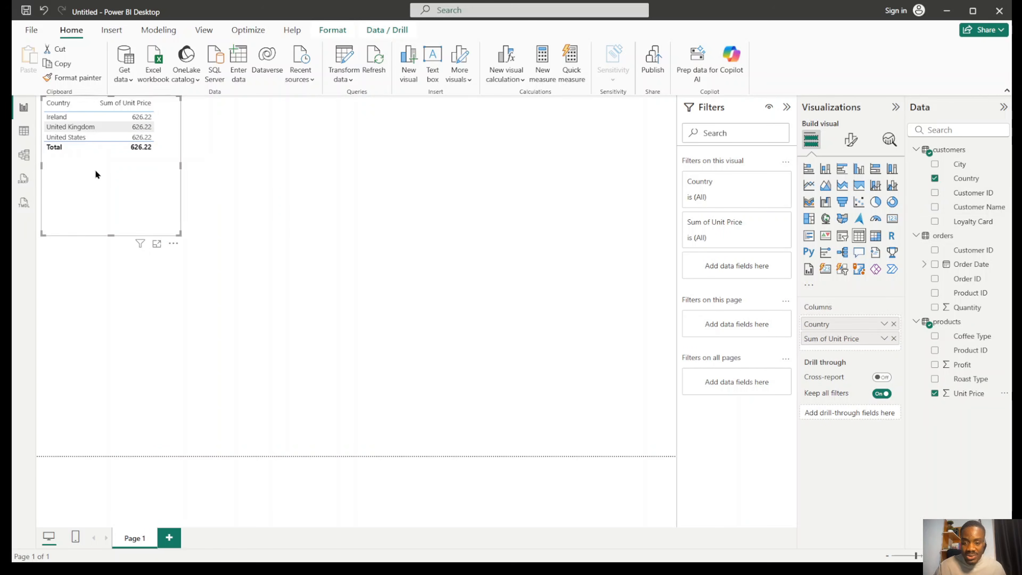
Return to the model diagram to examine the products, orders and customers tables and their missing relationships.
click(23, 155)
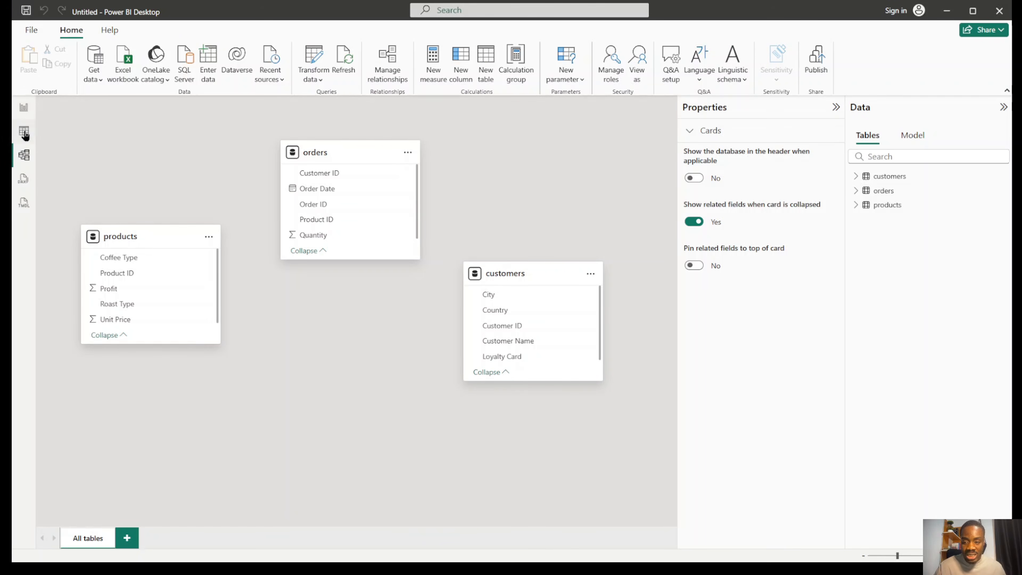
click(23, 107)
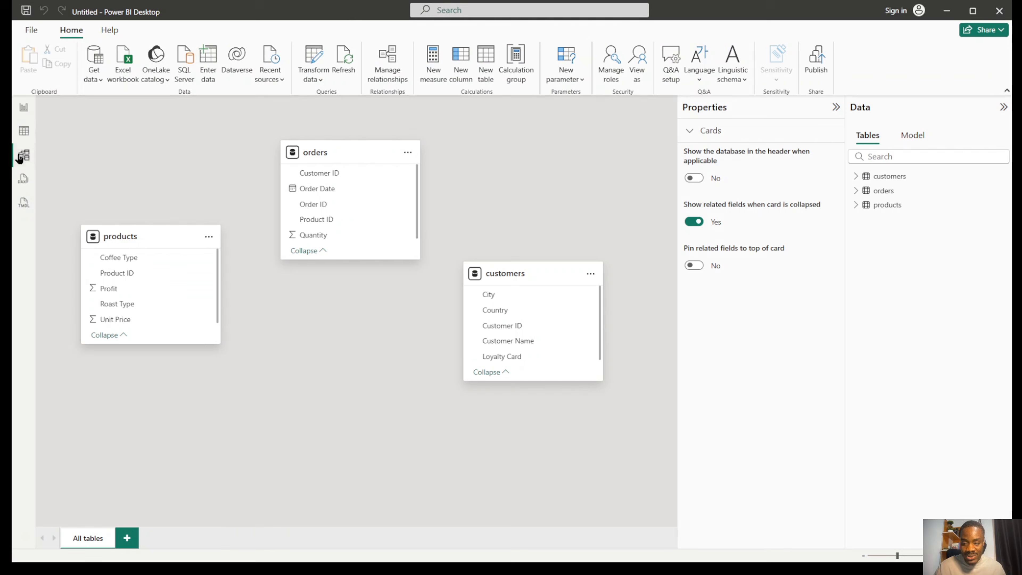
click(20, 156)
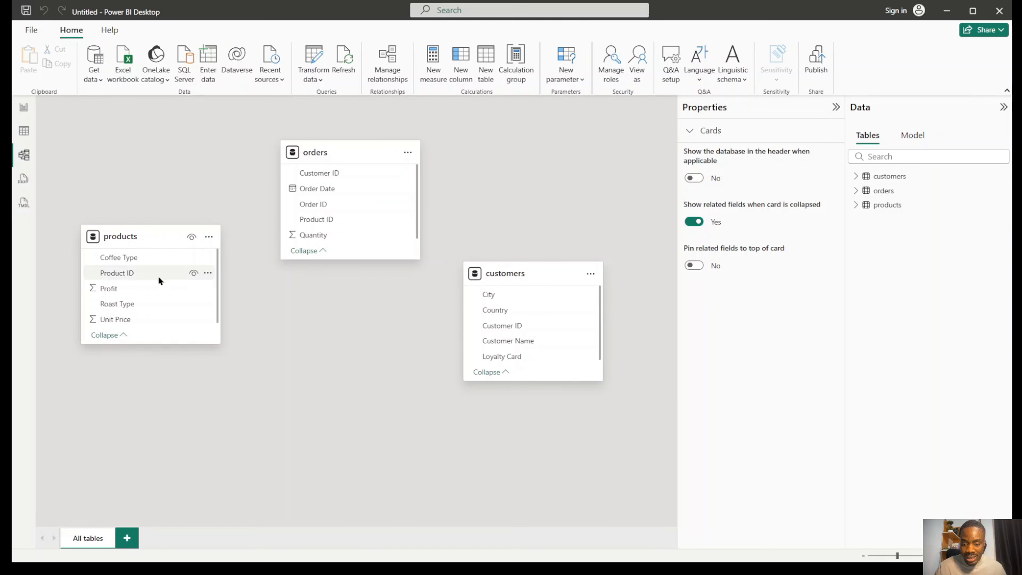
Create an active many-to-one relationship from orders Product ID to products Product ID, with the cross-filter direction set to Both.
click(201, 273)
click(335, 225)
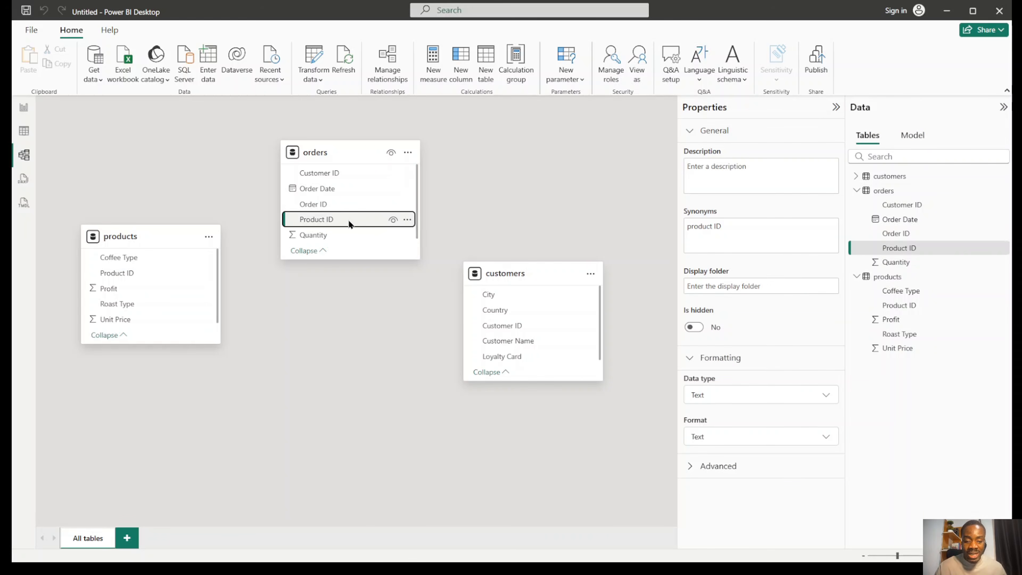
drag(348, 220, 148, 278)
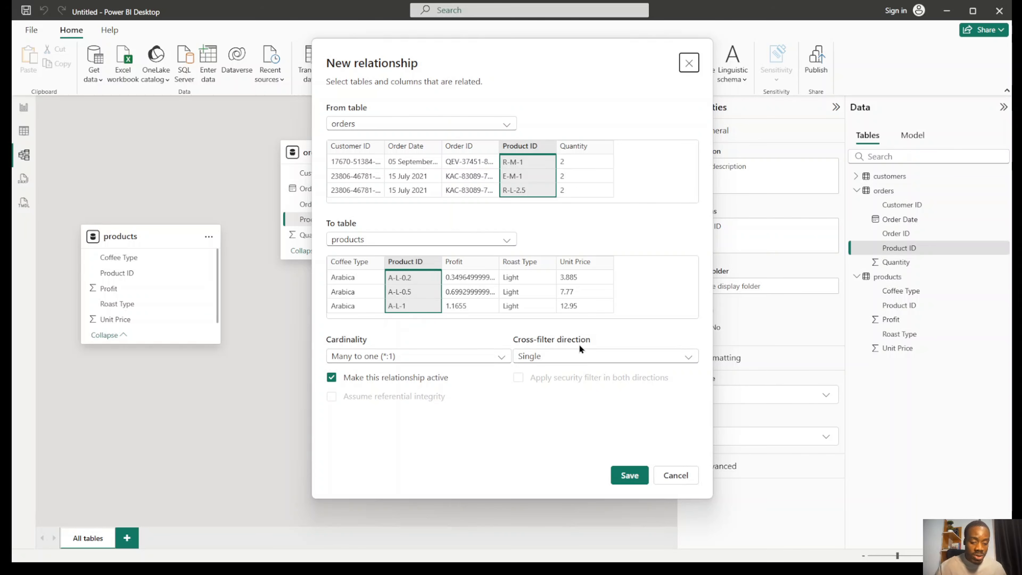
click(594, 359)
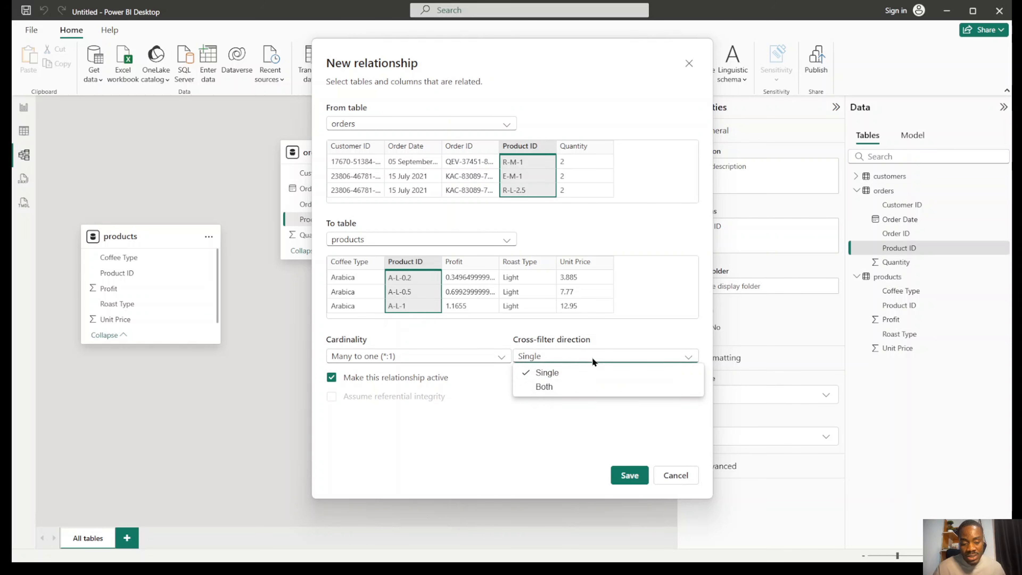
click(575, 387)
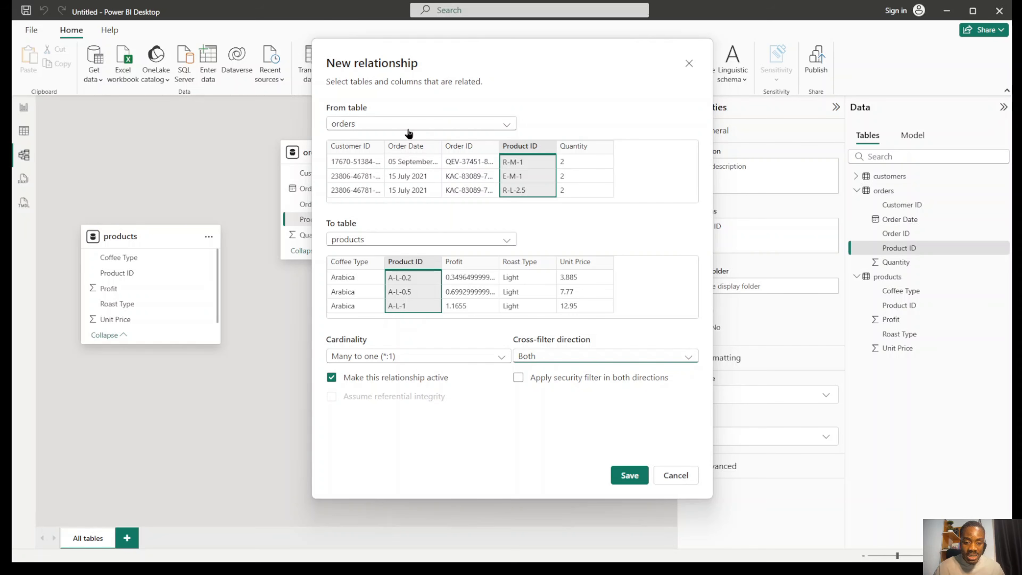
click(629, 476)
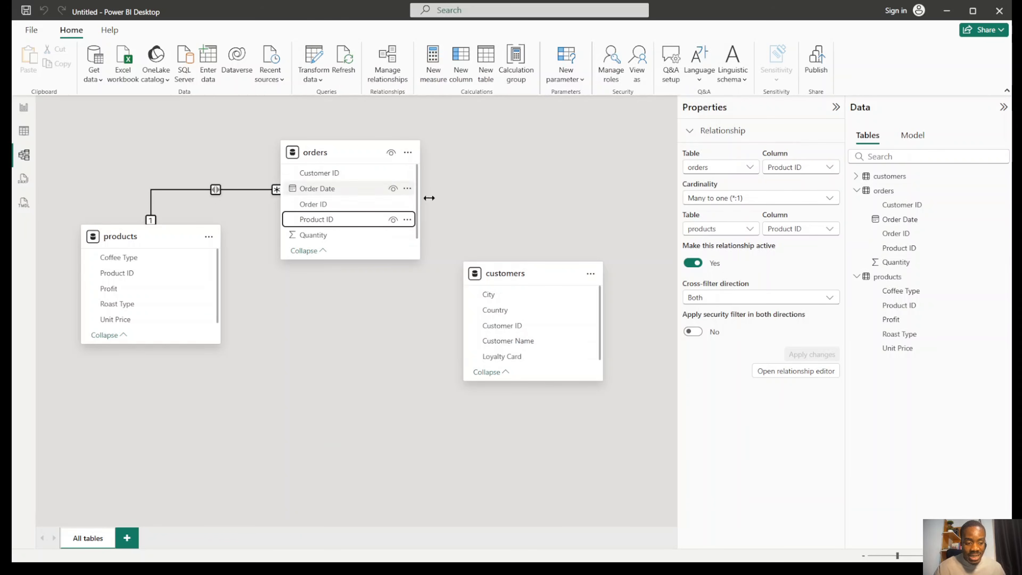
Create an active many-to-one relationship from orders Customer ID to customers Customer ID, with the cross-filter direction set to Both.
click(532, 277)
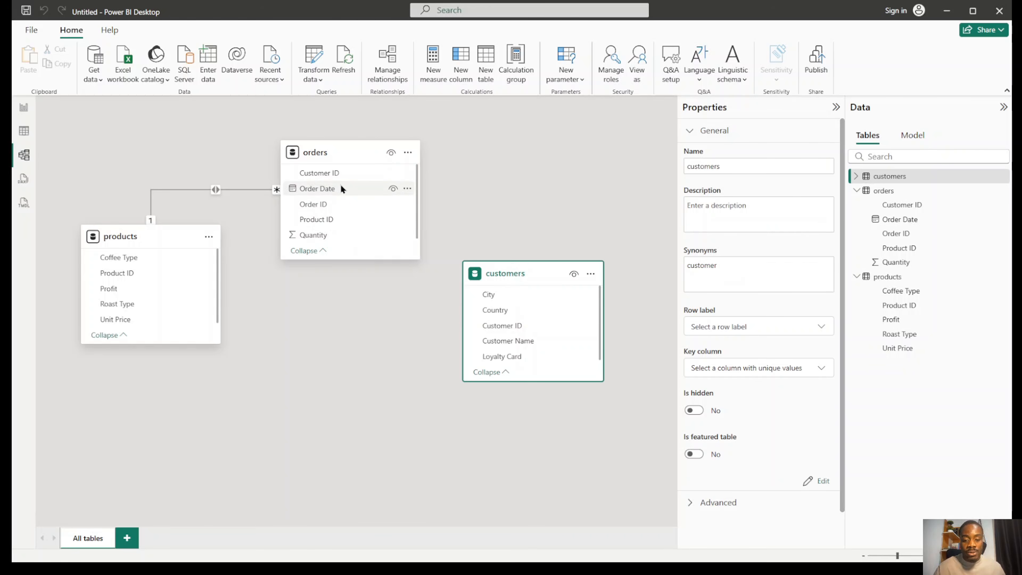
drag(338, 173, 519, 326)
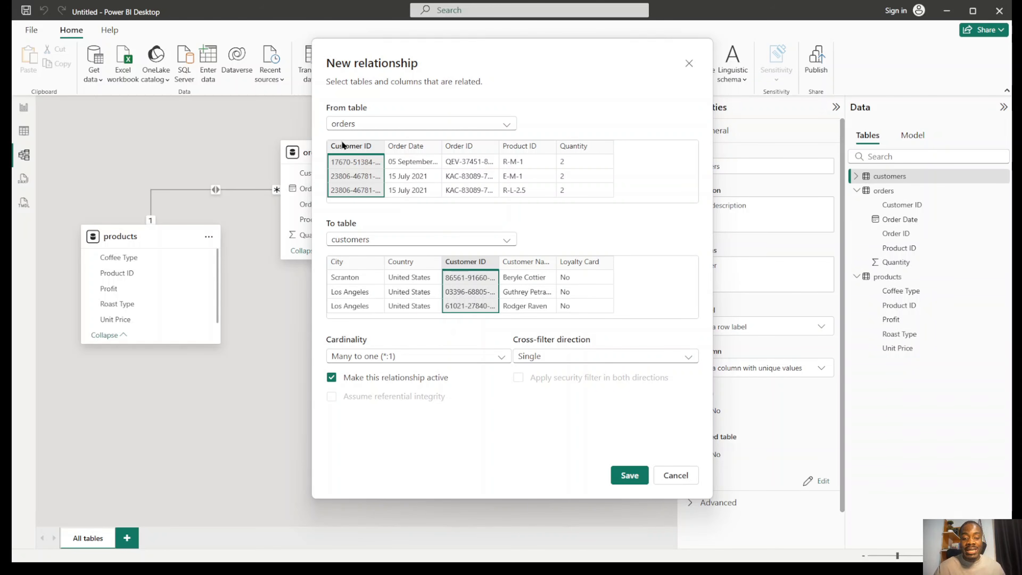
click(622, 358)
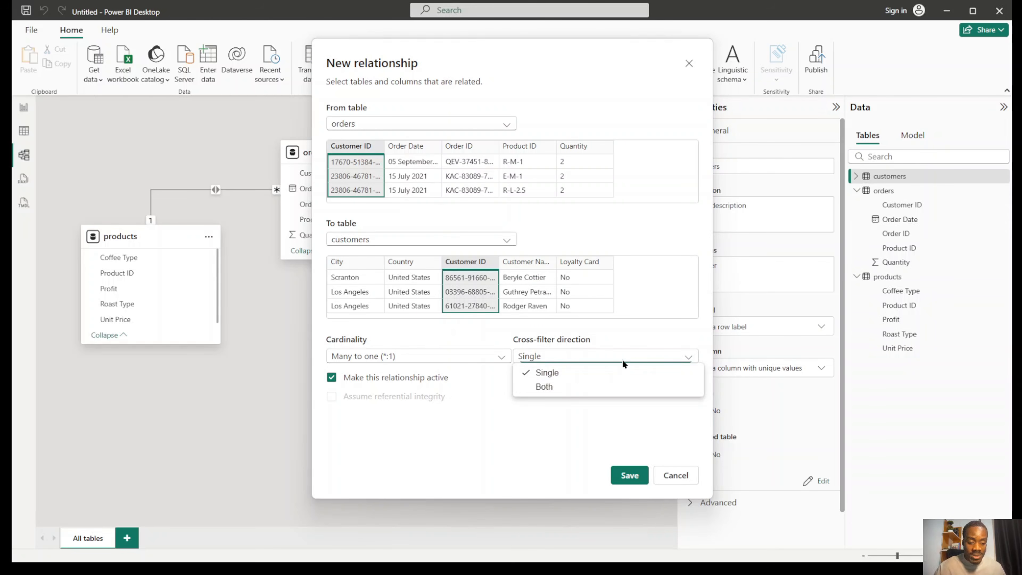
click(569, 390)
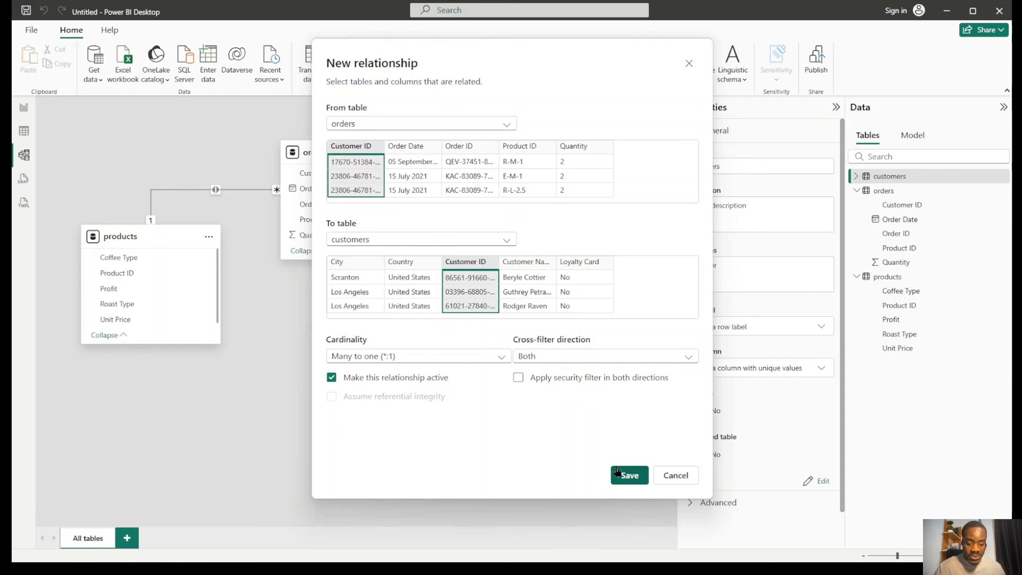
click(630, 475)
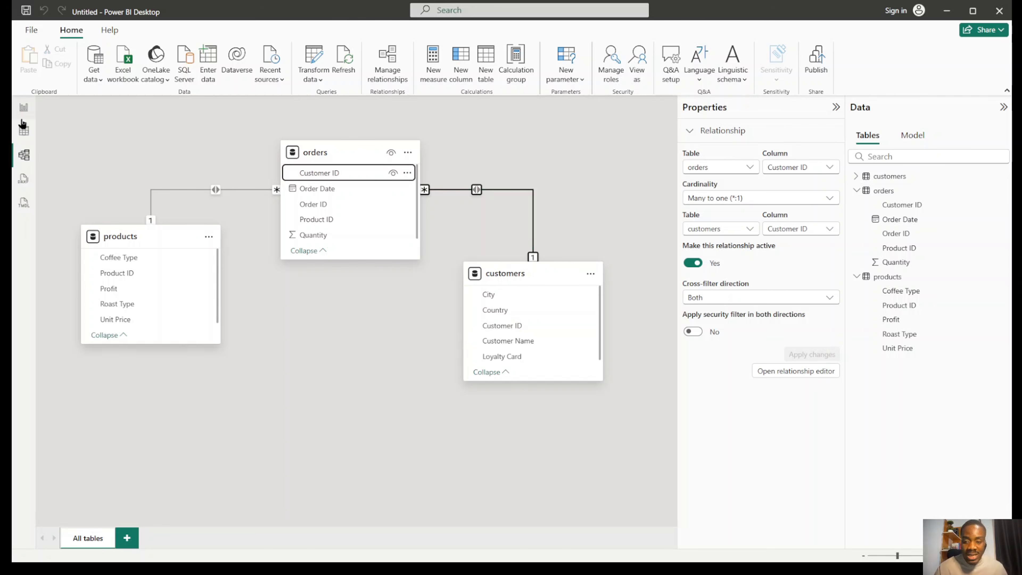
Replace Sum of Unit Price with the products table's Profit field in the Country table visual on Page 1.
click(24, 107)
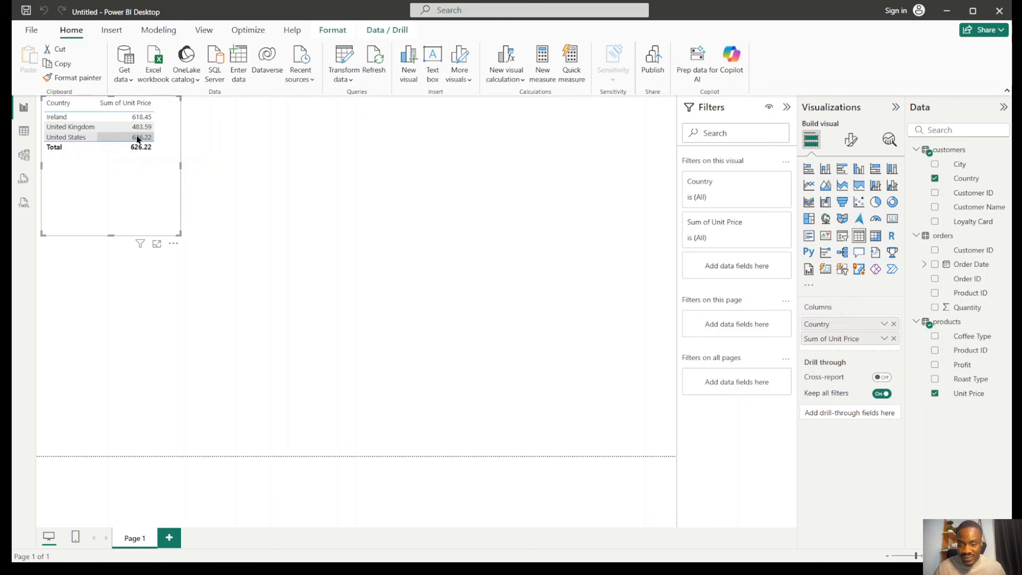
drag(968, 364, 185, 169)
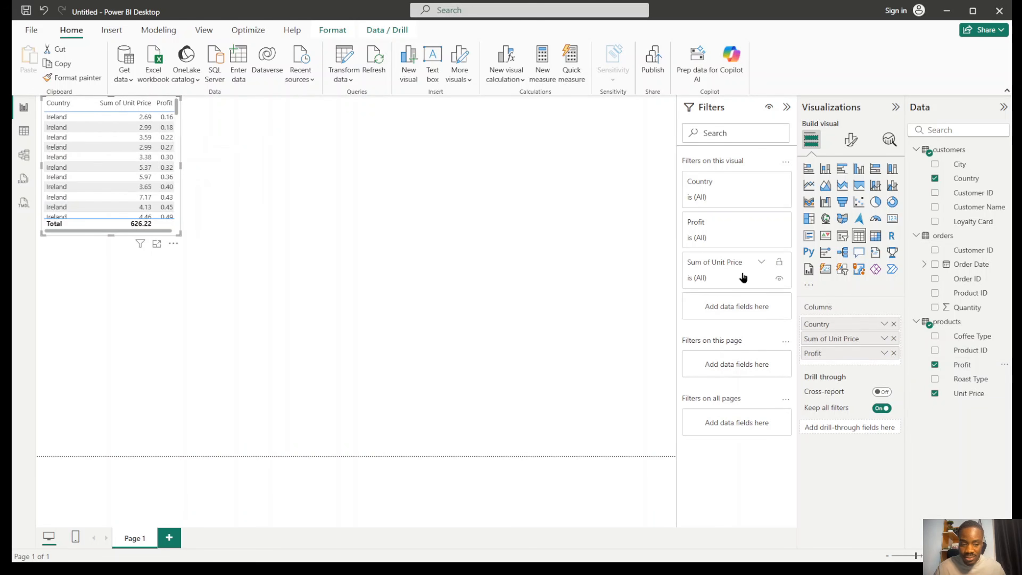
click(893, 339)
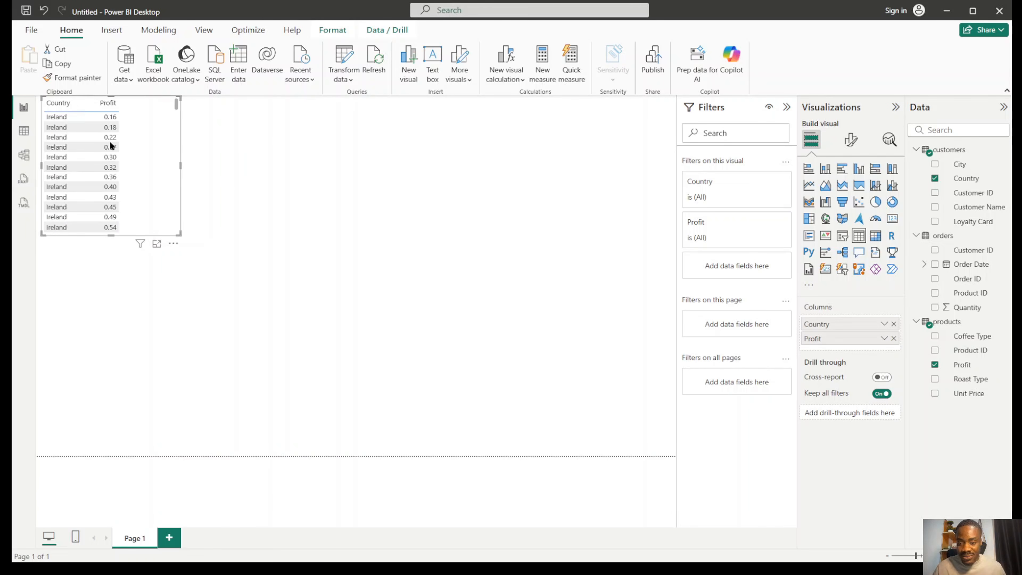
mouse_move(176, 108)
mouse_down()
mouse_move(178, 228)
mouse_move(173, 103)
mouse_up()
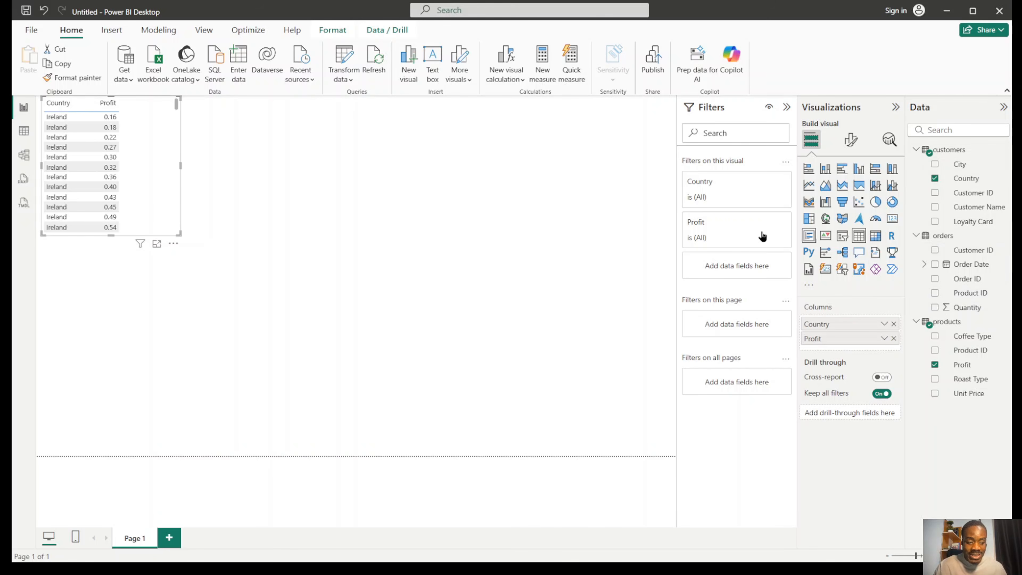
Examine the customers, orders and products data, focusing on the Quantity, Unit Price and Profit columns.
click(24, 131)
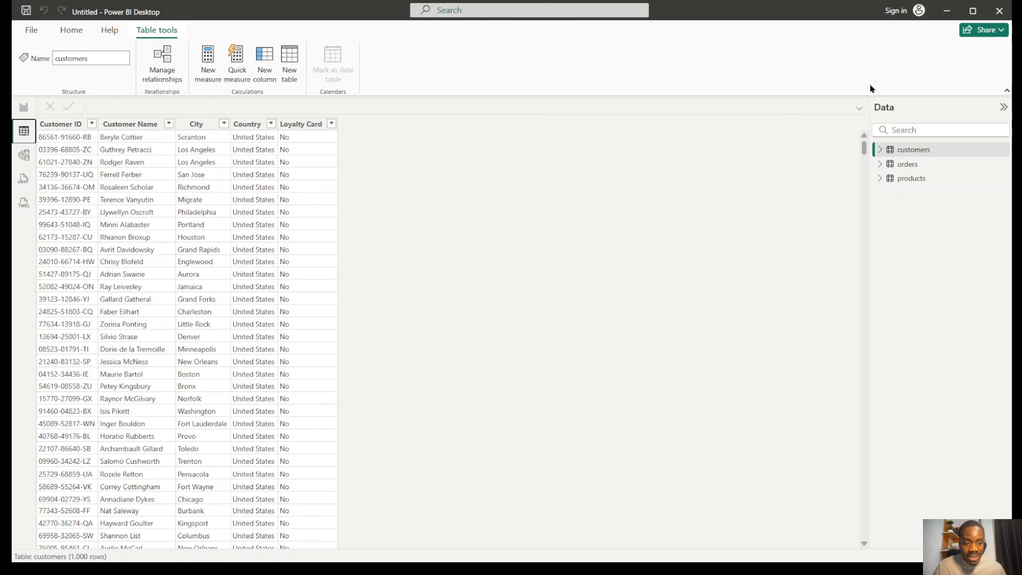
mouse_move(865, 148)
mouse_down()
mouse_move(902, 346)
mouse_move(894, 552)
mouse_move(860, 133)
mouse_up()
click(925, 164)
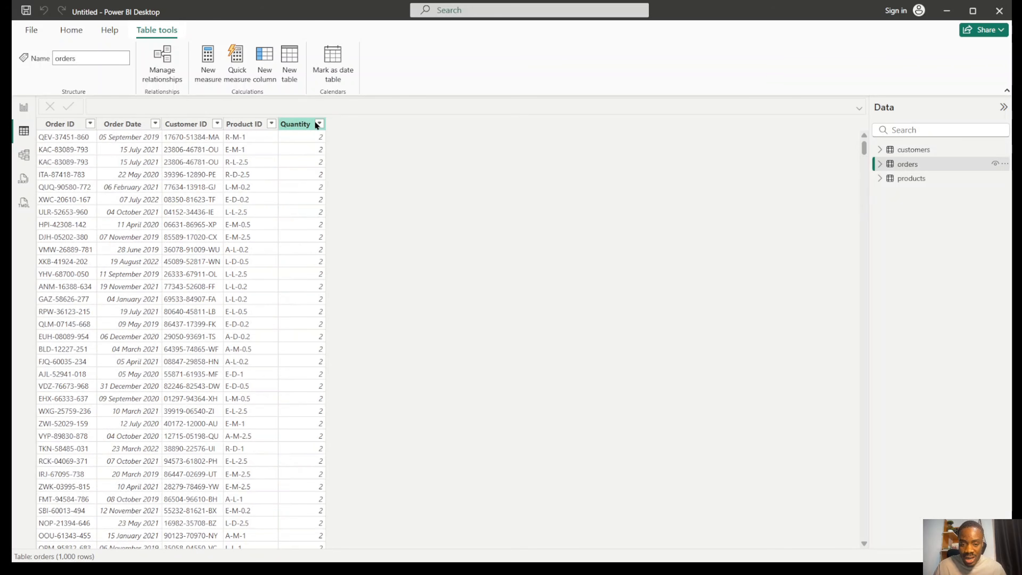
click(292, 128)
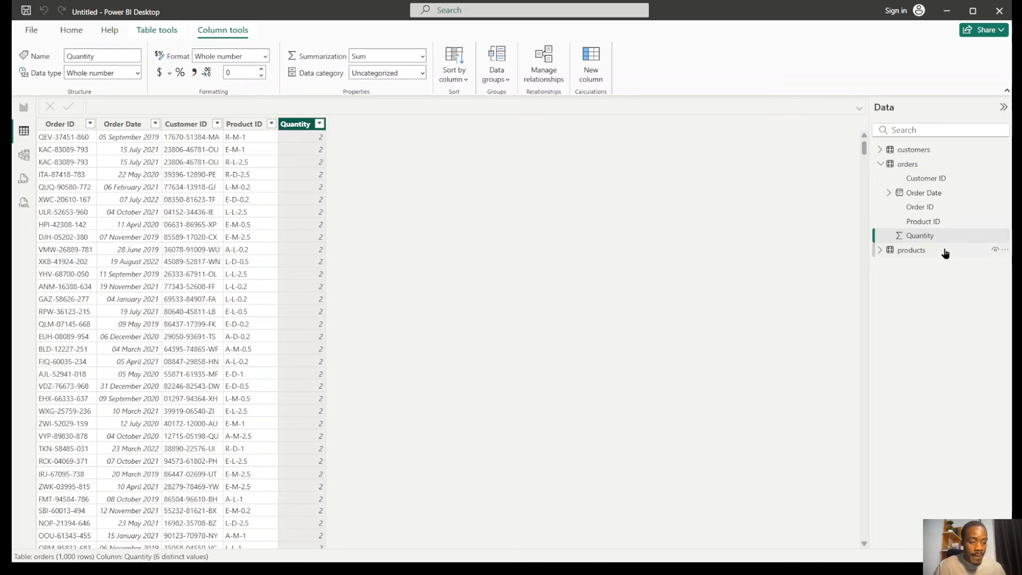
click(910, 251)
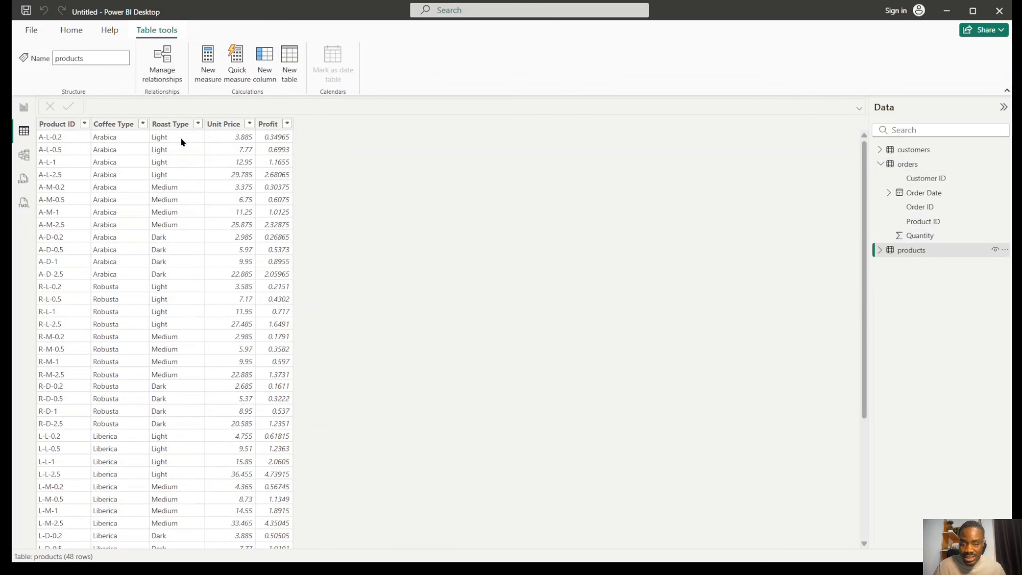
click(224, 126)
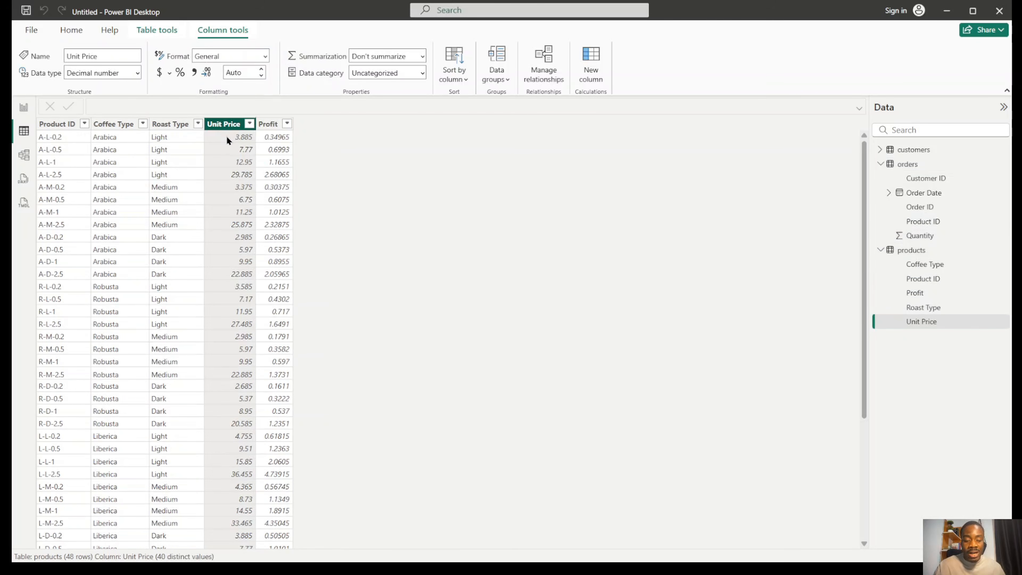
click(265, 125)
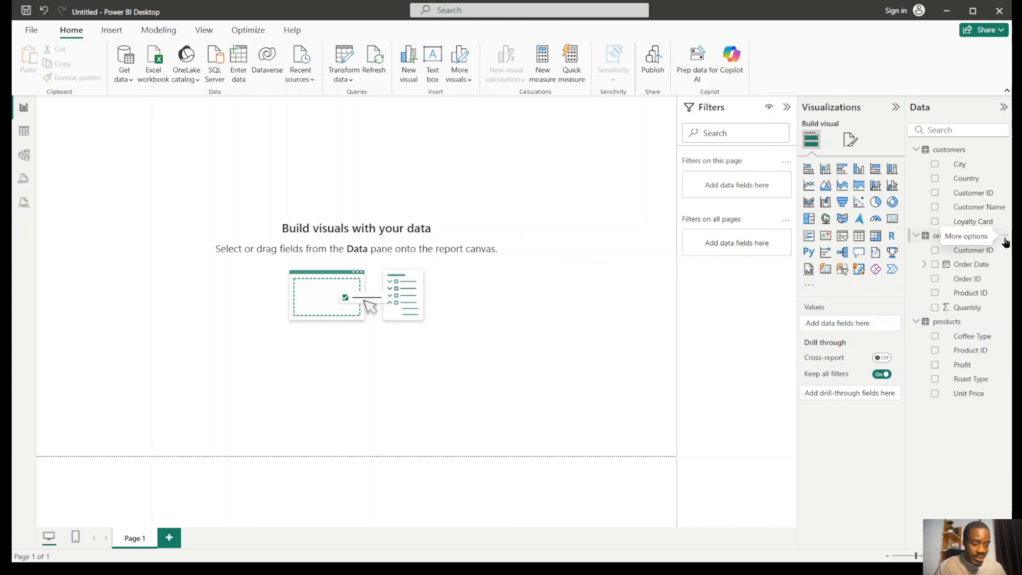
Add a calculated column to the orders table and begin its formula with Revenue = orders[Quantity] *.
click(1005, 236)
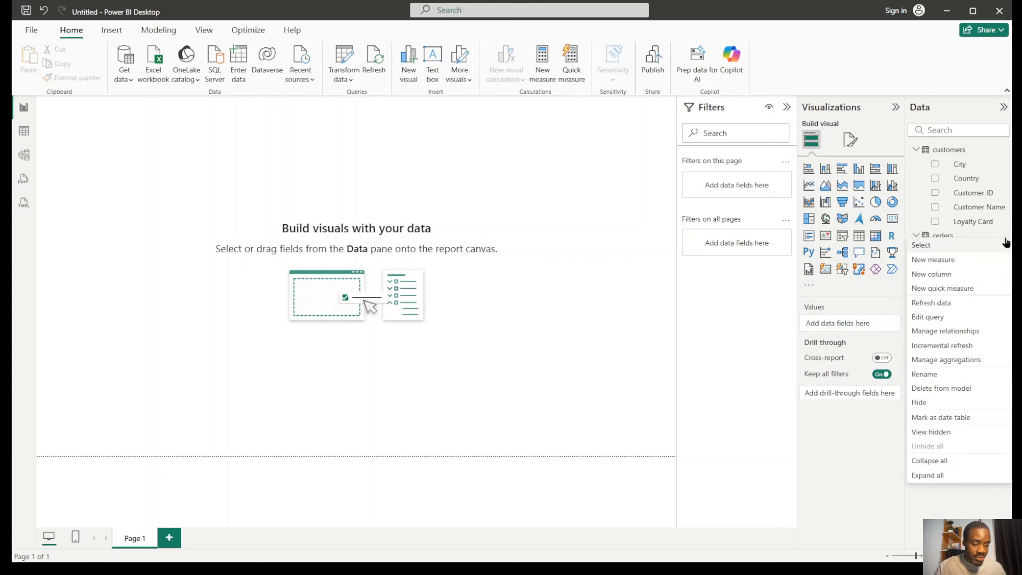
click(948, 277)
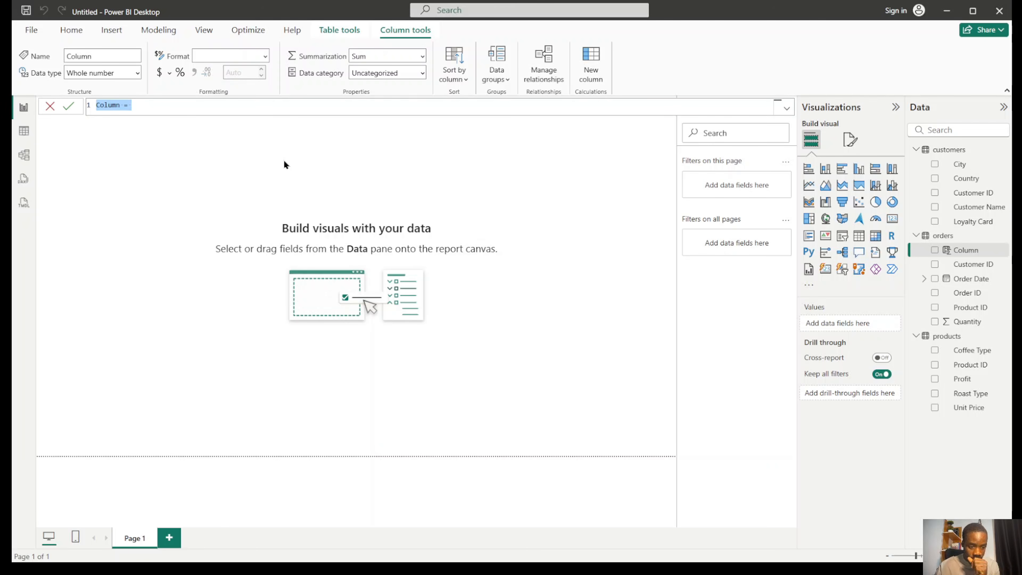
text(Re)
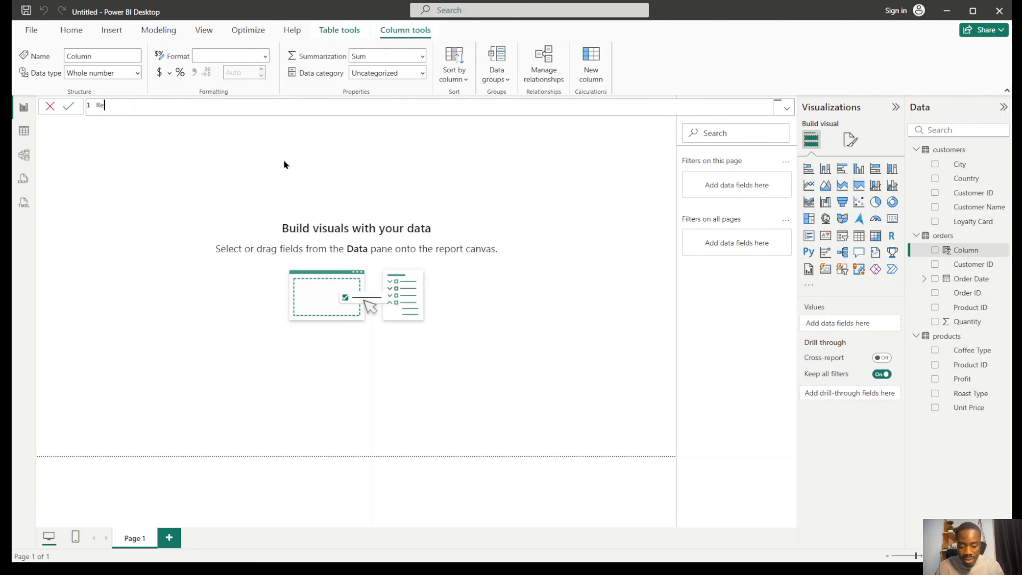
text(venue = )
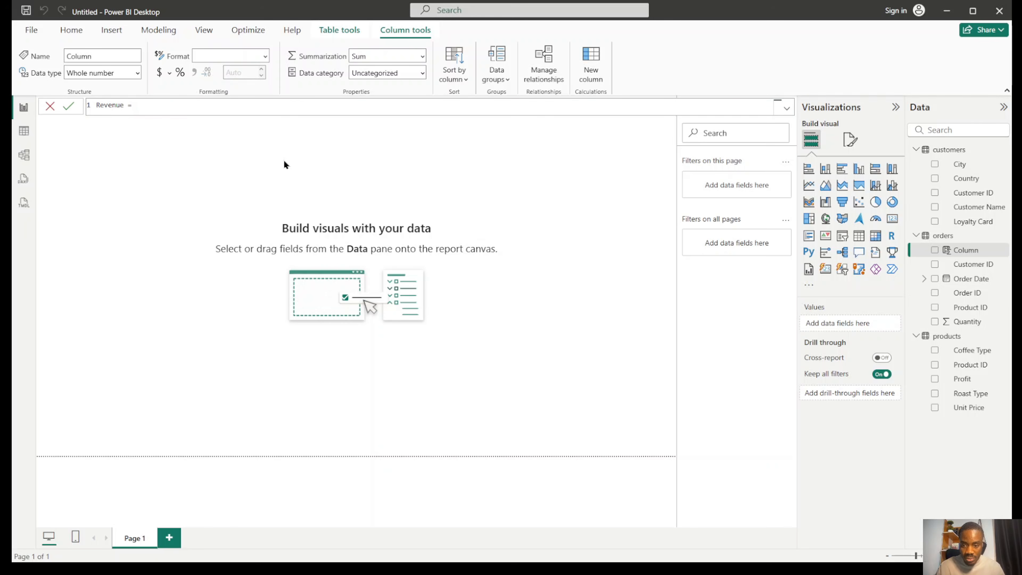
text(qua)
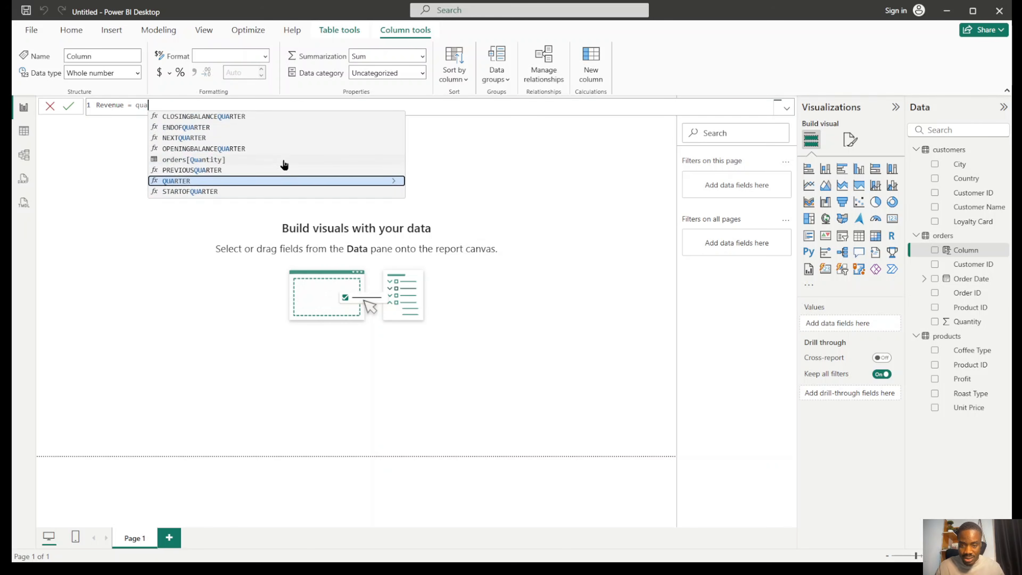
click(225, 163)
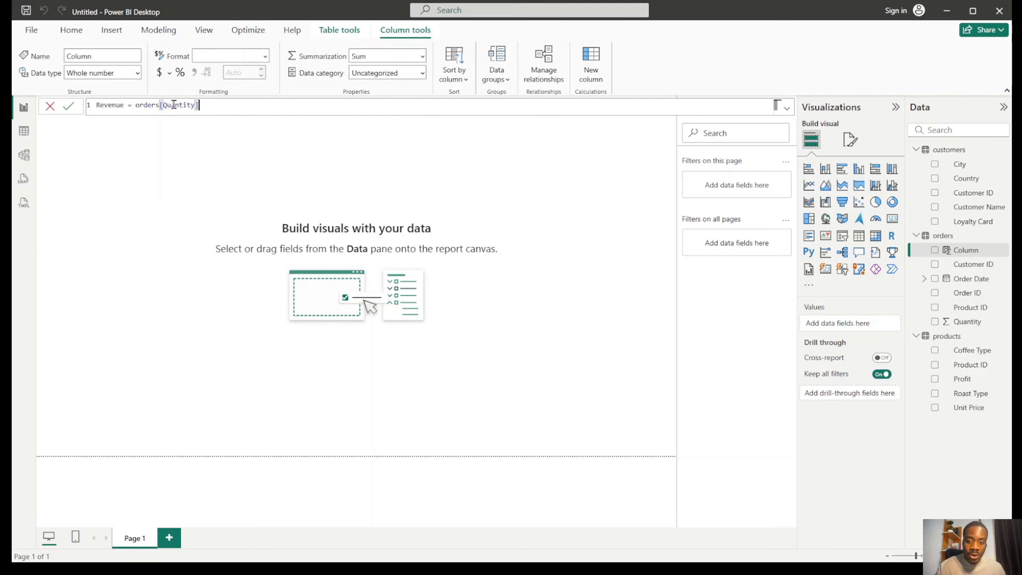
text(* )
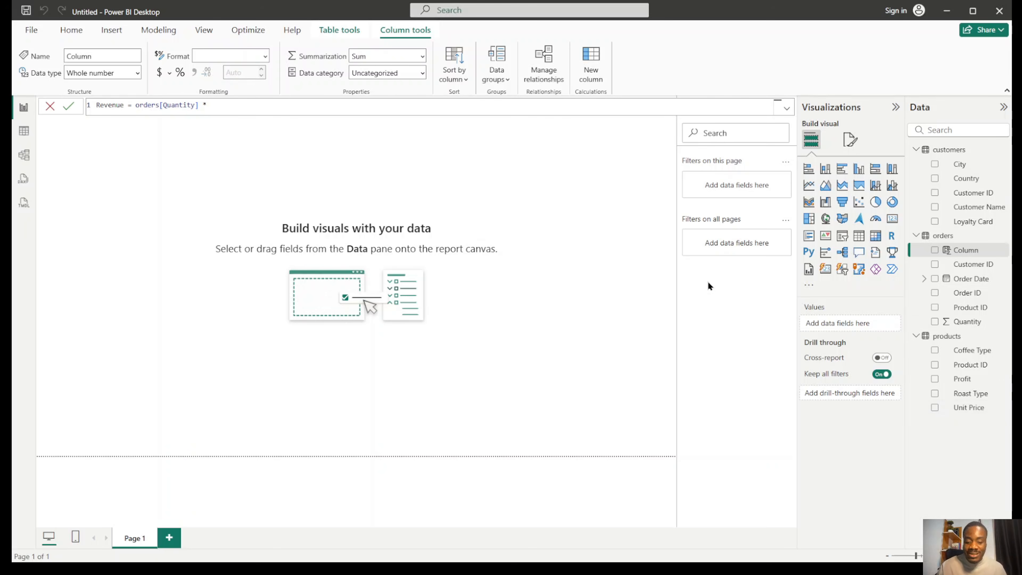
text(unitp)
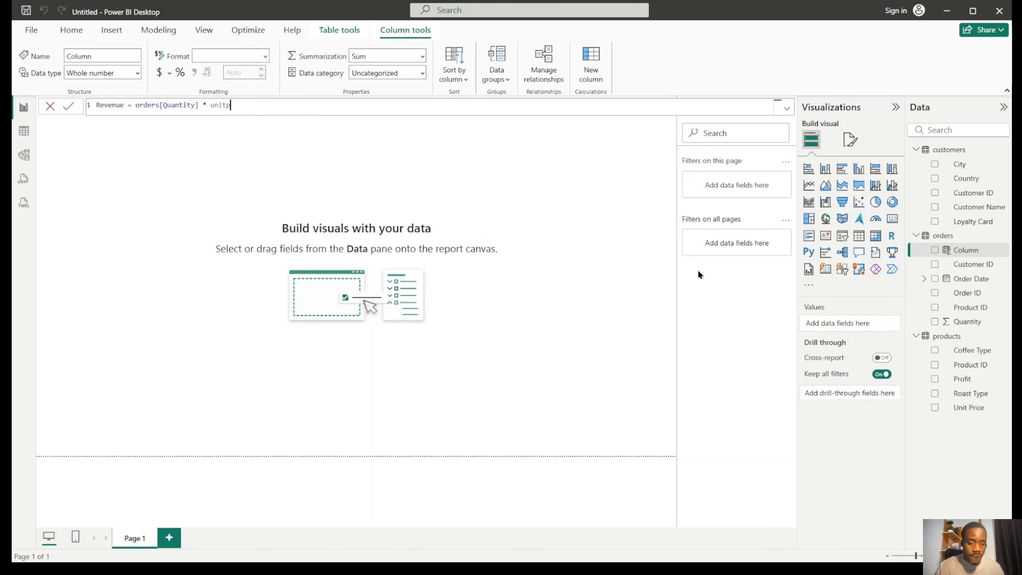
key(BackSpace)
key(BackSpace)
key(BackSpace)
key(BackSpace)
key(BackSpace)
Complete the Revenue column's formula with RELATED(products[Unit Price]) and commit it.
text(rel)
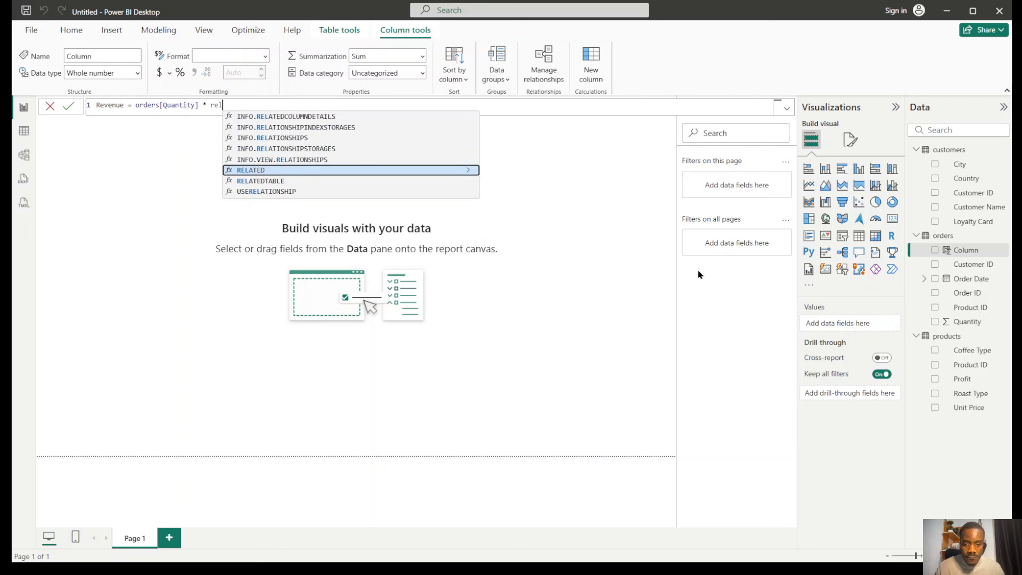
key(Tab)
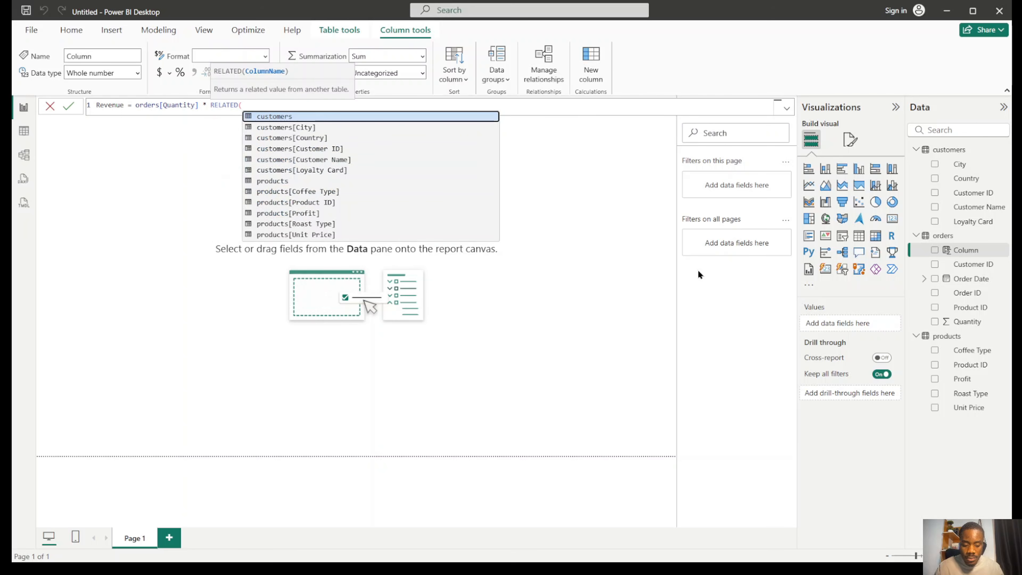
text(un)
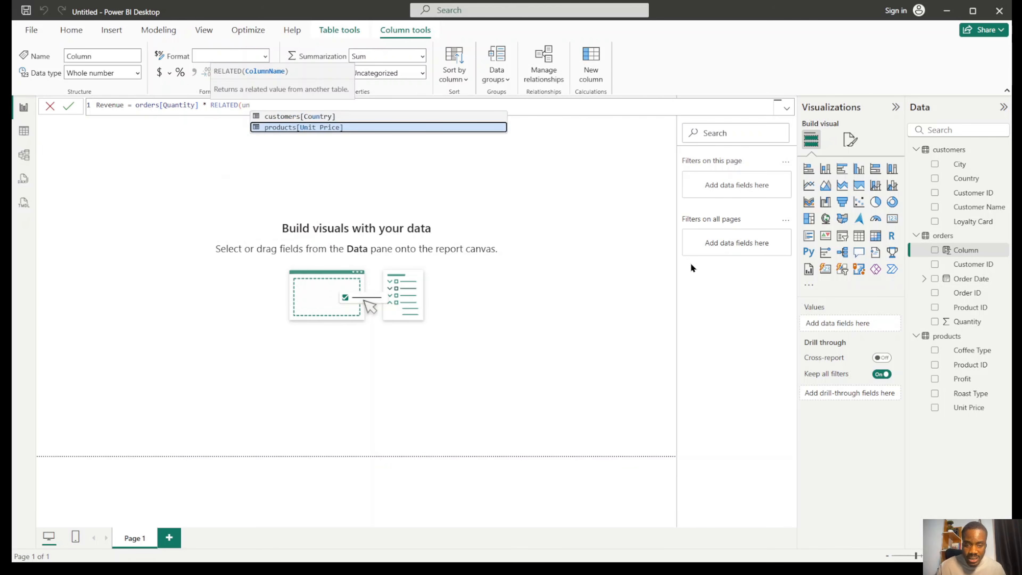
key(Tab)
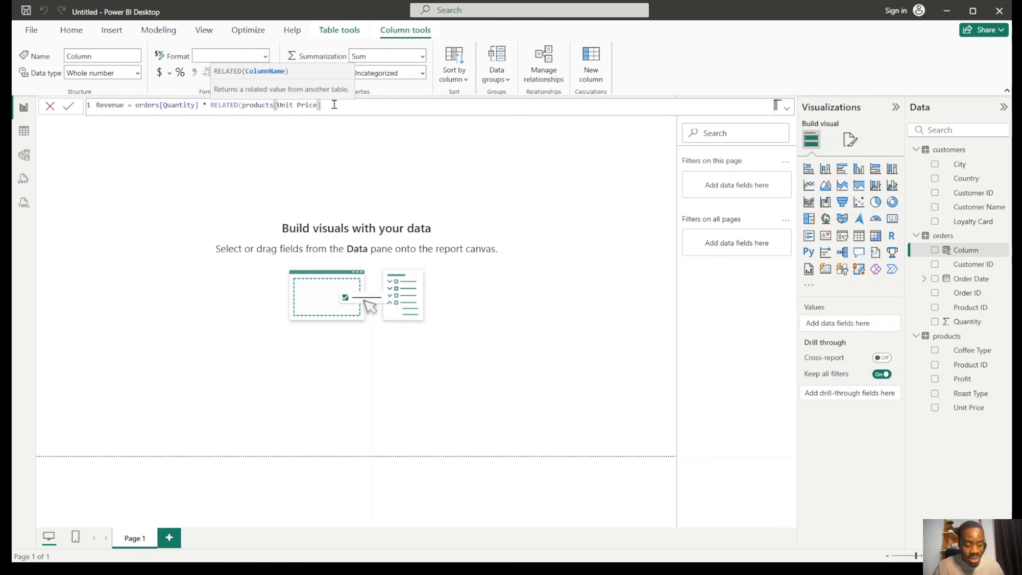
key(Return)
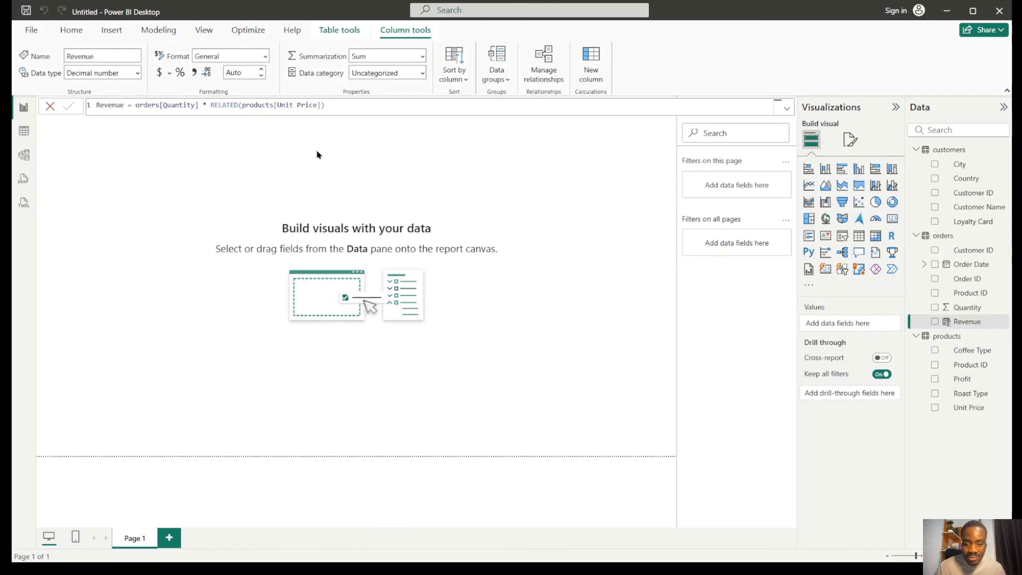
Insert a table visual on Page 1 showing Revenue from the orders table by Coffee Type from the products table.
click(153, 146)
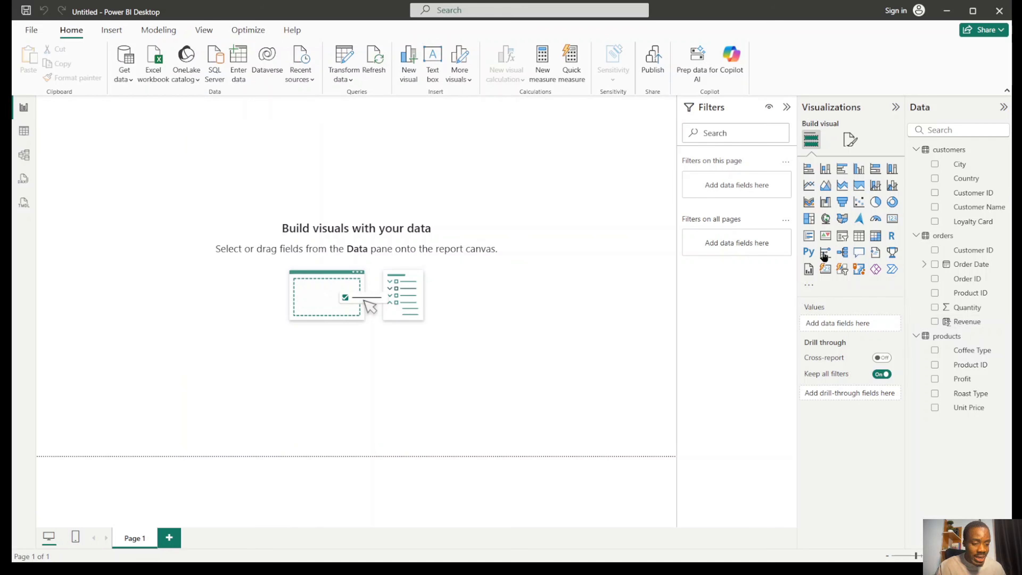
click(857, 237)
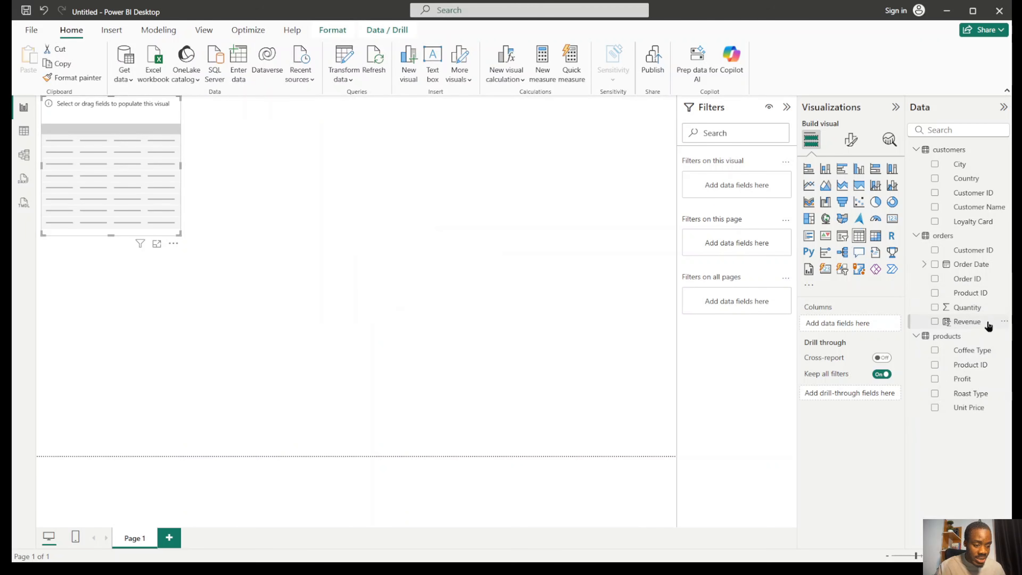
drag(982, 322, 121, 189)
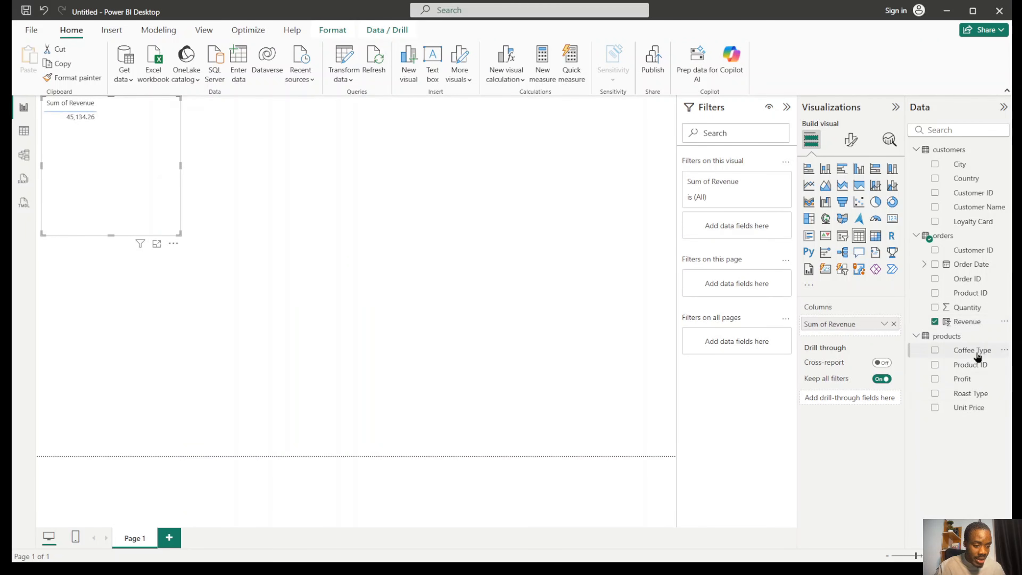
drag(974, 350, 141, 201)
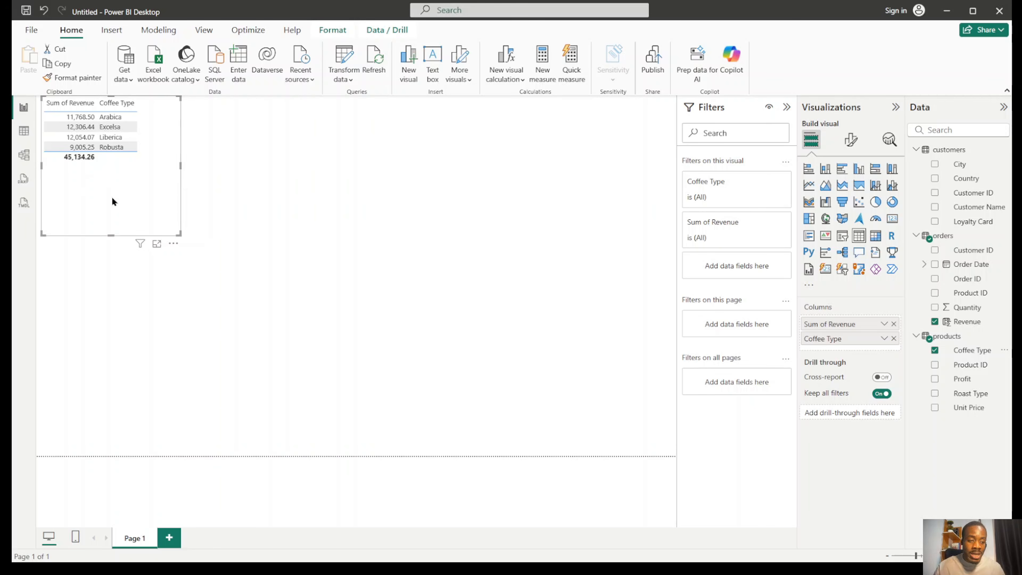
drag(178, 233, 173, 207)
click(279, 163)
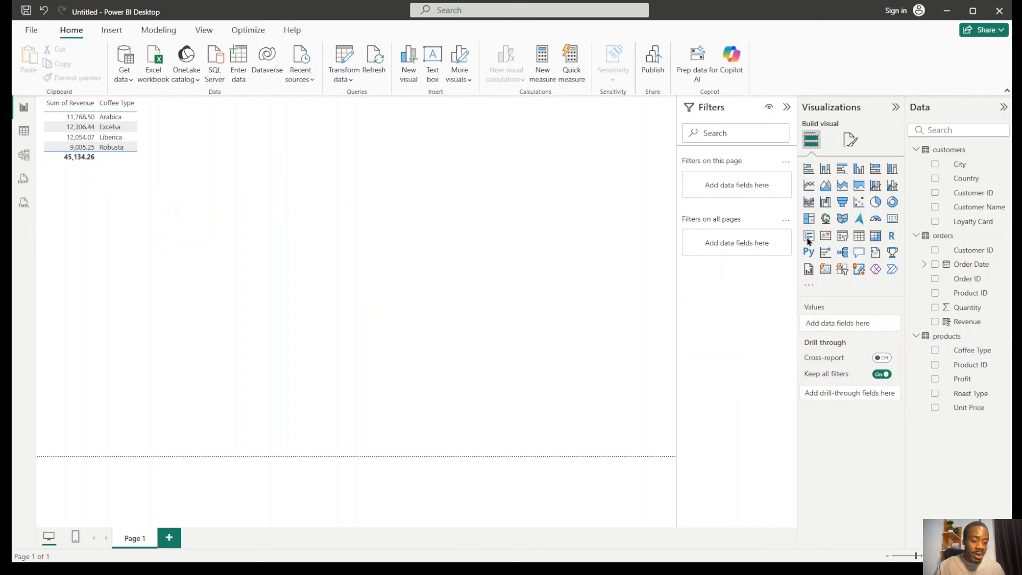
Add a second table visual showing Revenue by customer Country and place it beside the Coffee Type table.
click(859, 240)
drag(169, 277, 458, 202)
drag(966, 178, 427, 183)
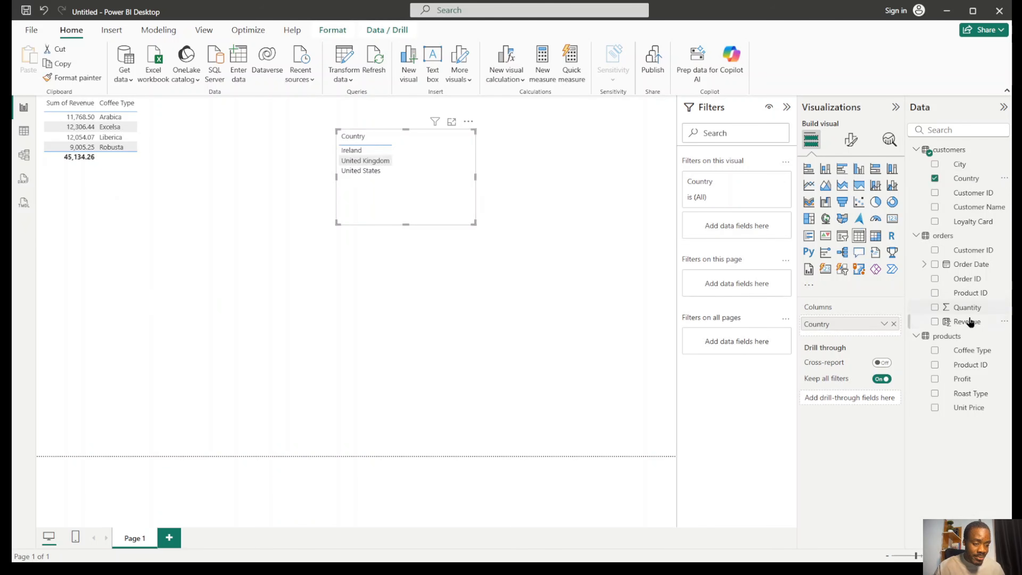
drag(968, 321, 418, 180)
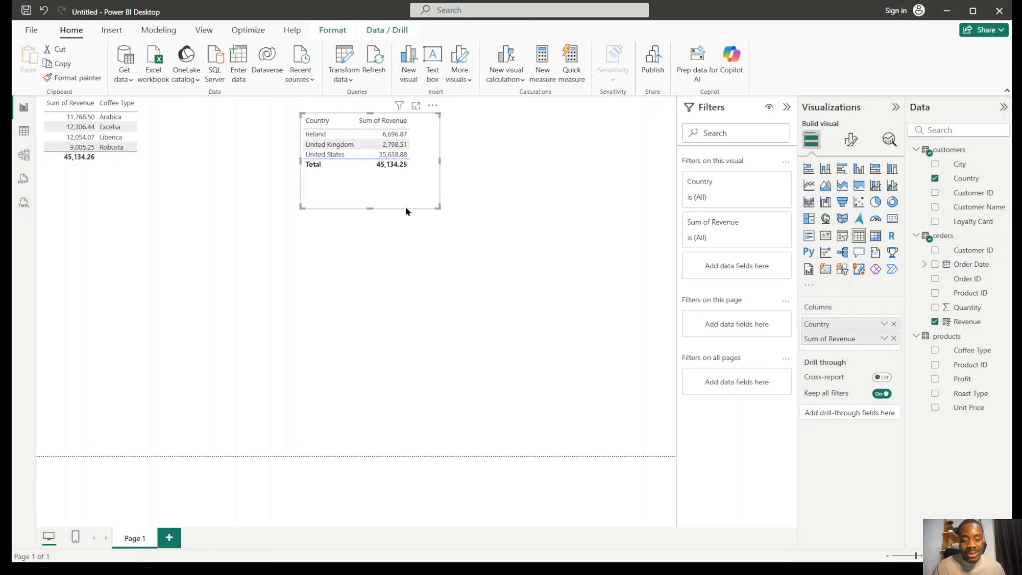
drag(430, 185, 311, 174)
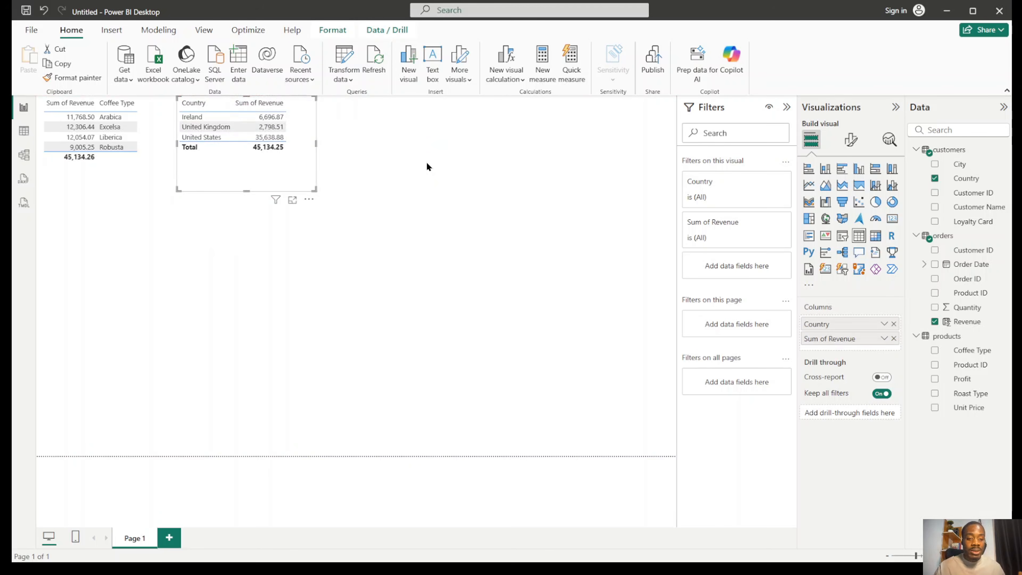
click(448, 141)
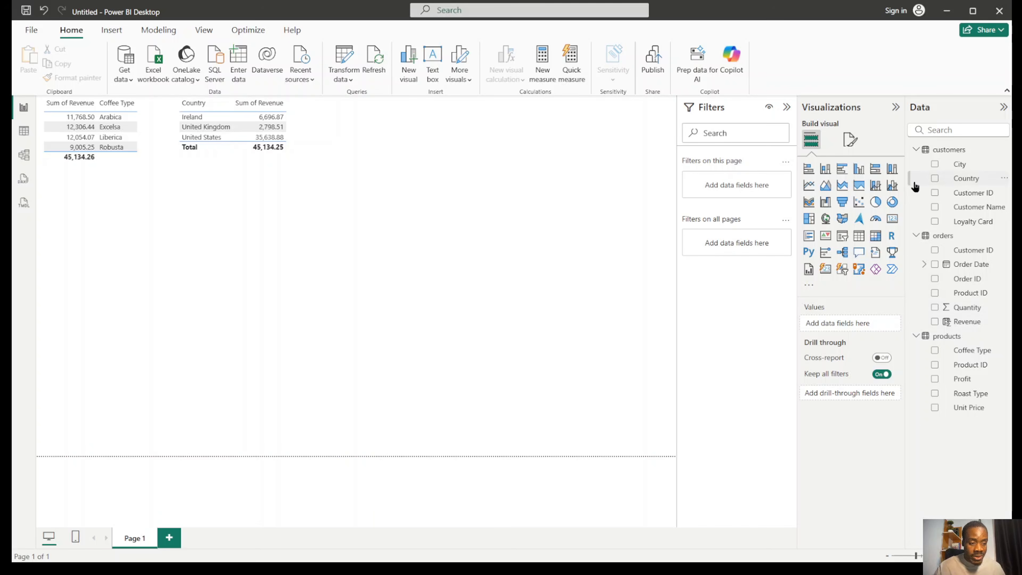
Add a calculated column to the orders table with the formula TotalOrder = COUNTROWS(orders).
click(1002, 236)
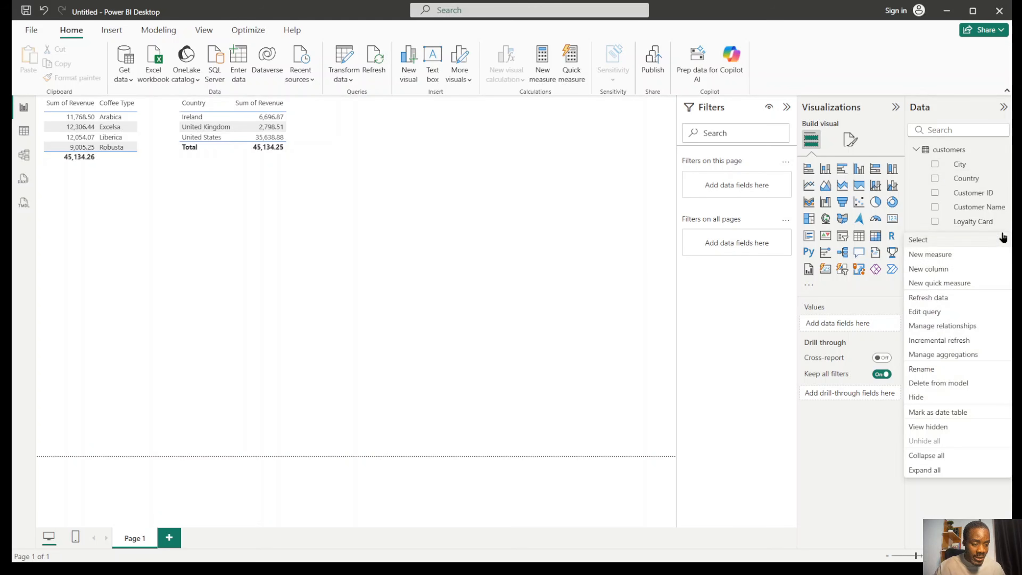
click(947, 272)
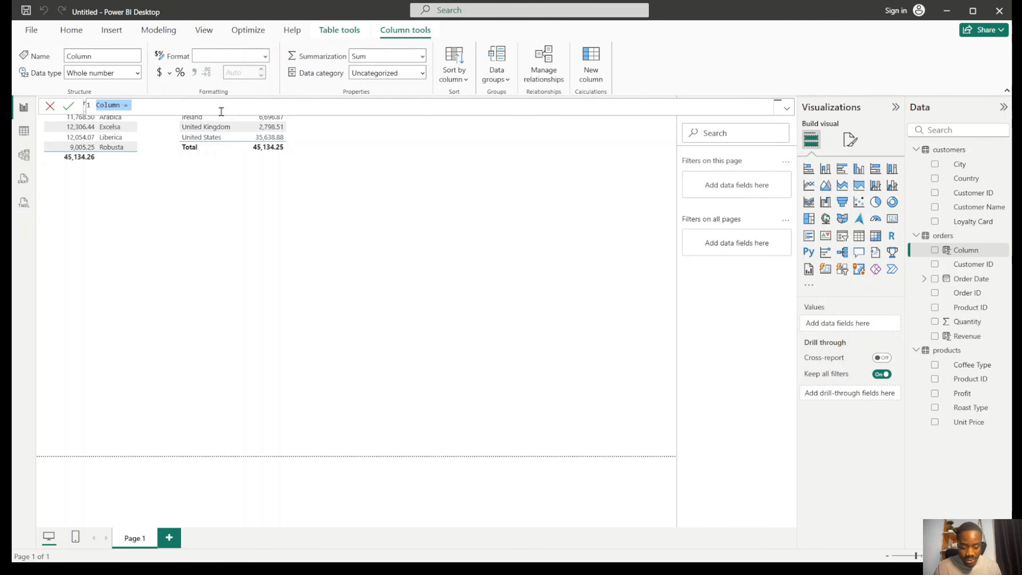
text(TotalO)
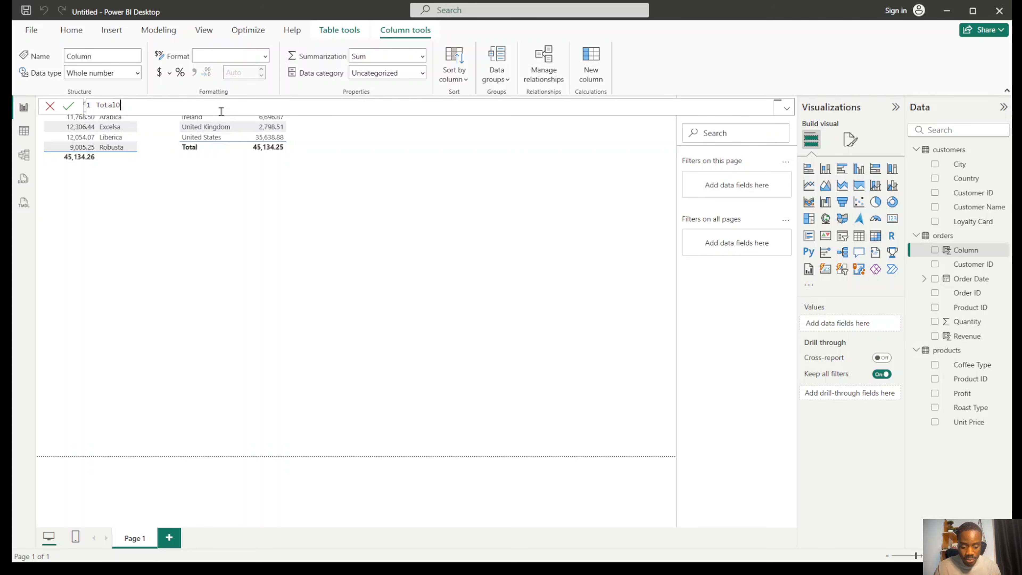
text(rder = )
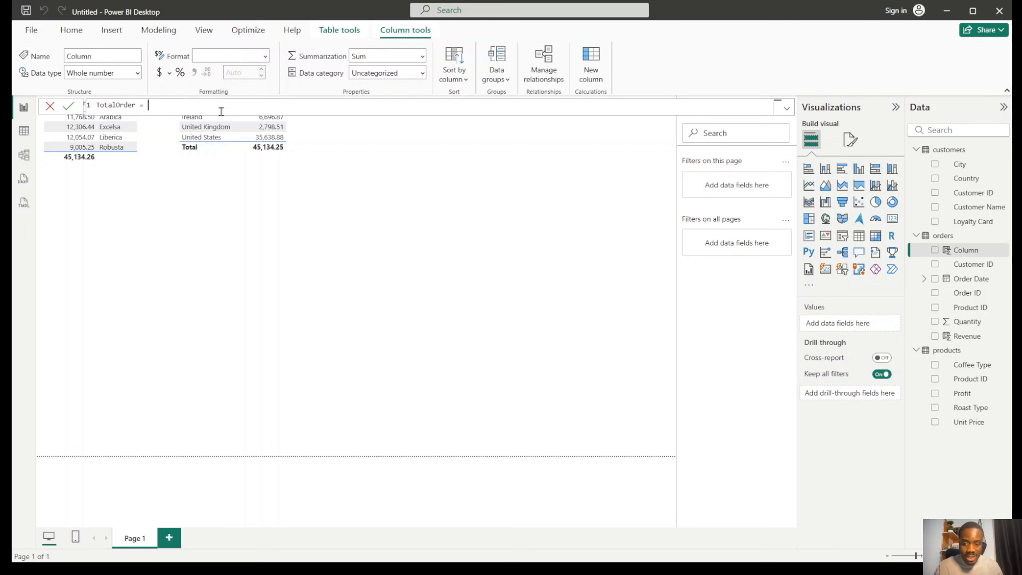
text(count)
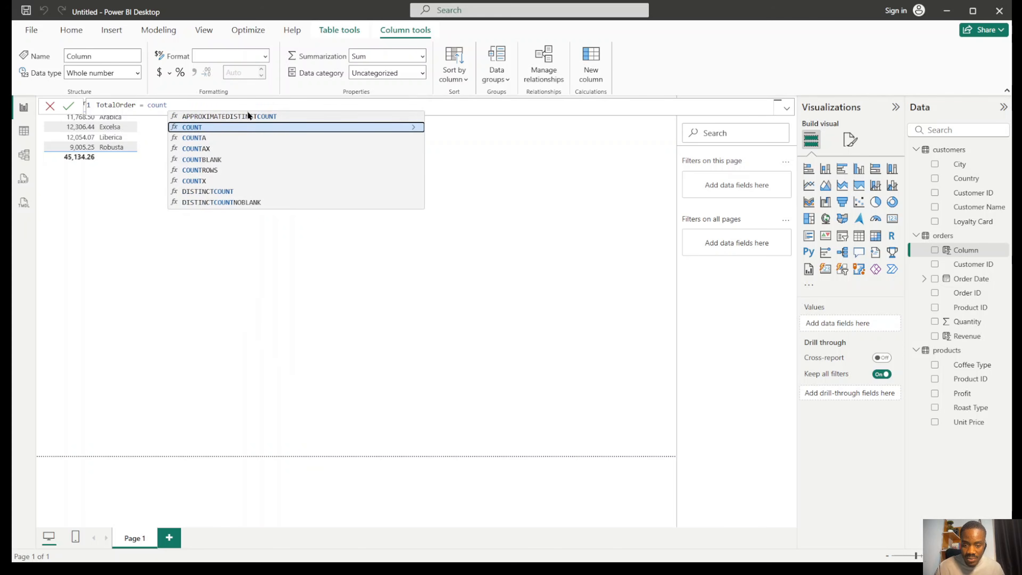
double_click(224, 172)
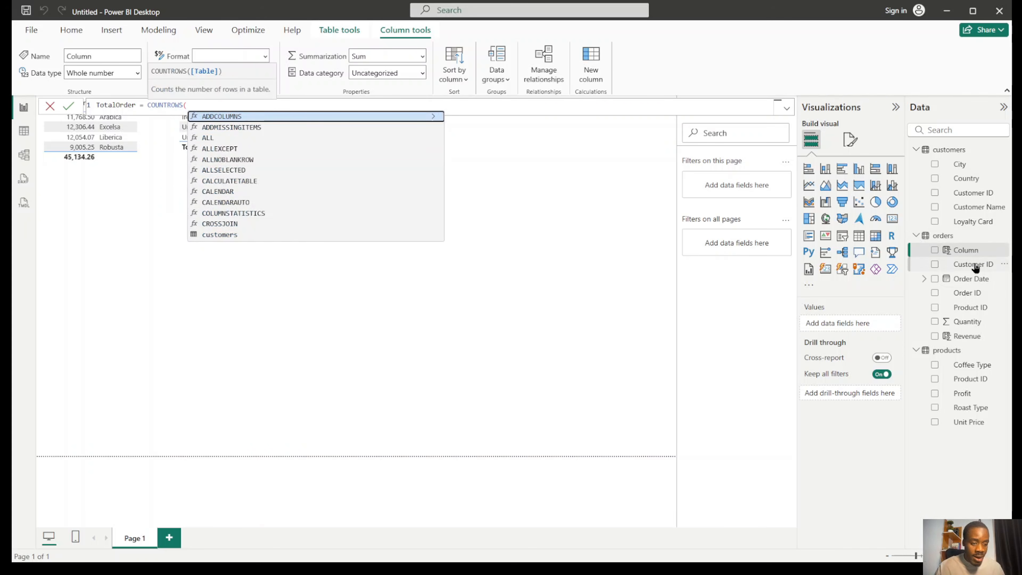
text(ored)
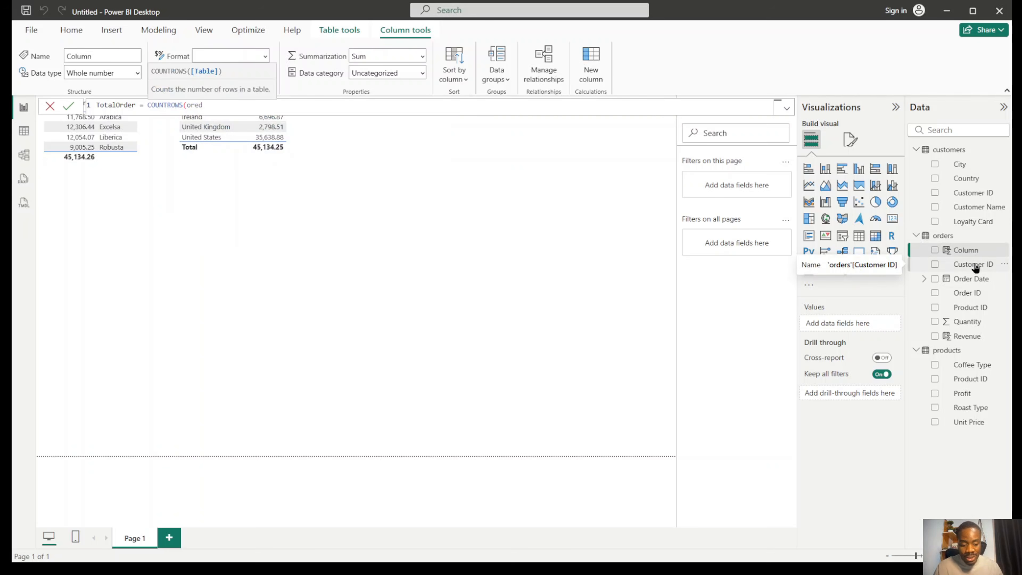
key(BackSpace)
key(BackSpace)
text(ders)
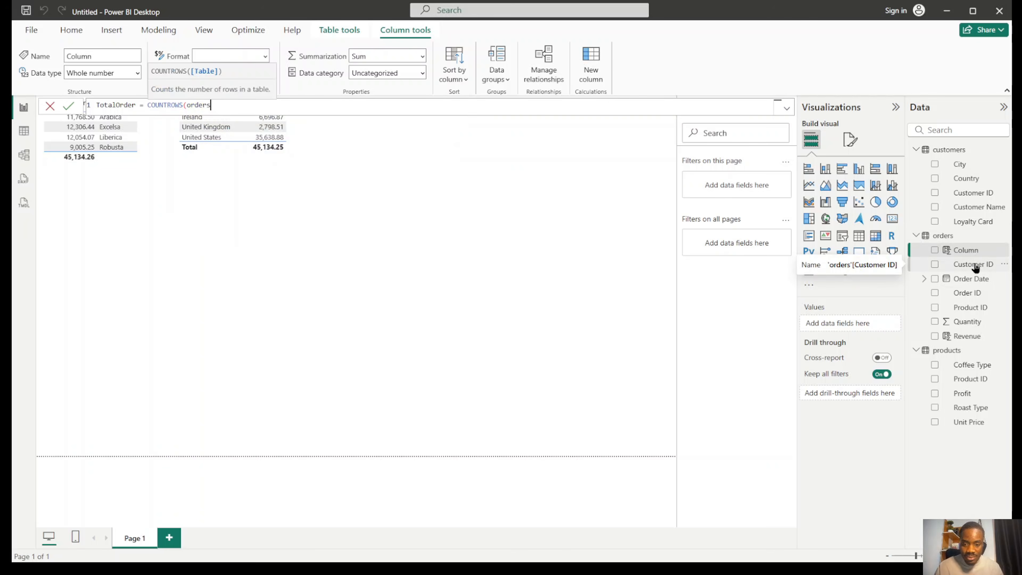
text())
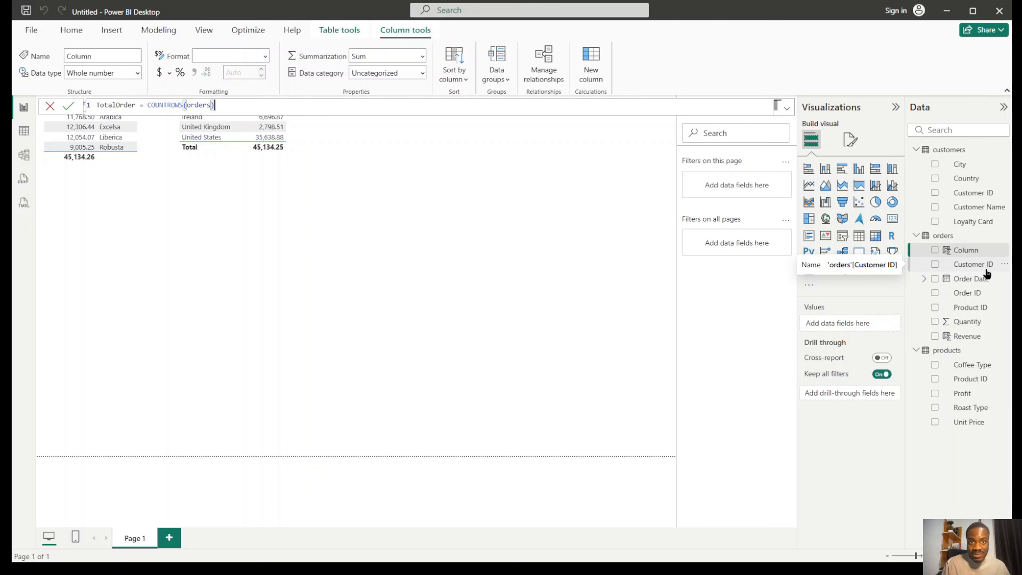
click(69, 106)
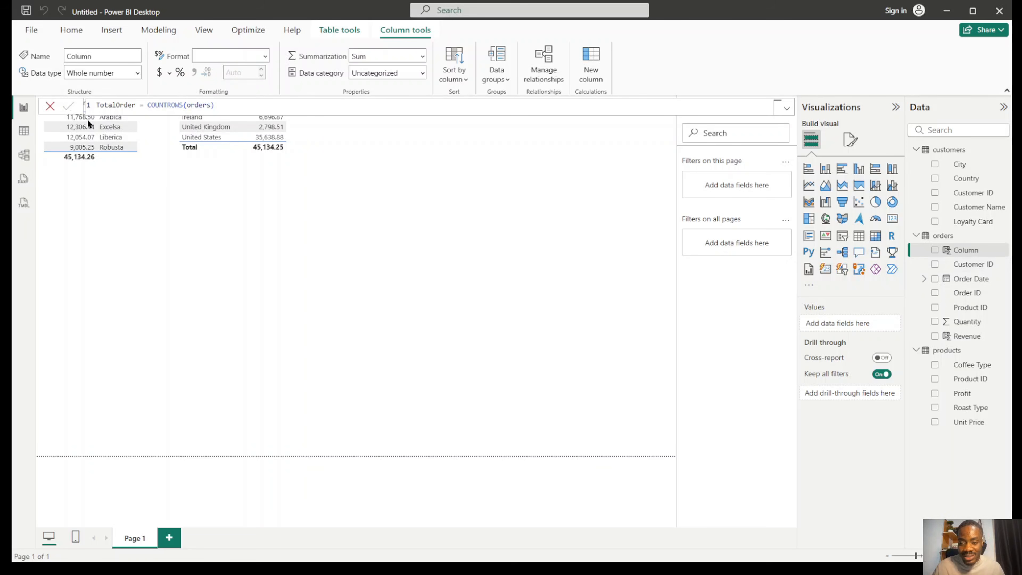
Duplicate the Country revenue table, place the copy beside it, and replace the copy's Sum of Revenue with TotalOrder.
click(275, 212)
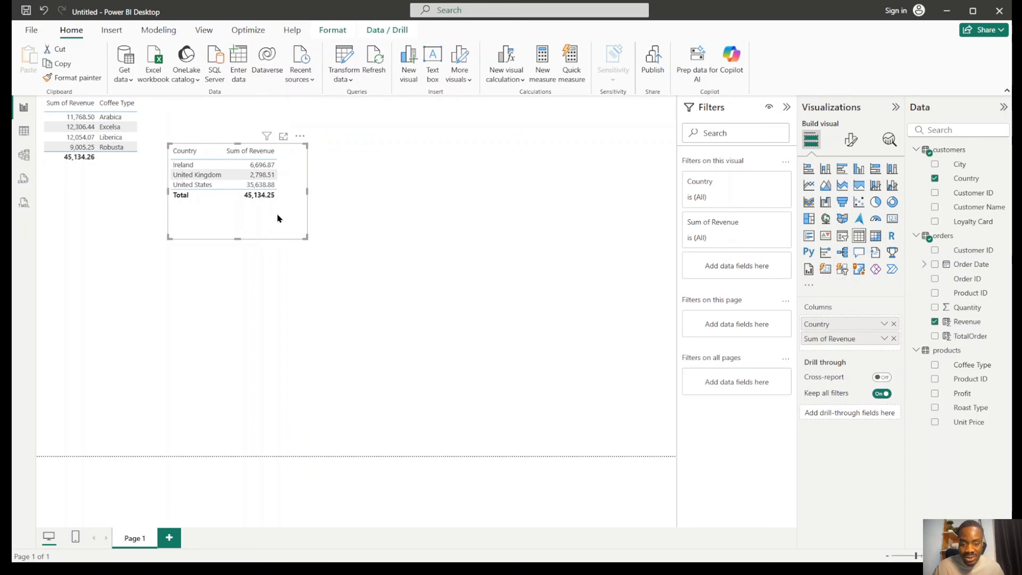
key(ctrl+c)
key(ctrl+v)
drag(285, 206, 461, 208)
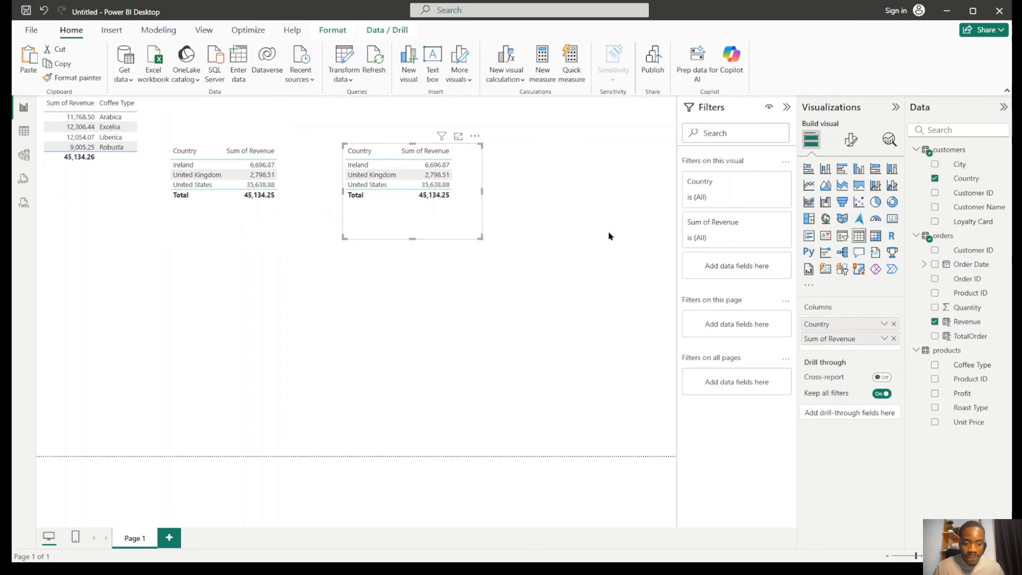
click(894, 338)
drag(979, 341, 443, 204)
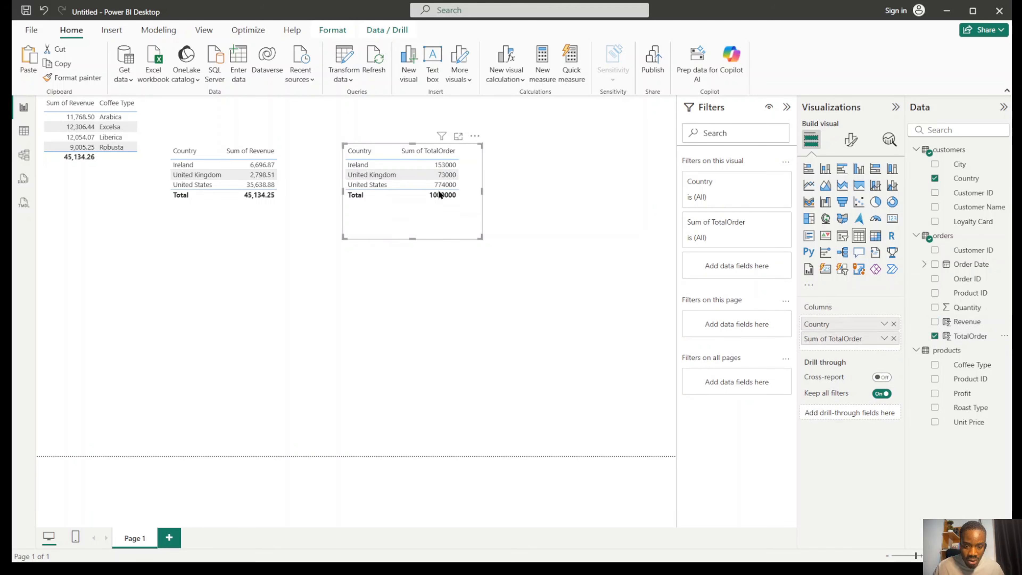
Check the TotalOrder figures by cross-filtering on United States, Ireland and United Kingdom, clear the selection, and view the TotalOrder column's formula.
click(442, 184)
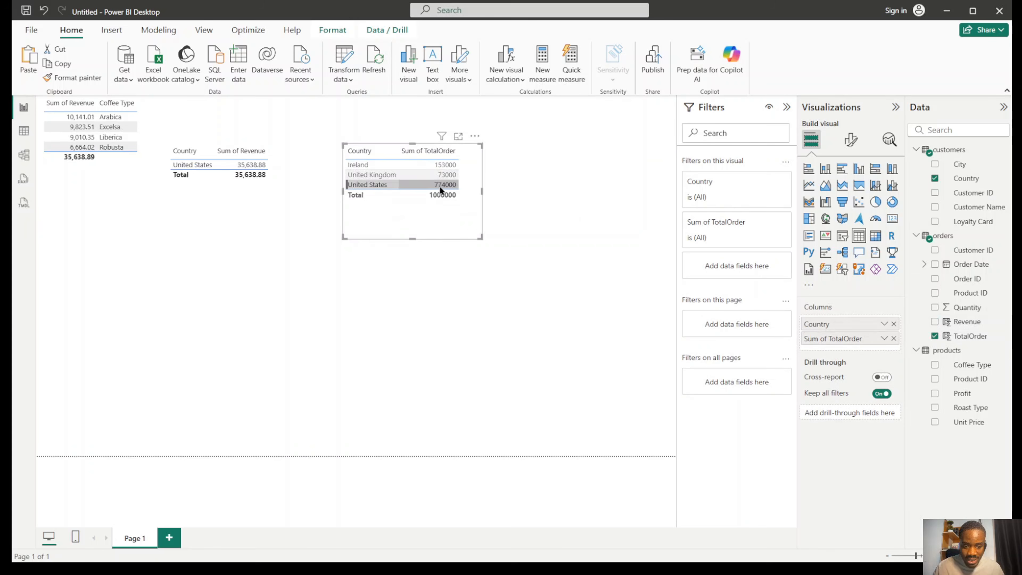
click(443, 166)
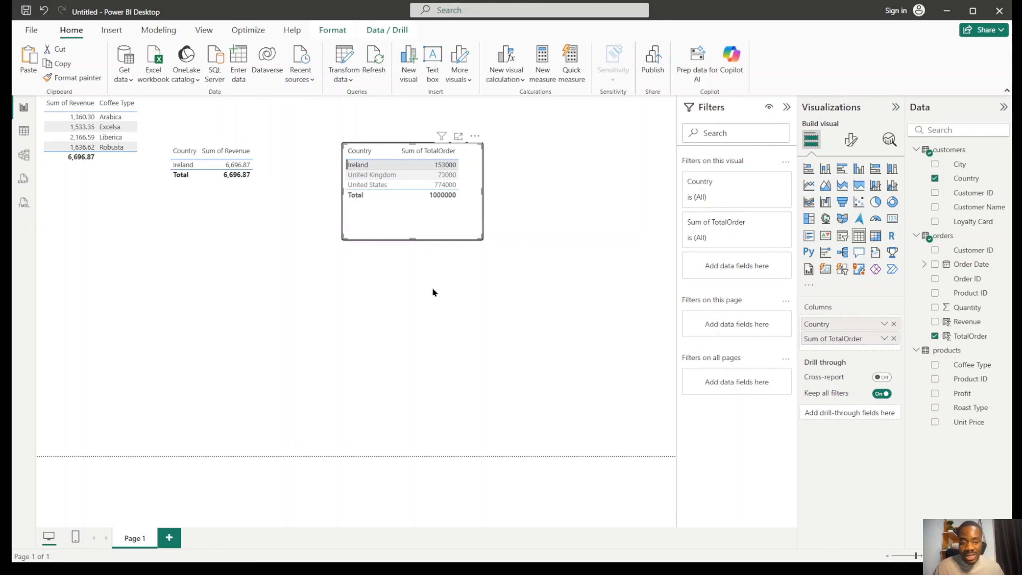
click(454, 288)
click(396, 179)
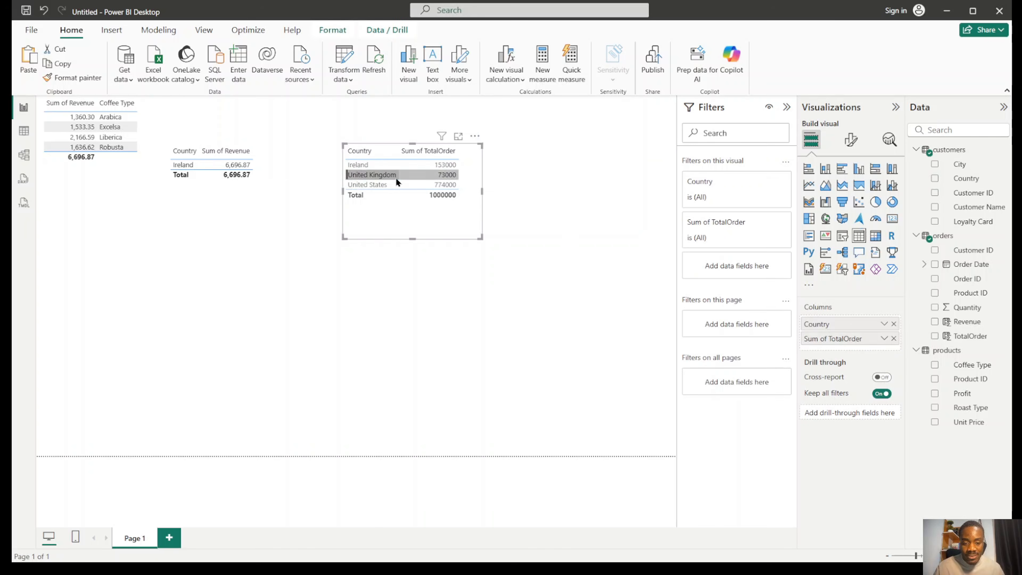
click(455, 271)
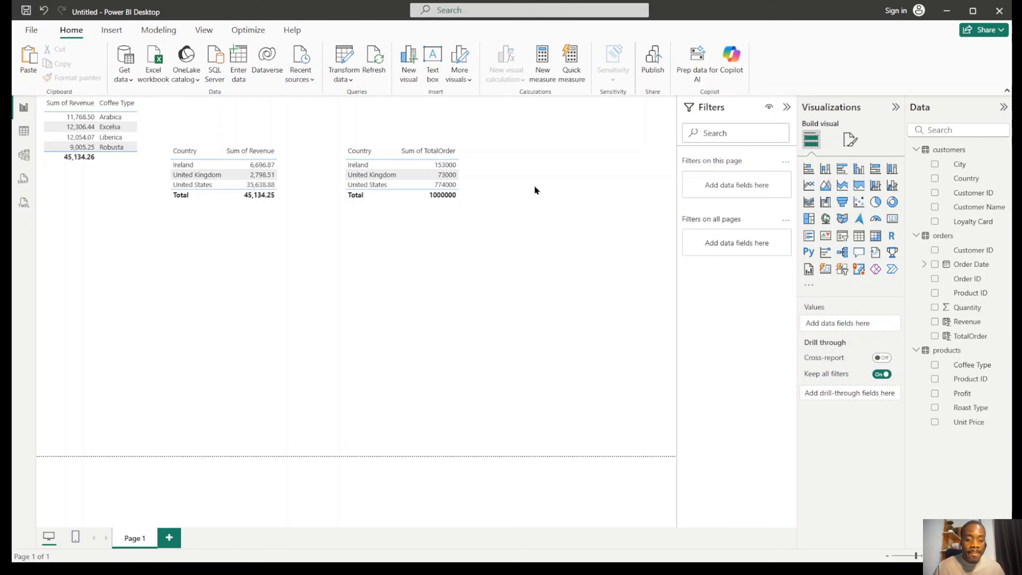
click(969, 340)
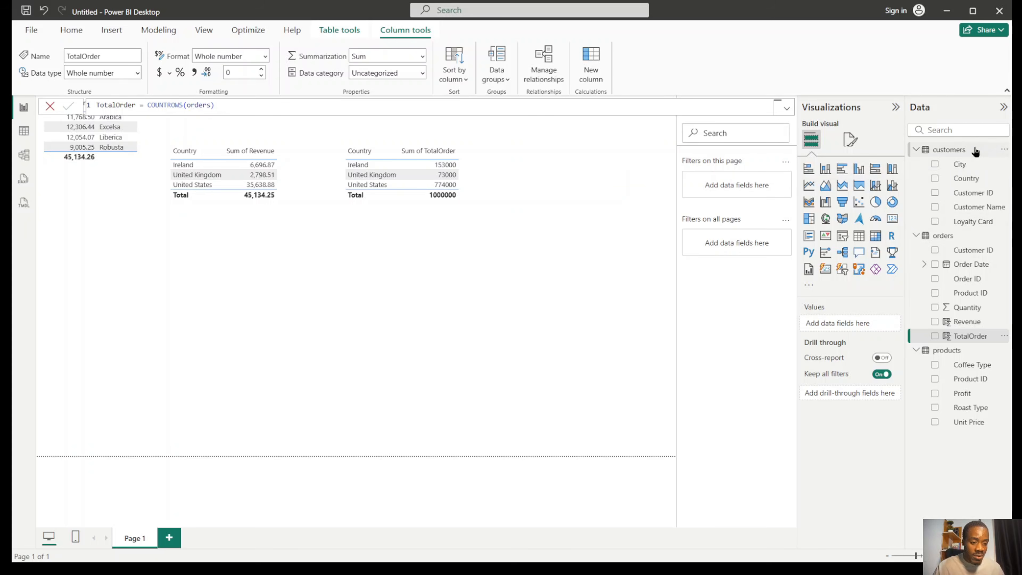
Add a calculated column to the customers table with the formula TotalCustomers = COUNTROWS(customers).
click(1003, 153)
key(Escape)
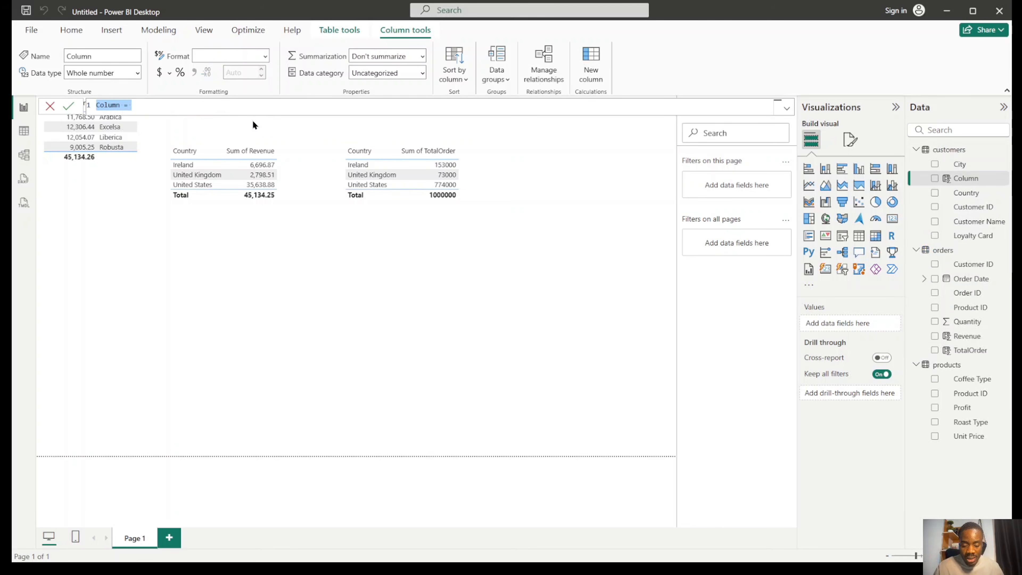
key(BackSpace)
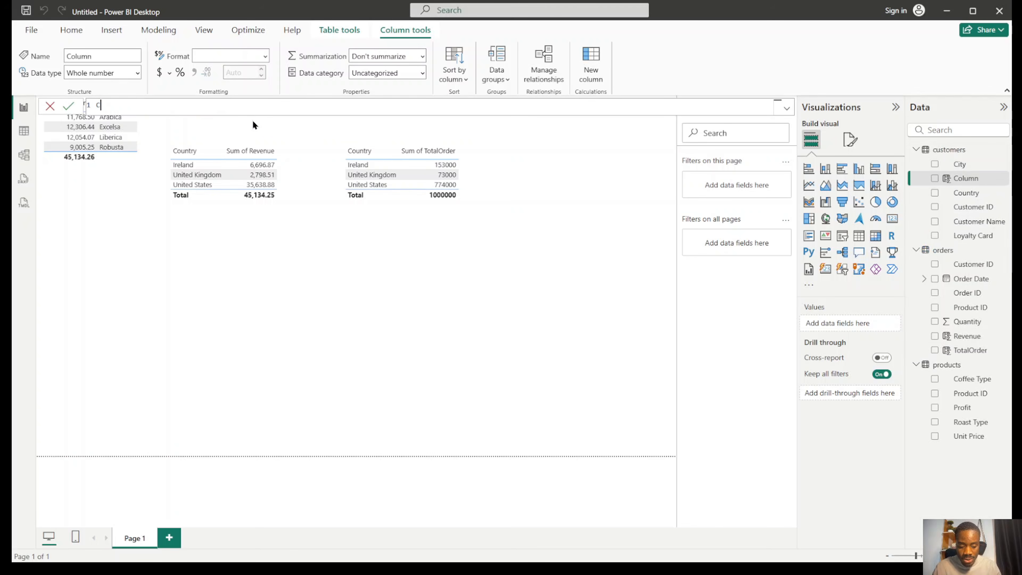
text(TotalCus)
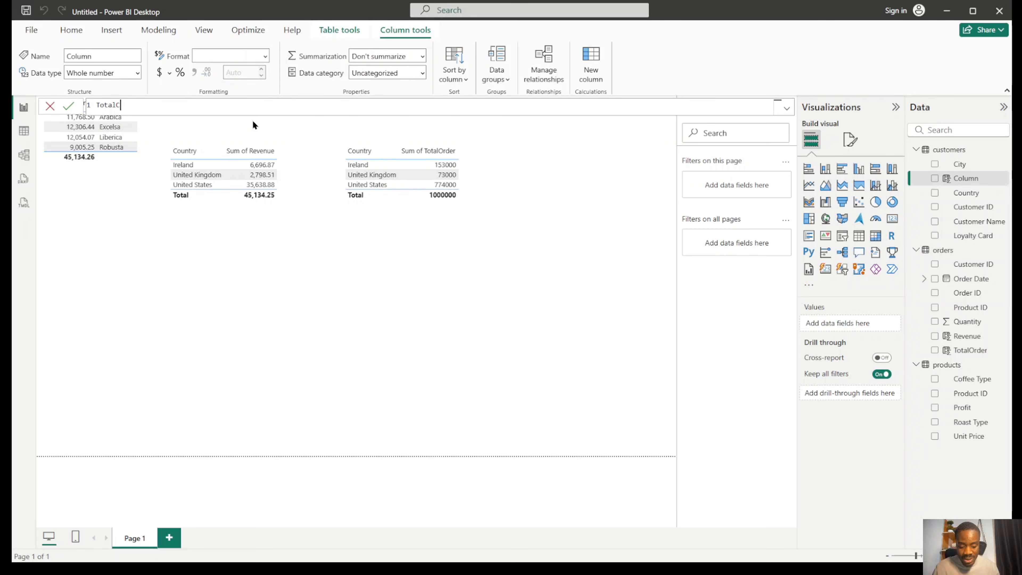
text(tomer)
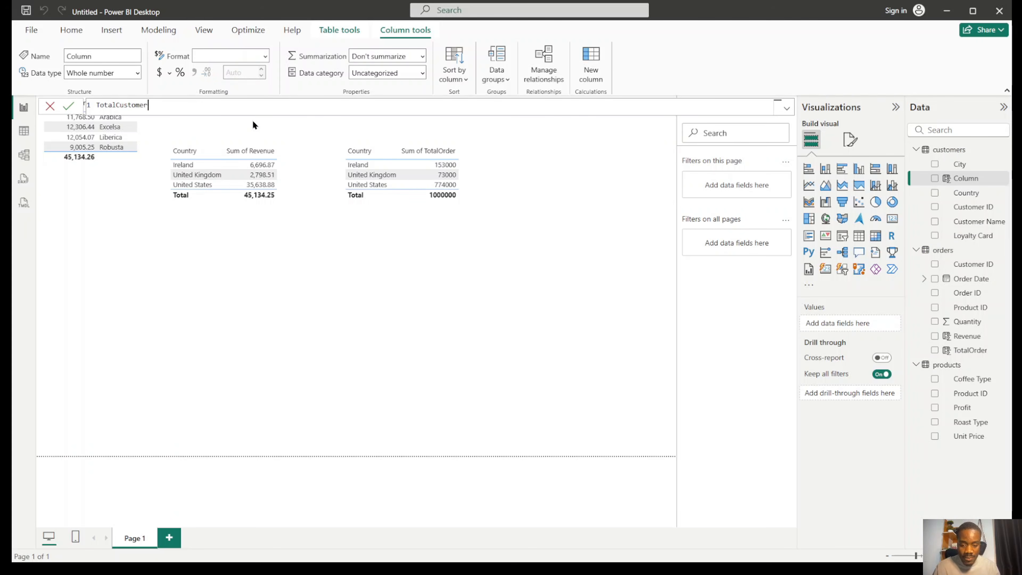
text(s = c)
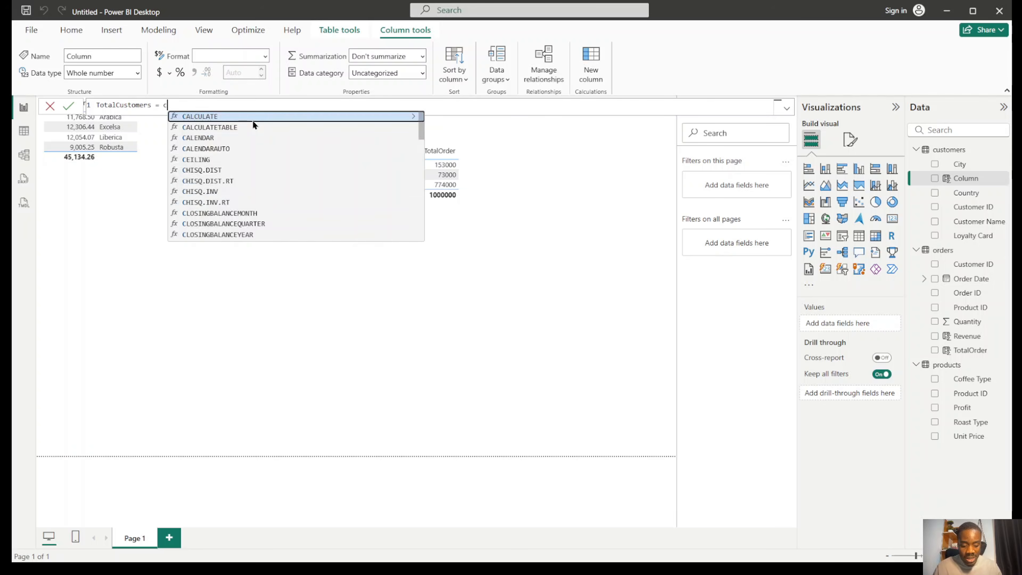
text(ountr)
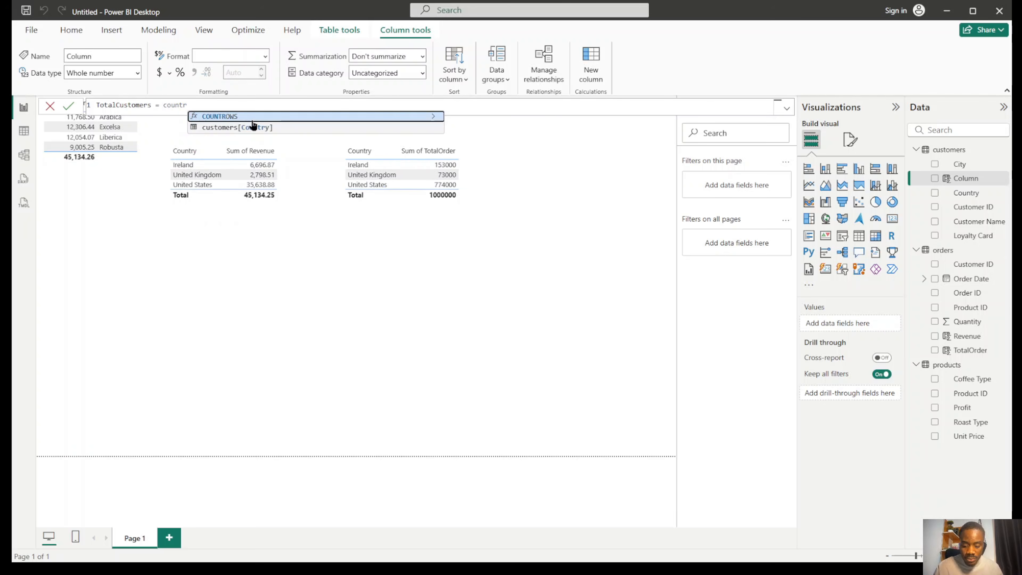
key(Tab)
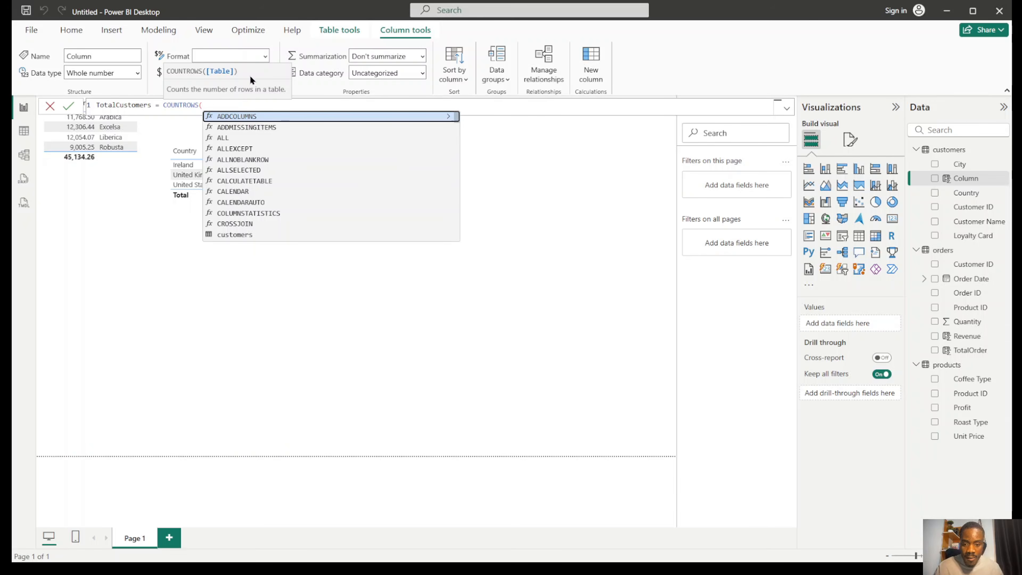
text(c)
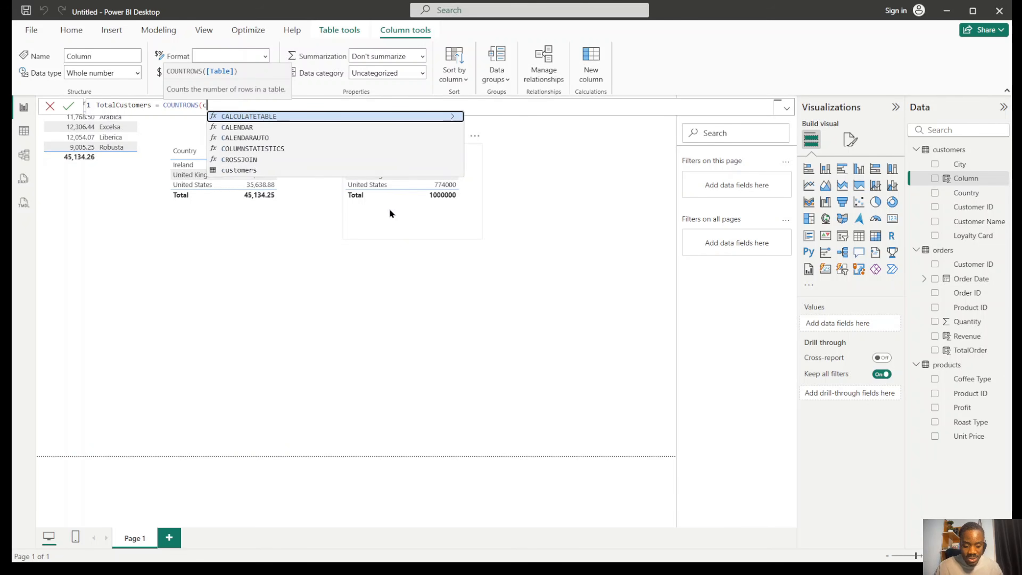
text(ustomers)
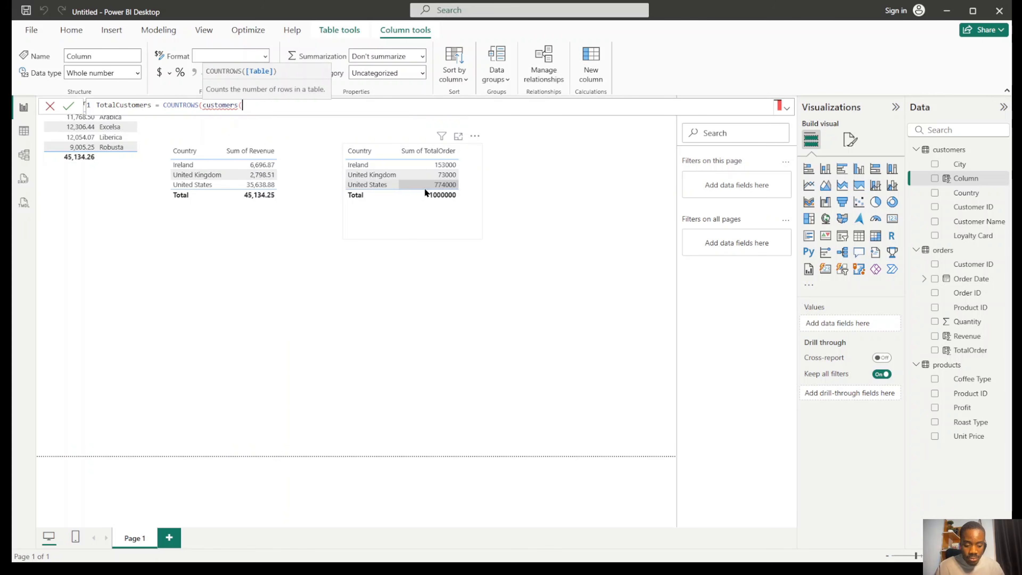
text())
key(Return)
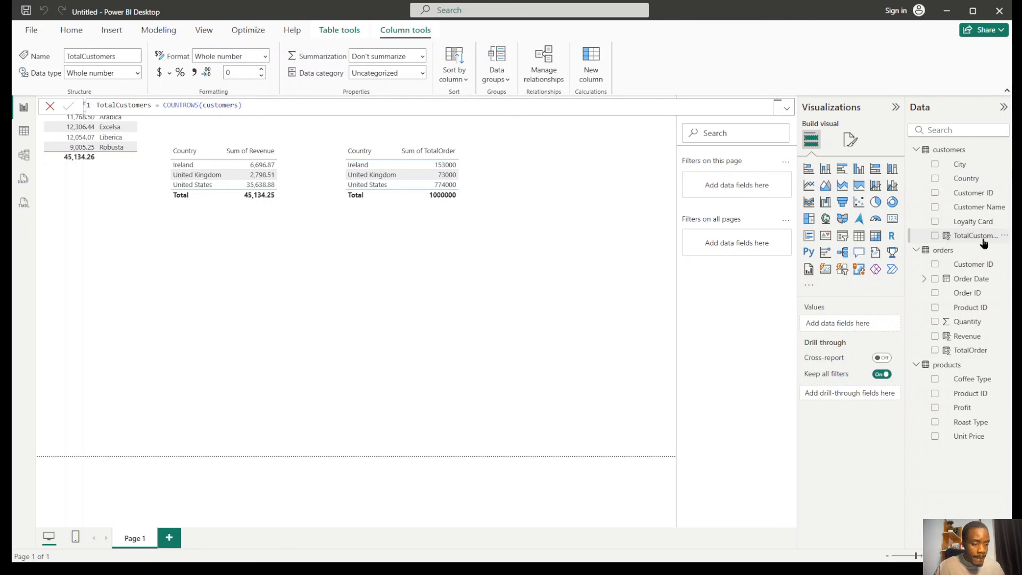
Replace Sum of TotalOrder with TotalCustomers summarized as Count in the second Country table, and review the TotalCustomers formula.
click(445, 223)
drag(984, 236, 593, 251)
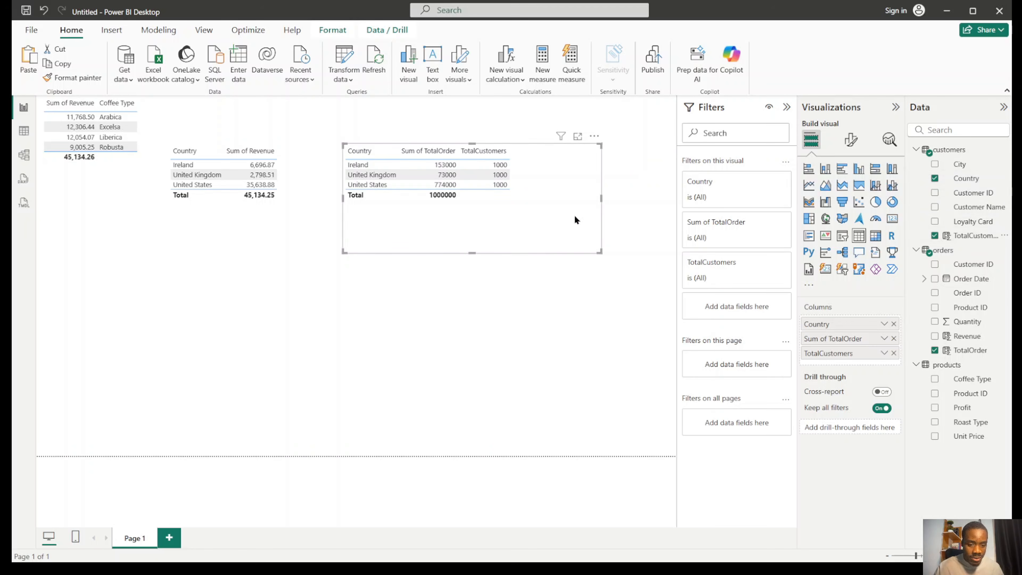
click(893, 339)
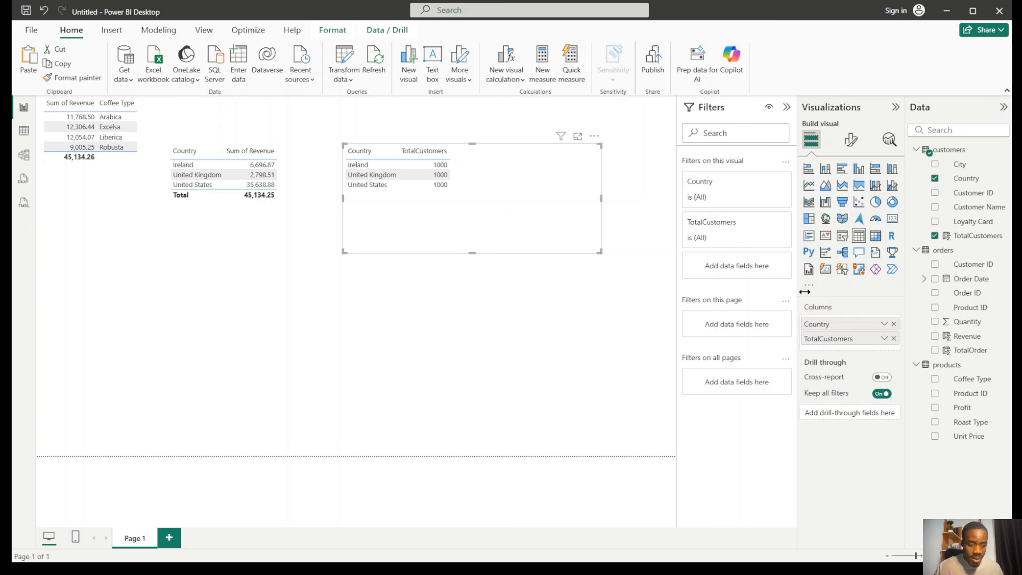
click(884, 339)
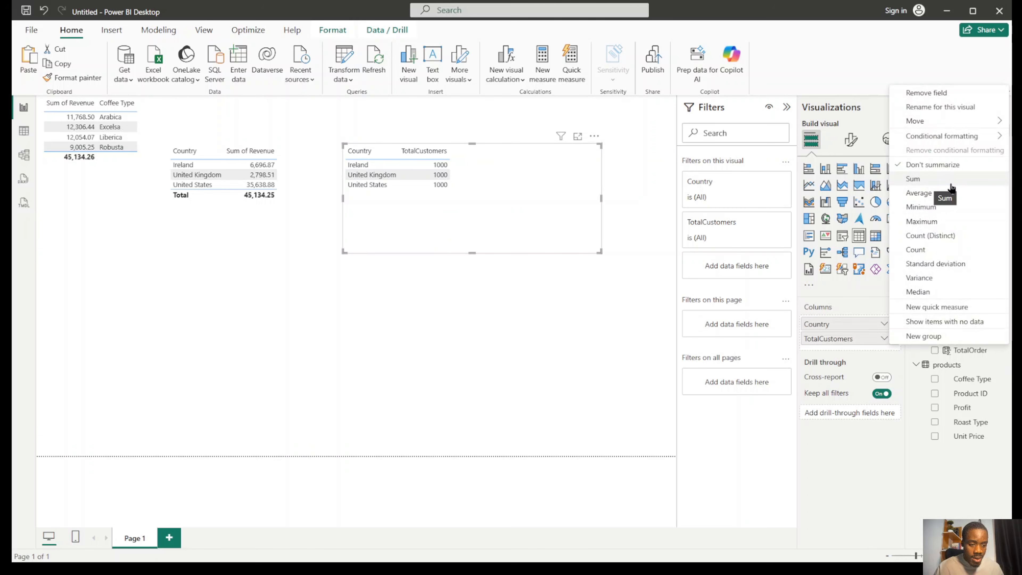
click(954, 250)
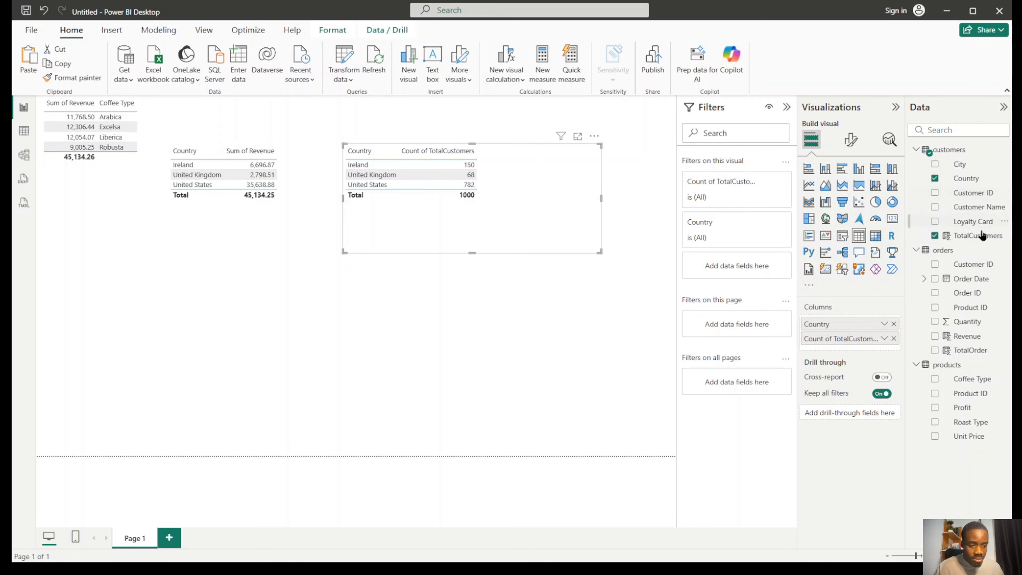
click(989, 237)
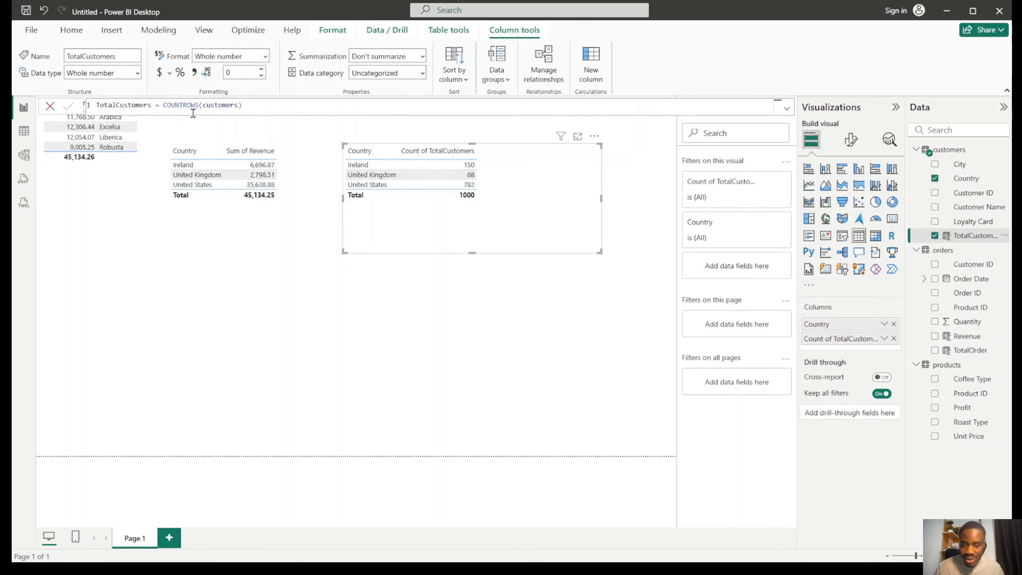
click(207, 107)
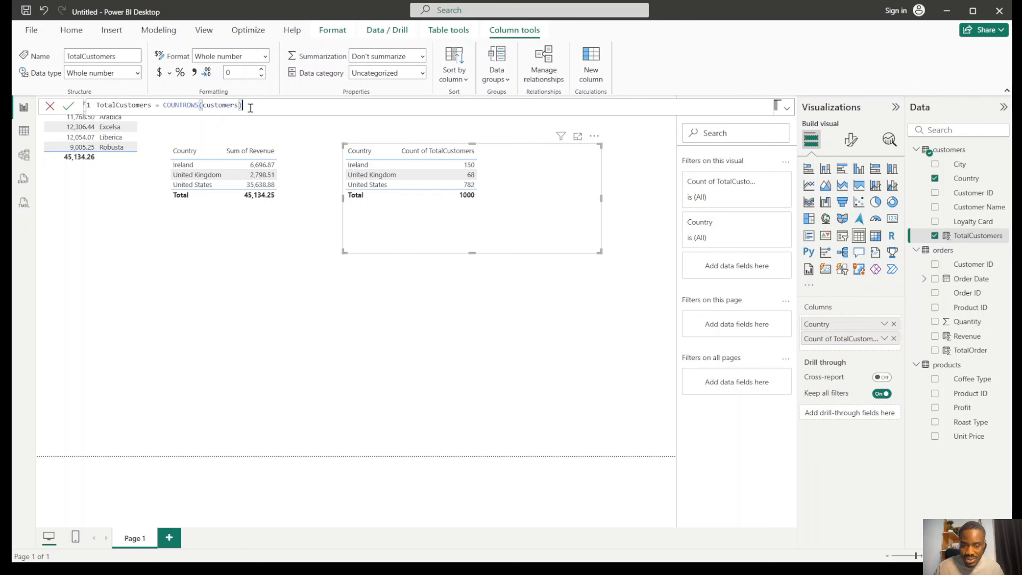
click(716, 266)
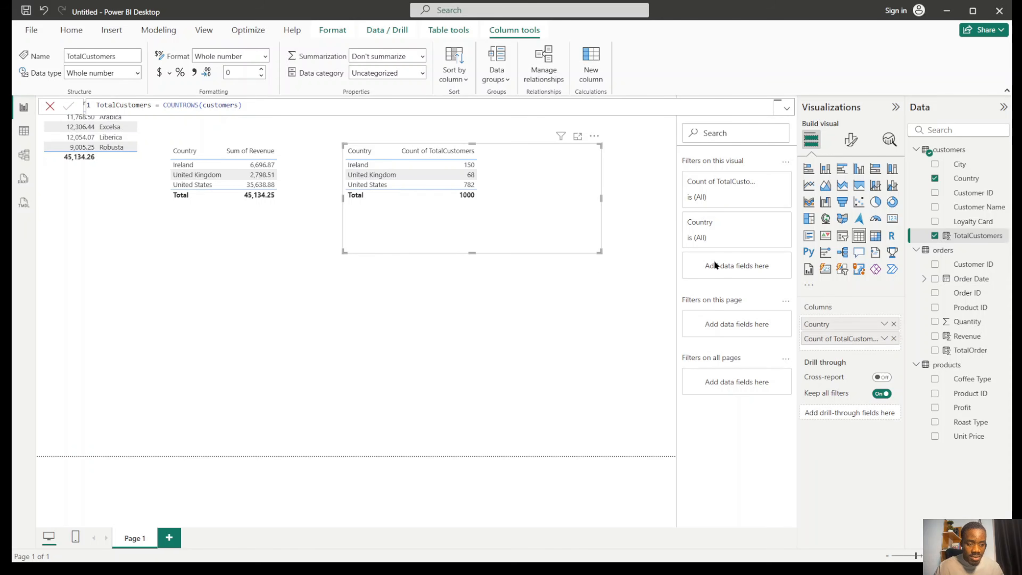
click(564, 293)
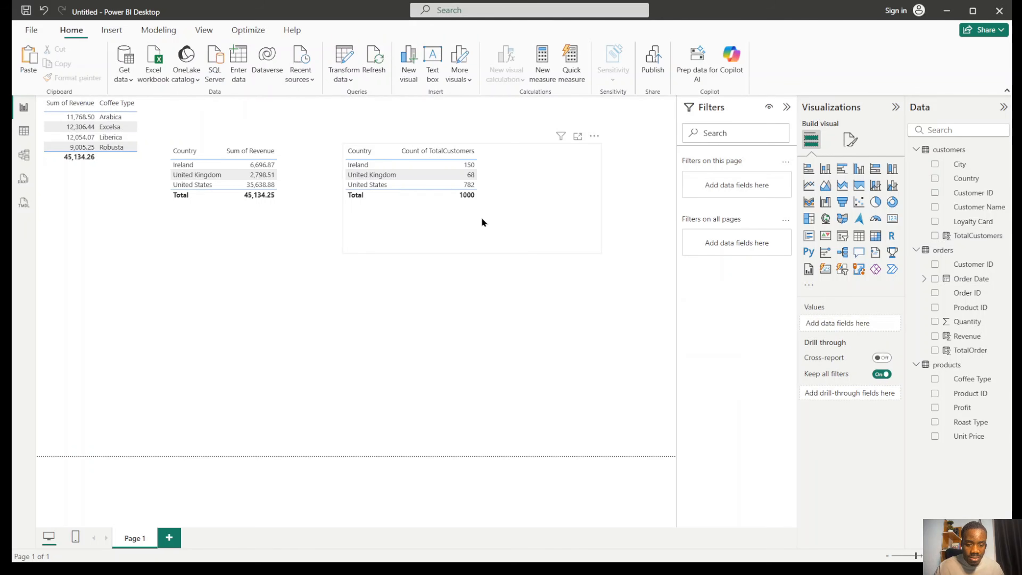
Add Revenue as a third column to the table showing the count of TotalCustomers by Country.
click(520, 203)
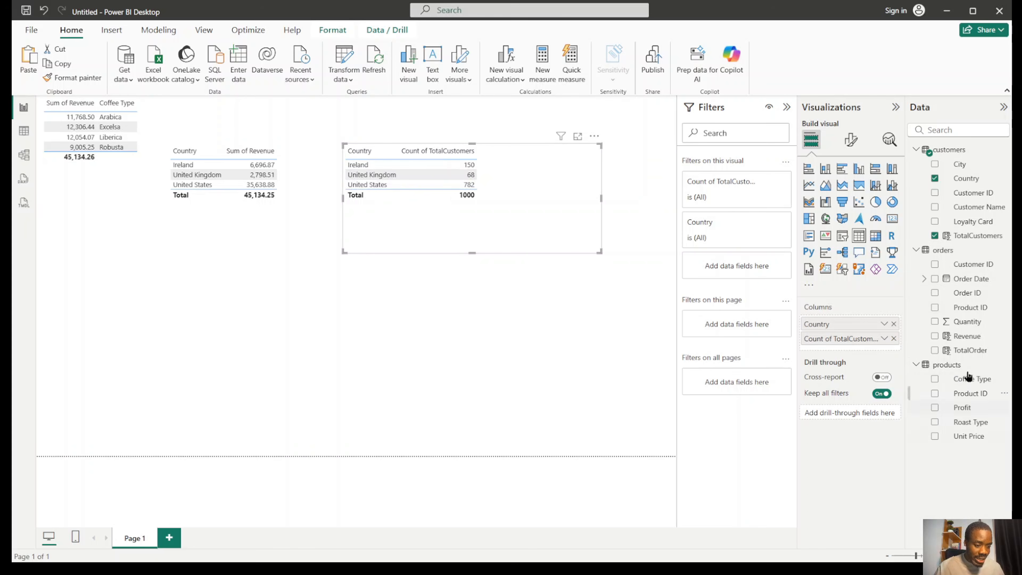
drag(968, 337, 533, 194)
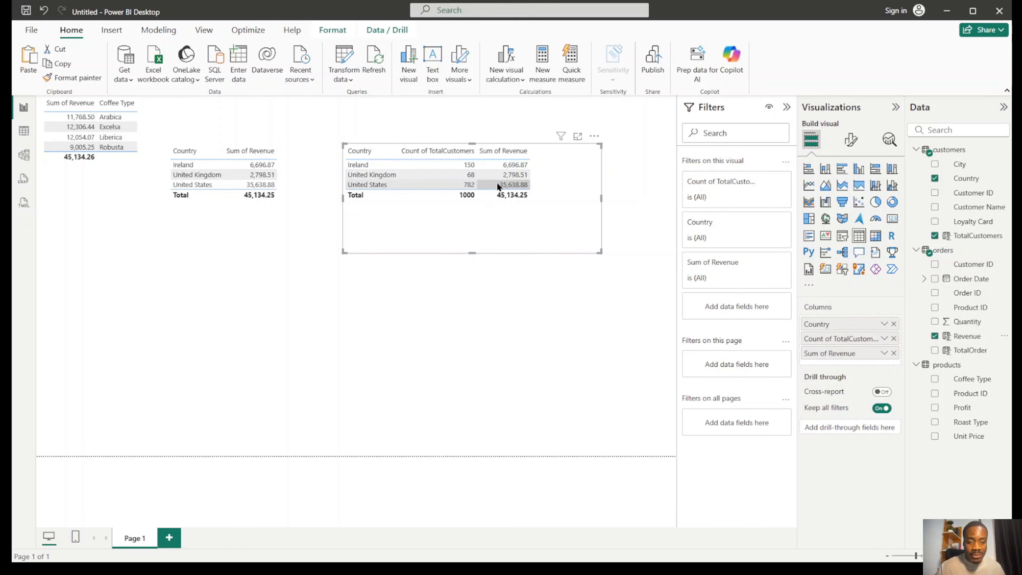
click(472, 278)
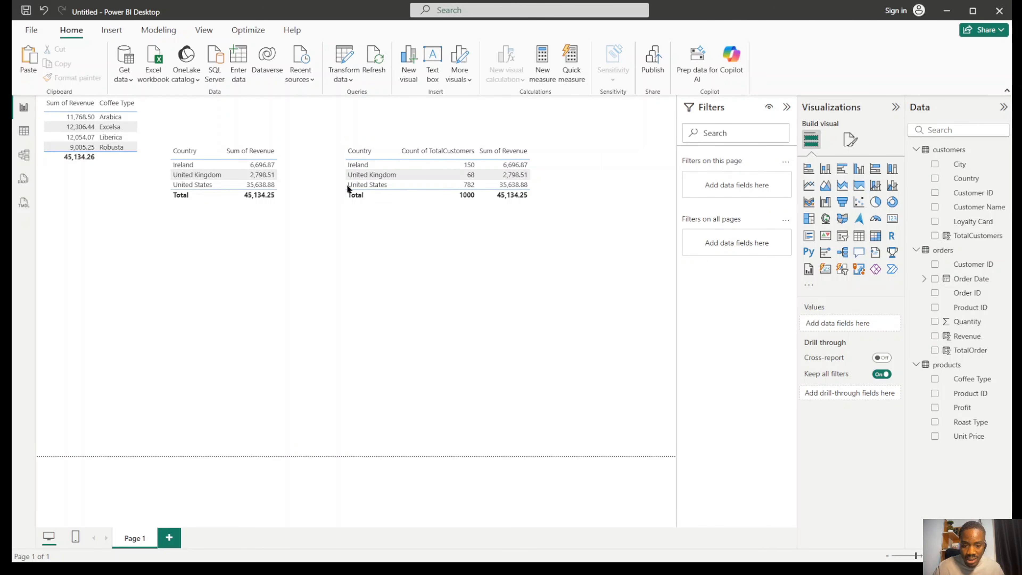
Add TotalOrder to the Country revenue table, place that table below the Coffee Type table, and move the customer-count table beneath it.
drag(291, 202, 305, 199)
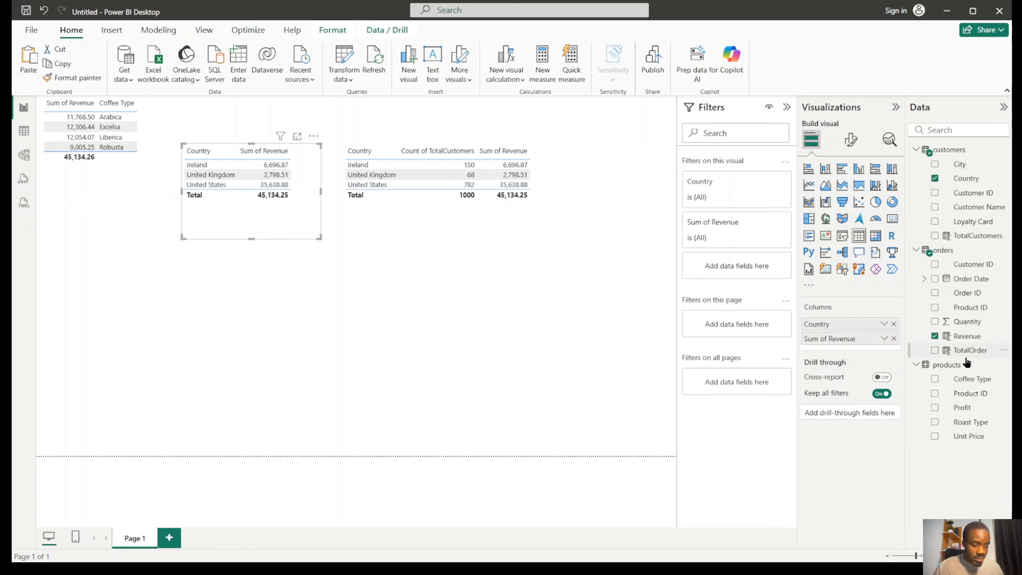
drag(971, 351, 265, 243)
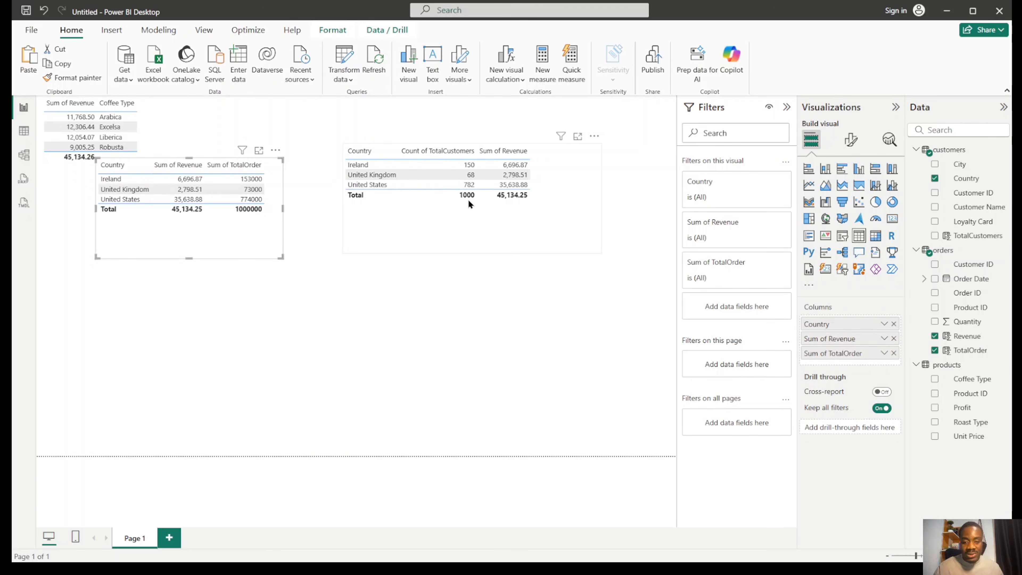
click(492, 310)
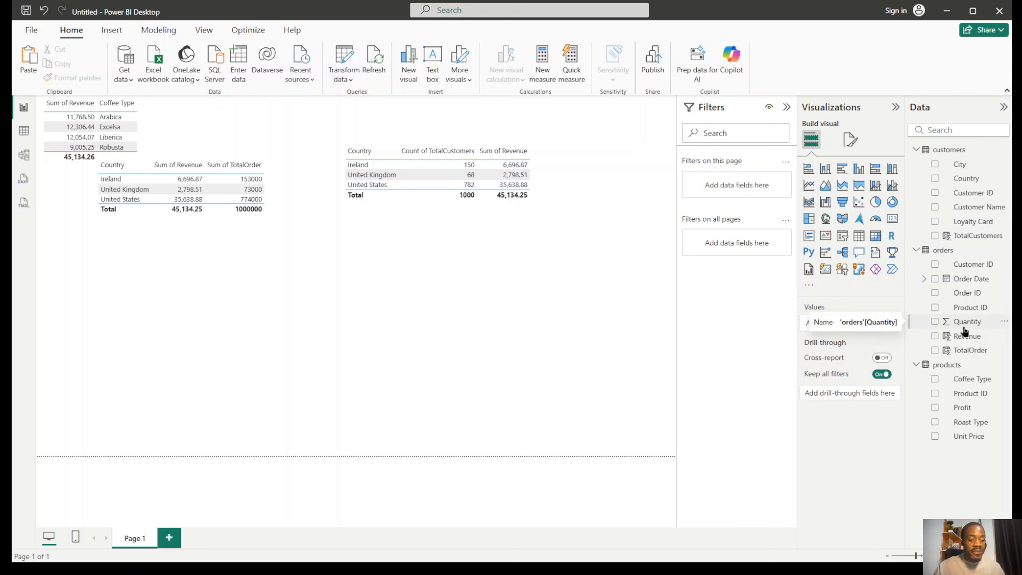
click(429, 208)
drag(512, 229, 232, 372)
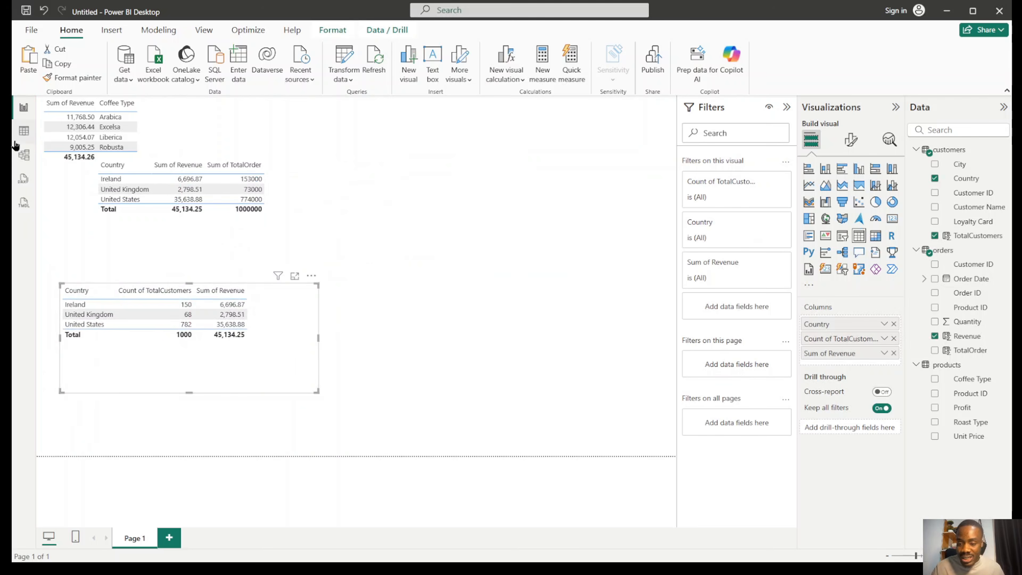
Switch to the table view, collapse the field lists, and examine the data of the orders and products tables.
click(24, 130)
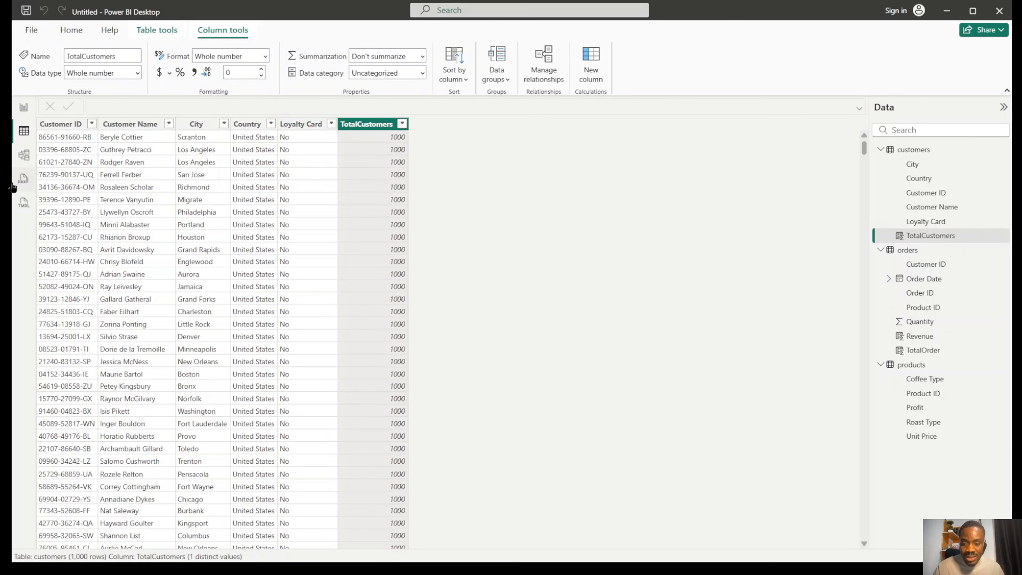
click(881, 150)
click(879, 278)
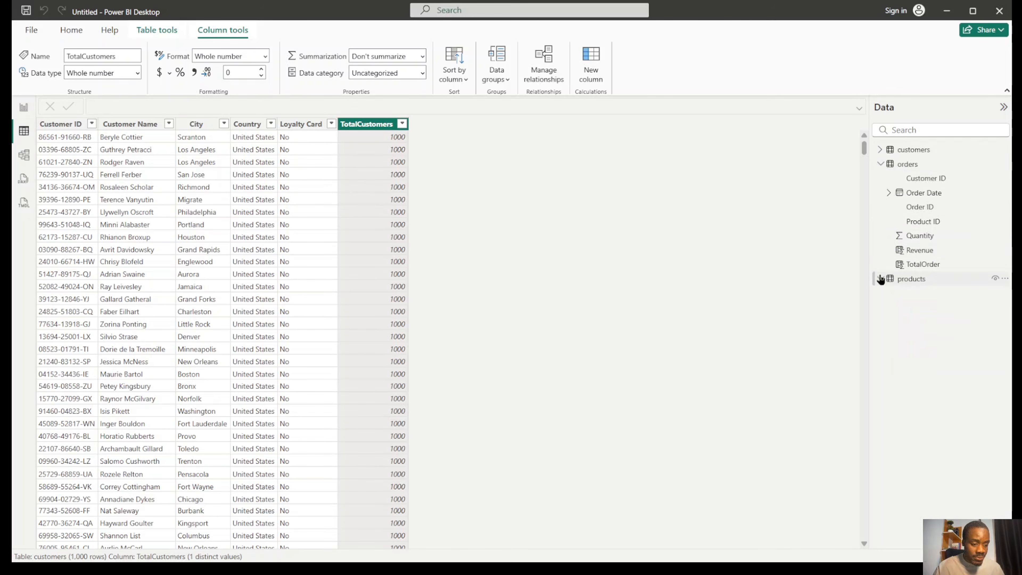
click(881, 165)
click(927, 165)
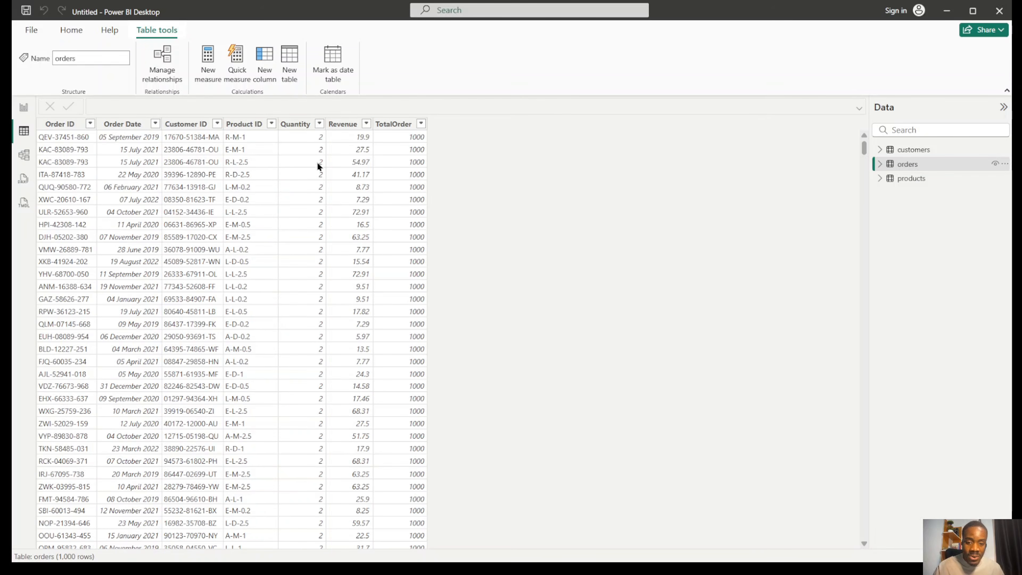
click(880, 179)
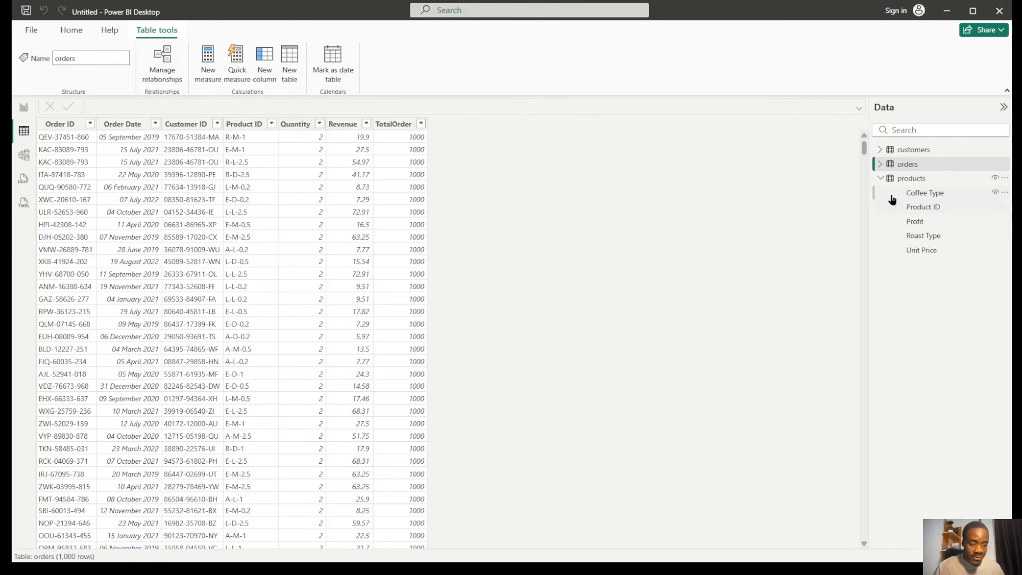
click(912, 182)
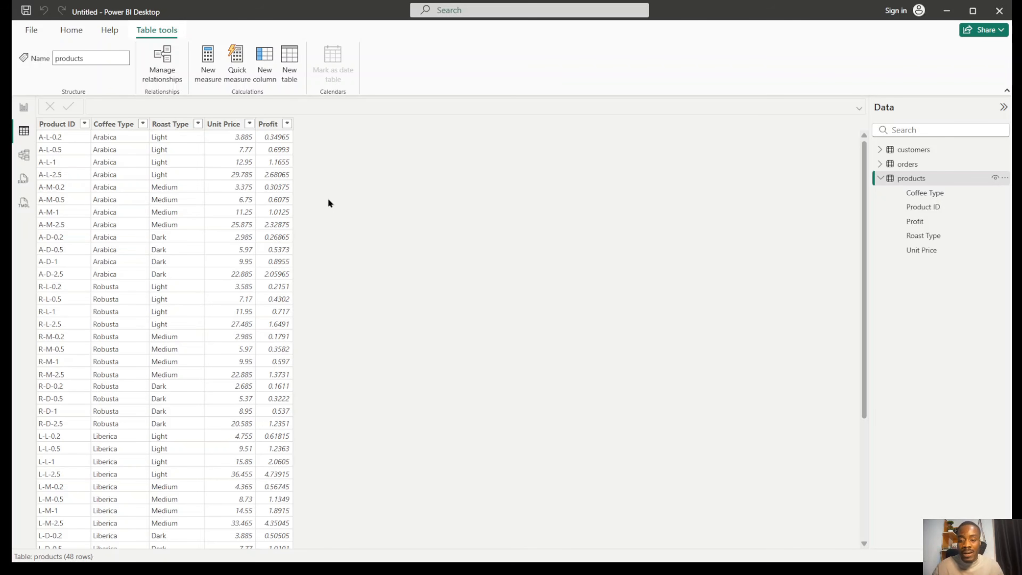
Inspect the Revenue and TotalOrder columns in orders, plus the TotalCustomers, City and Country columns in customers.
click(911, 165)
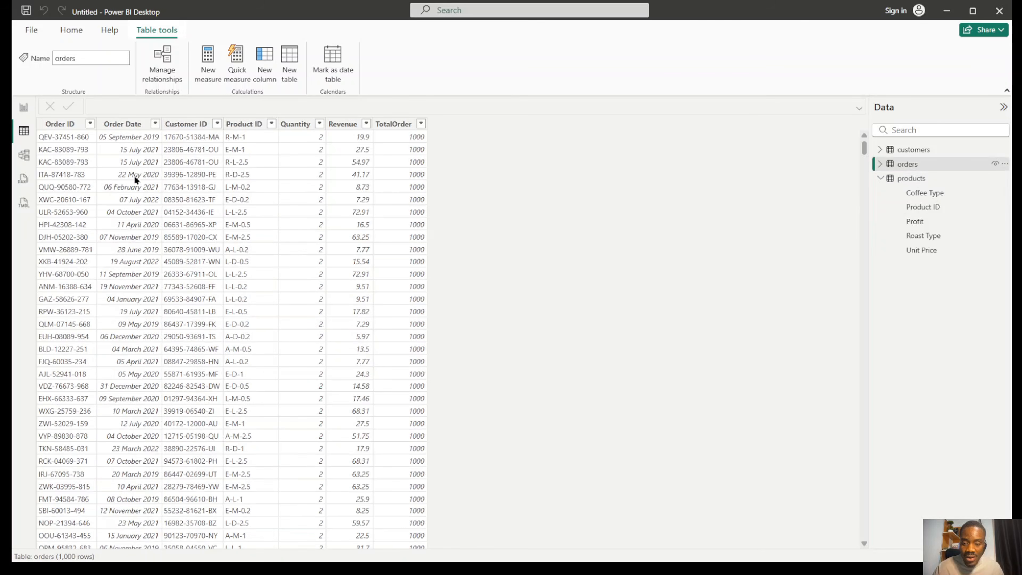
click(345, 124)
click(393, 124)
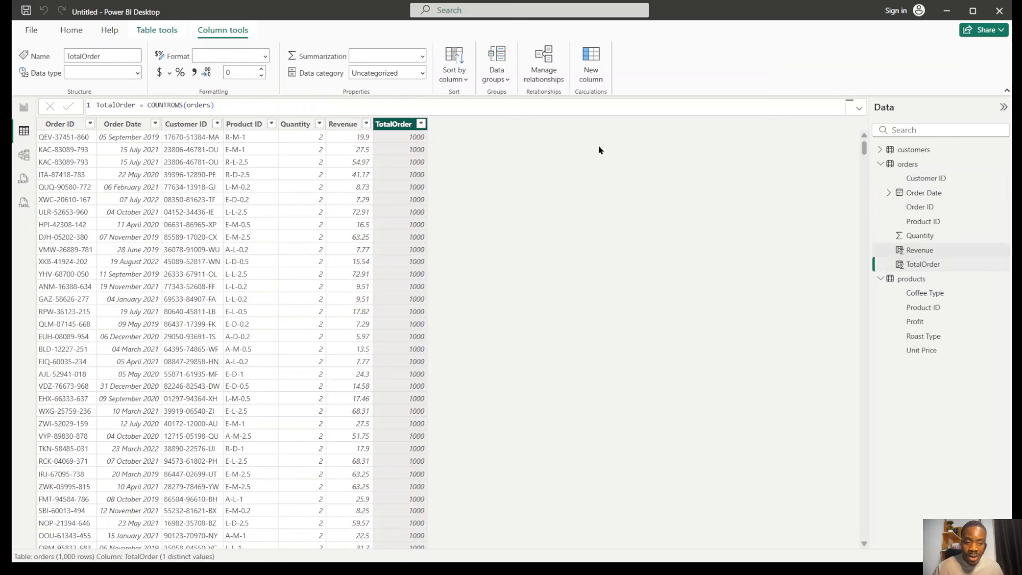
click(911, 153)
click(366, 124)
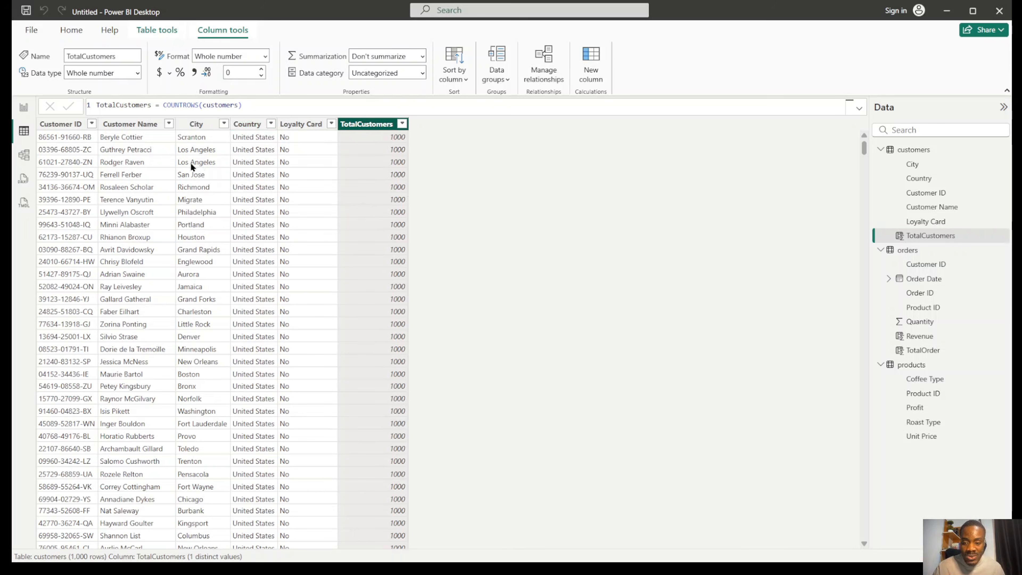
click(204, 128)
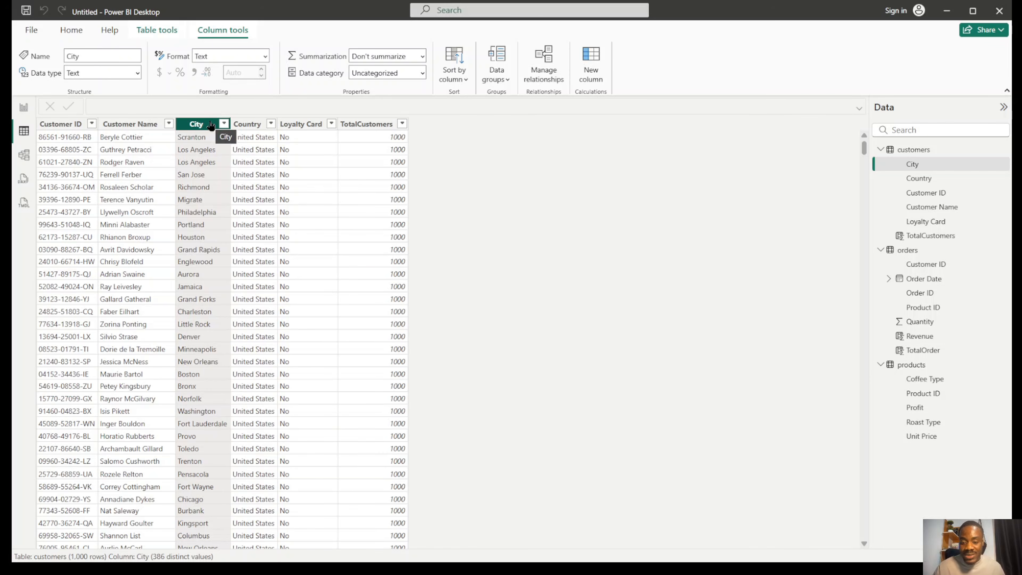
click(247, 127)
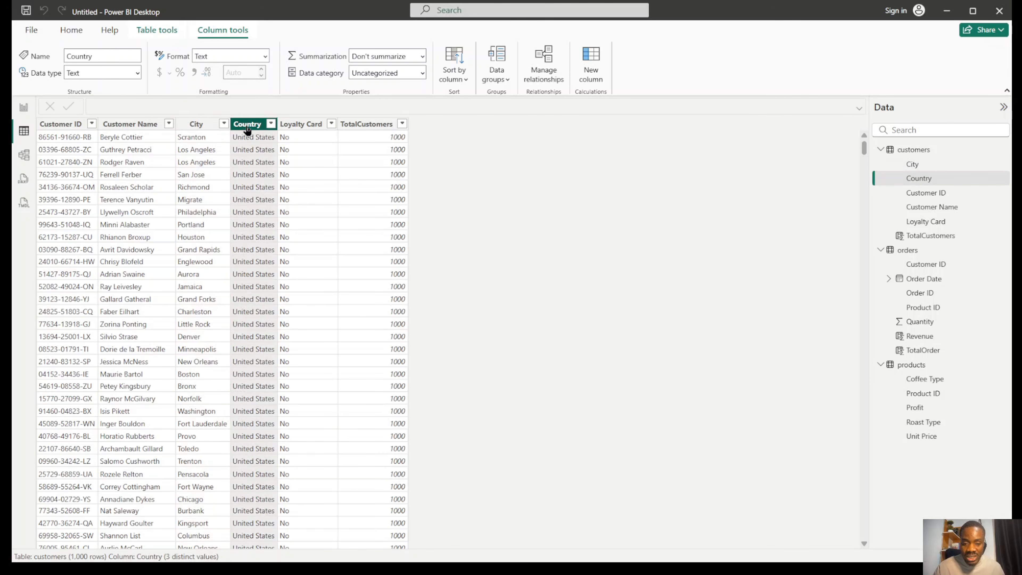
Examine the Loyalty Card column and the Country filter values in customers, plus the data of the products table.
click(309, 127)
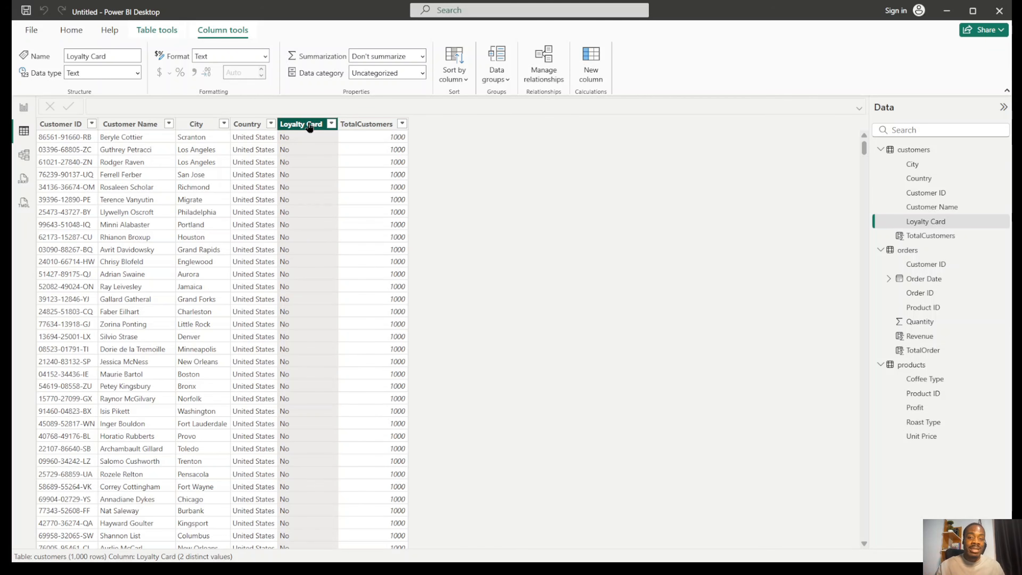
click(271, 125)
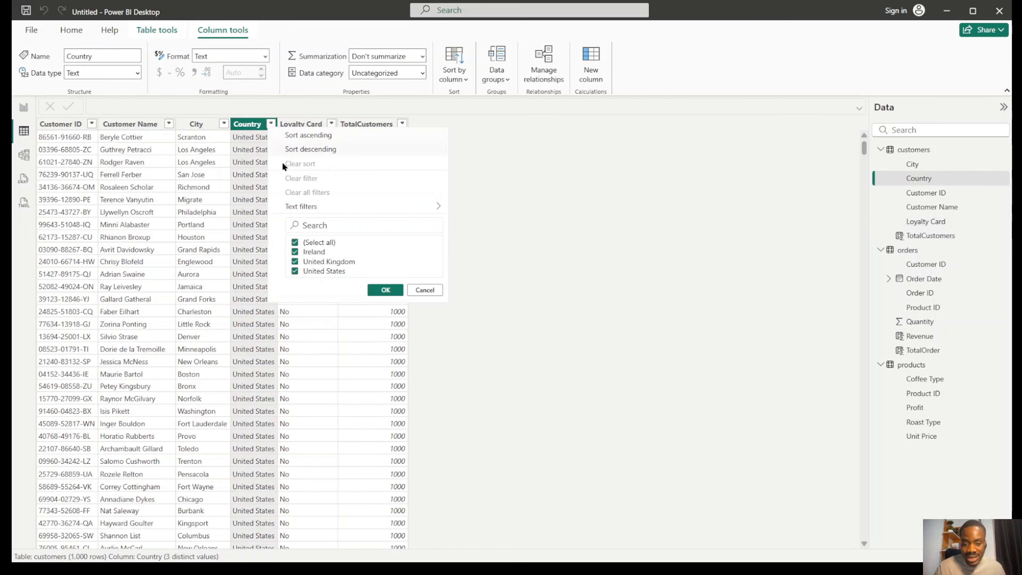
click(579, 209)
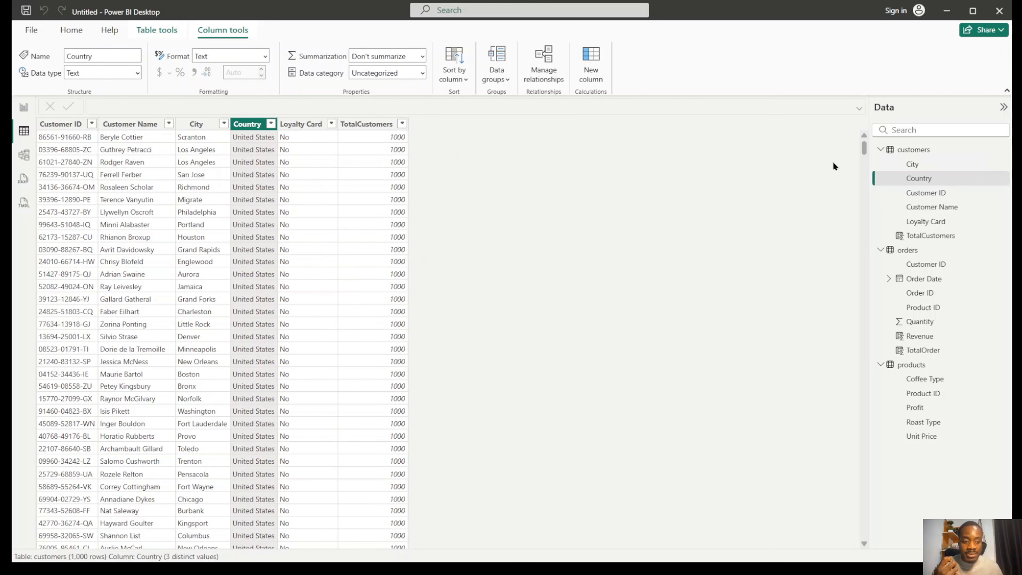
click(926, 365)
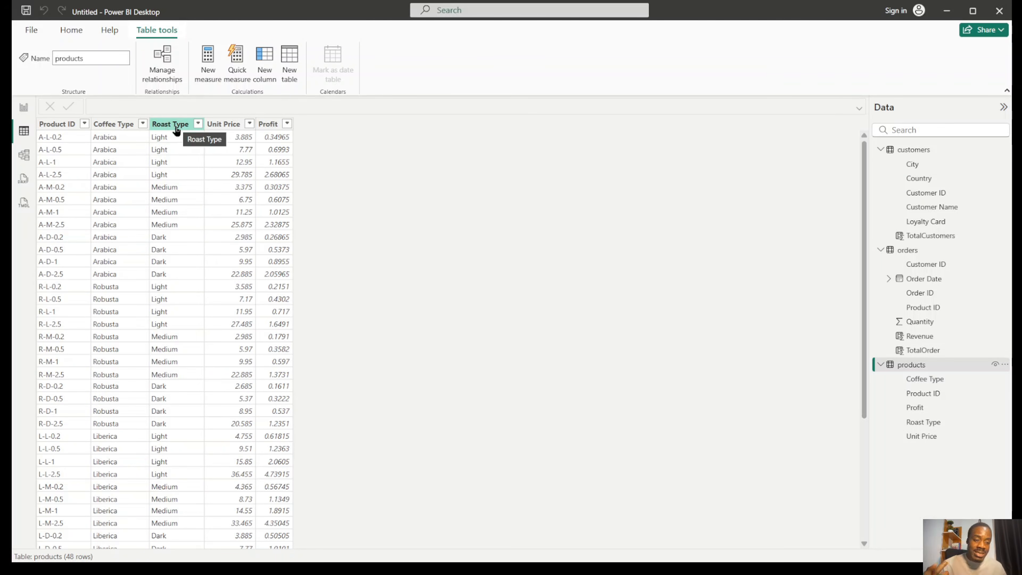
Add a second report page and create an enlarged stacked column chart on it with Country and TotalCustomers.
click(24, 108)
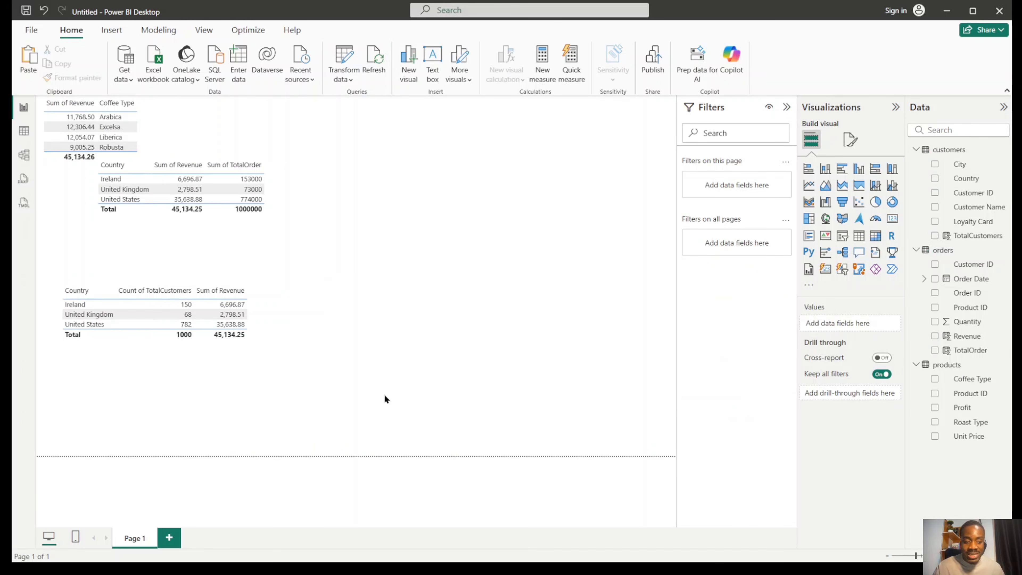
click(169, 538)
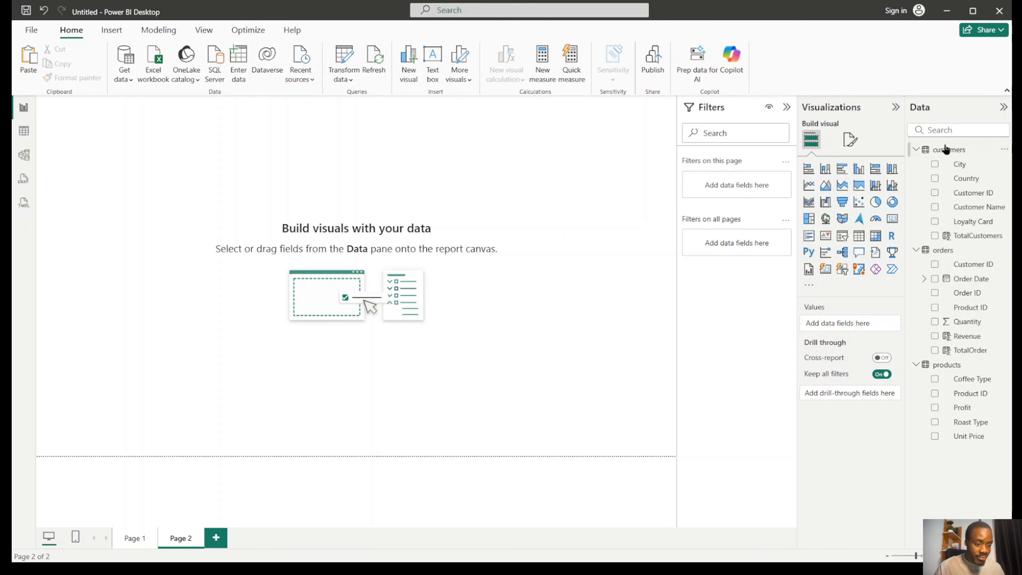
drag(978, 178, 302, 171)
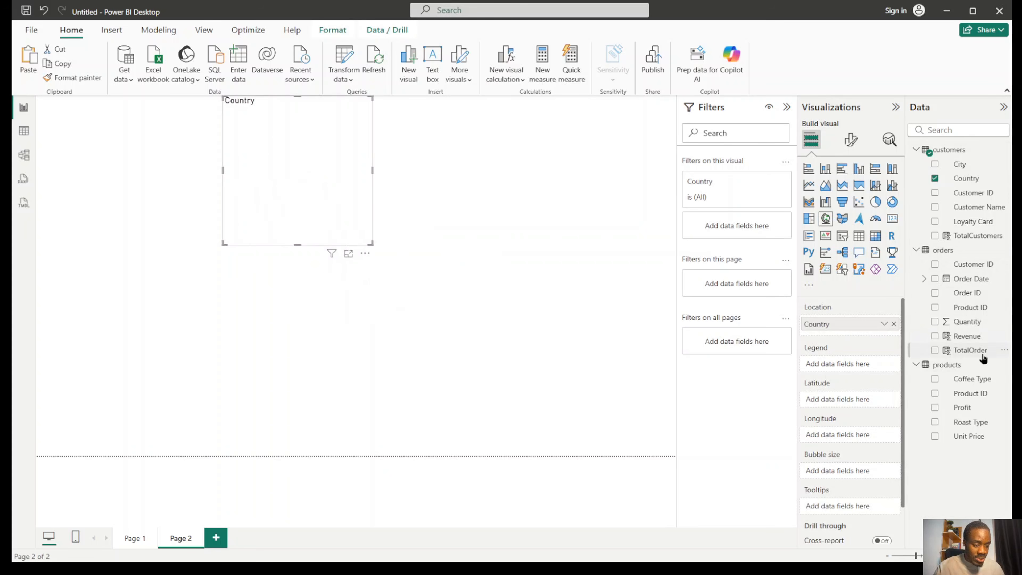
drag(978, 240, 330, 202)
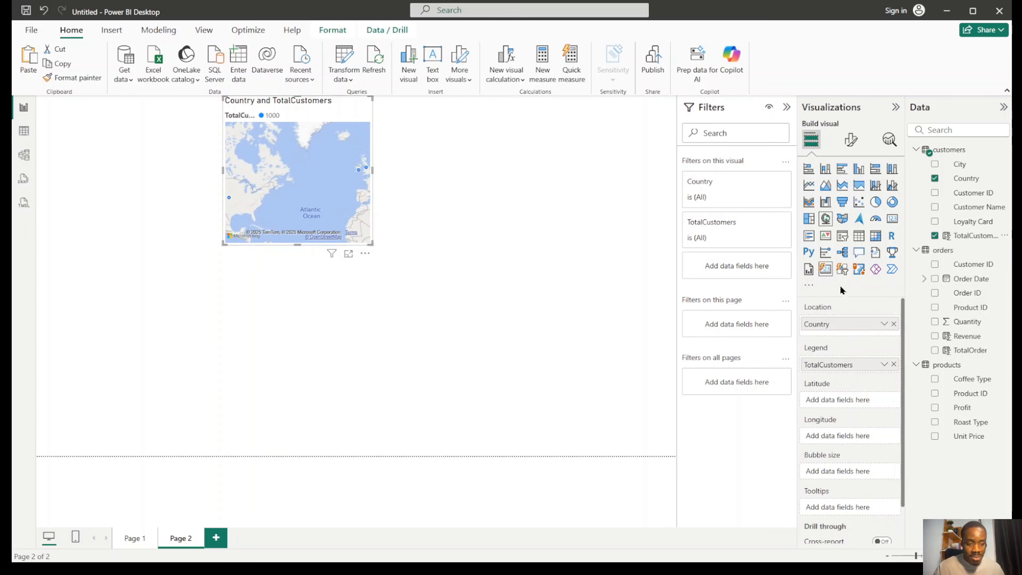
click(826, 169)
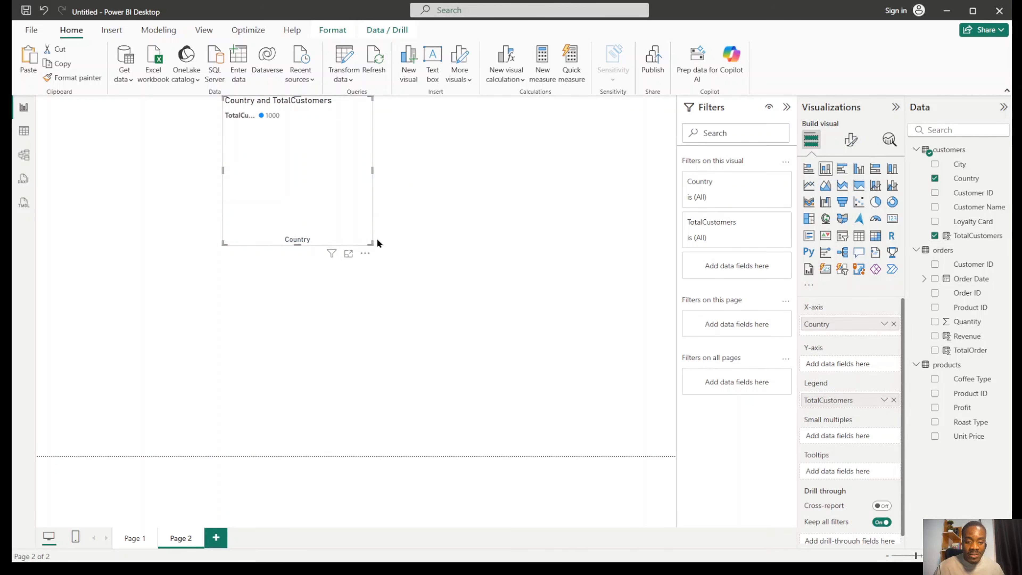
drag(371, 243, 439, 290)
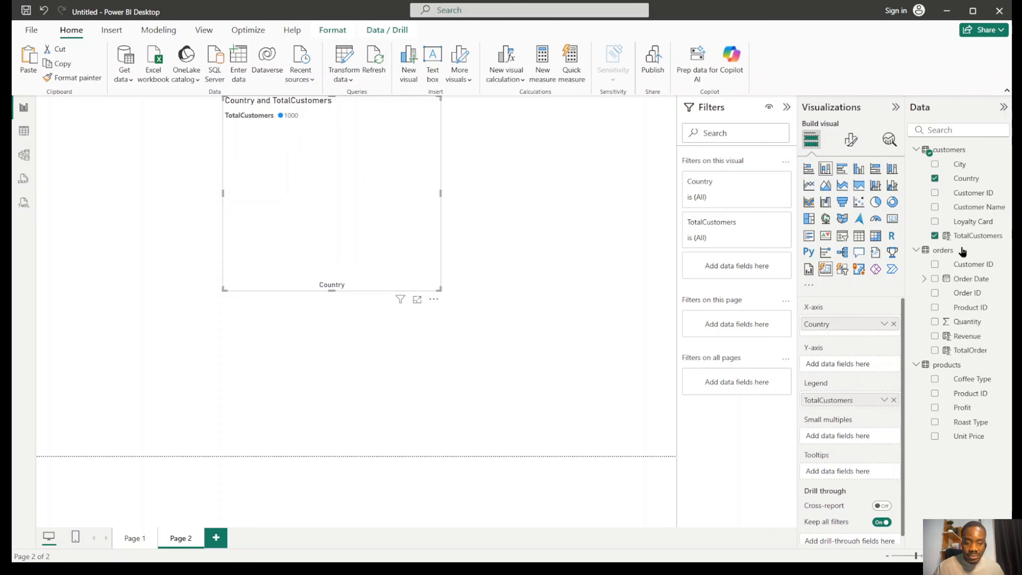
Clear the chart's fields and rebuild it with Country on the X-axis and the count of TotalCustomers on the Y-axis.
click(894, 323)
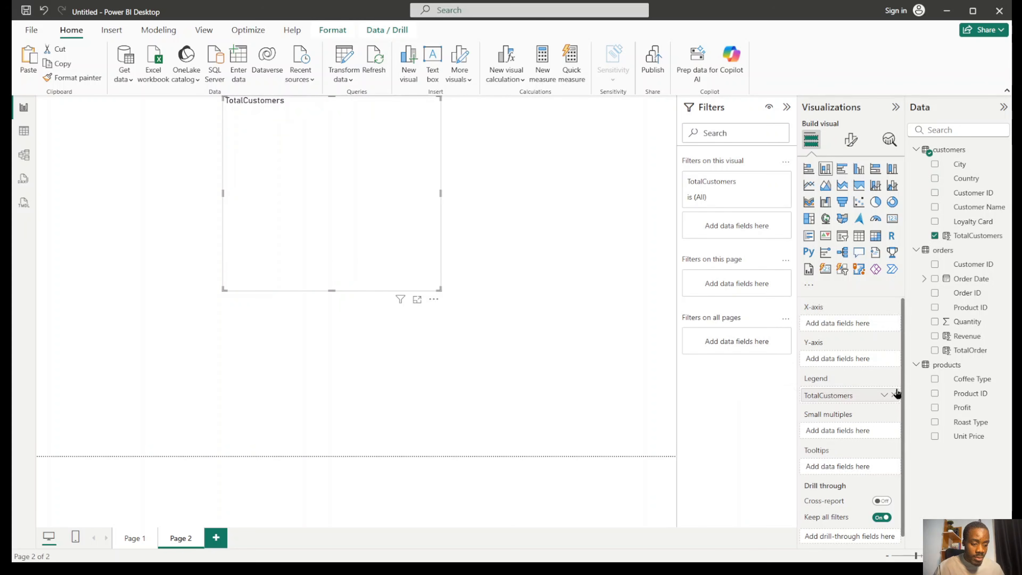
click(894, 399)
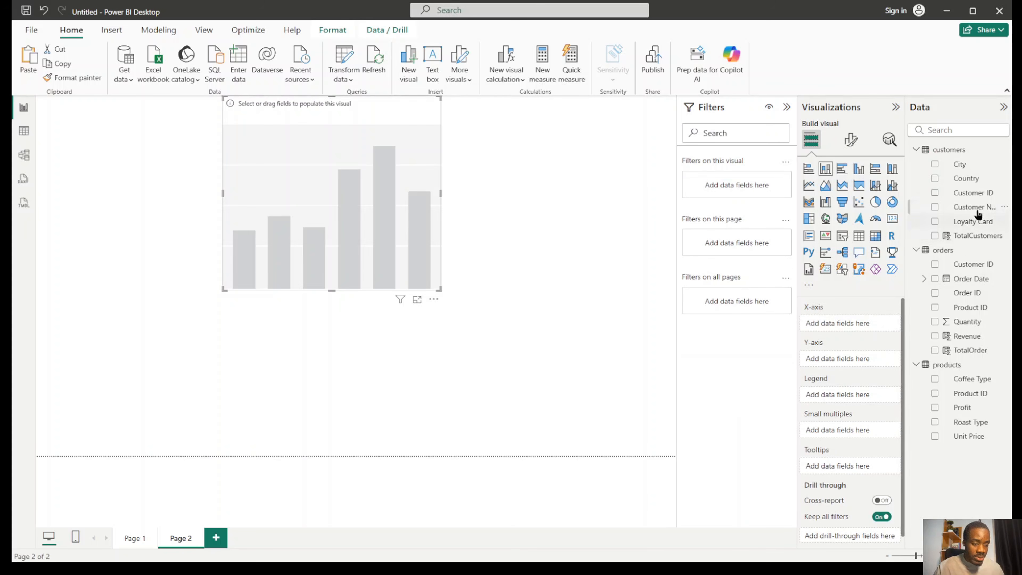
drag(970, 179, 350, 205)
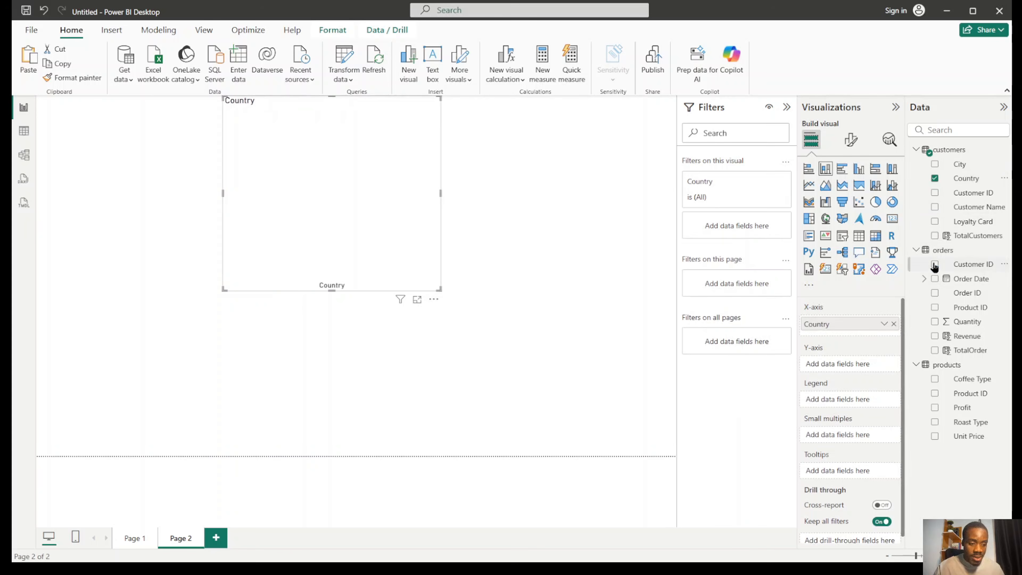
drag(972, 240, 409, 228)
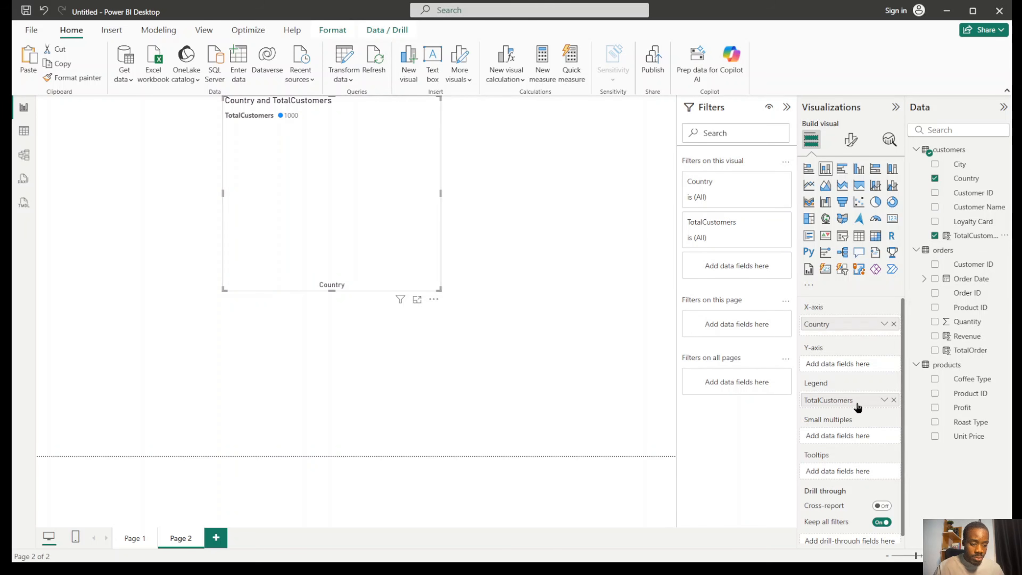
drag(857, 406, 854, 362)
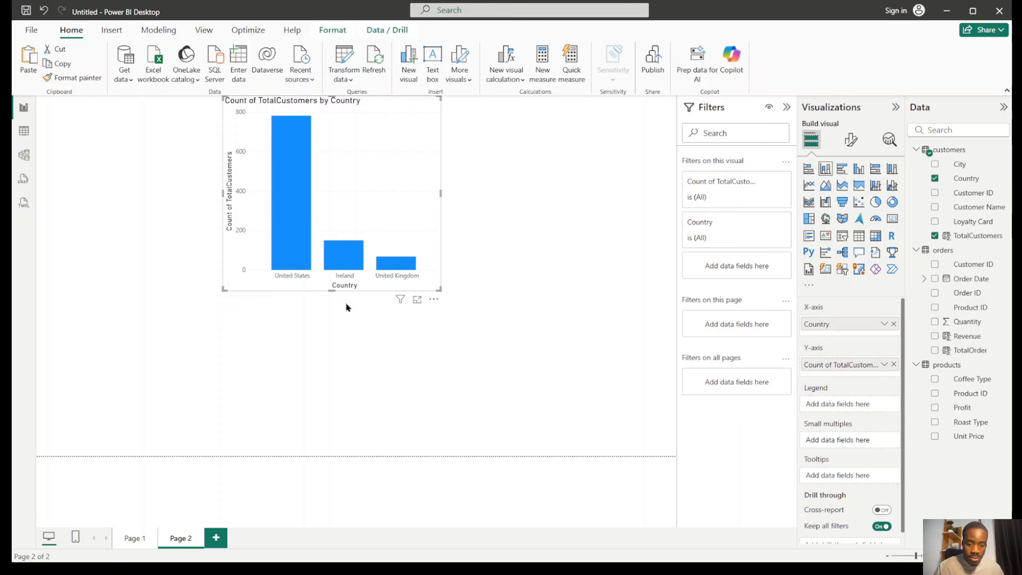
Check the country values in the customer-count chart, shrink it, and place it in the upper-left corner of the page.
drag(439, 290, 496, 308)
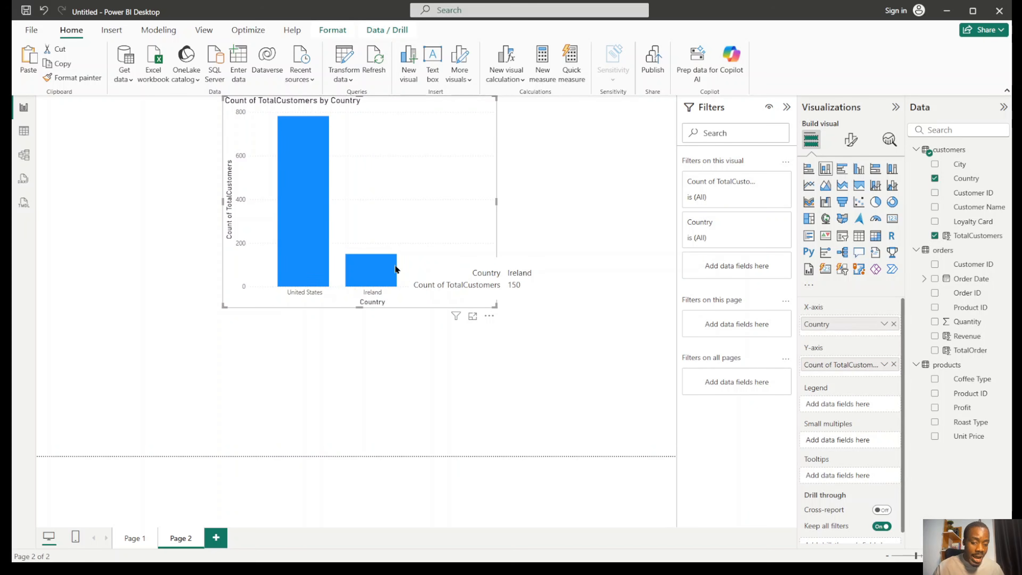
mouse_move(438, 282)
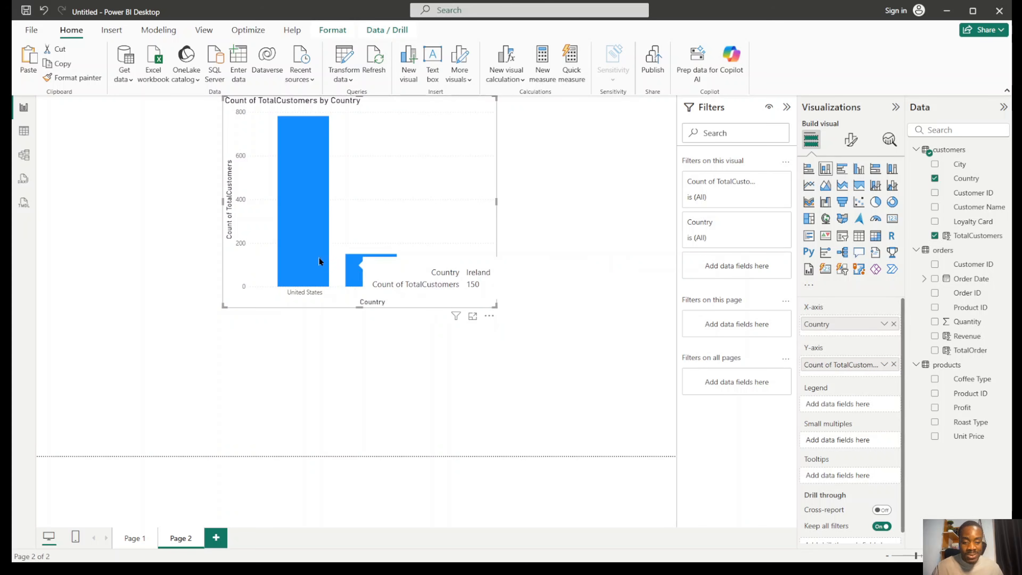
mouse_move(380, 277)
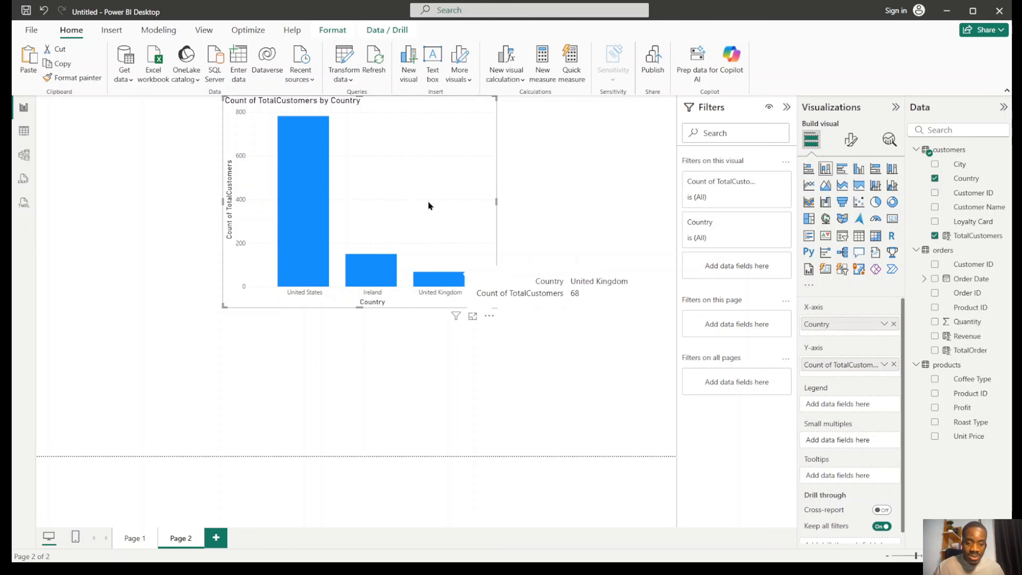
drag(428, 203, 258, 209)
drag(328, 317, 226, 238)
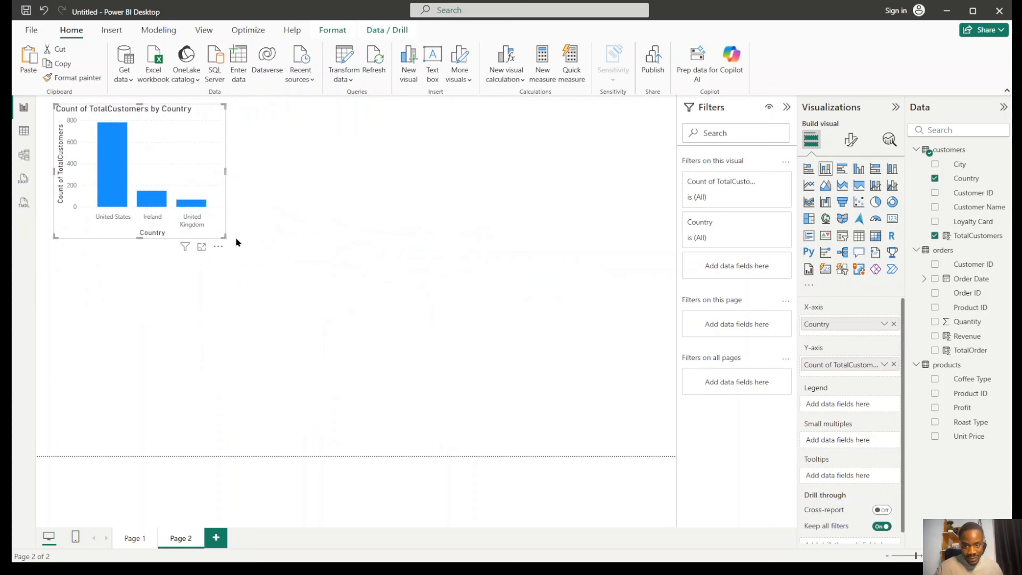
click(433, 168)
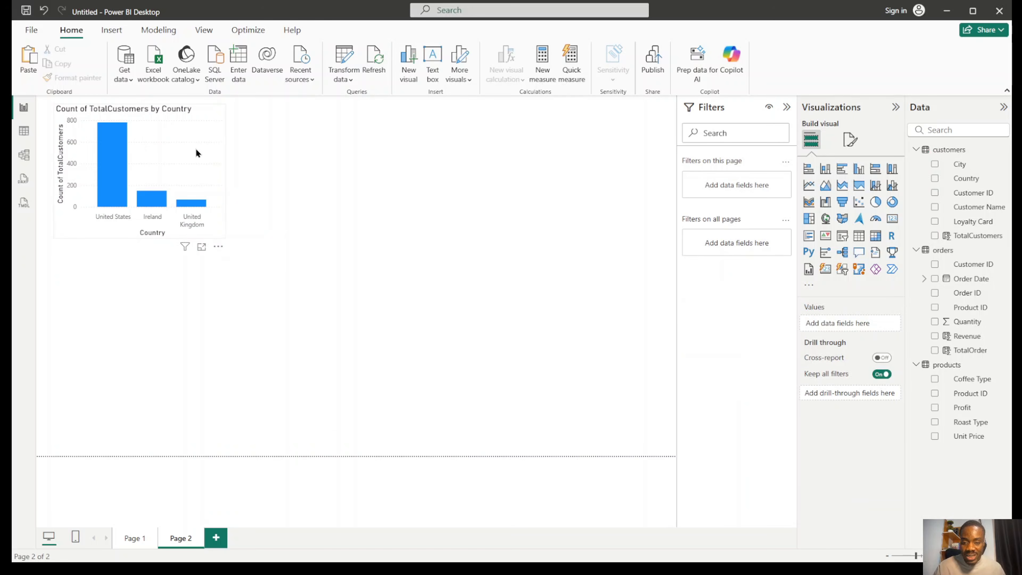
mouse_move(196, 148)
mouse_down()
mouse_move(211, 184)
mouse_move(194, 161)
mouse_up()
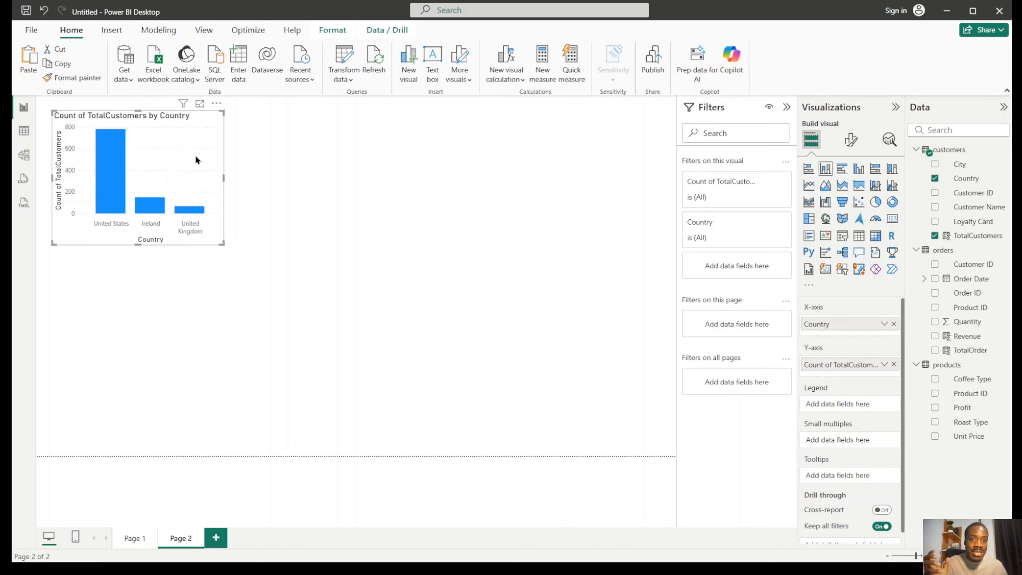
click(293, 211)
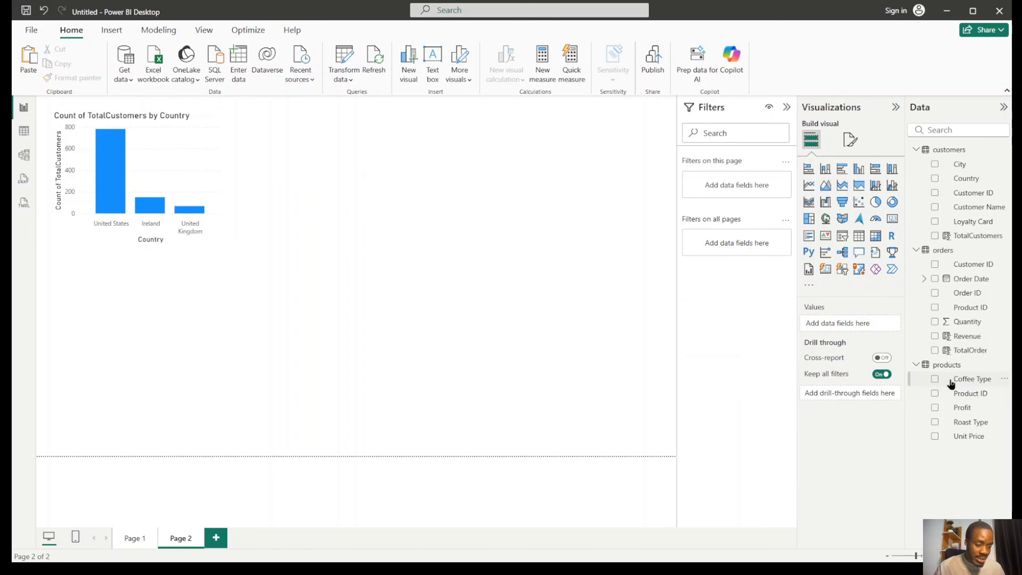
Create a table of Revenue by Roast Type, make it smaller, and place it beside the customer-count chart.
drag(987, 422, 467, 231)
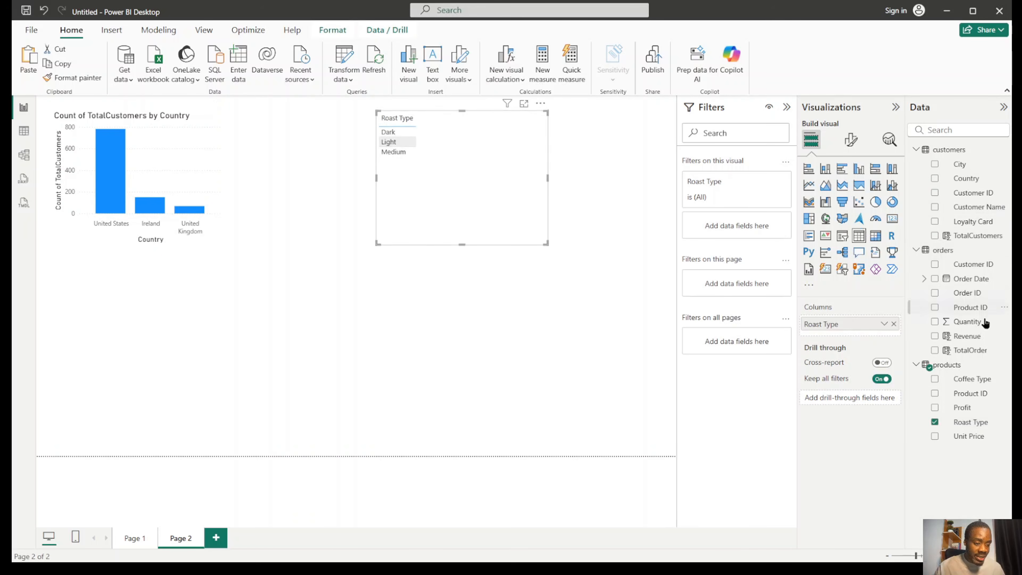
drag(980, 336, 485, 176)
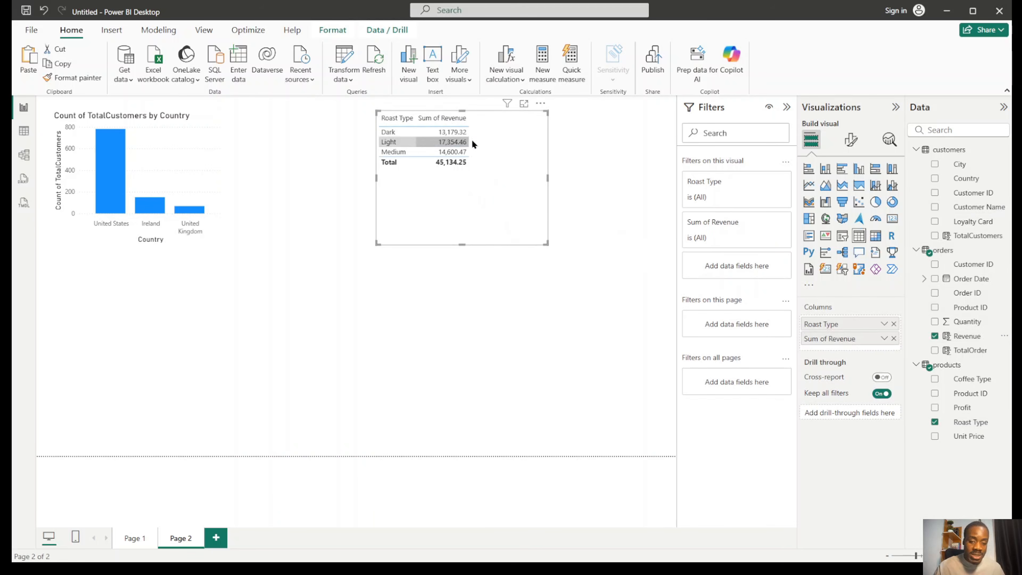
drag(548, 241, 405, 197)
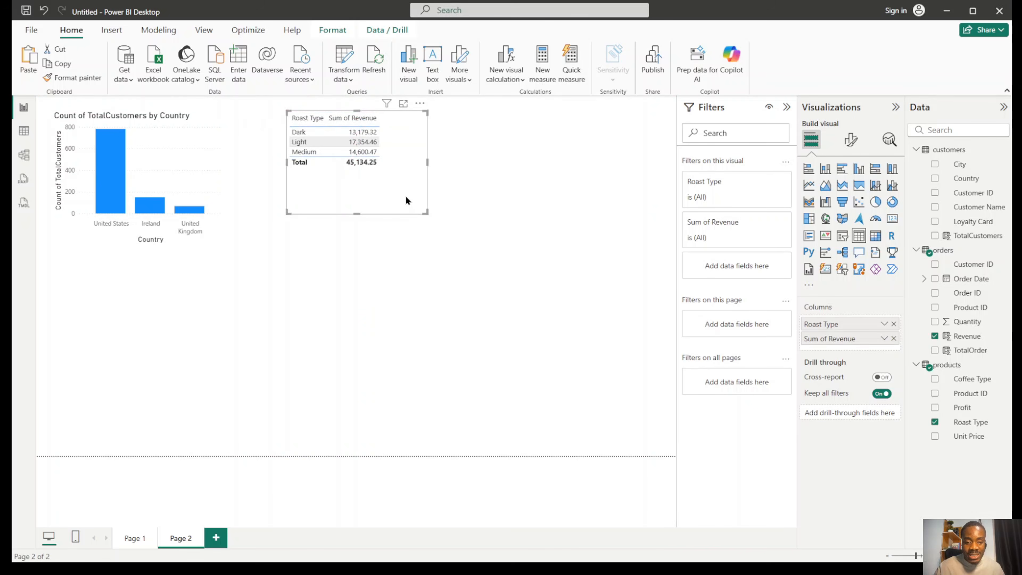
Convert the Roast Type revenue table to a clustered bar chart after trying donut and clustered column, and enlarge it.
click(892, 202)
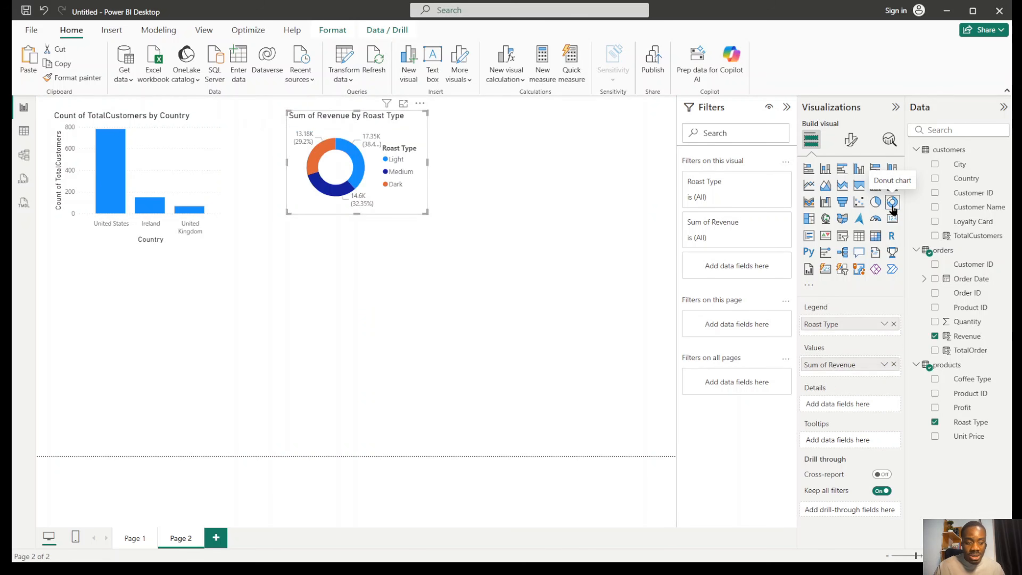
click(859, 169)
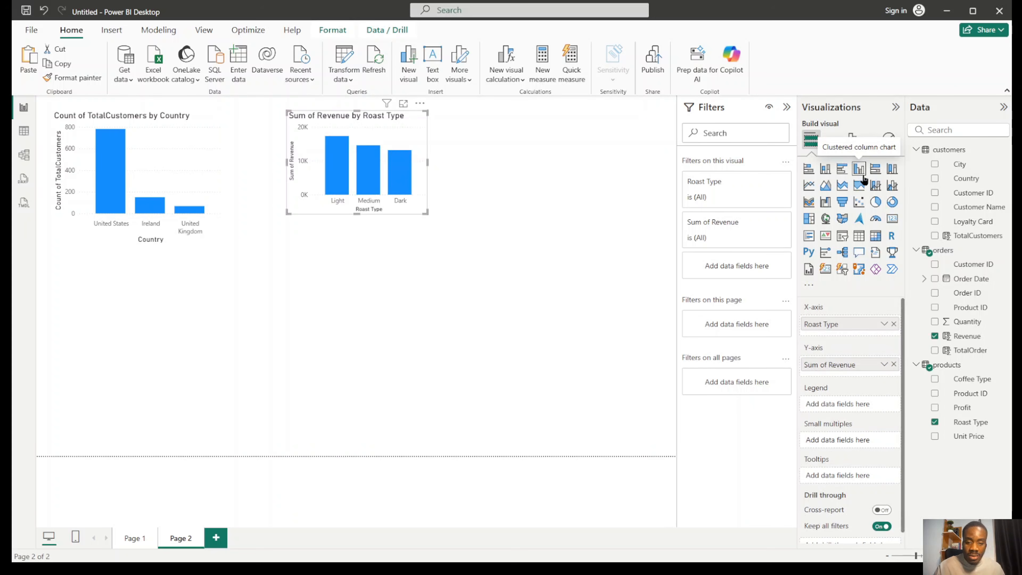
click(840, 171)
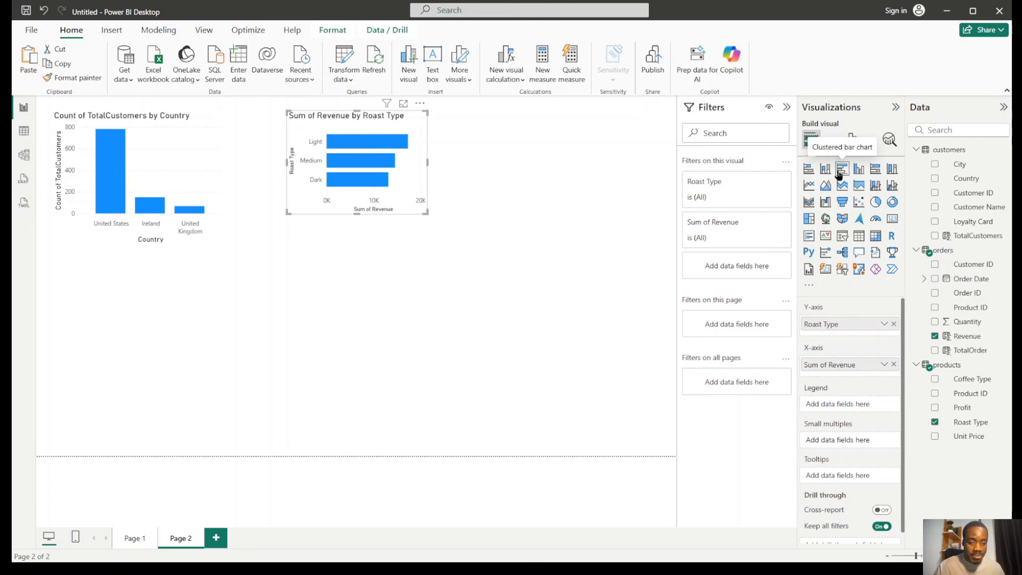
drag(425, 213, 449, 244)
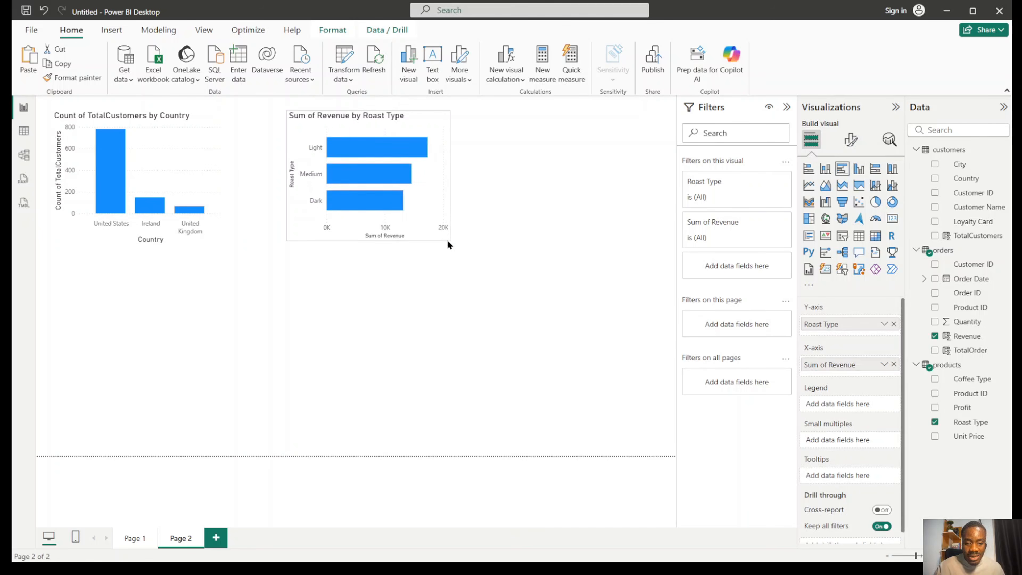
click(501, 285)
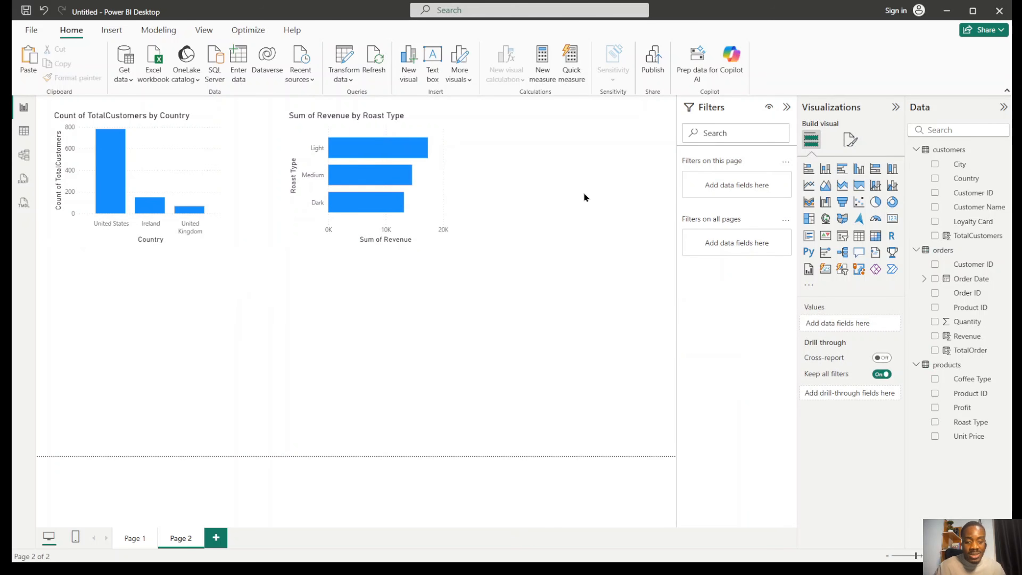
Check the products table's columns, and add a table visual of Coffee Type below the Roast Type revenue chart.
click(21, 135)
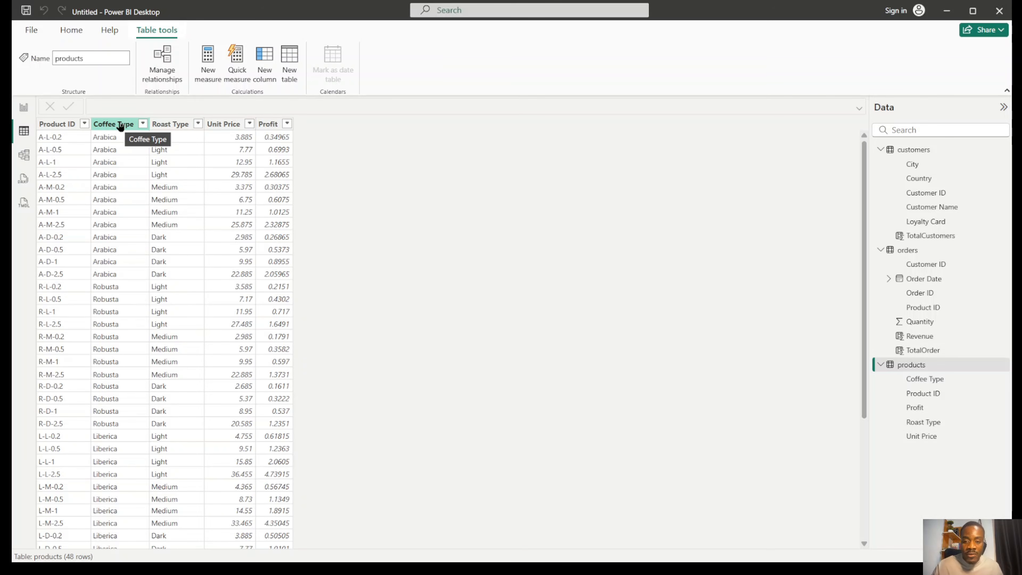
click(23, 113)
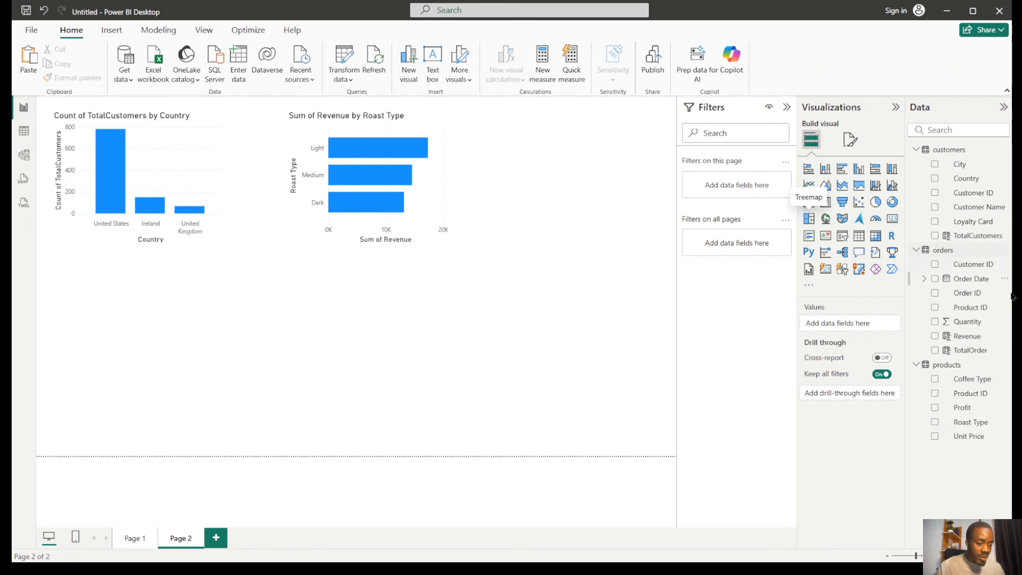
drag(972, 379, 434, 320)
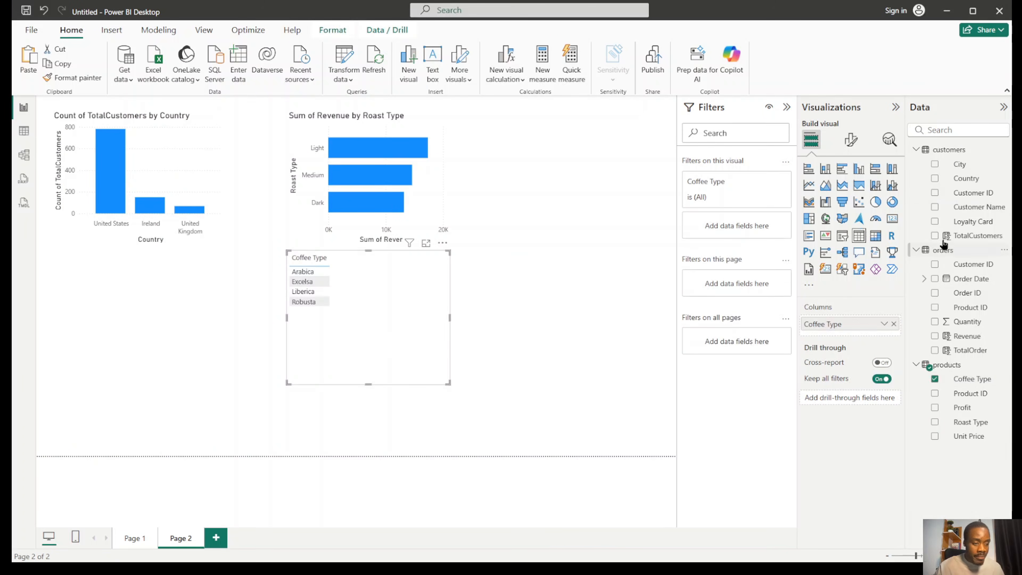
Replace the count of TotalCustomers with TotalOrder on the country chart's Y-axis, and check the United States value.
click(420, 206)
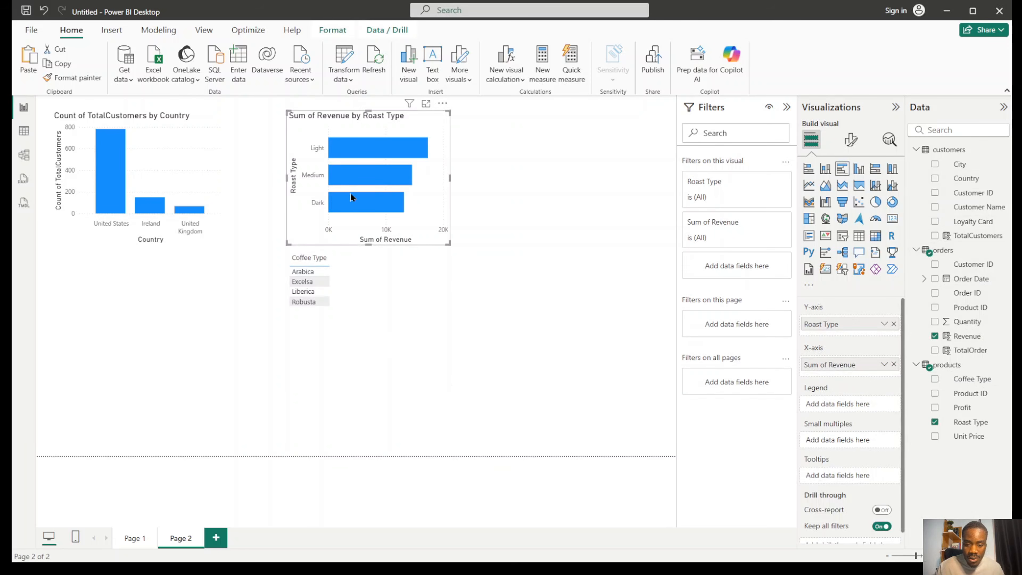
click(221, 177)
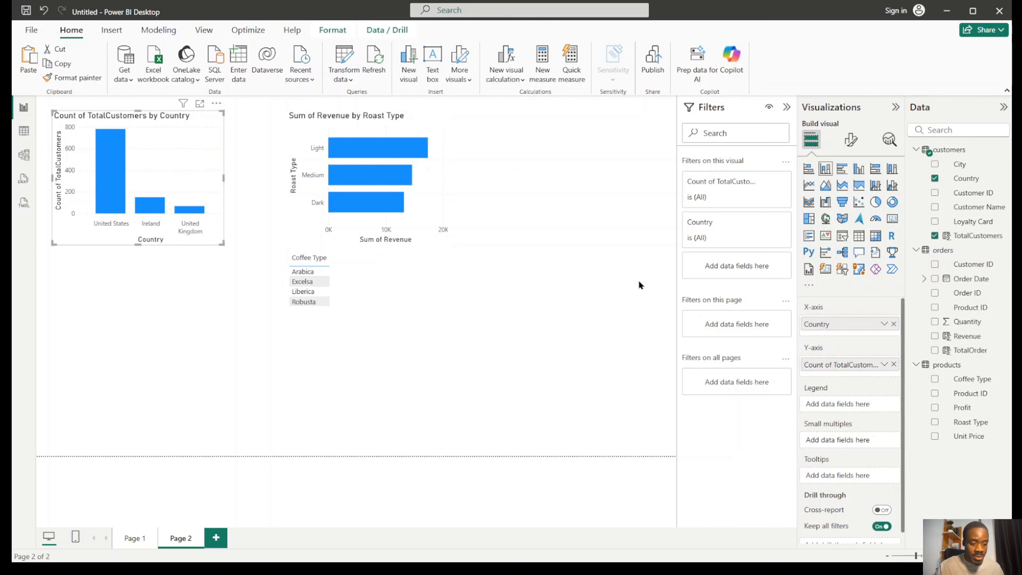
click(893, 364)
drag(977, 350, 866, 364)
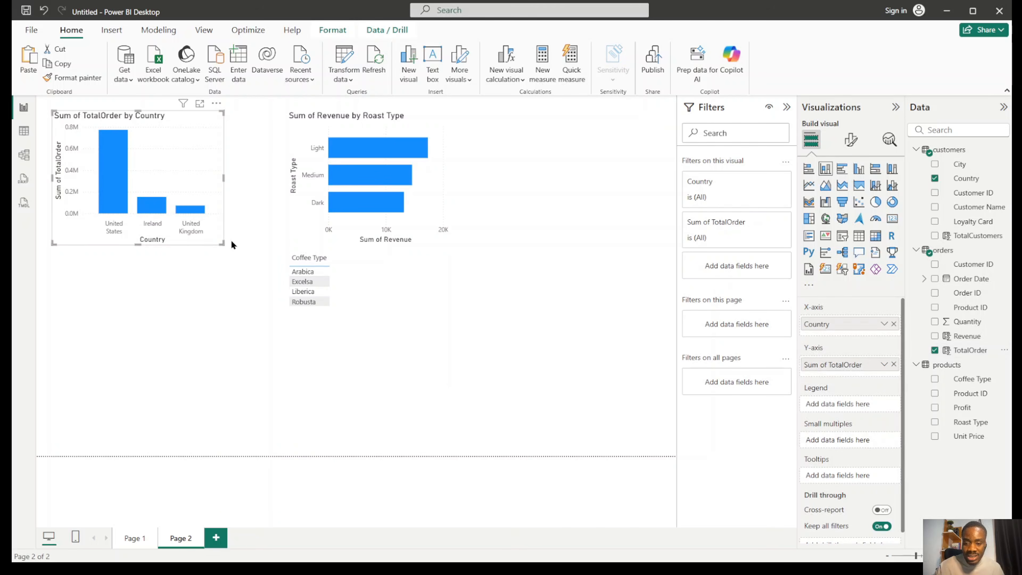
mouse_move(117, 178)
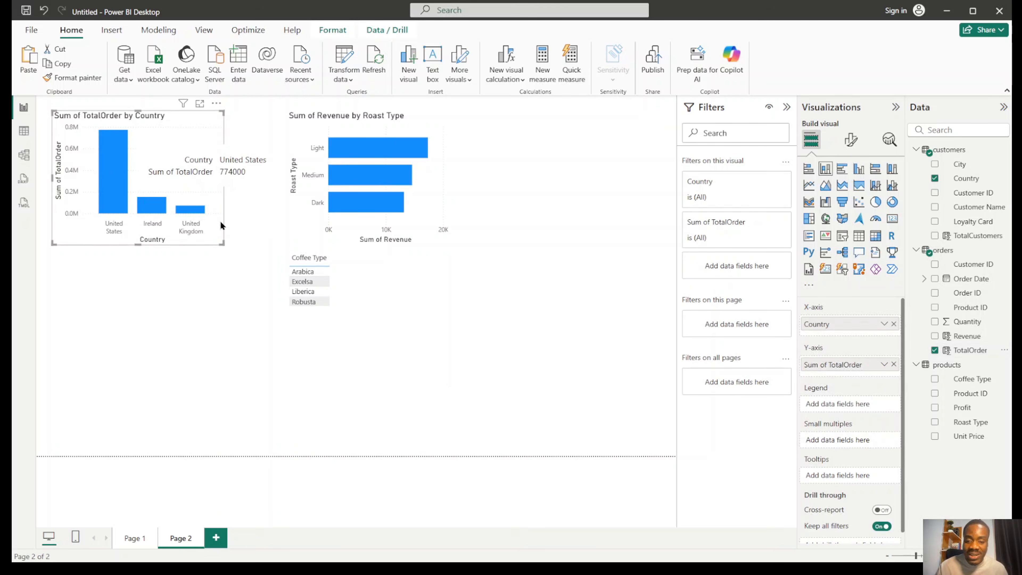
Add TotalCustomers to the Coffee Type table and summarize it as Count.
click(373, 287)
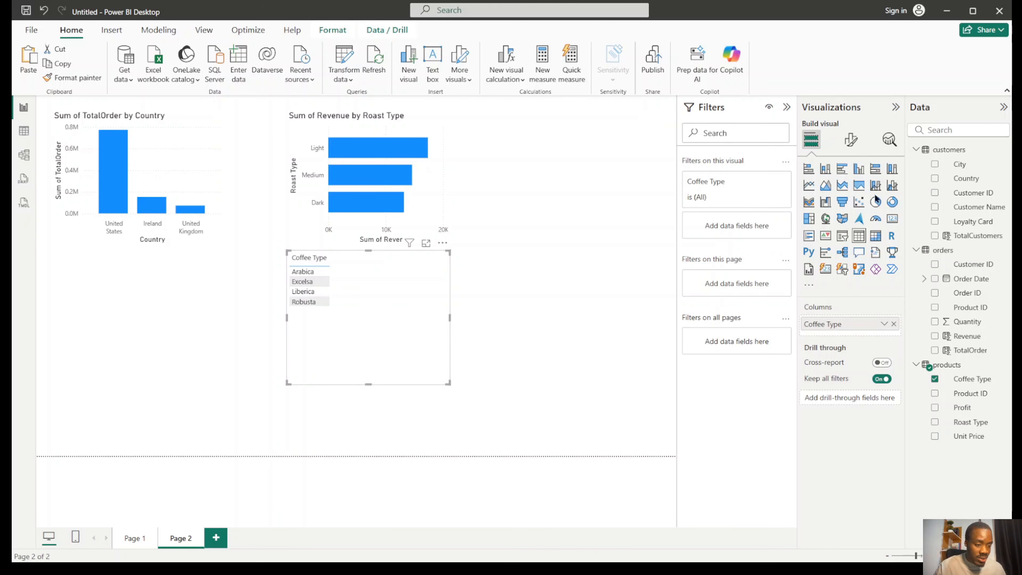
drag(982, 235, 438, 315)
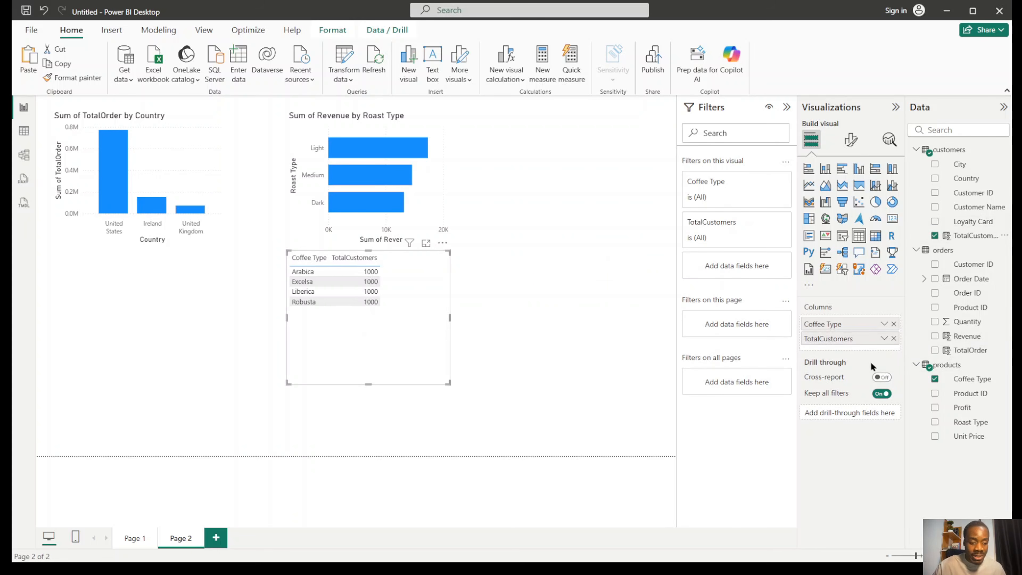
click(884, 339)
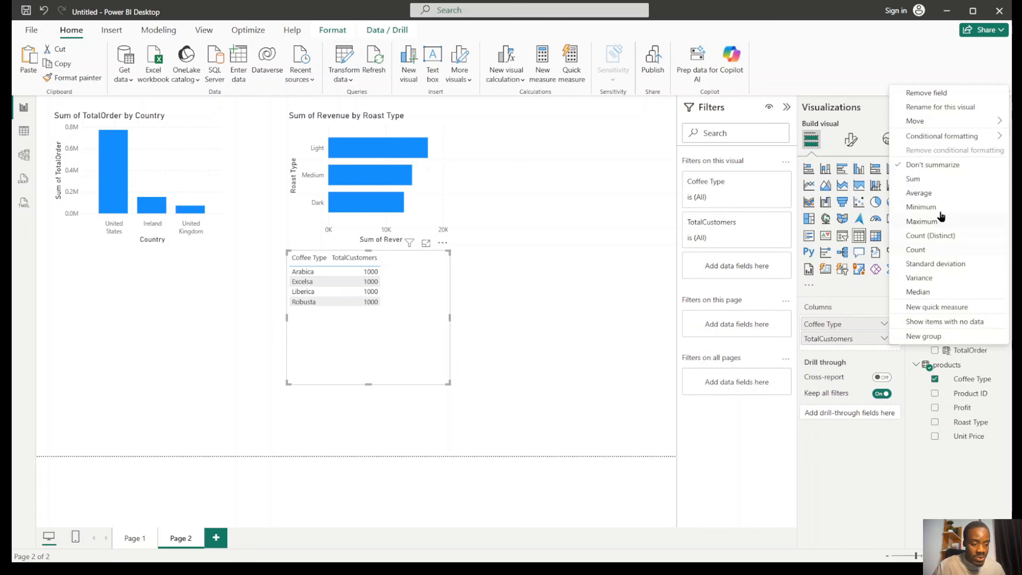
click(929, 250)
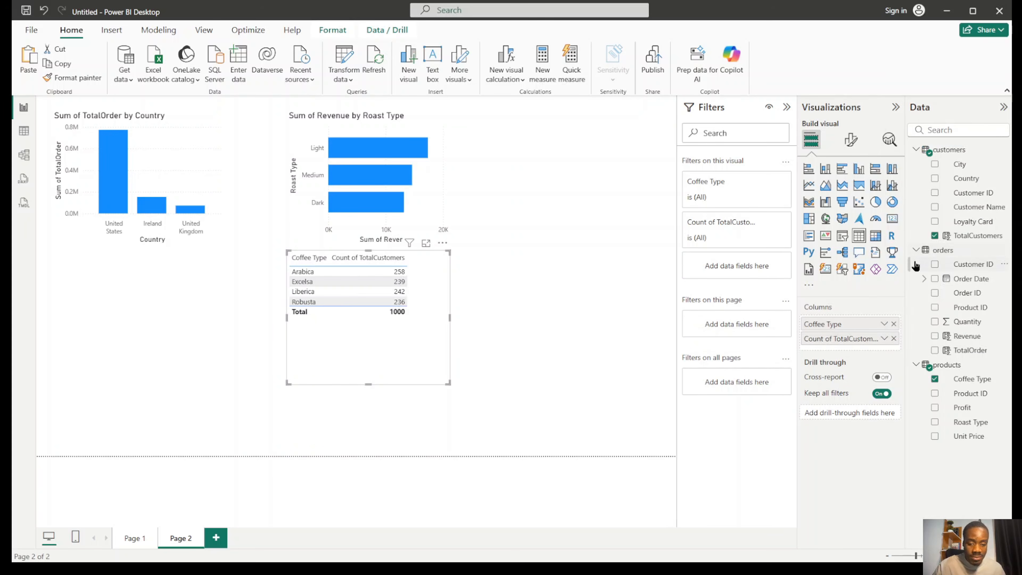
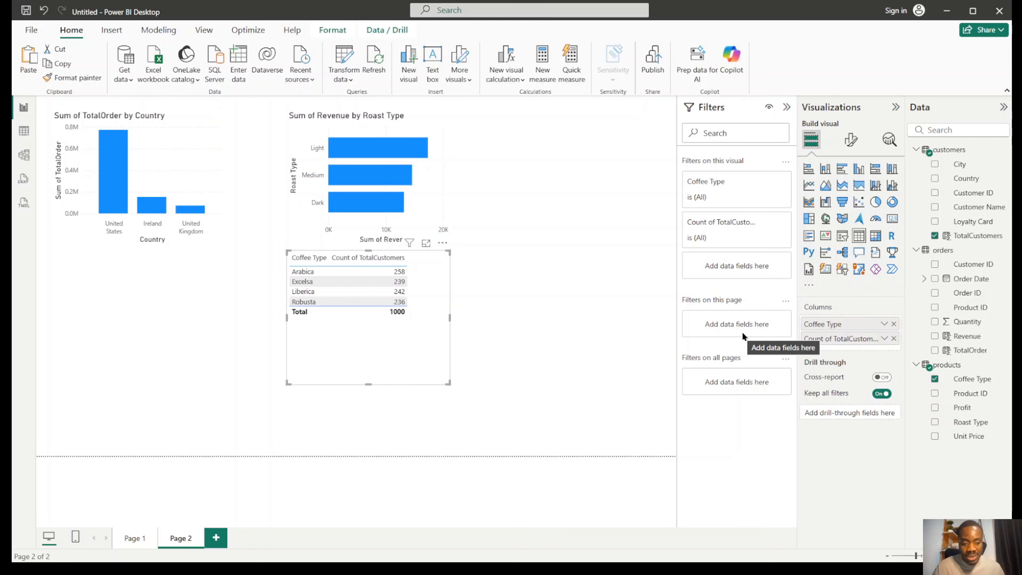
Duplicate the Coffee Type table and replace the customer count with Revenue in one copy, keeping the other below the country chart.
drag(423, 355, 444, 381)
key(ctrl+c)
key(ctrl+v)
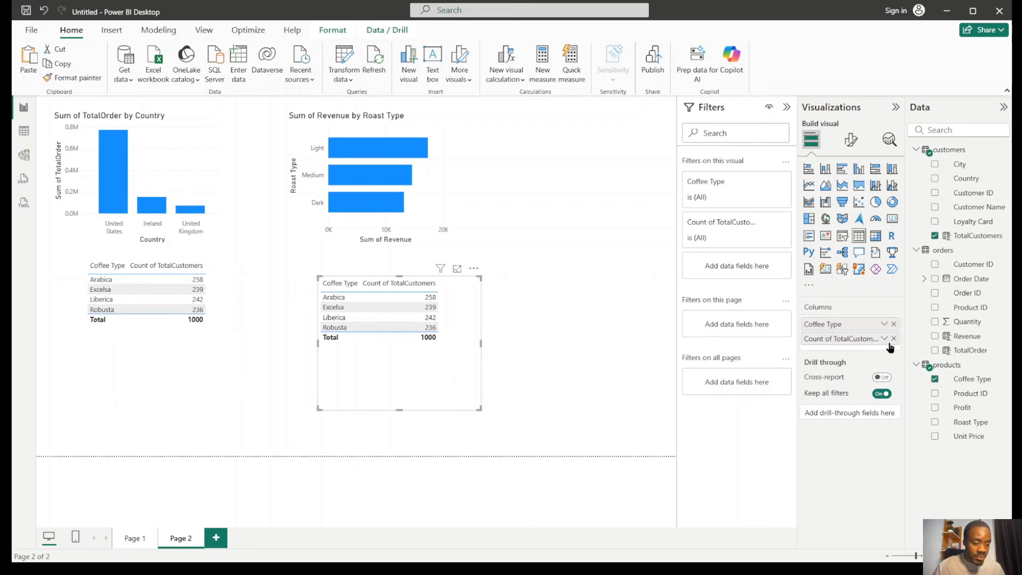
click(893, 339)
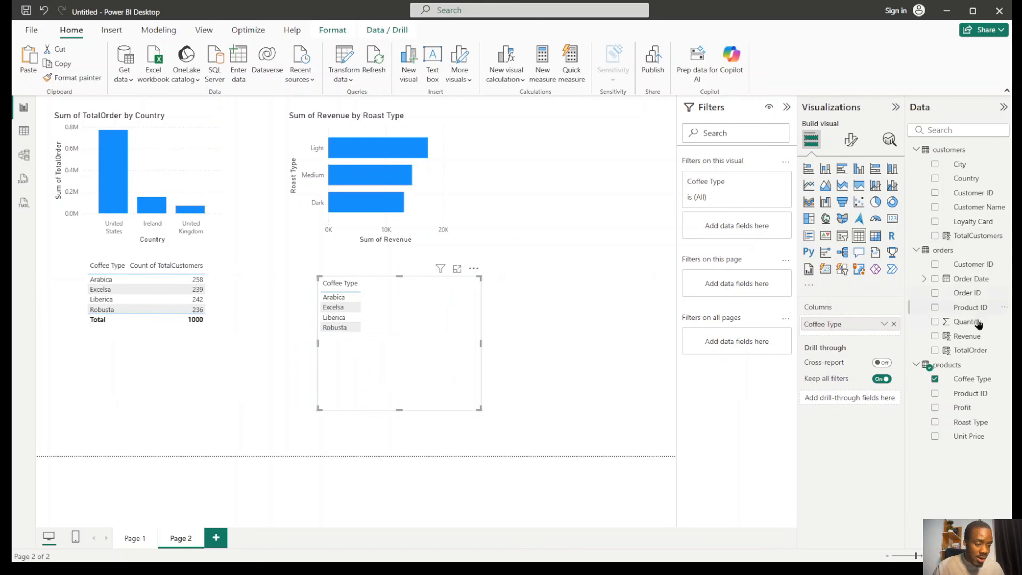
drag(967, 337, 440, 358)
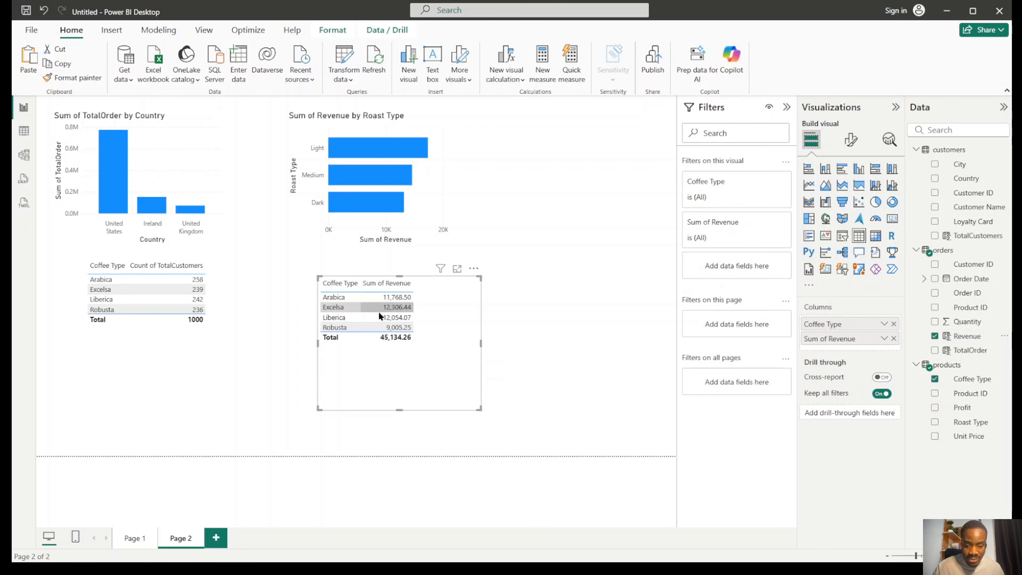
Sort the two Coffee Type tables in descending order by Revenue and customer count, and move the revenue table farther from the other.
click(393, 283)
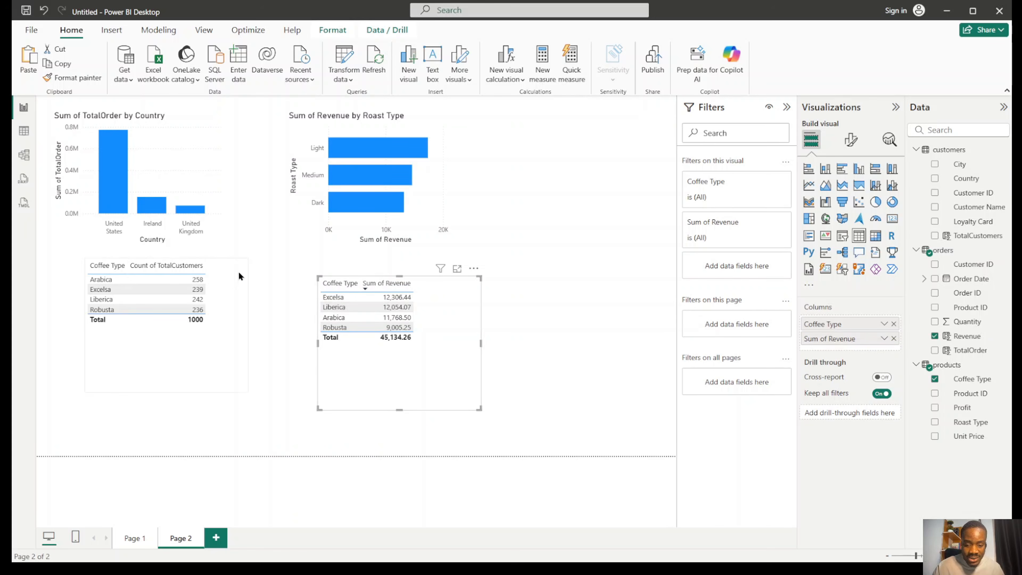
click(184, 267)
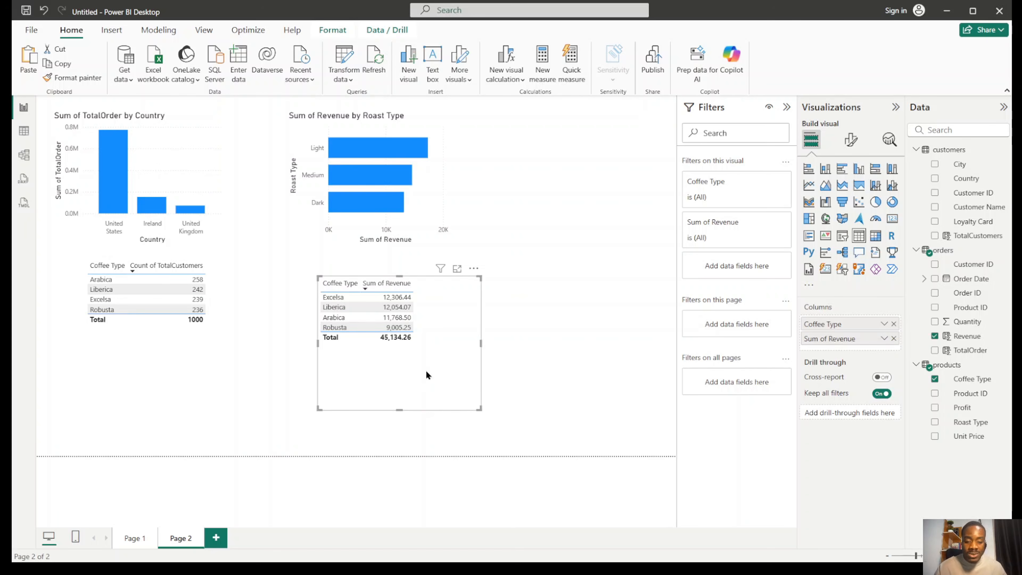
drag(448, 371, 611, 353)
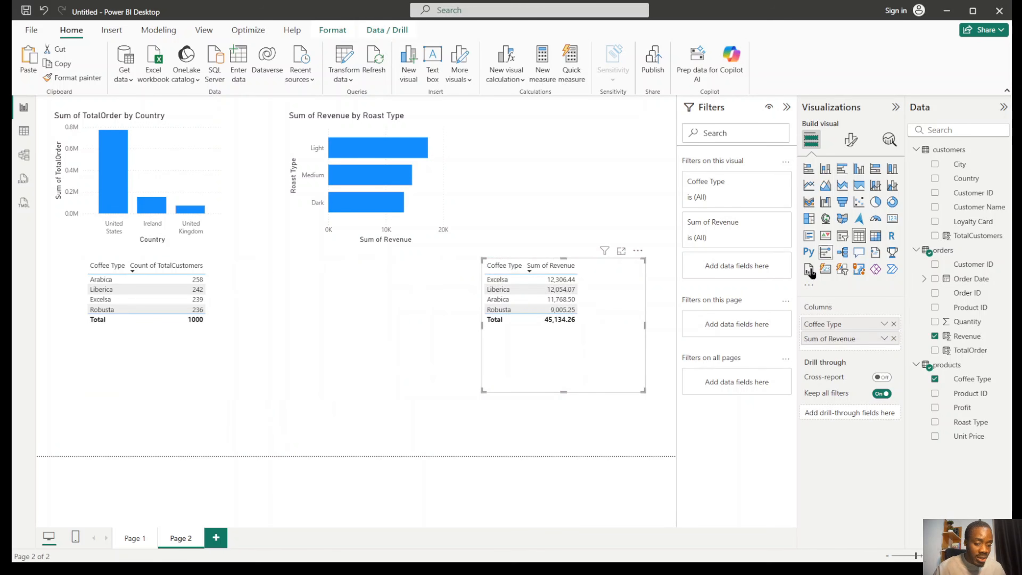
drag(639, 320, 613, 338)
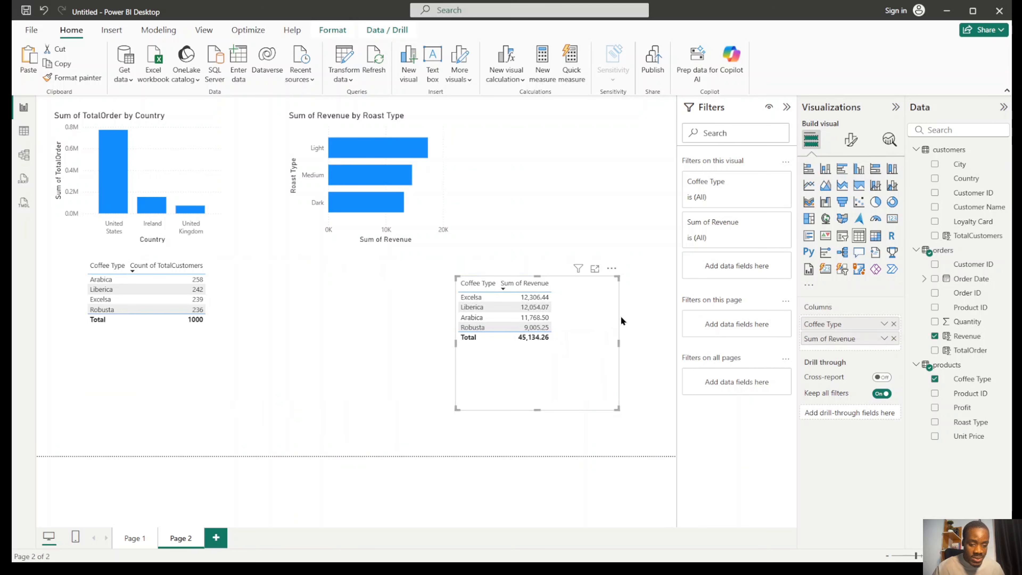
Convert the Coffee Type revenue table to a clustered column chart after trying clustered bar, and make it taller.
click(843, 169)
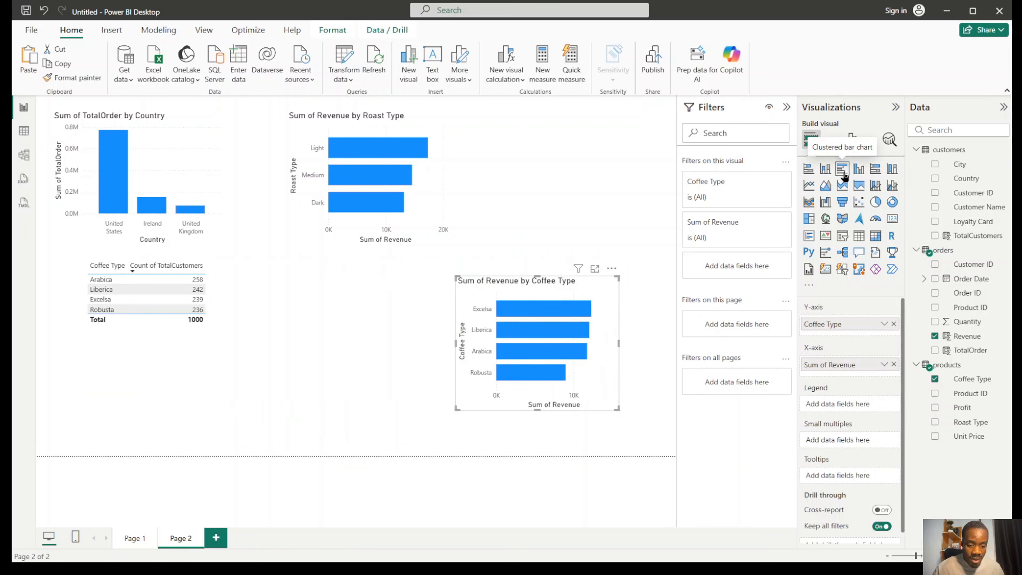
click(859, 169)
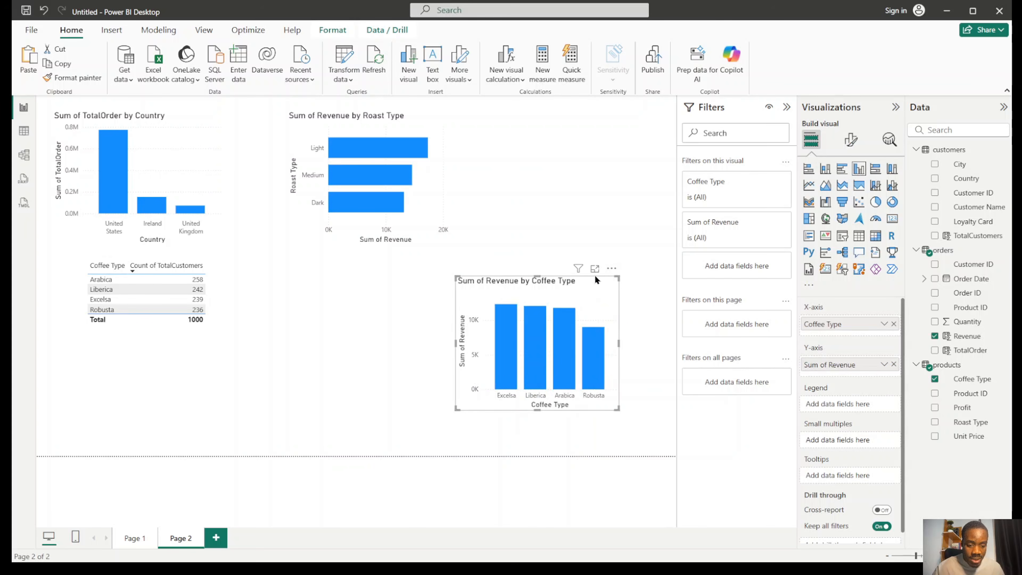
drag(618, 277, 618, 247)
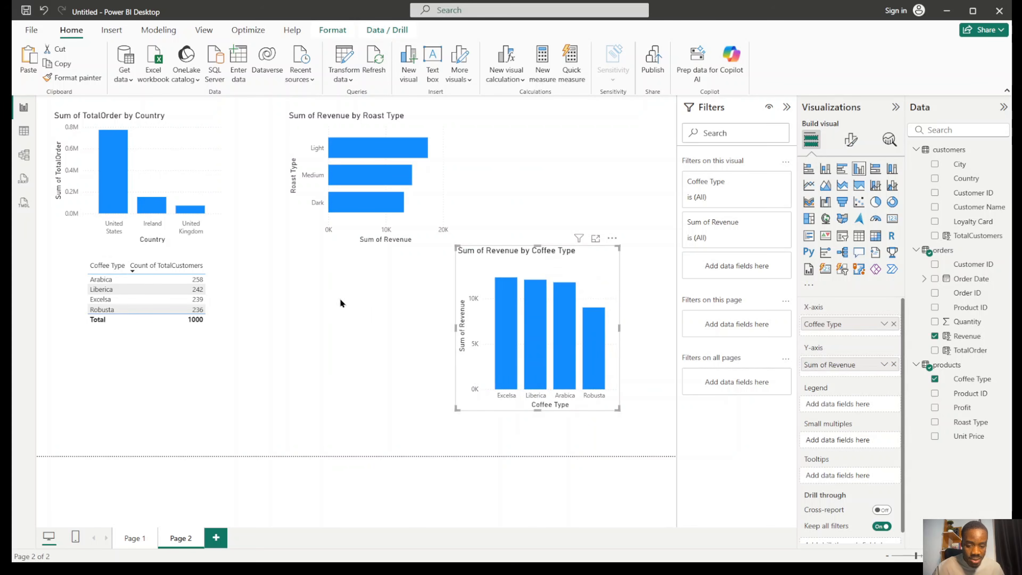
Convert the Coffee Type customer-count table to a clustered bar chart and the Roast Type revenue chart to a donut chart.
click(198, 324)
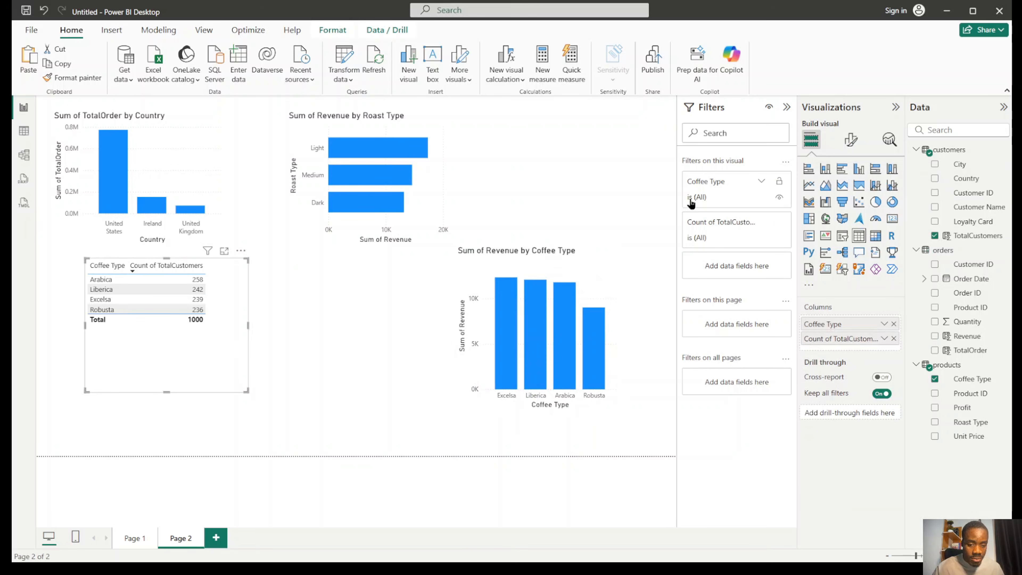
click(845, 170)
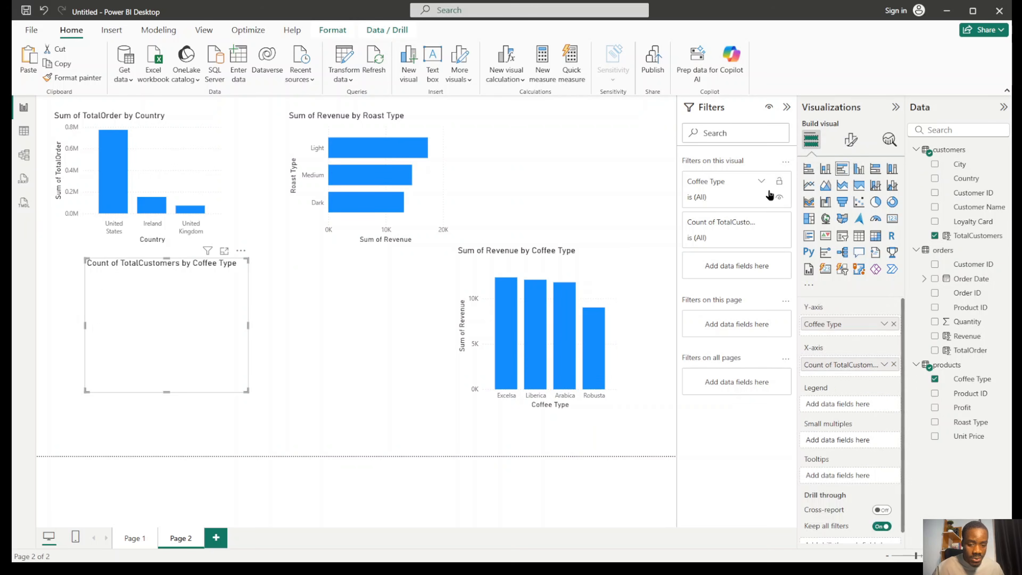
click(438, 190)
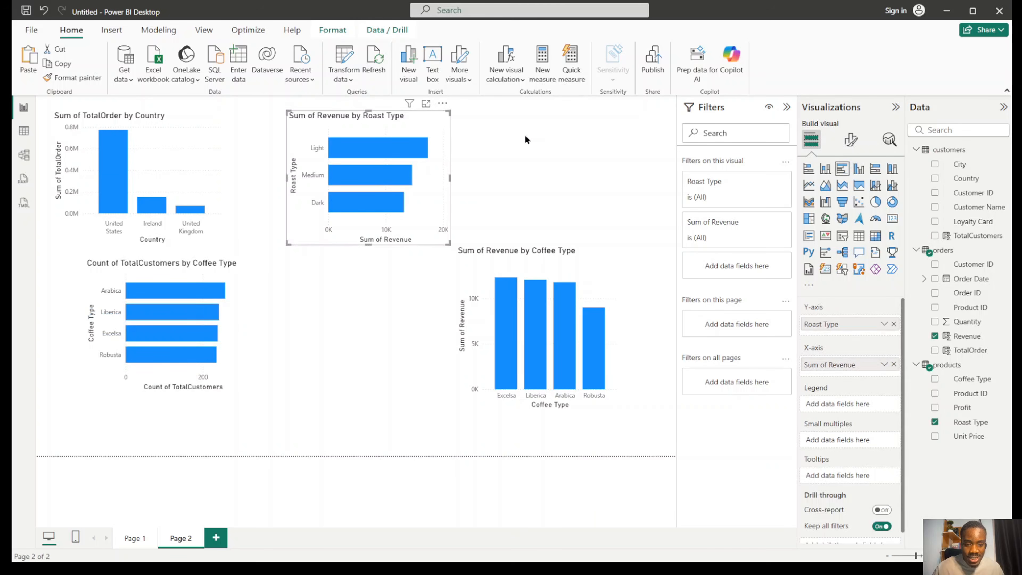
click(892, 204)
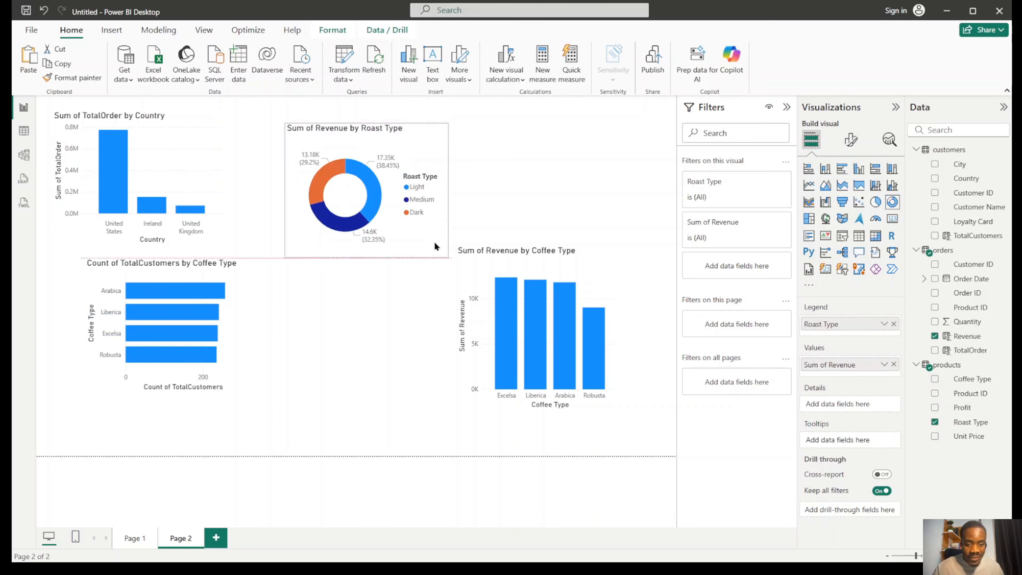
Rearrange the visuals so both Coffee Type charts share the top row with the country chart and the Roast Type donut sits below.
drag(403, 181, 385, 347)
drag(598, 261, 596, 117)
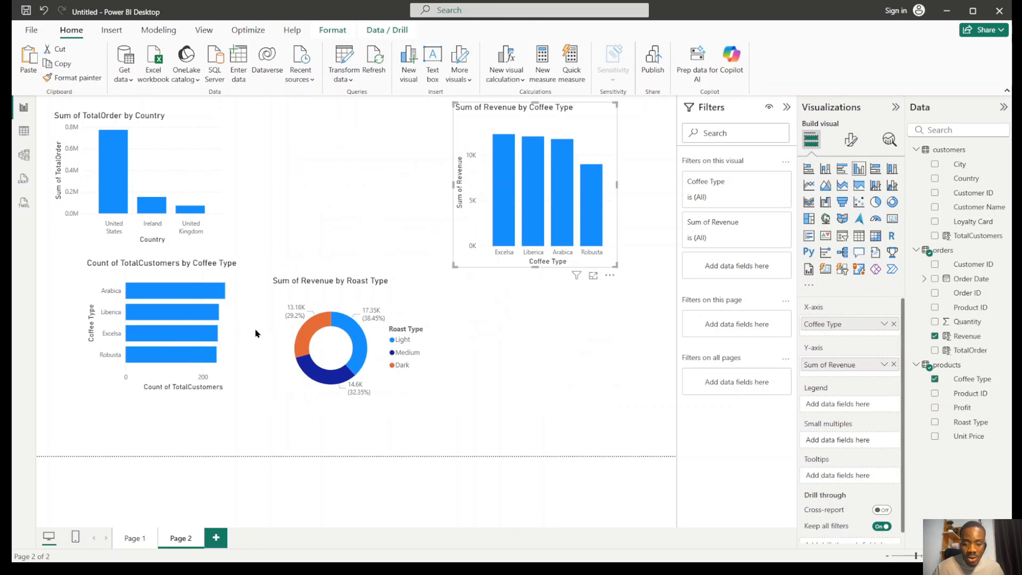
drag(254, 328, 322, 237)
drag(237, 306, 403, 149)
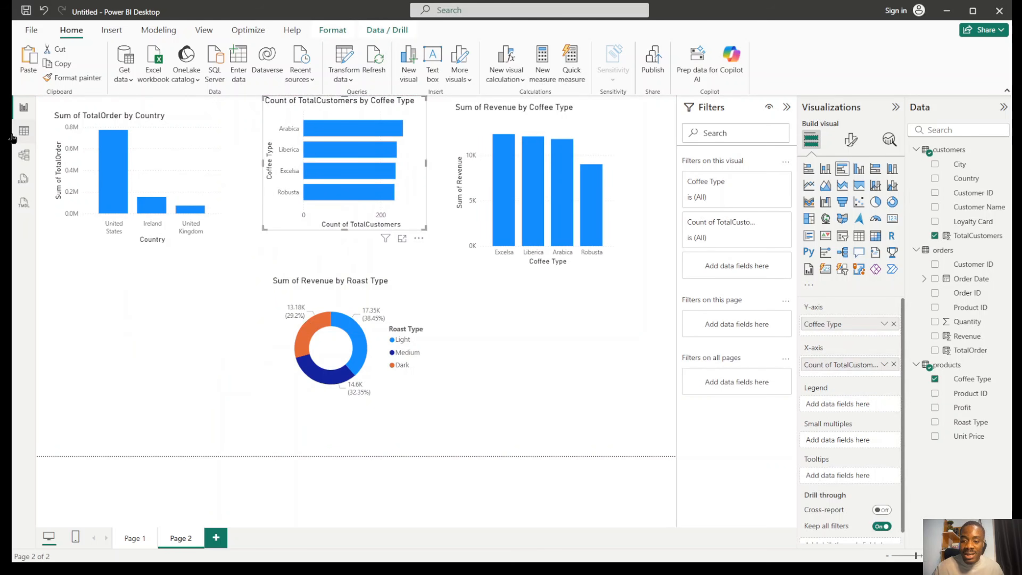
Review the columns of the customers and orders tables for further chart data, and return to the report page.
click(24, 132)
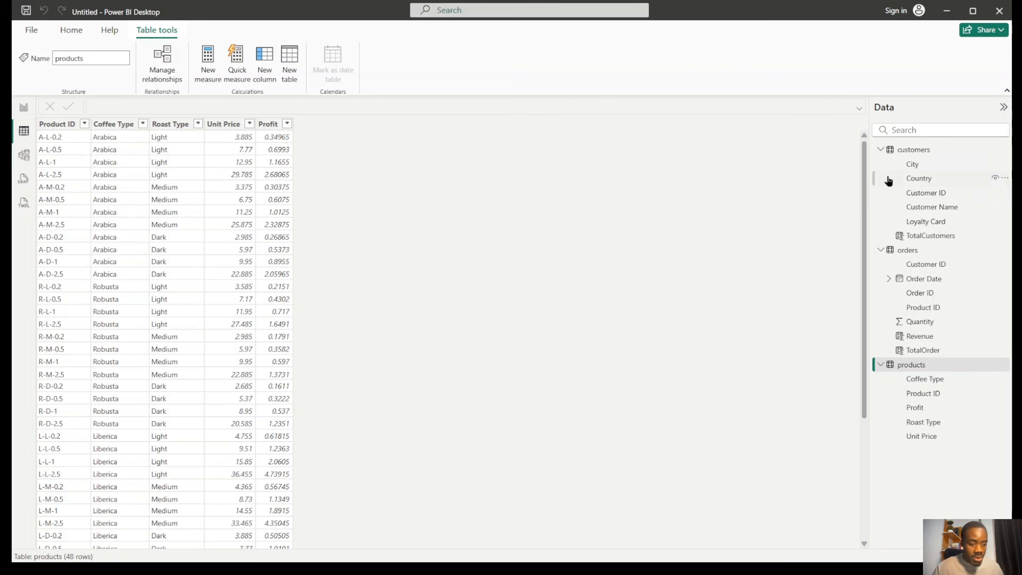
click(911, 152)
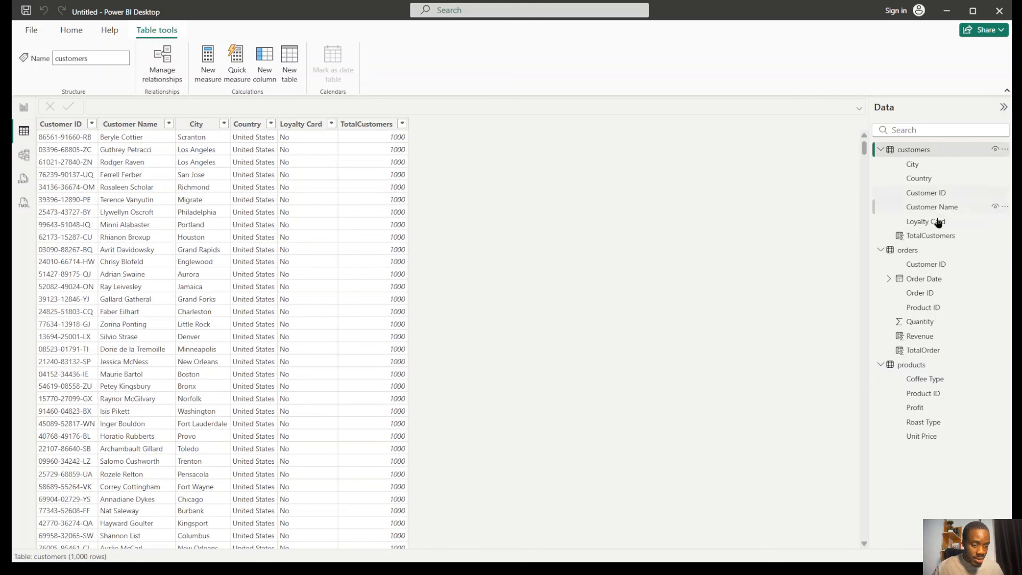
click(925, 250)
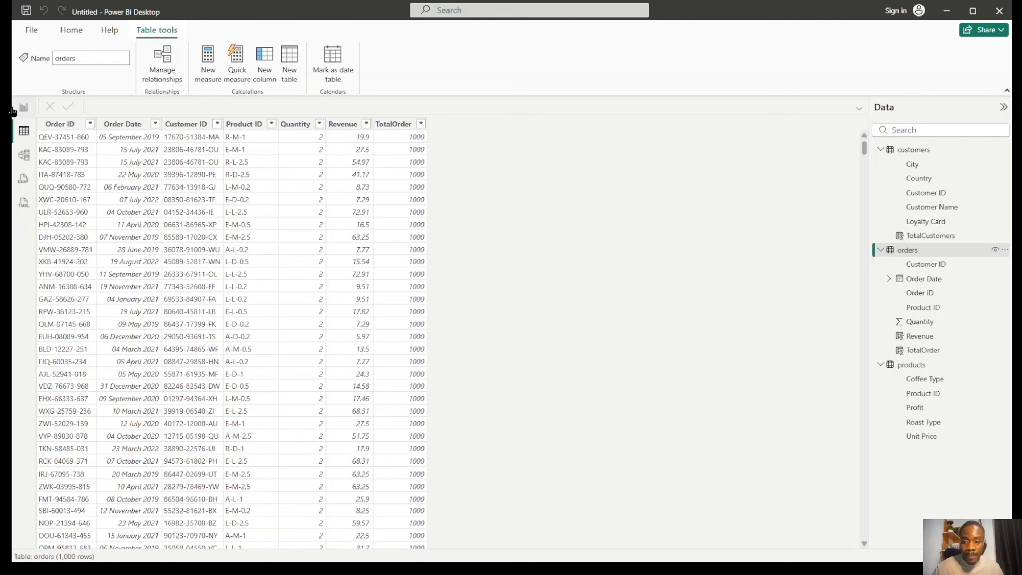
click(25, 108)
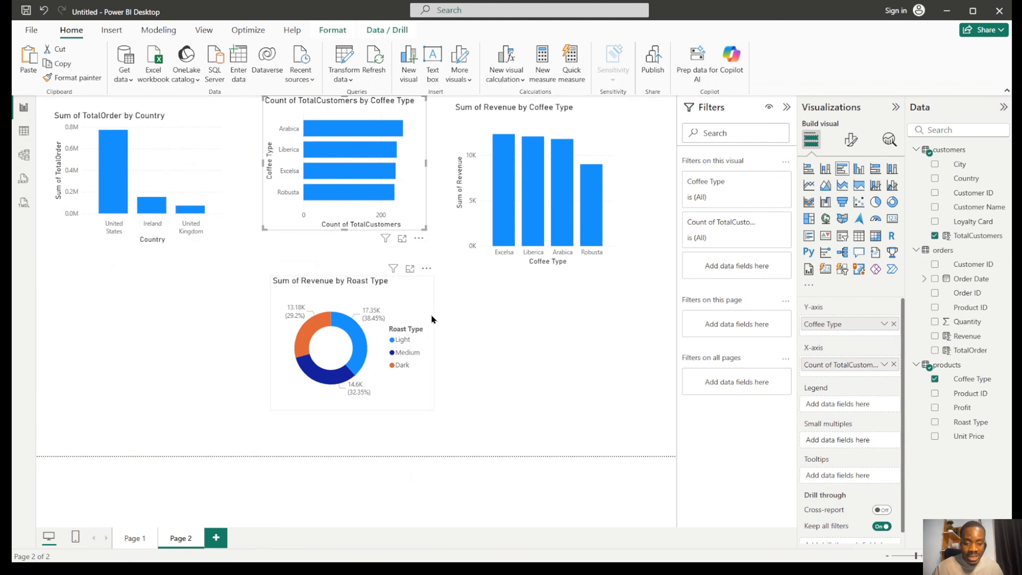
Move the Roast Type donut beneath the country chart and add a line chart of Revenue by order-date Month beside it.
drag(233, 309, 121, 308)
click(611, 317)
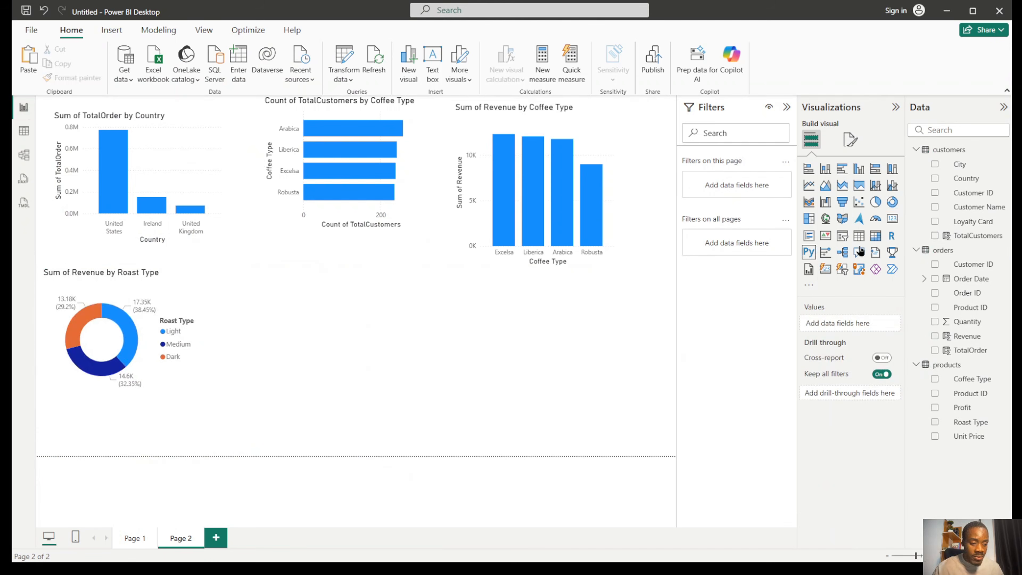
click(811, 187)
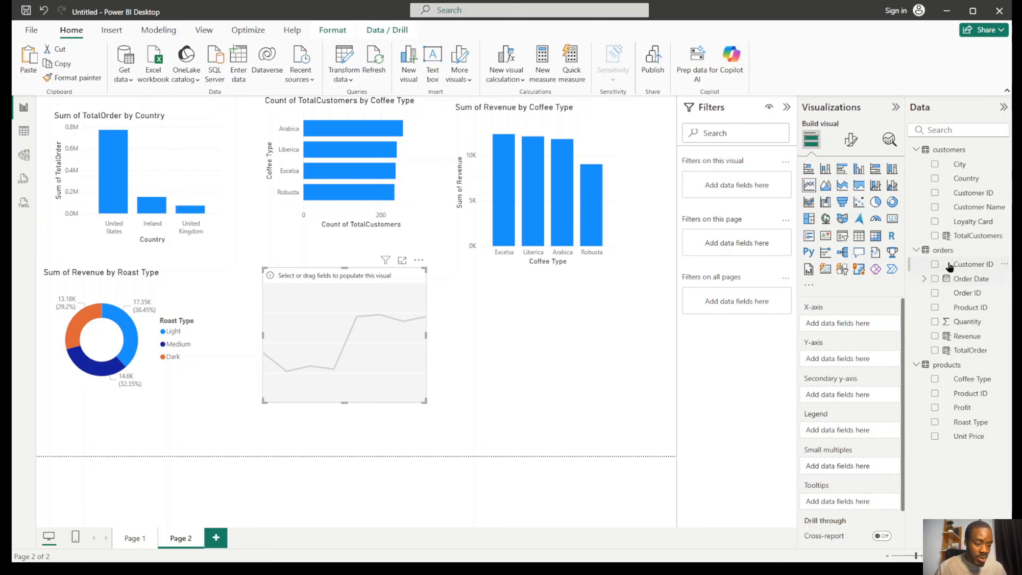
click(926, 279)
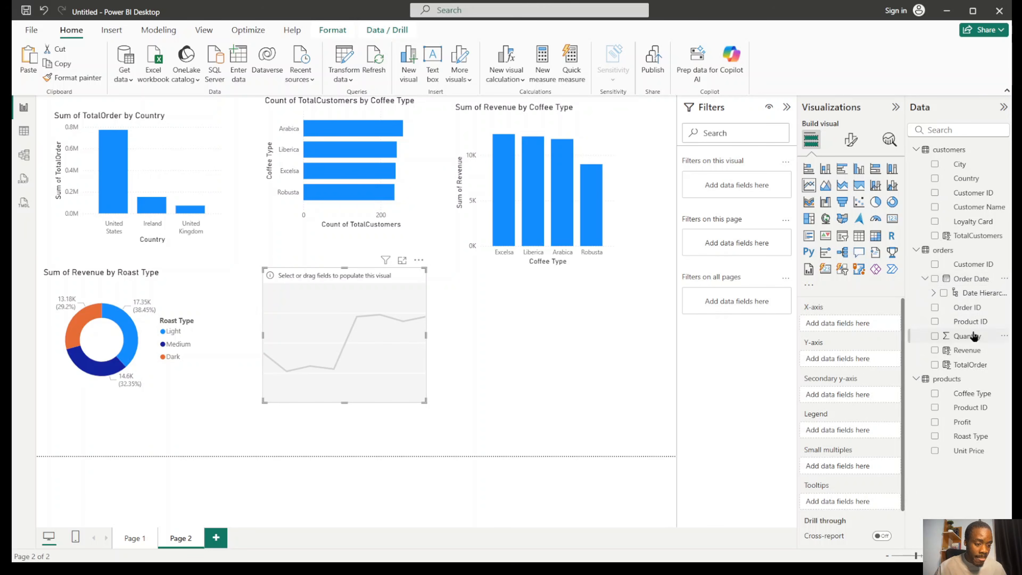
click(933, 293)
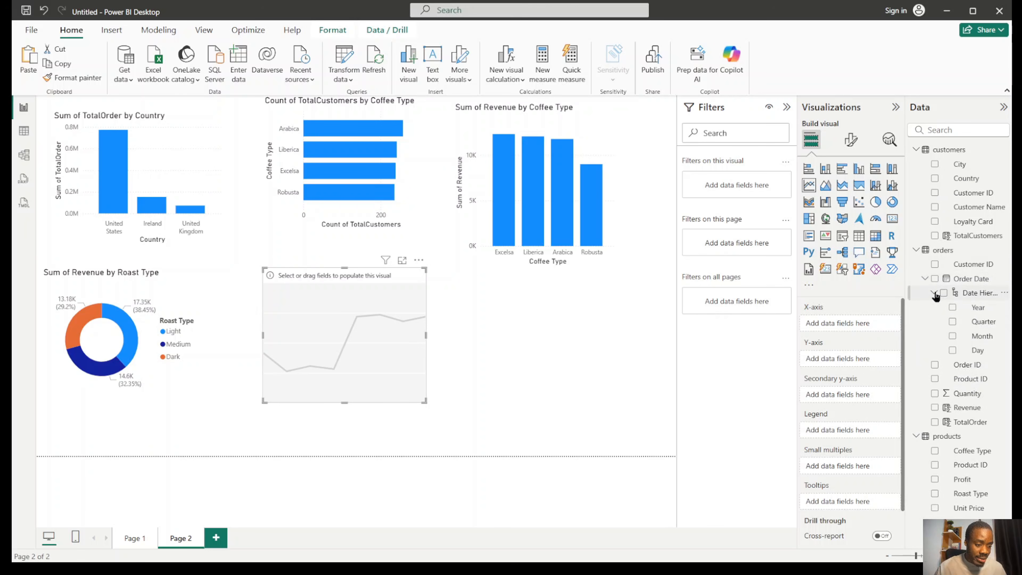
drag(995, 338, 386, 347)
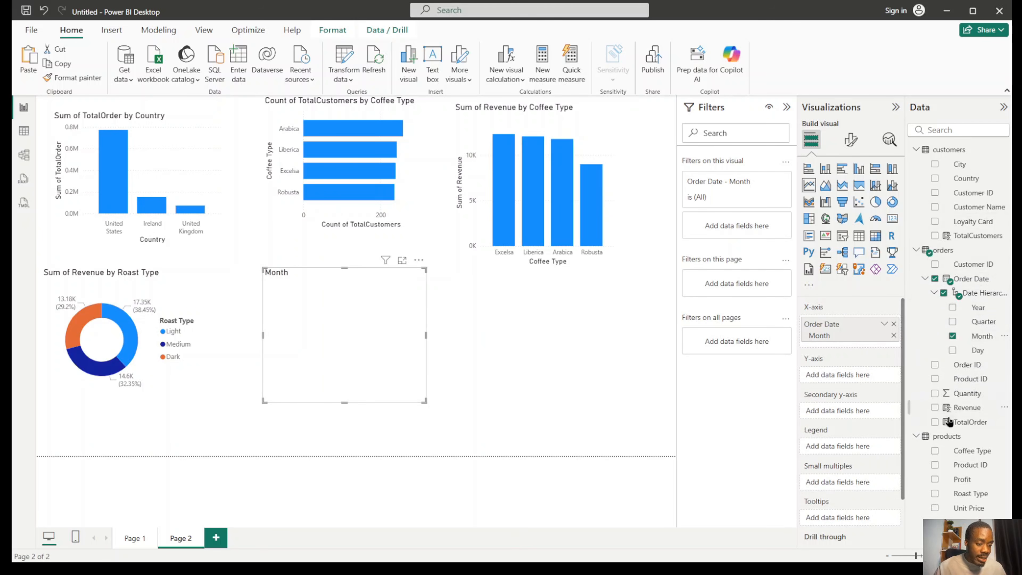
drag(966, 407, 414, 386)
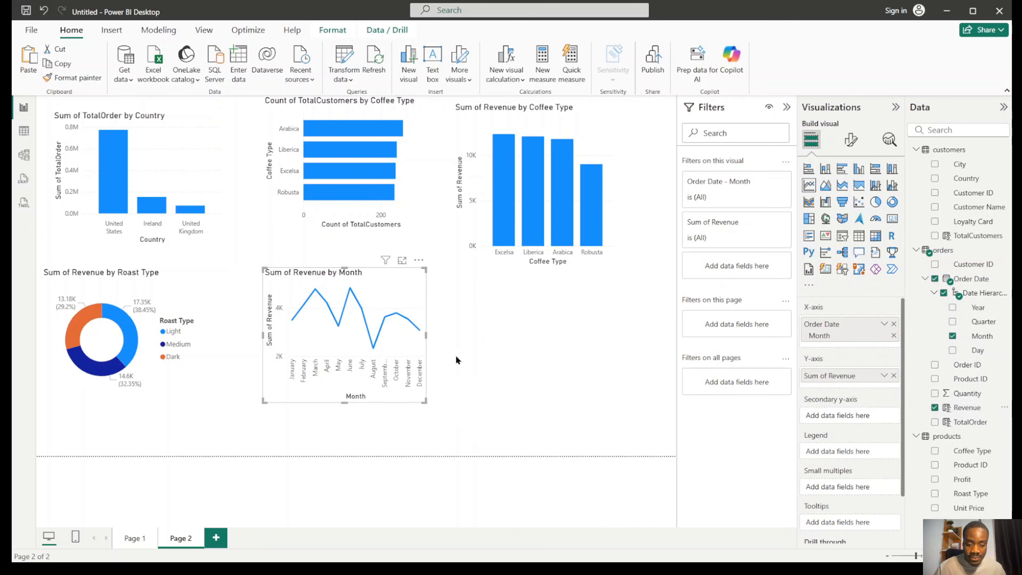
Widen the monthly revenue line chart to span beneath both Coffee Type charts and move it slightly lower.
drag(426, 333, 650, 342)
drag(610, 315, 620, 349)
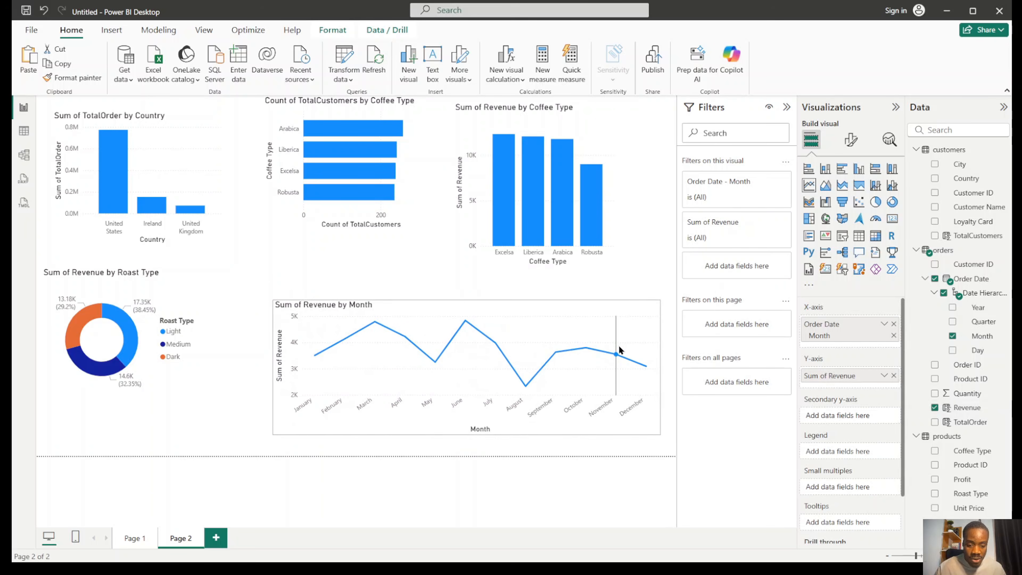
click(213, 406)
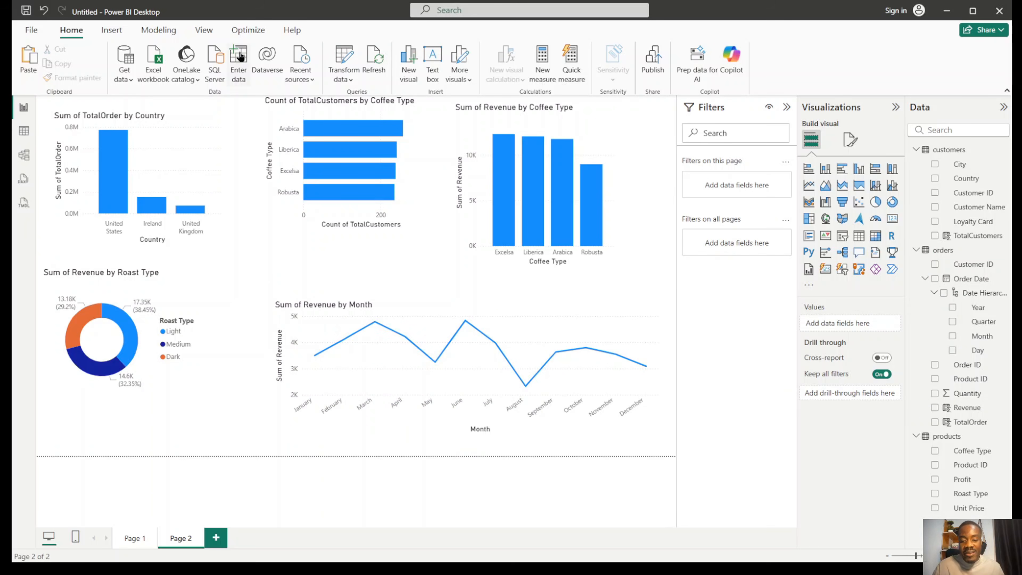
Shift the three upper charts and the Roast Type donut down and rightward to free a strip along the page's upper edge.
click(205, 141)
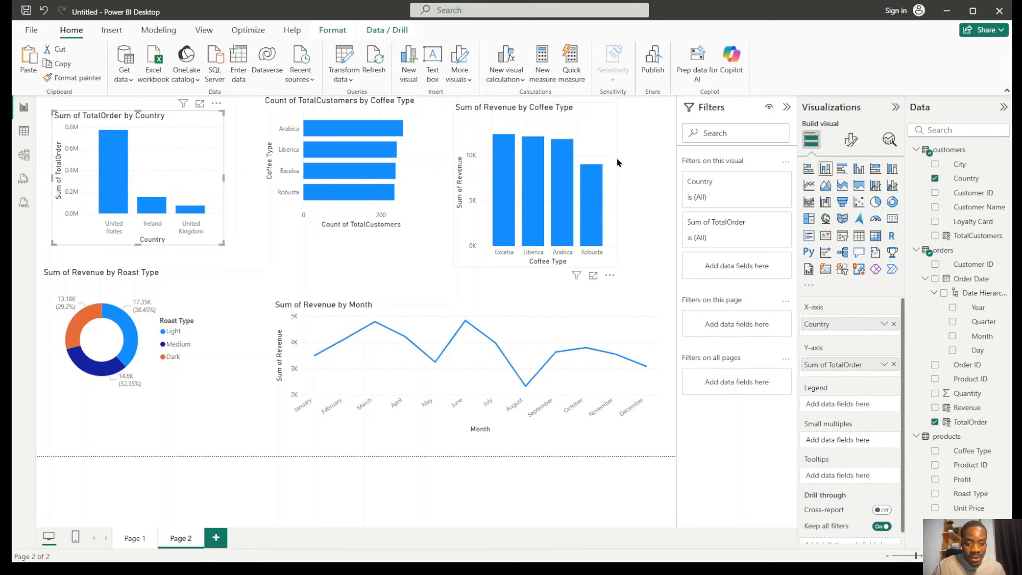
click(536, 116)
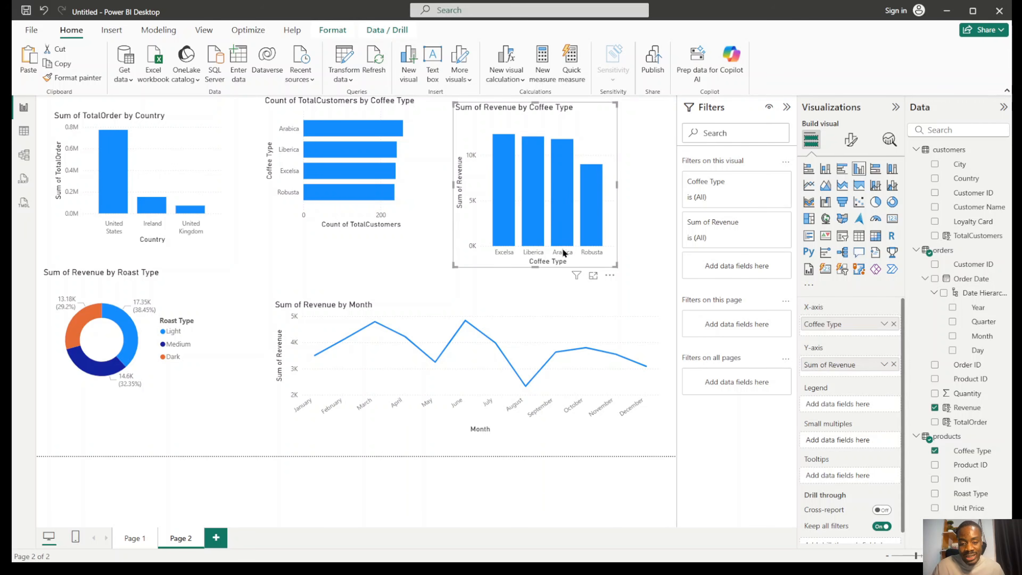
click(417, 194)
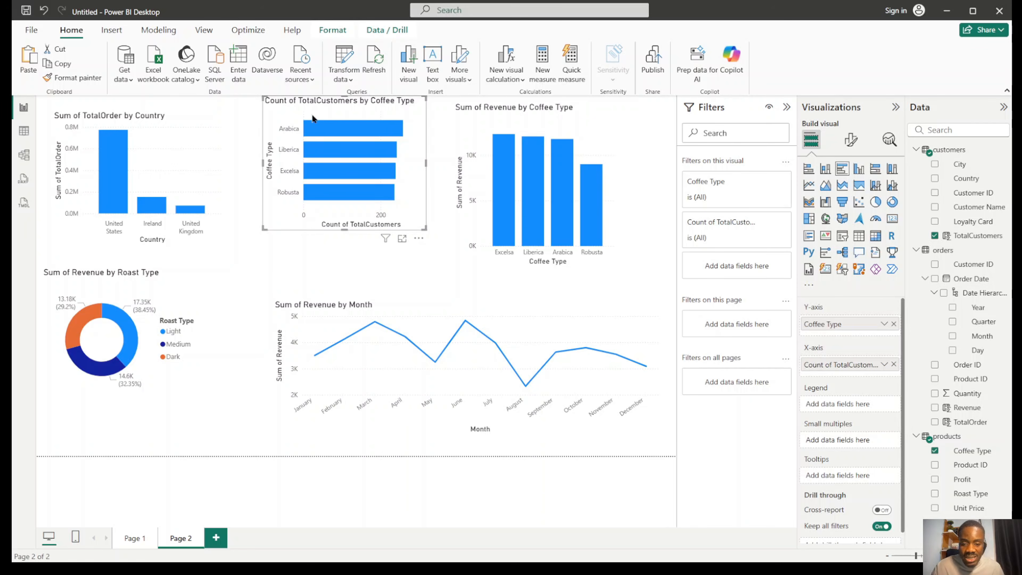
drag(415, 126, 407, 189)
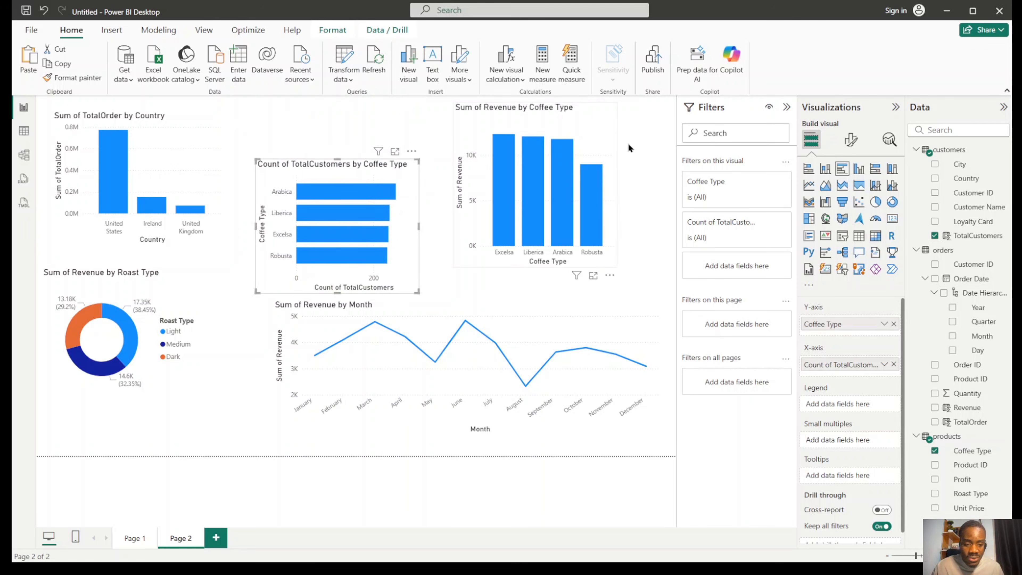
drag(628, 148, 660, 208)
drag(420, 208, 435, 212)
click(191, 167)
drag(191, 167, 210, 201)
drag(197, 296, 243, 327)
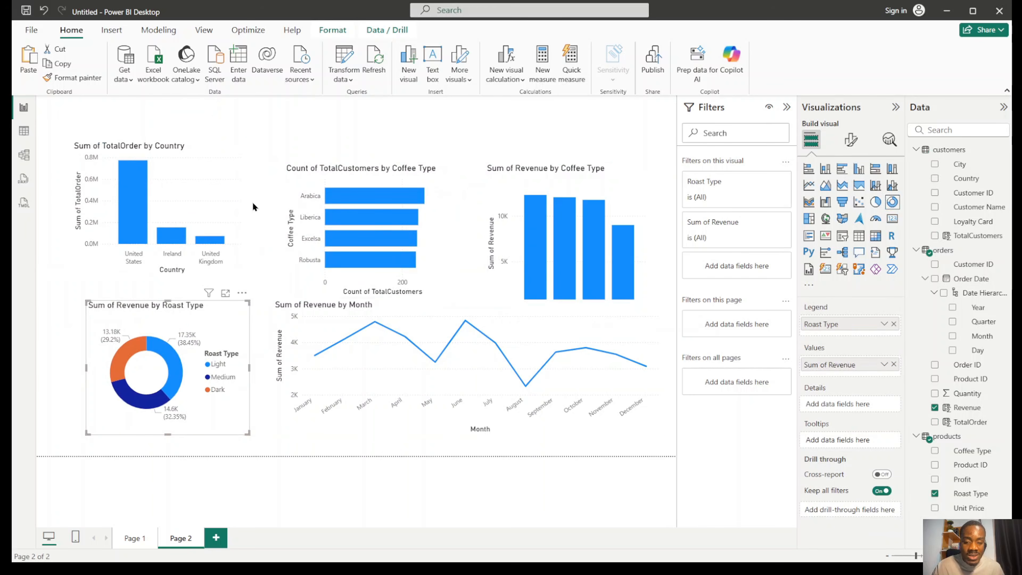
drag(228, 195, 257, 202)
drag(247, 321, 265, 322)
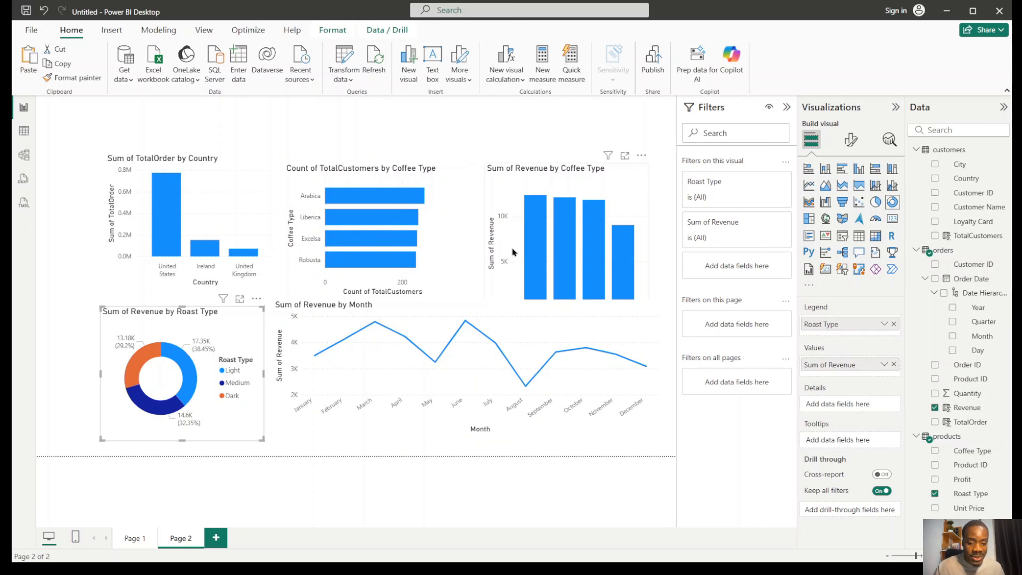
click(575, 134)
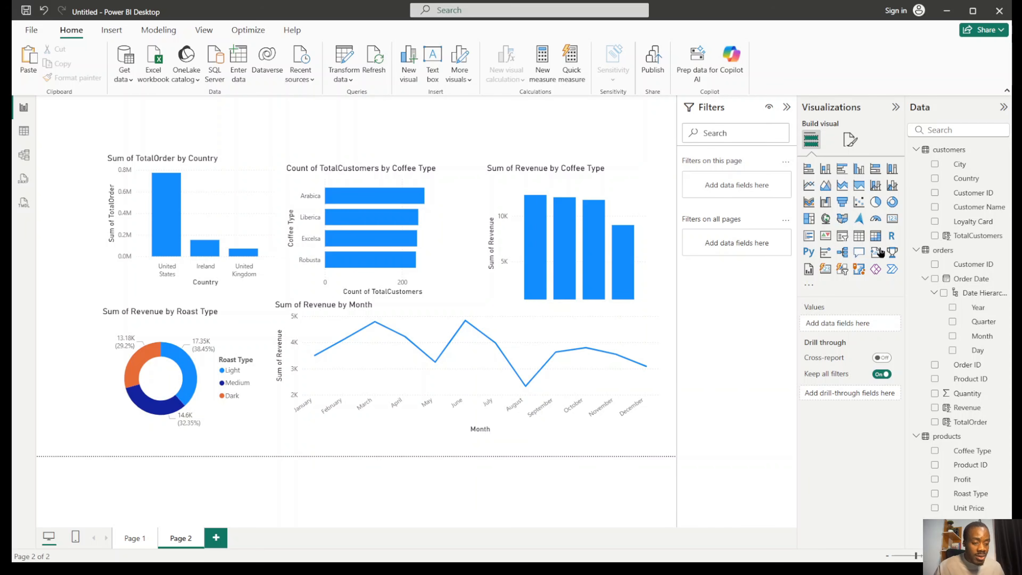
Add a card for Revenue, place it in the page's upper-right corner and shorten it to sit above the charts.
click(892, 220)
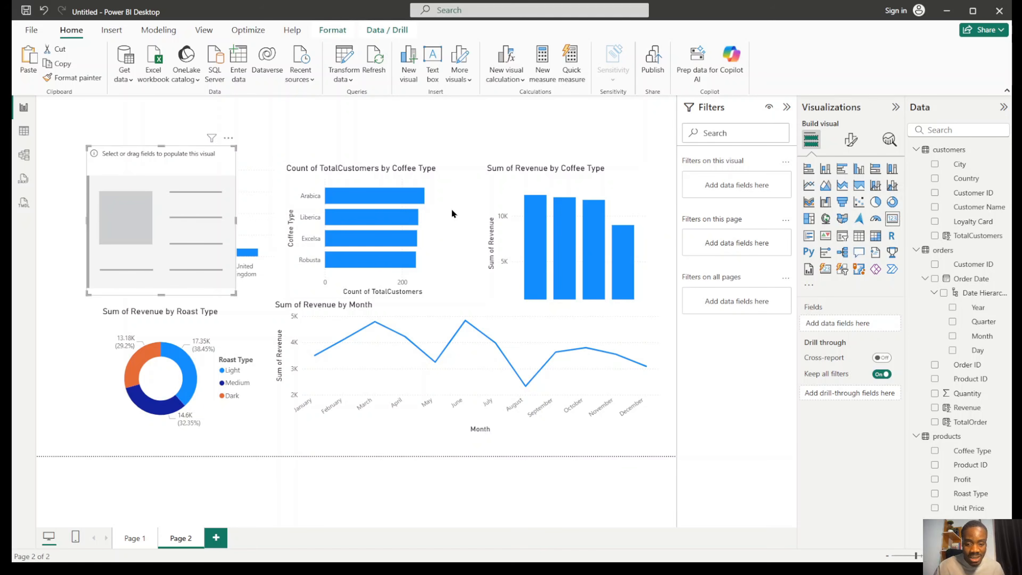
drag(177, 179, 621, 131)
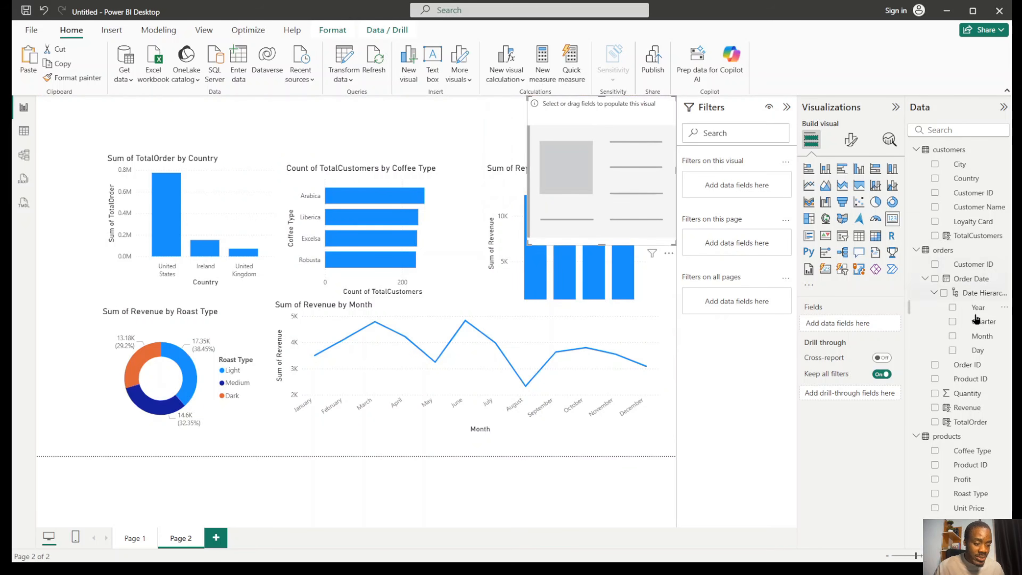
click(966, 407)
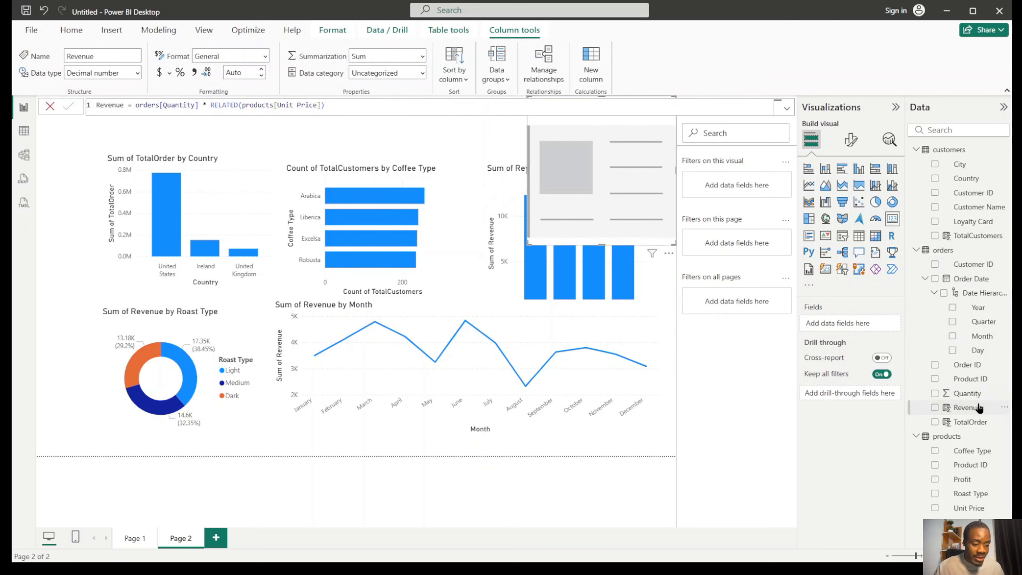
drag(974, 407, 861, 325)
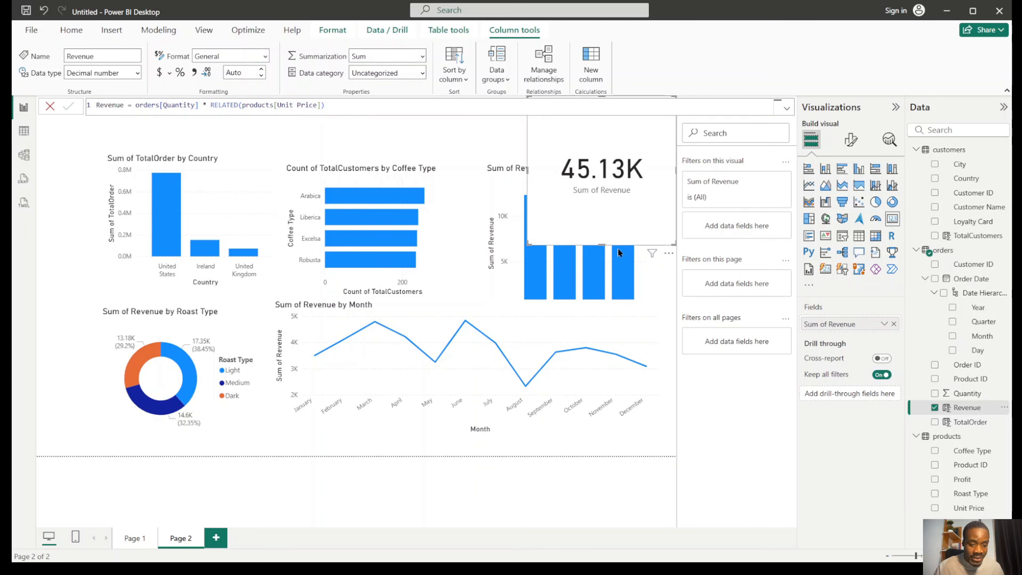
drag(607, 227, 652, 126)
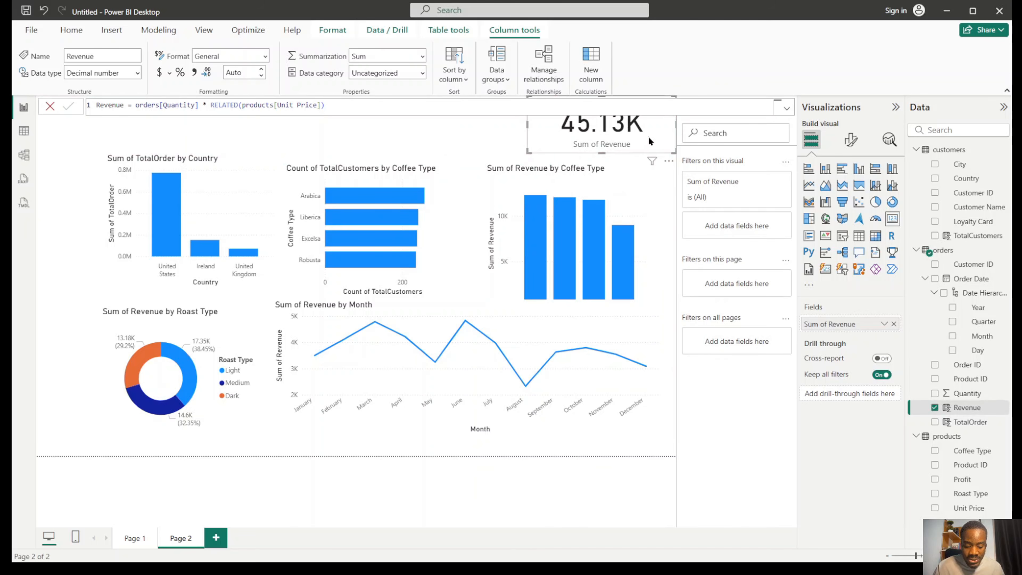
Duplicate the Revenue card, place the copy to its left and replace its field with TotalOrder.
key(ctrl+v)
drag(644, 141, 476, 133)
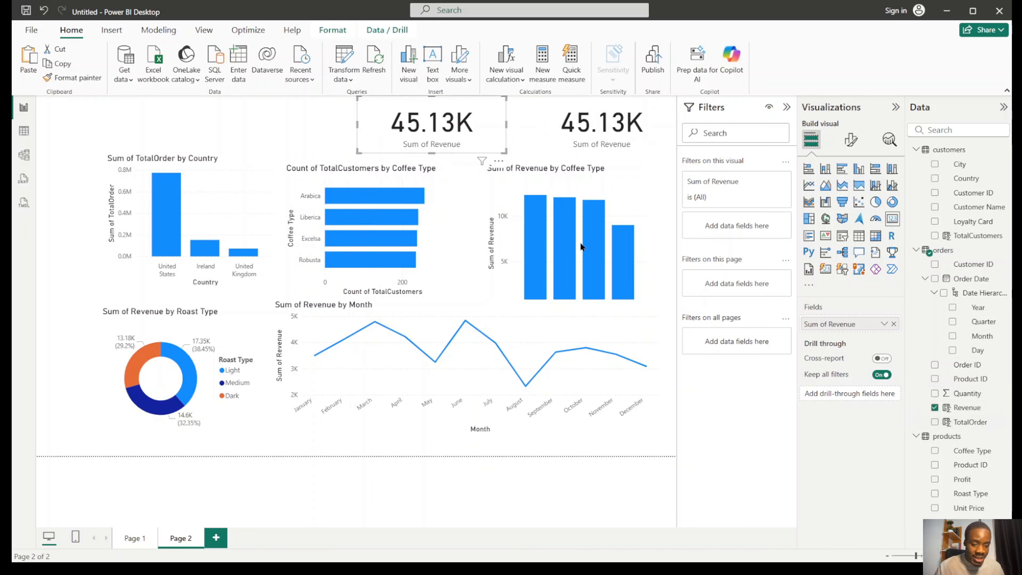
click(894, 324)
drag(976, 423, 467, 128)
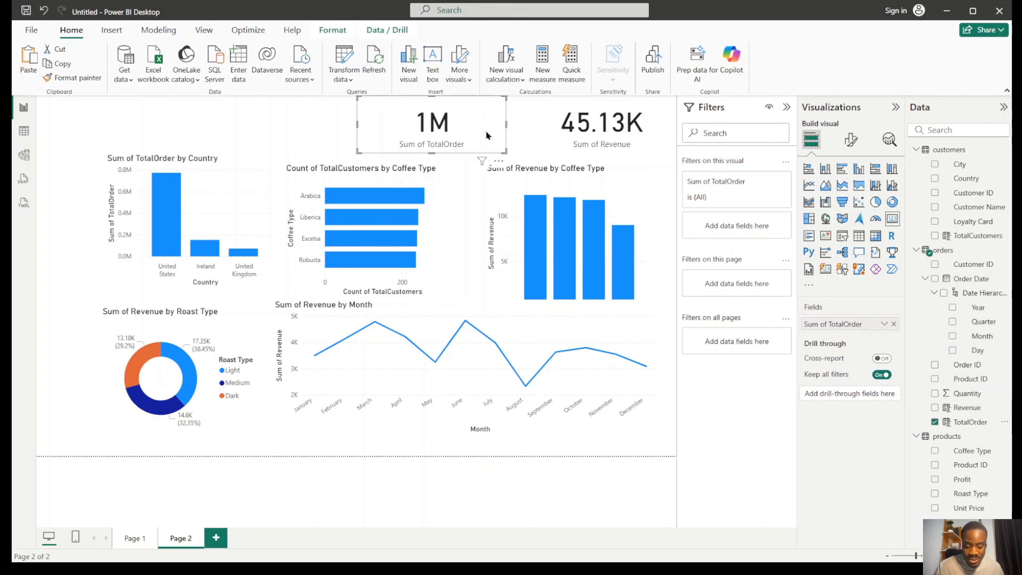
Paste another card copy to the left of the TotalOrder card and replace its field with TotalCustomers.
key(ctrl+v)
drag(635, 131, 315, 132)
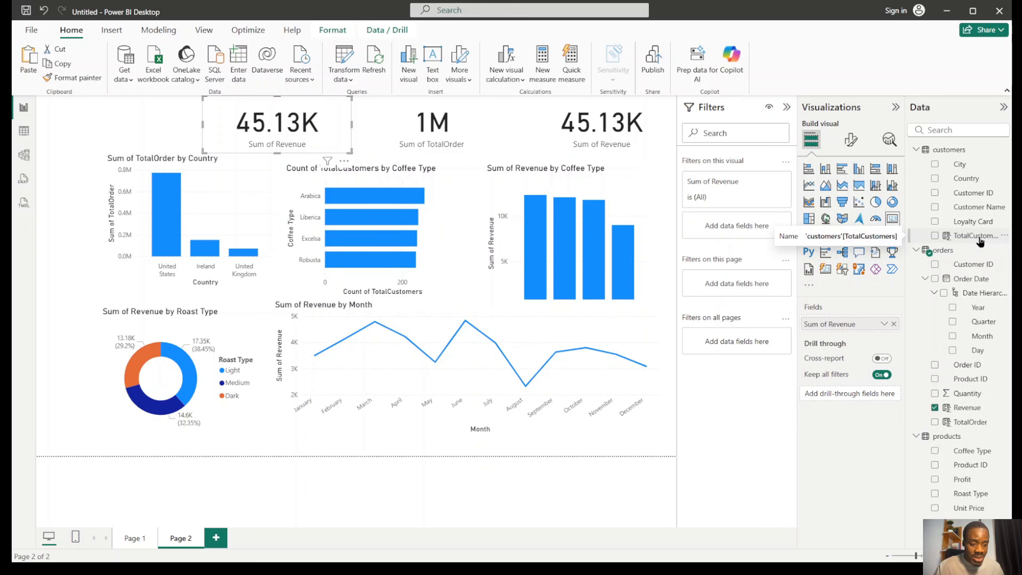
click(893, 324)
drag(993, 238, 892, 323)
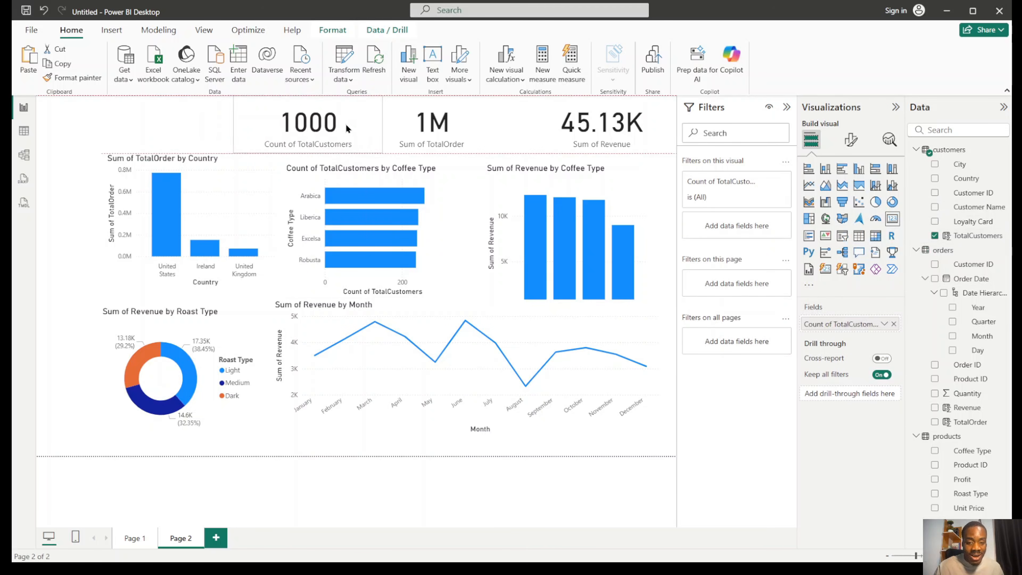
Narrow the TotalOrder card and shift both it and the TotalCustomers card closer to the Revenue card.
drag(347, 128, 354, 128)
click(539, 129)
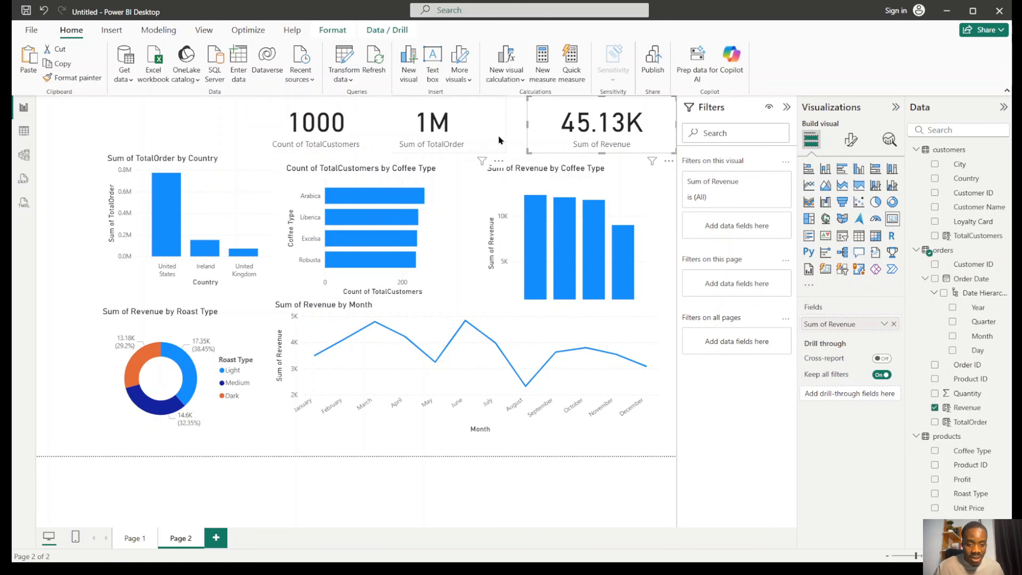
drag(499, 140, 516, 140)
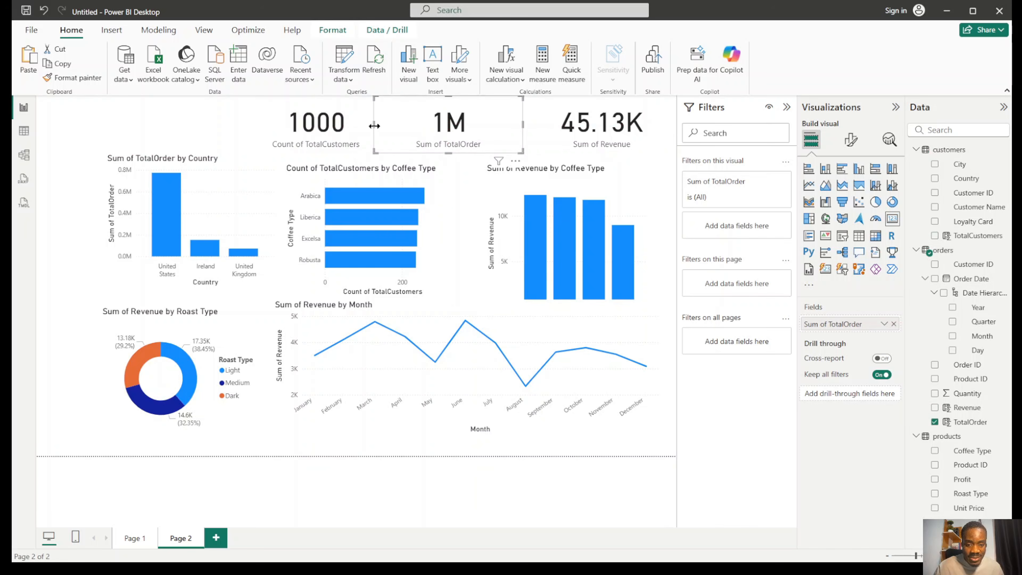
drag(374, 126, 407, 133)
drag(269, 129, 305, 120)
click(228, 126)
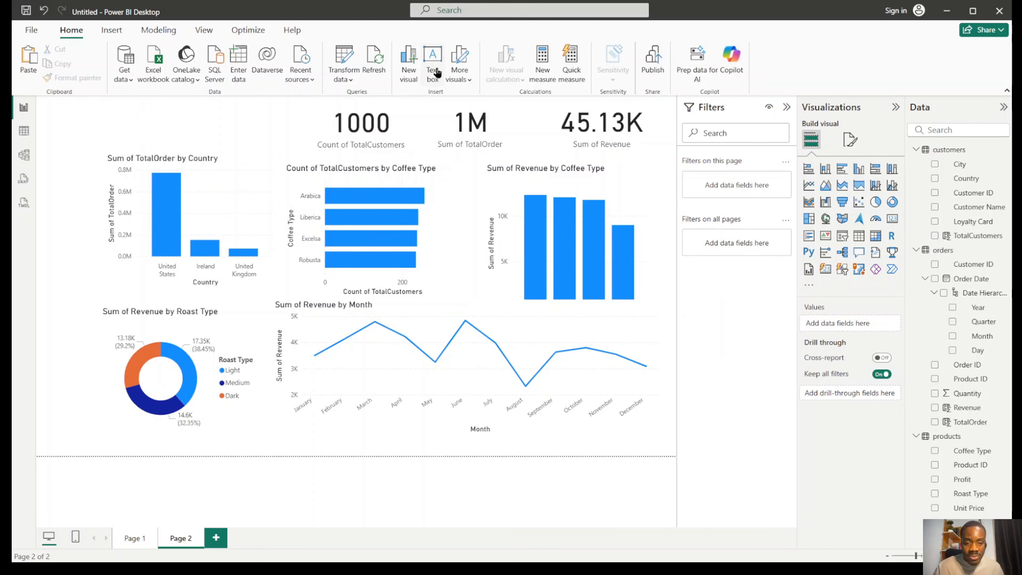
Insert a text box and place it in the page's upper-left corner.
click(432, 58)
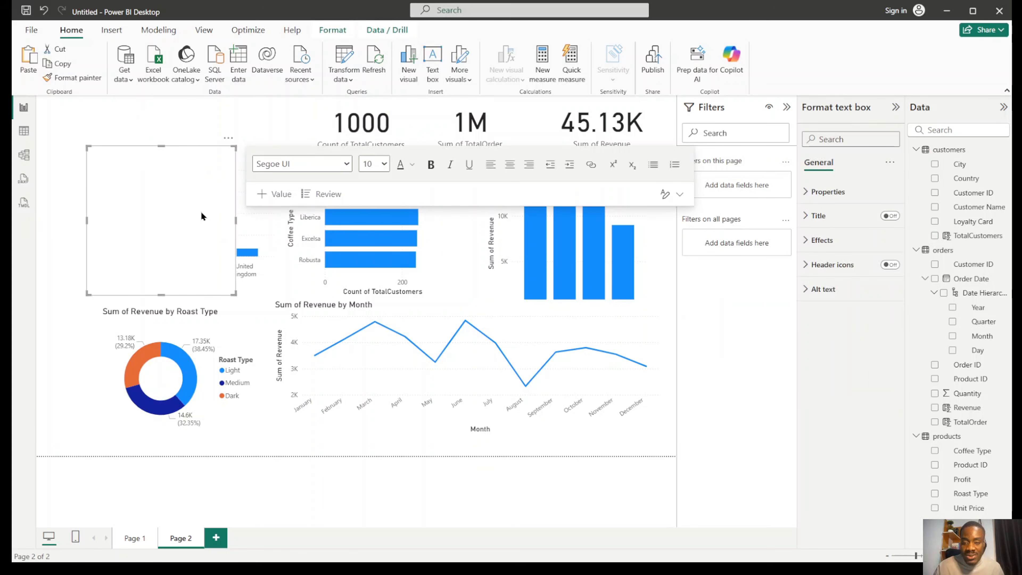
click(168, 154)
drag(228, 141, 155, 115)
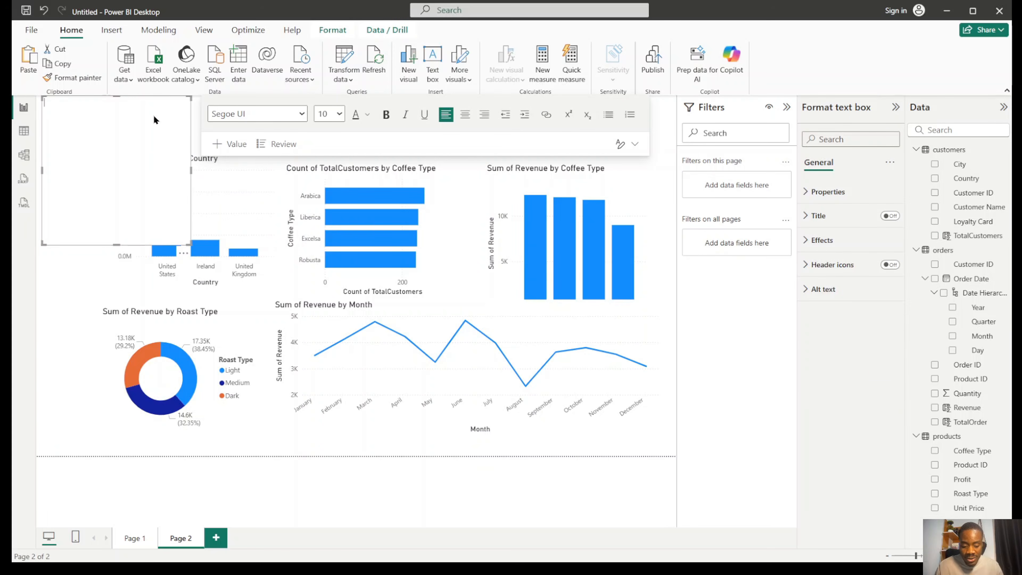
Enter "COFFEE ORDER ANALSYS Data With" plus the author's first name in the text box, and resize it to a wider, shallow title strip.
text(co)
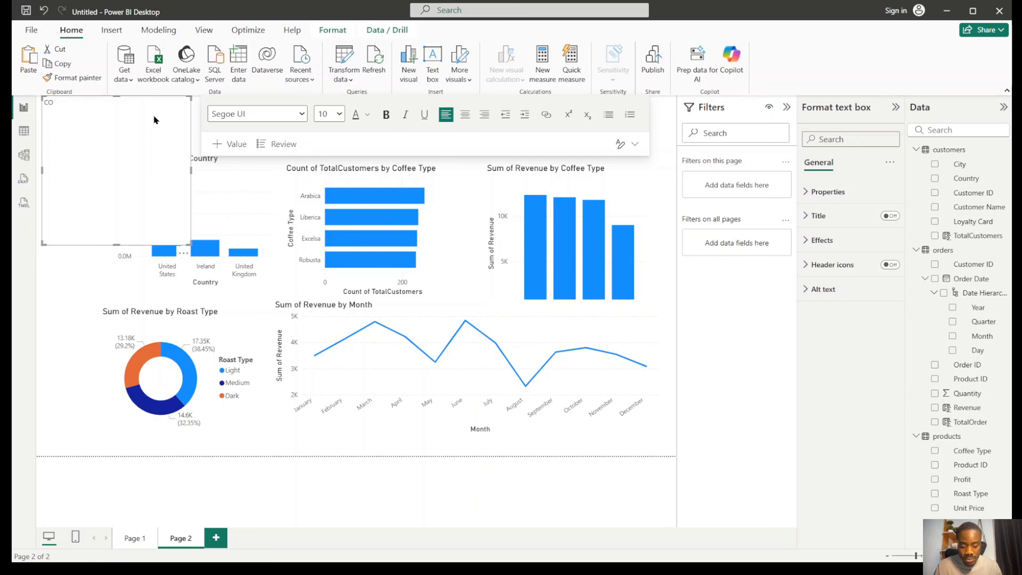
text(FFEE OERD)
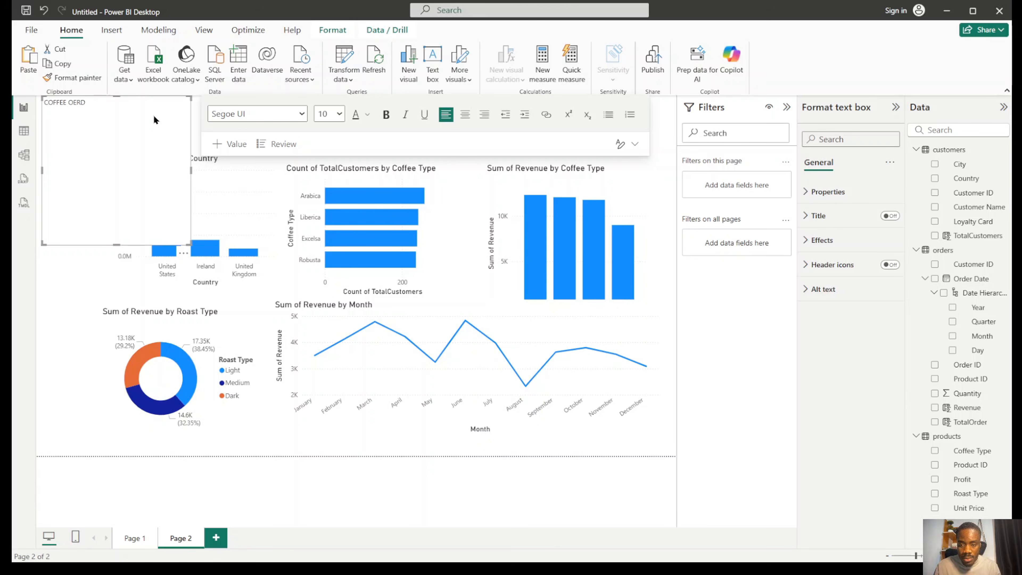
key(BackSpace)
key(BackSpace)
key(BackSpace)
text(REDRS)
key(BackSpace)
key(BackSpace)
key(BackSpace)
key(BackSpace)
text(DER A)
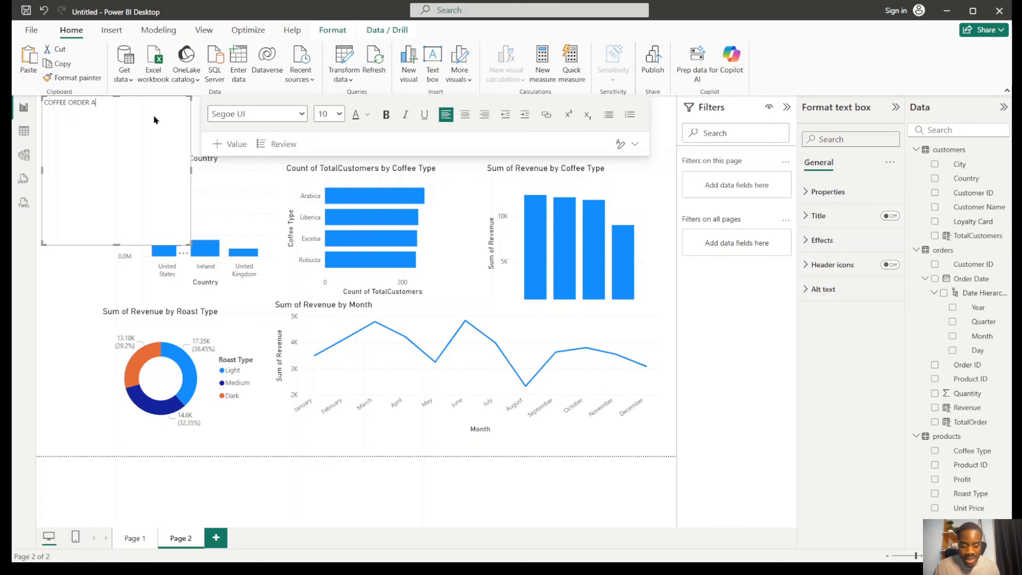
text(NALSYS)
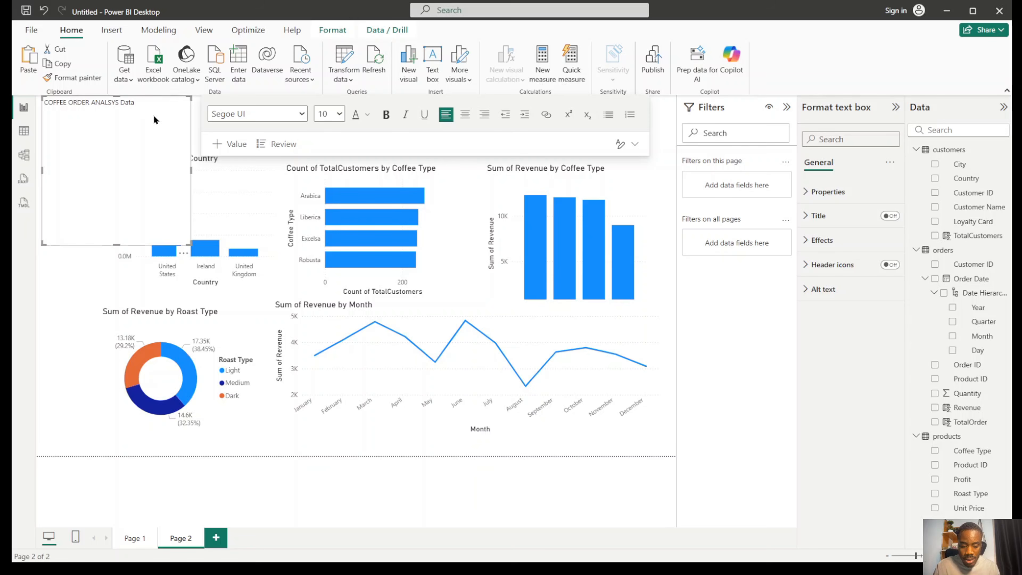
text(Data With Ezekiel)
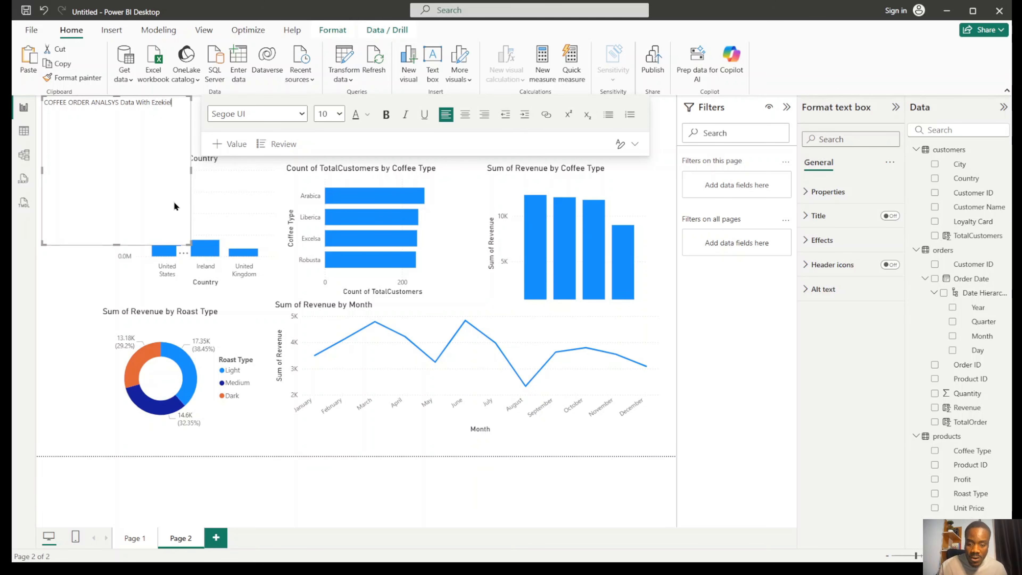
drag(189, 237, 234, 144)
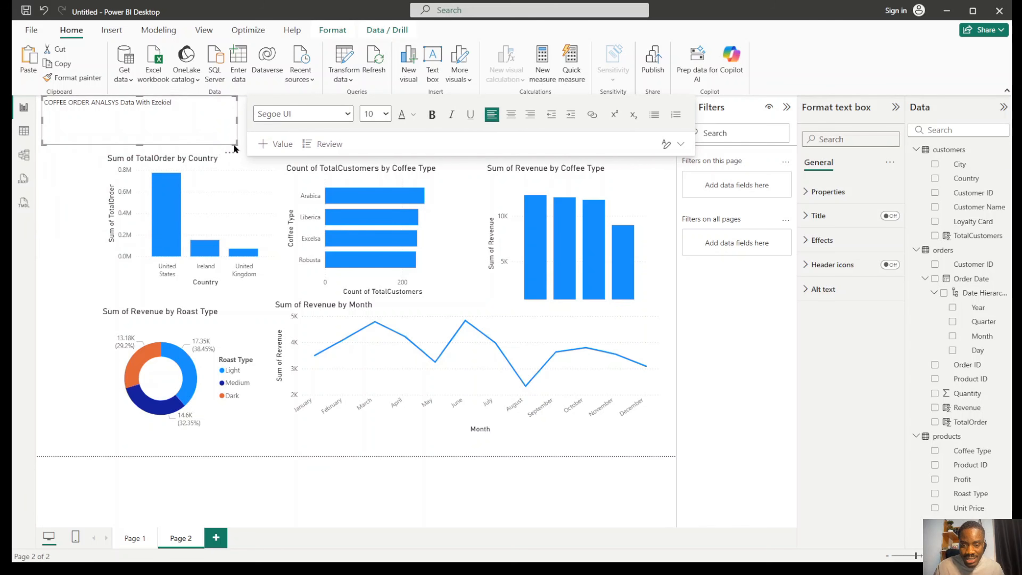
Make the whole dashboard title bold and set its font size to 16.
drag(183, 103, 43, 103)
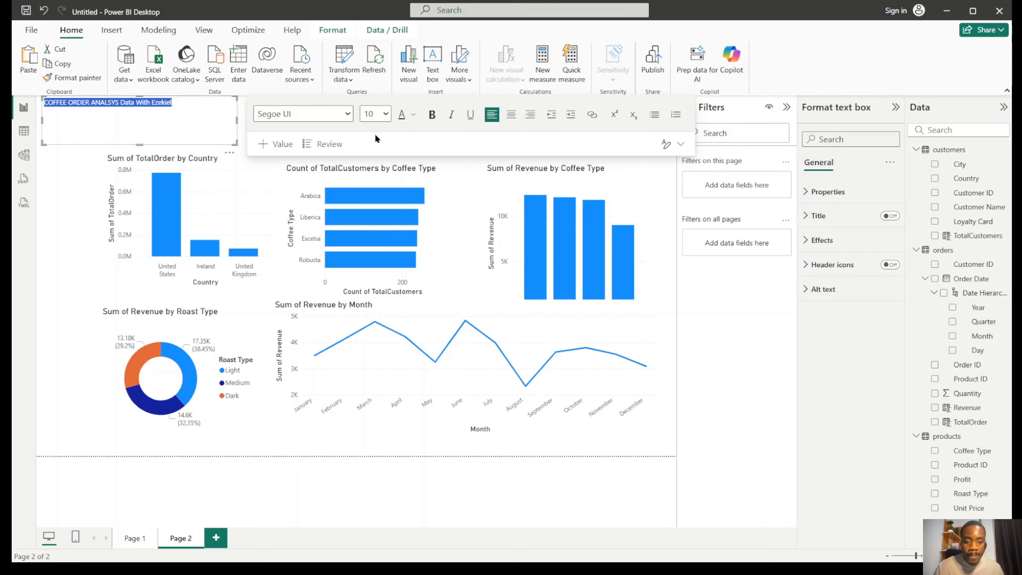
click(435, 117)
click(384, 114)
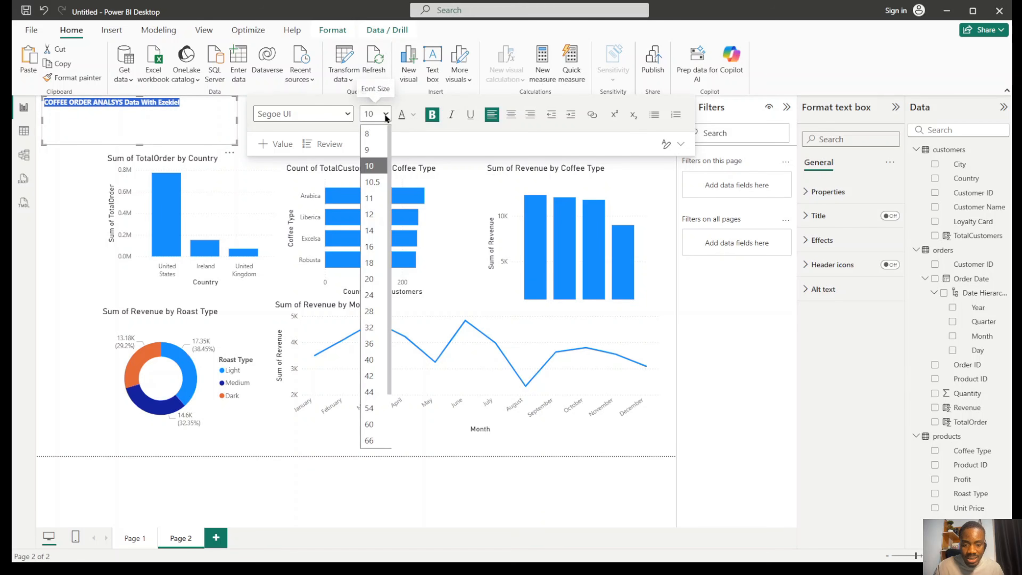
click(379, 201)
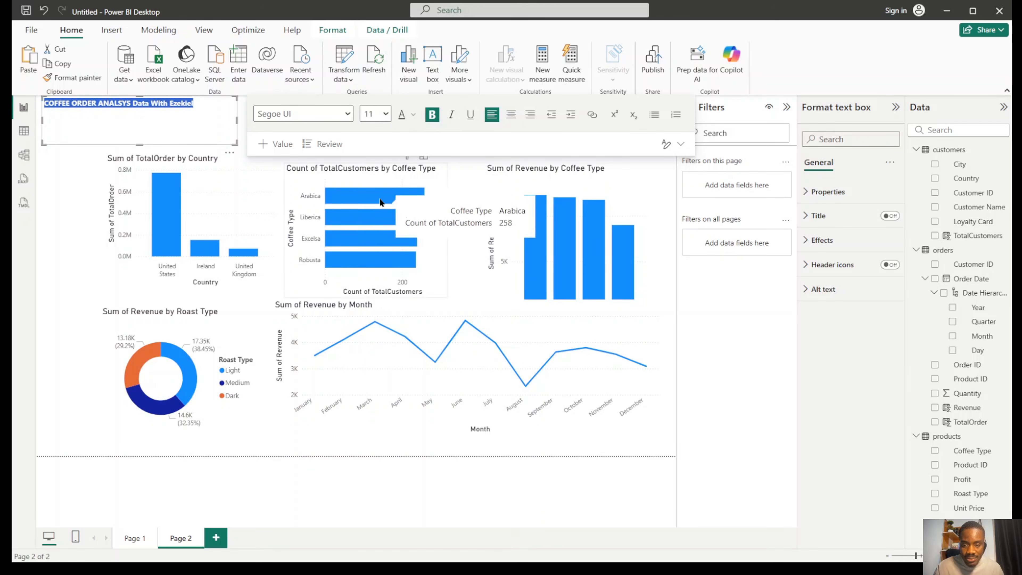
click(385, 114)
click(381, 290)
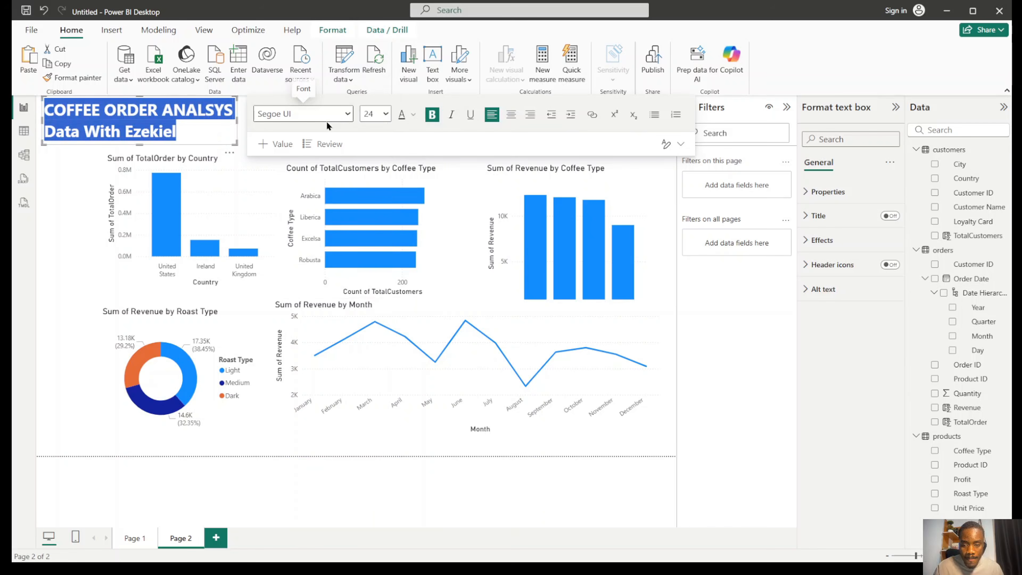
click(385, 114)
click(378, 265)
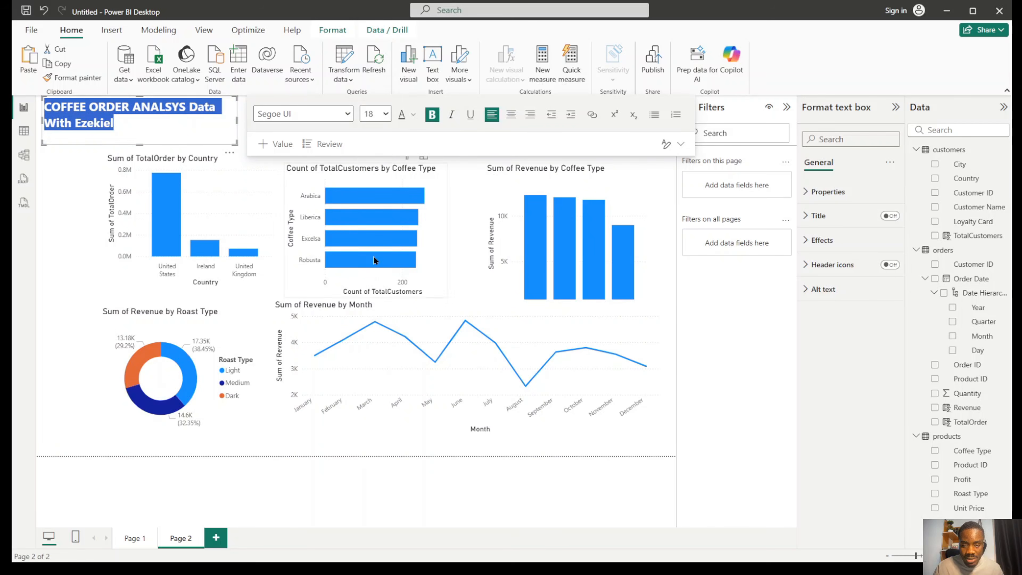
click(384, 114)
click(380, 247)
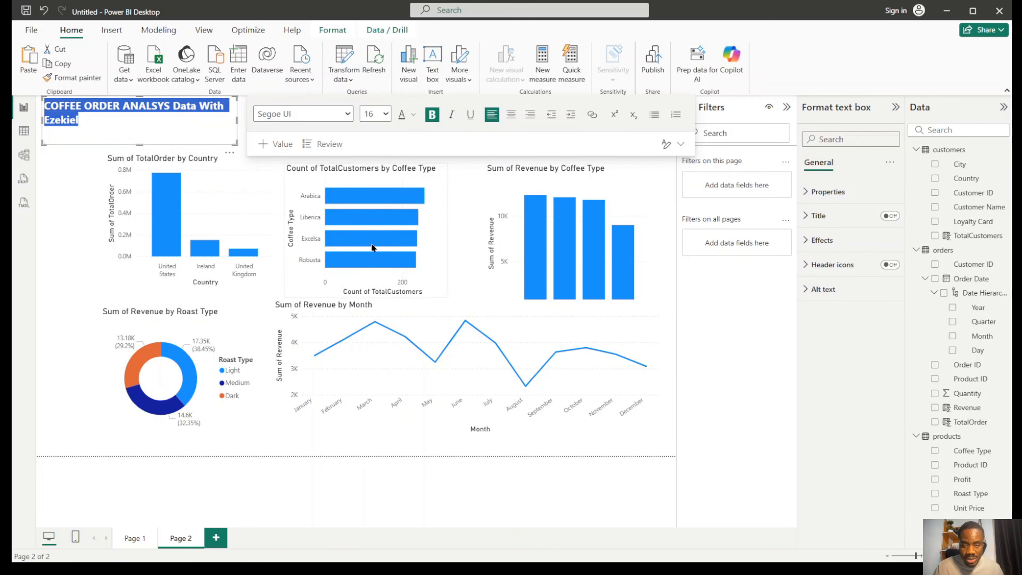
Widen the title text box until the title fits on one line, and center the text.
click(234, 123)
drag(238, 119, 272, 118)
click(228, 122)
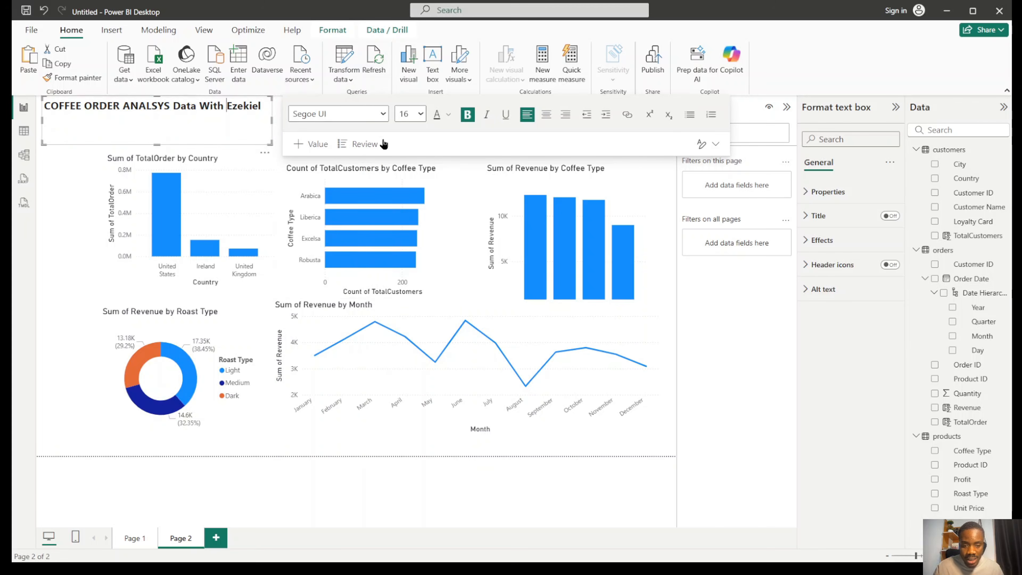
click(550, 121)
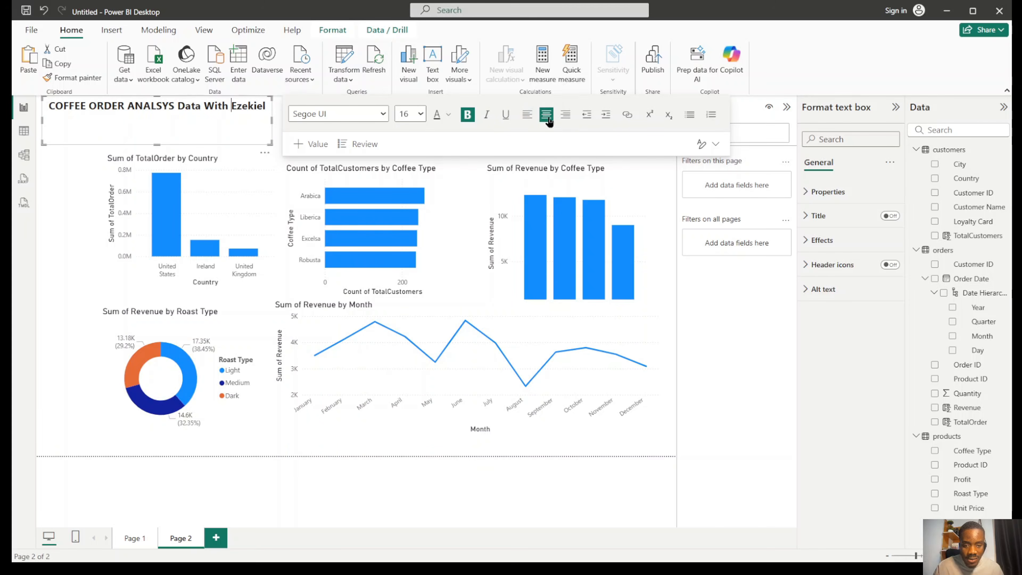
click(550, 120)
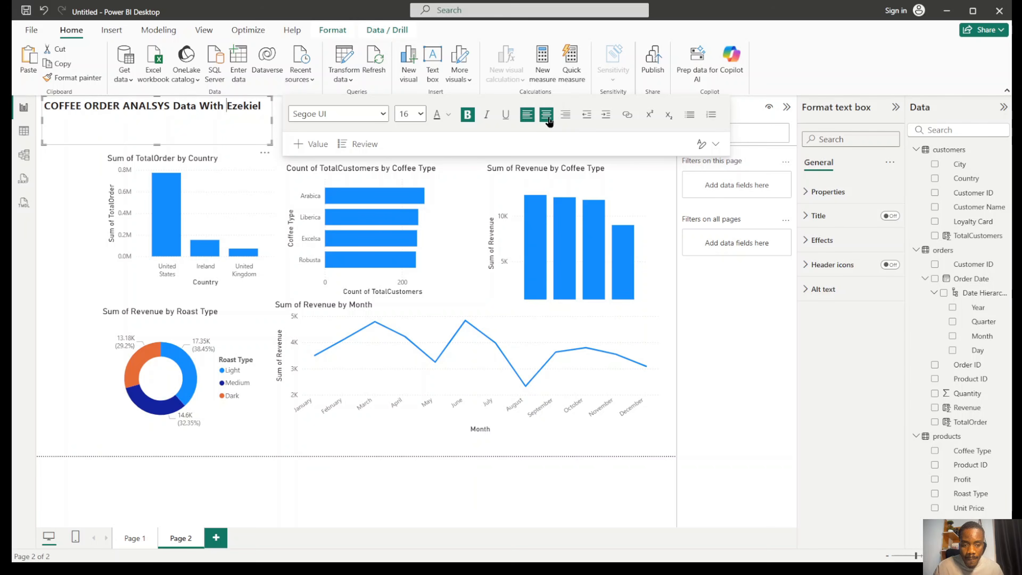
click(549, 120)
click(550, 120)
click(549, 121)
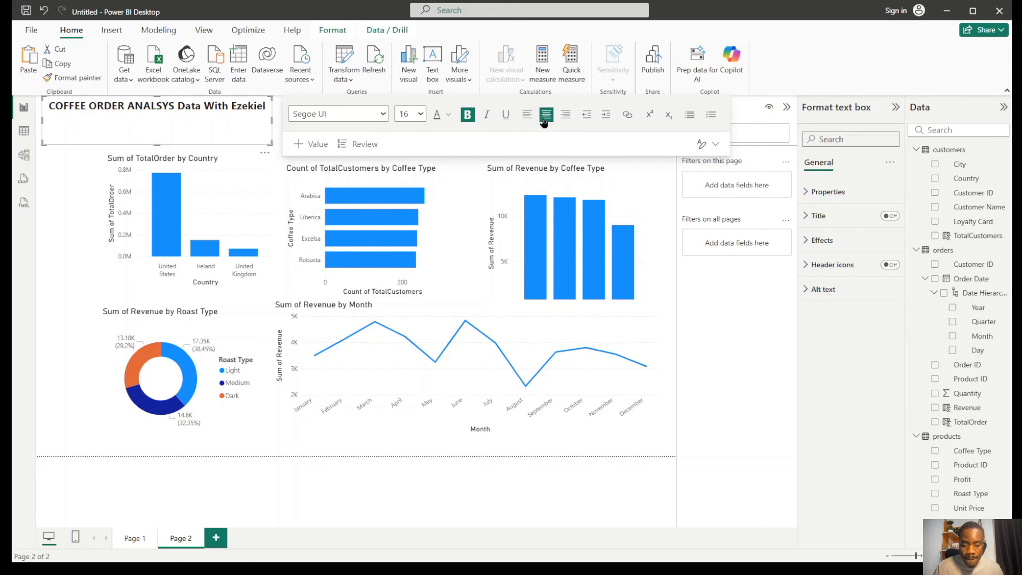
click(64, 194)
click(248, 125)
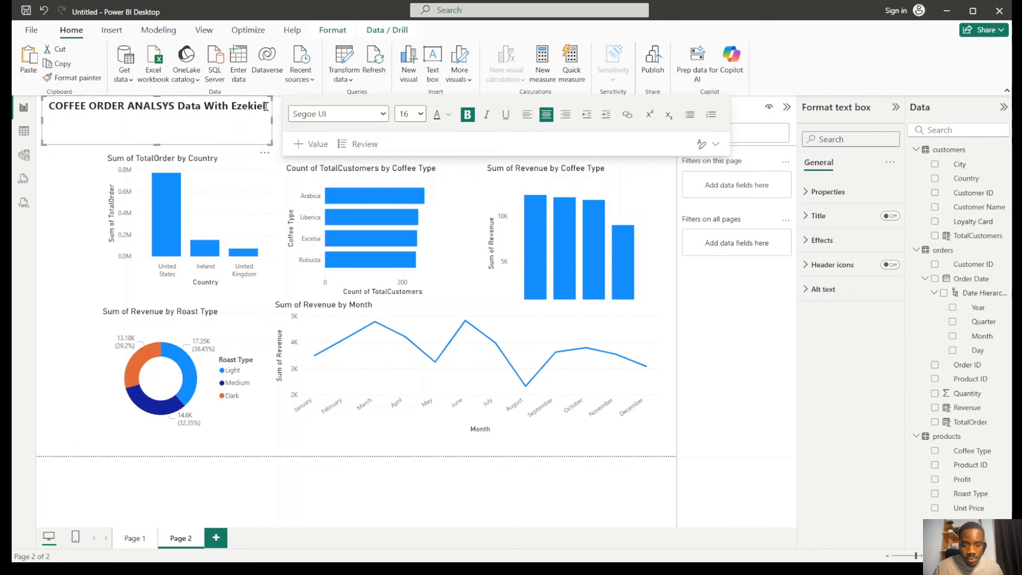
drag(266, 106, 28, 109)
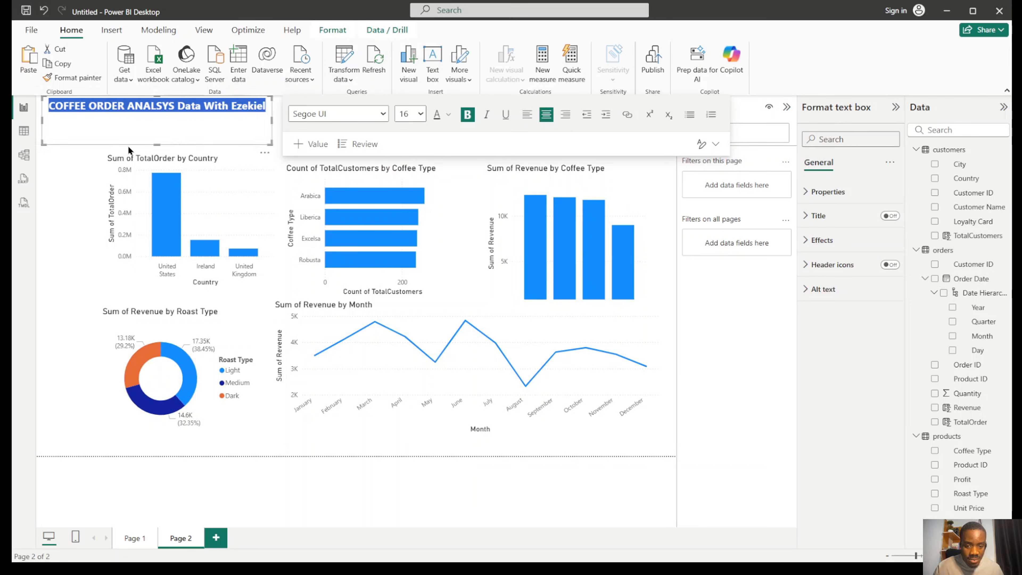
click(52, 181)
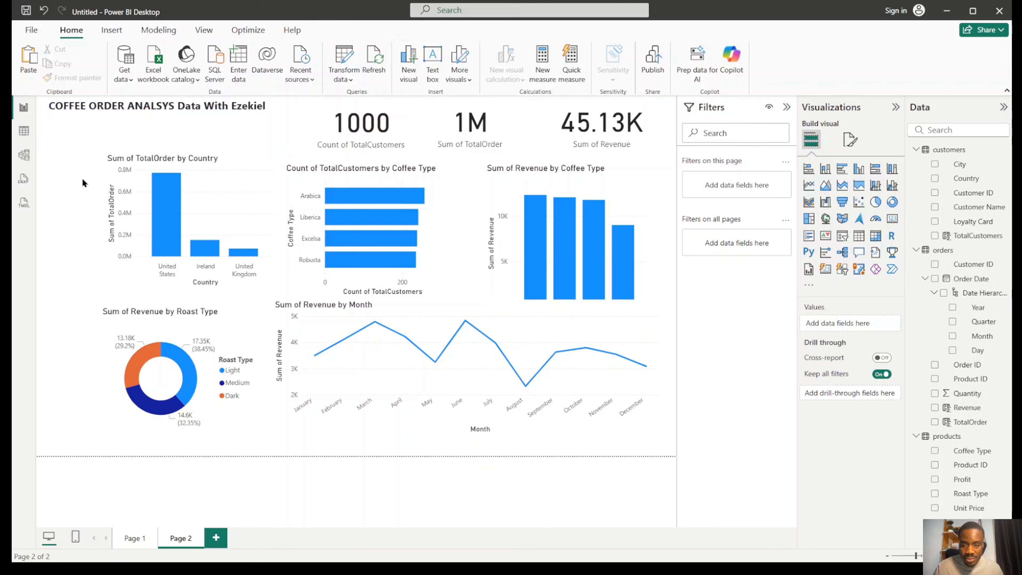
click(248, 124)
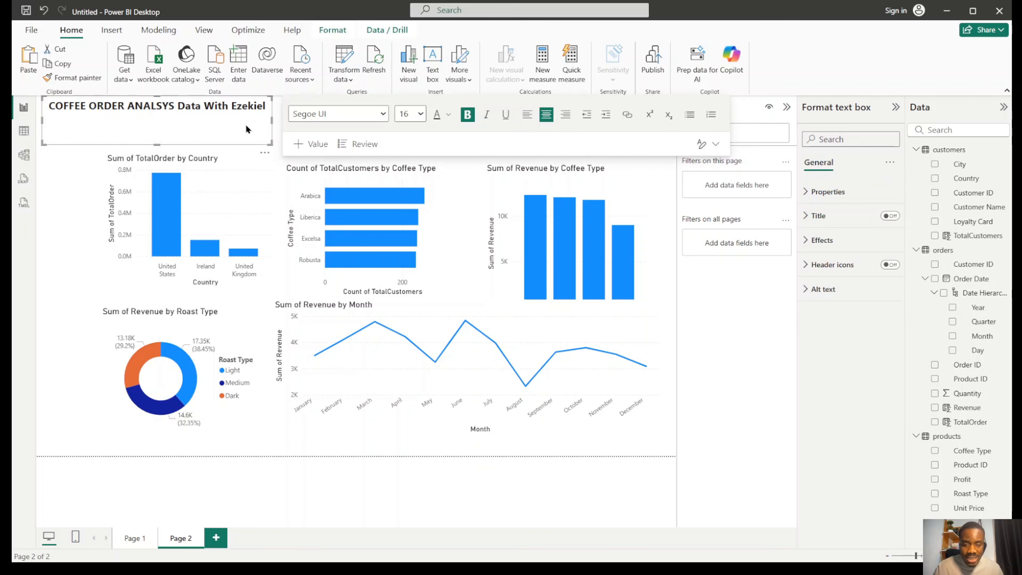
click(712, 301)
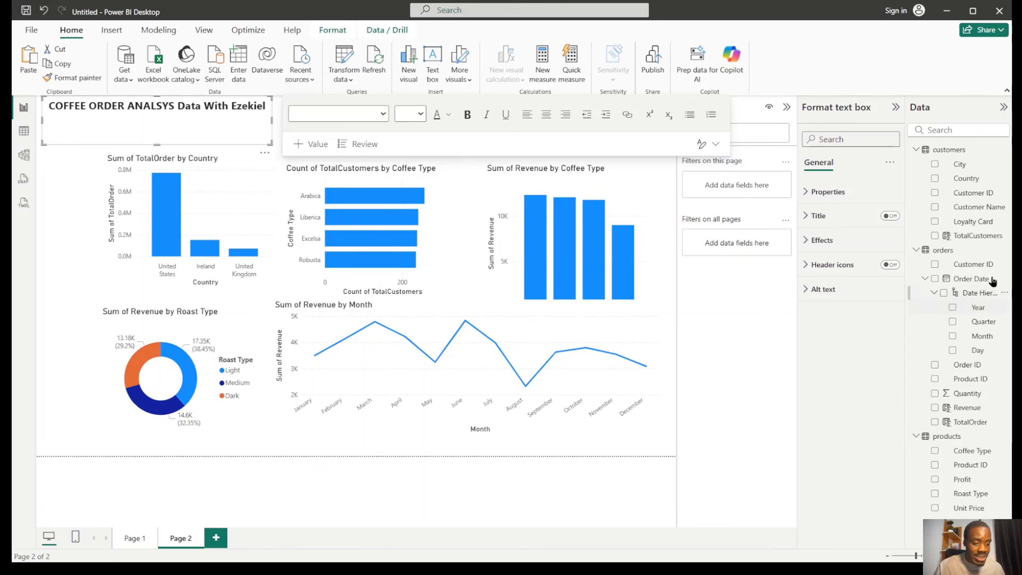
Examine the orders and customers tables, including the distinct values in the Loyalty Card column, and return to the report page.
click(23, 131)
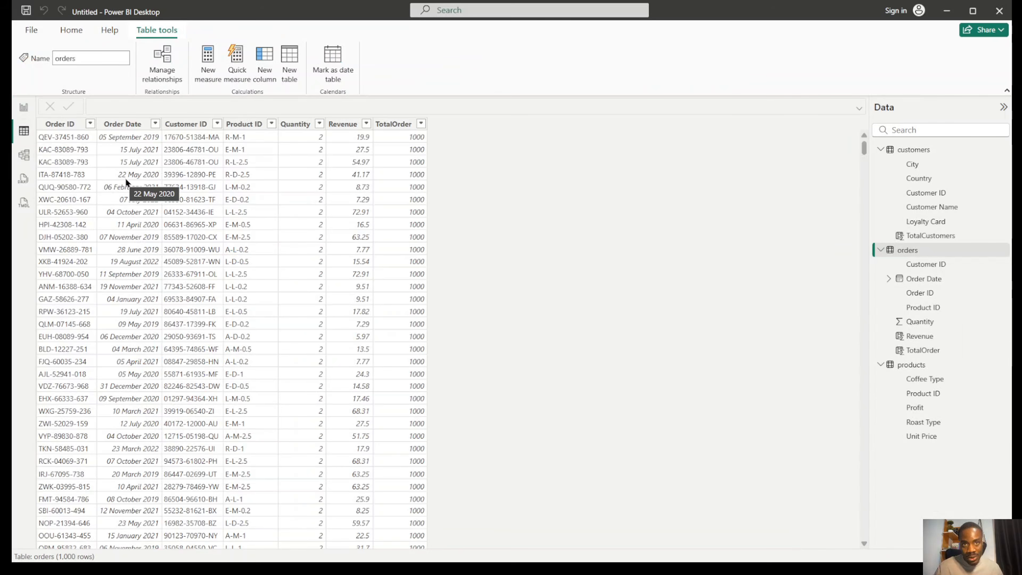
click(925, 149)
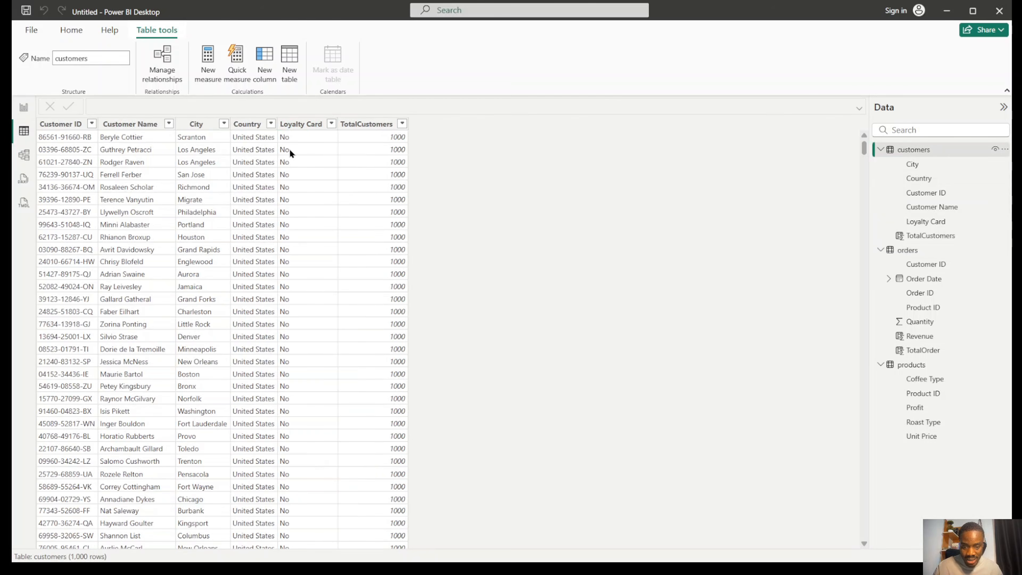
click(332, 124)
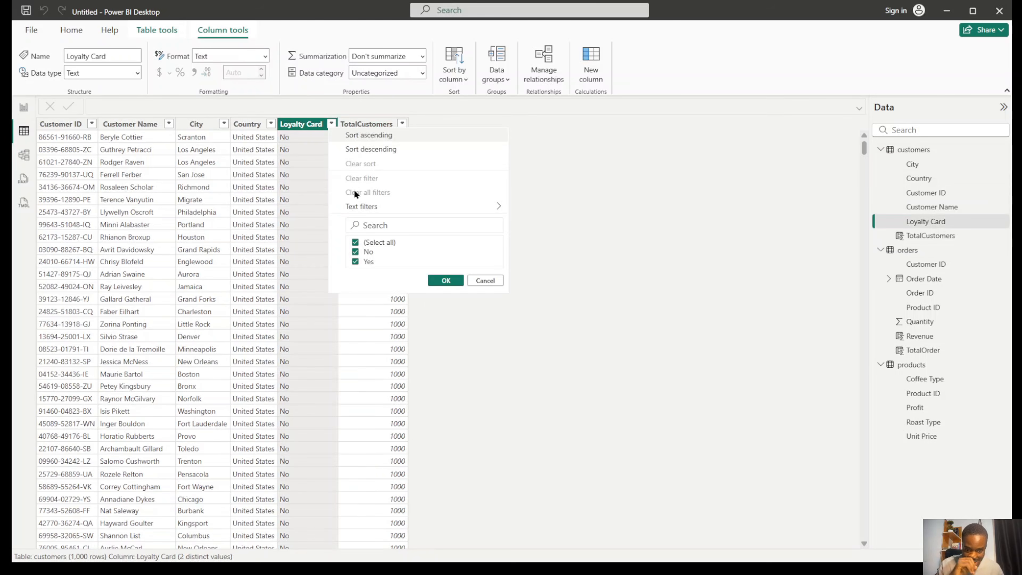
click(621, 215)
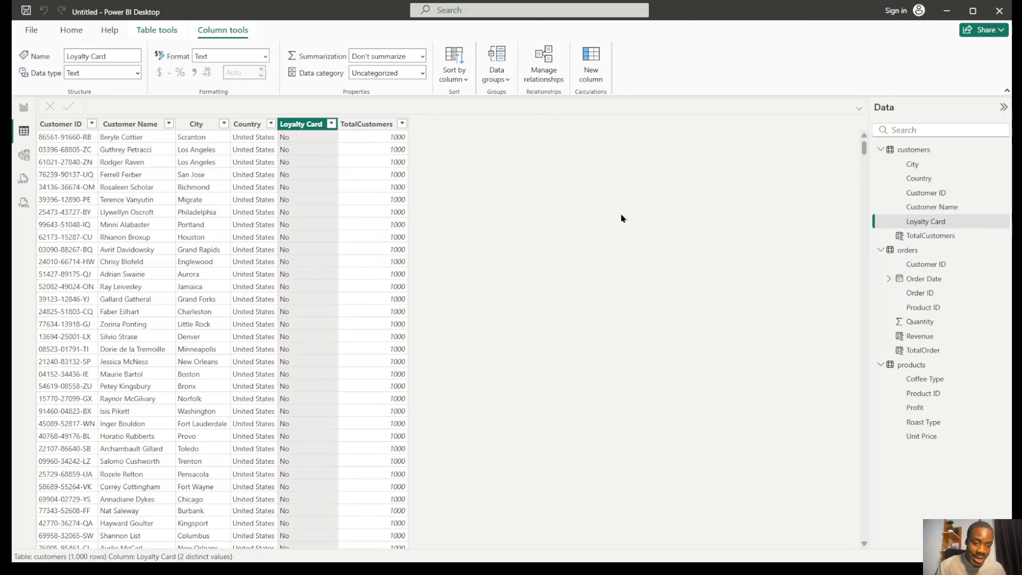
click(22, 108)
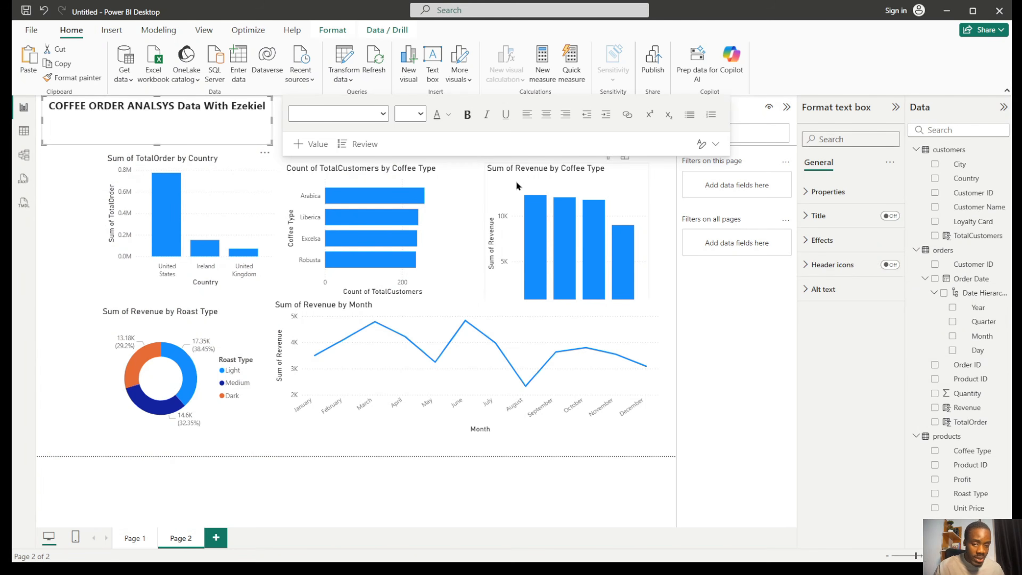
Add a slicer for the order date's Year, shrink it, and place it at the page's left edge beneath the title.
click(68, 225)
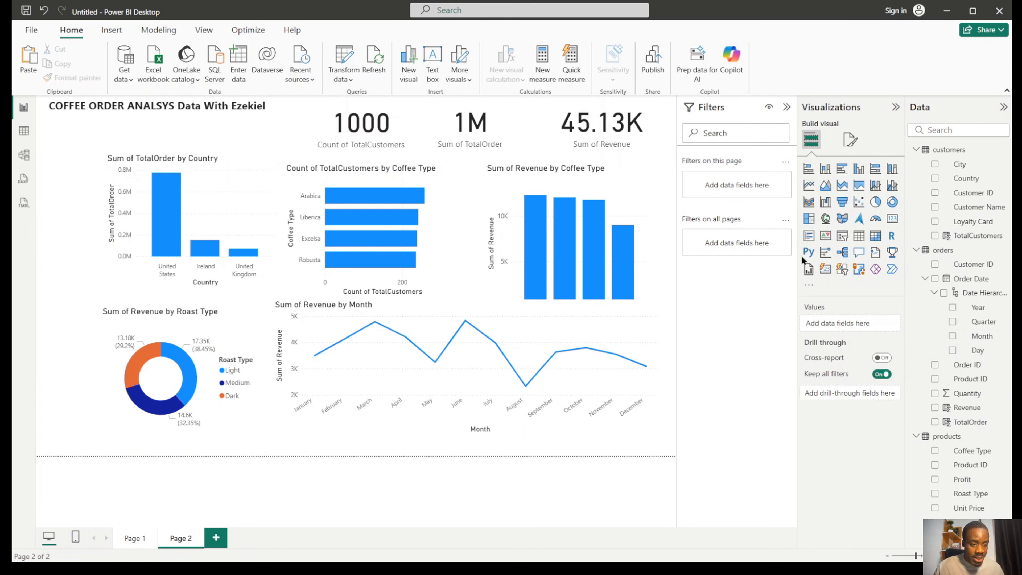
click(843, 238)
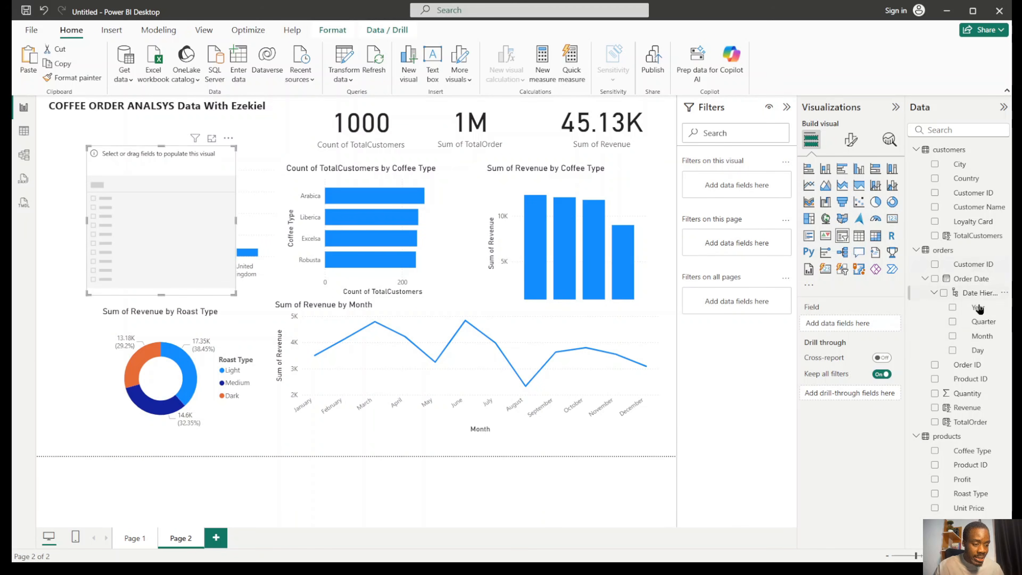
drag(978, 307, 225, 272)
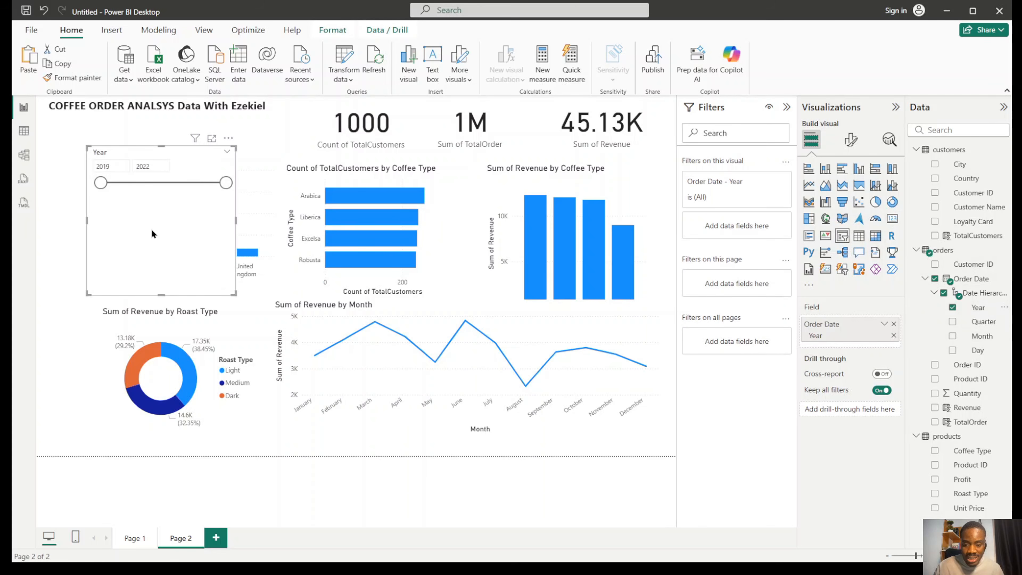
drag(173, 296, 173, 220)
drag(236, 183, 193, 185)
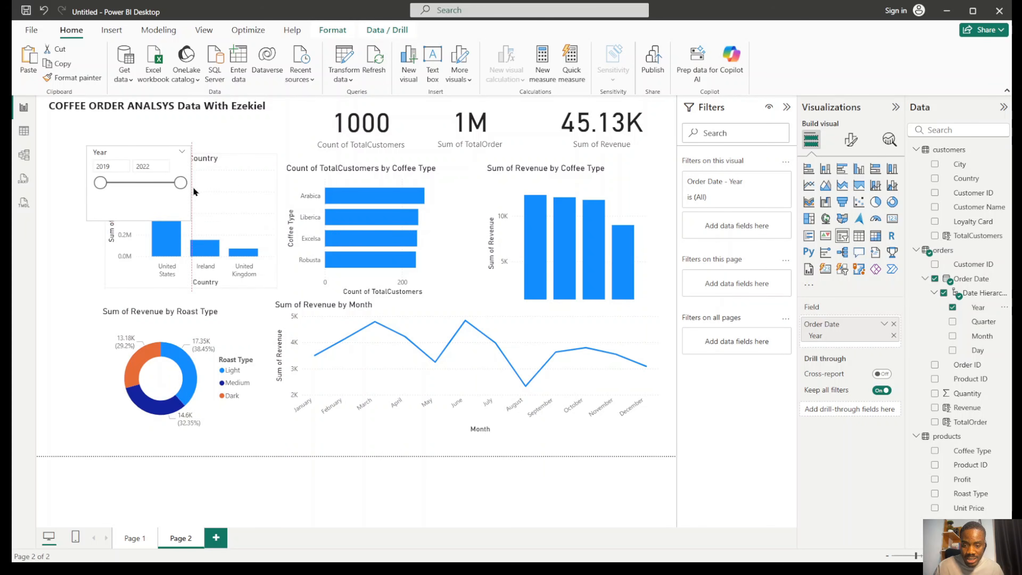
drag(149, 219, 106, 167)
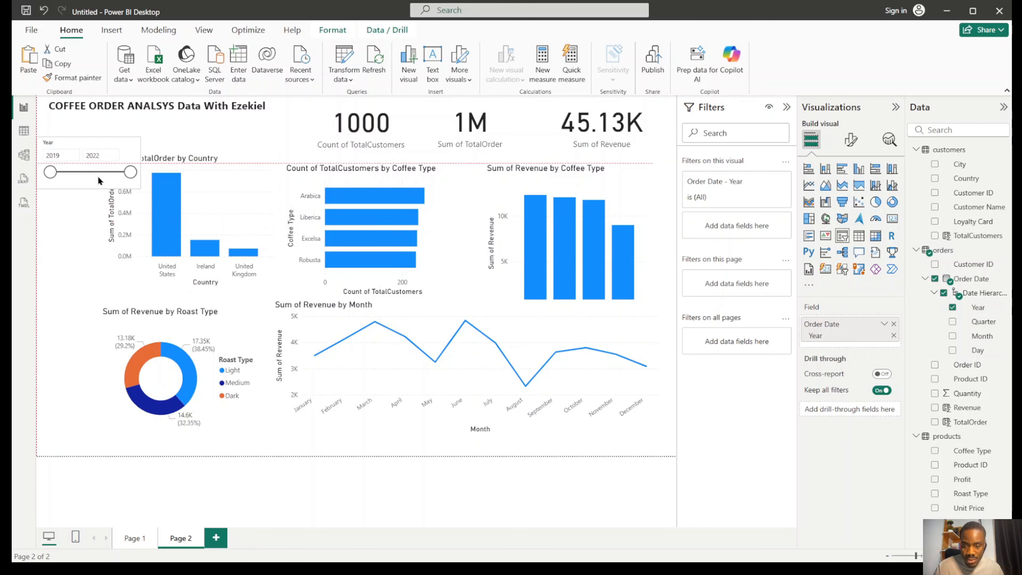
click(90, 229)
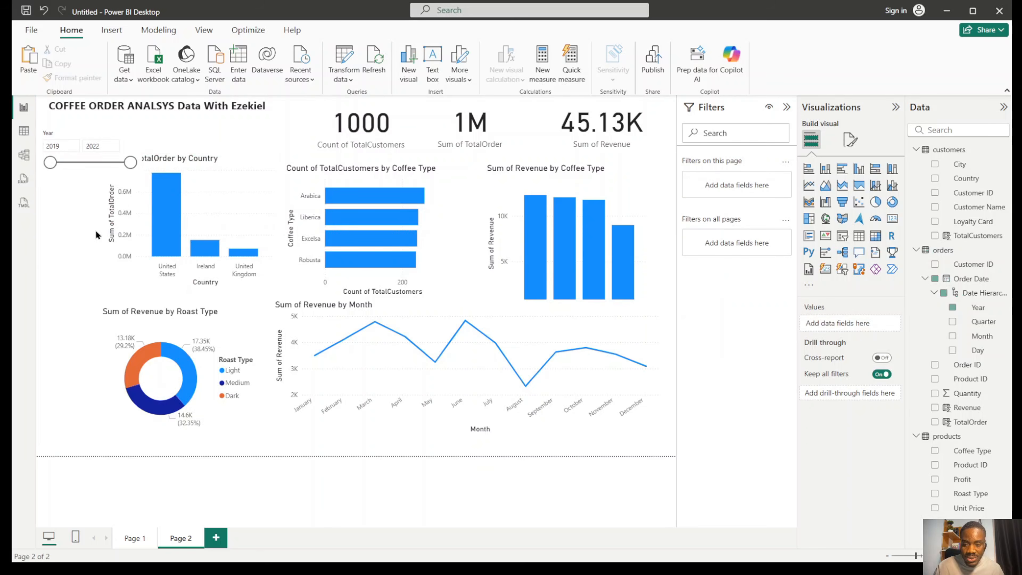
Add a Loyalty Card slicer, reduce its height, and place it at the page's left edge beside the roast type donut chart.
click(842, 235)
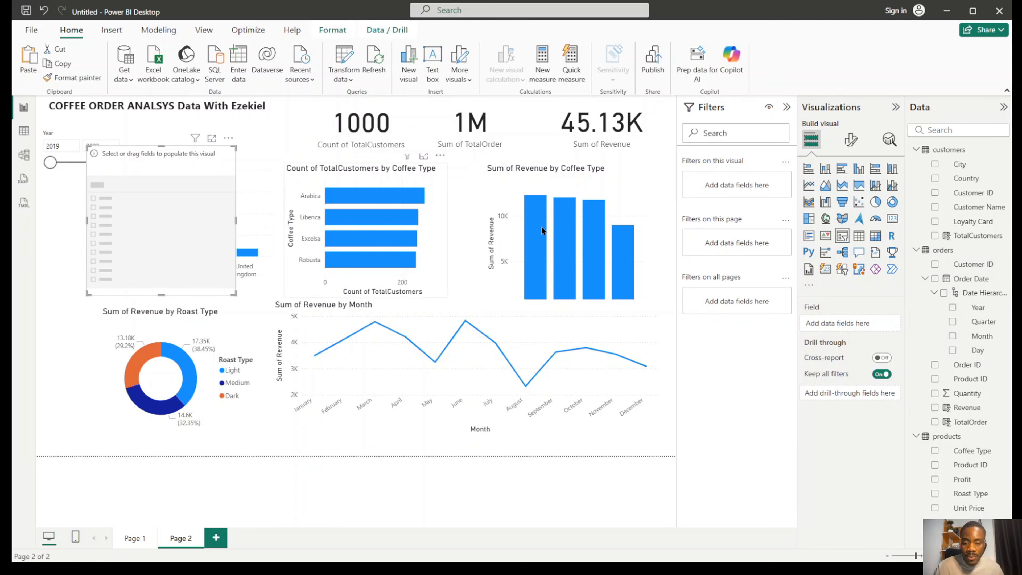
drag(973, 221, 153, 221)
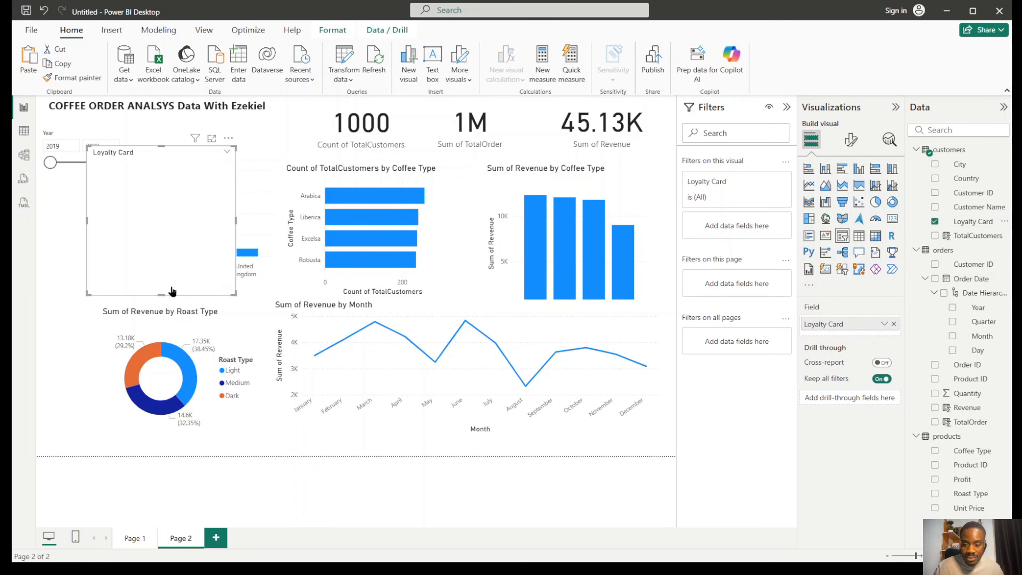
drag(165, 293, 165, 213)
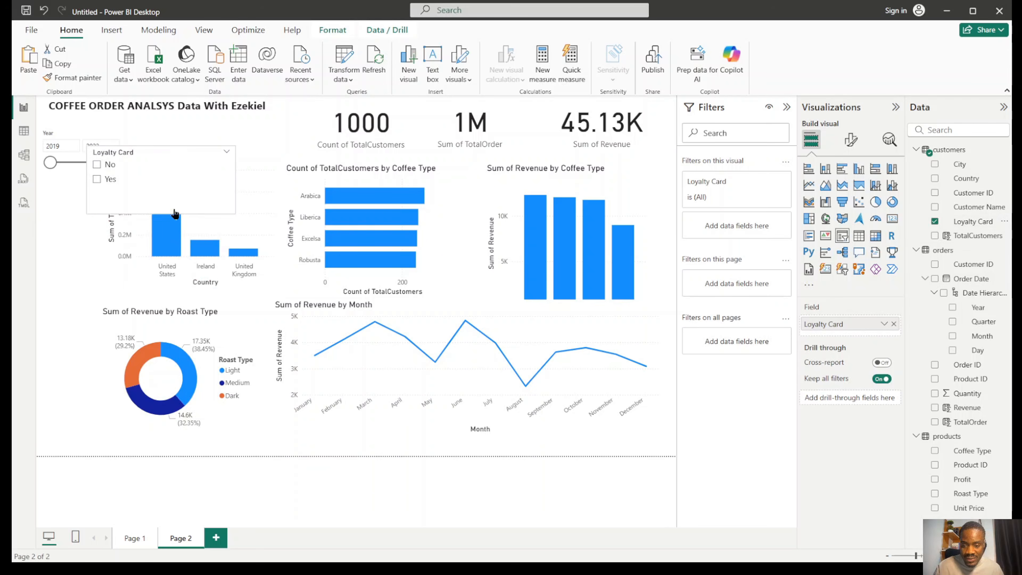
drag(231, 208, 79, 391)
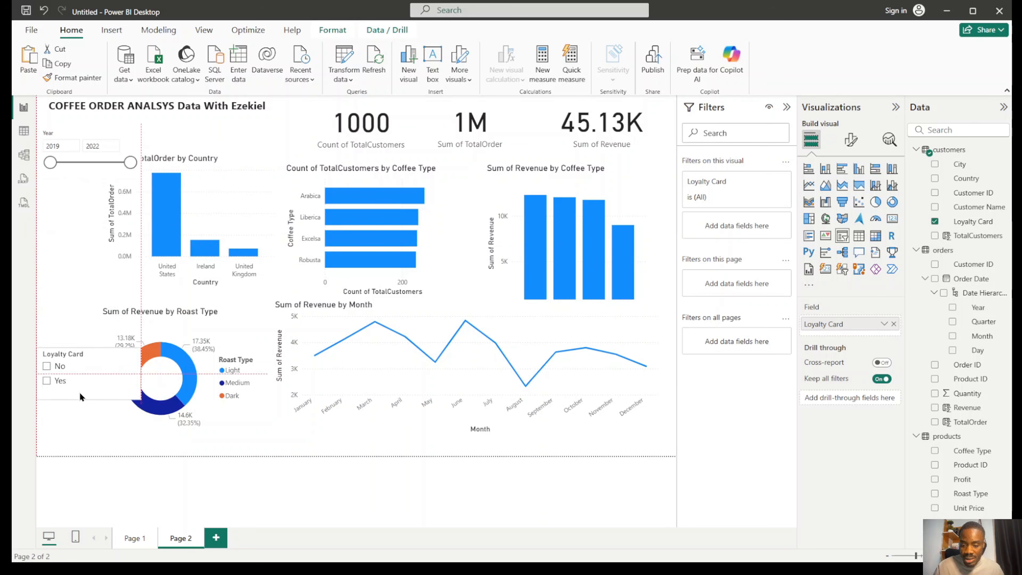
Move the Sum of Revenue by Month line chart into the page's lower-right corner and collapse the Data, Visualizations and Filters panes.
drag(631, 330, 662, 339)
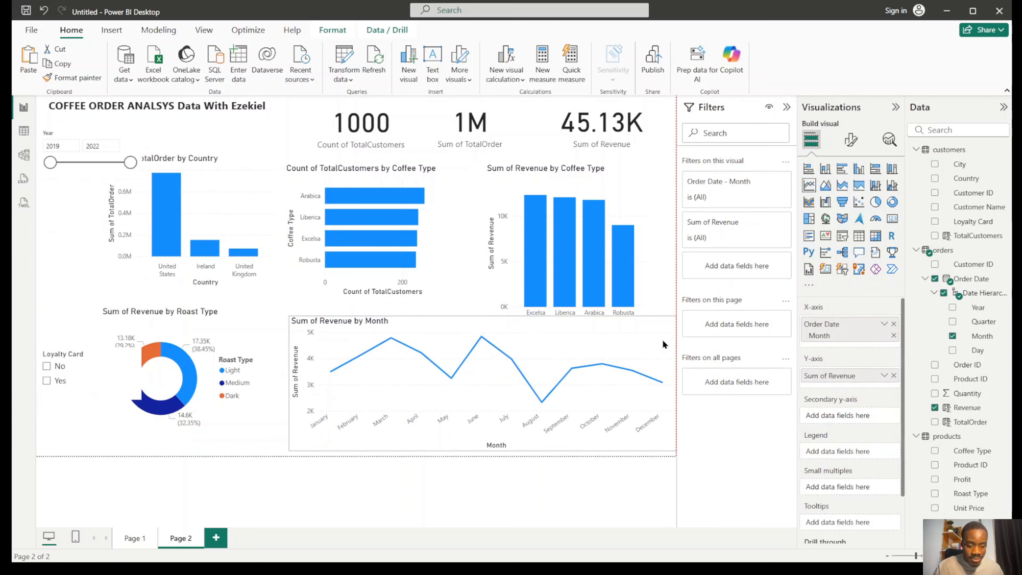
click(1004, 107)
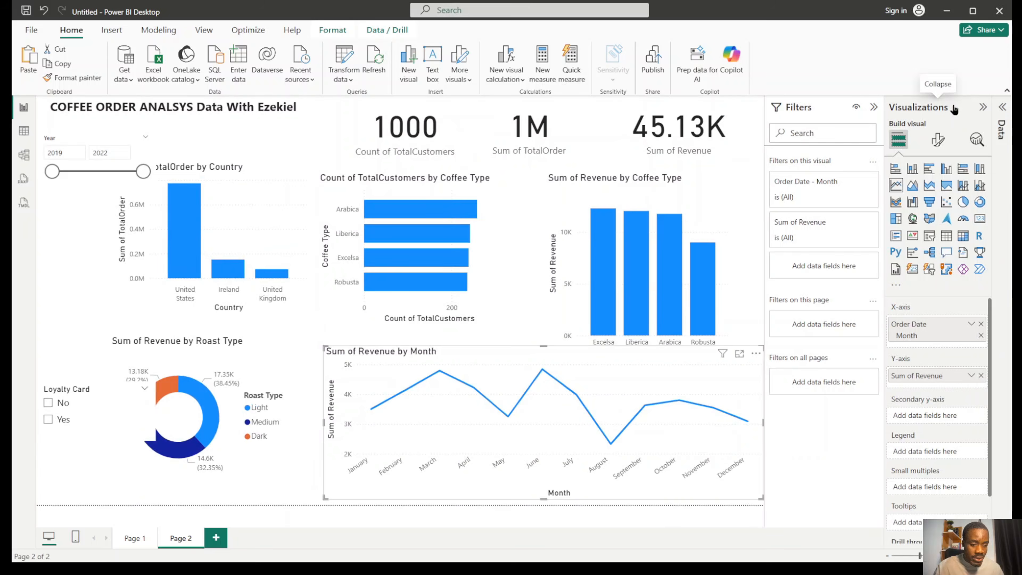
click(967, 107)
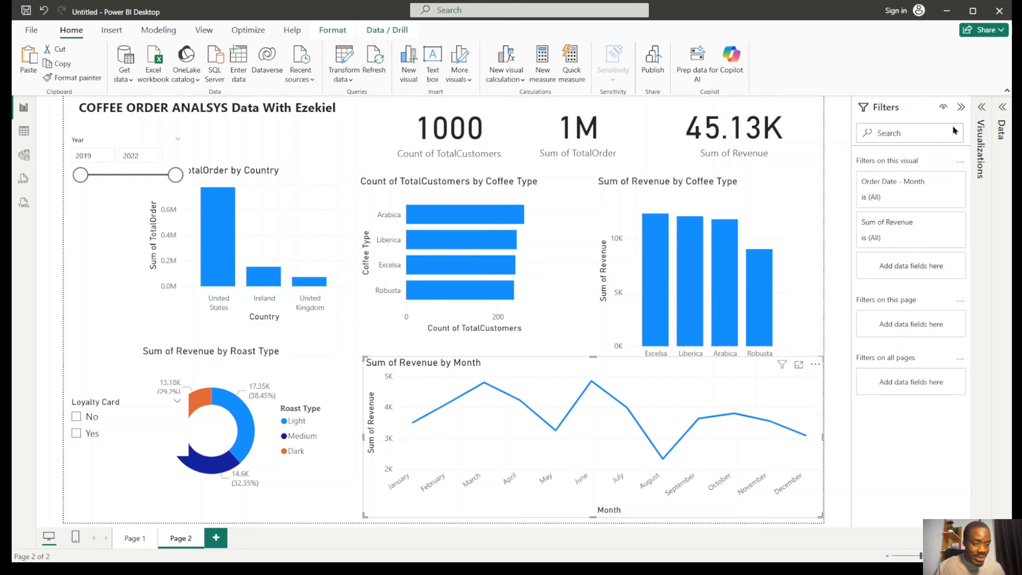
click(961, 107)
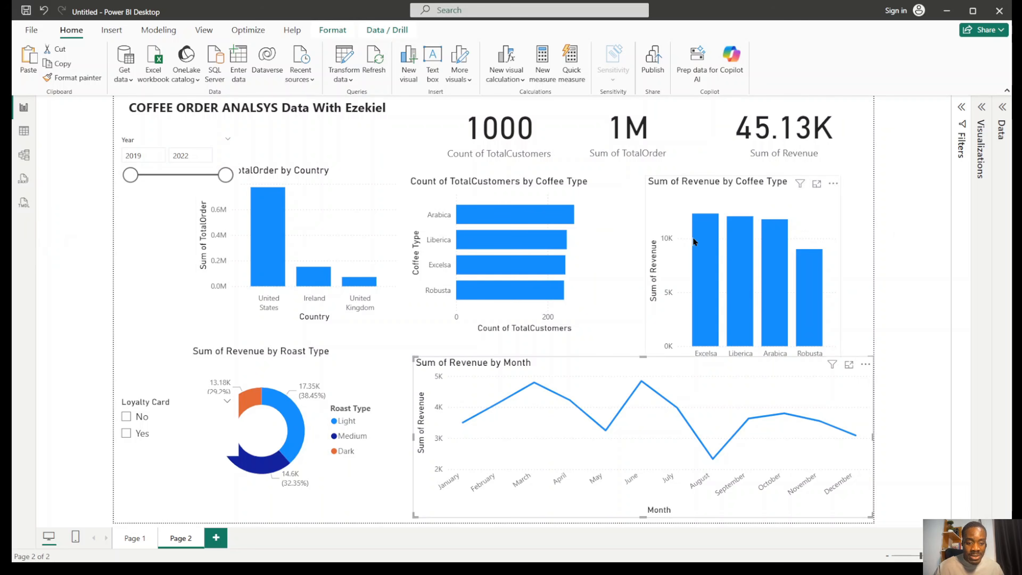
Set the page's canvas type to Custom and its width to 1480 px, and collapse the Visualizations pane.
click(935, 199)
click(983, 113)
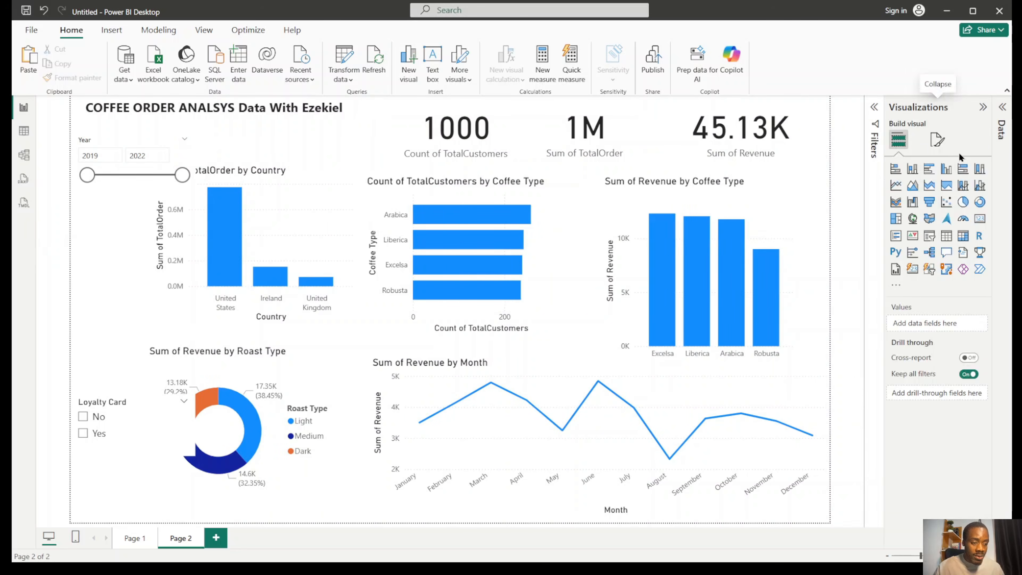
click(938, 140)
click(954, 226)
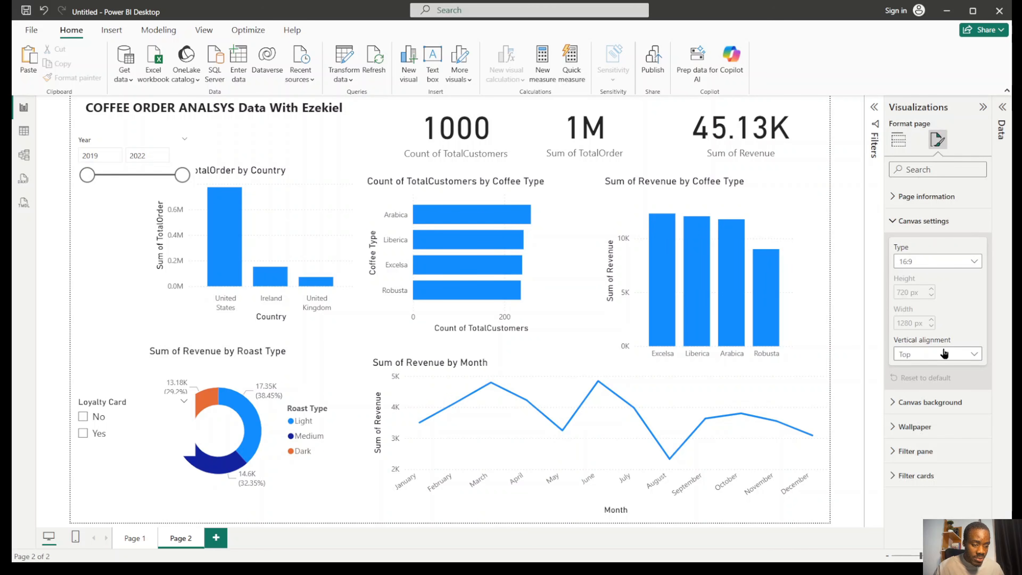
click(936, 261)
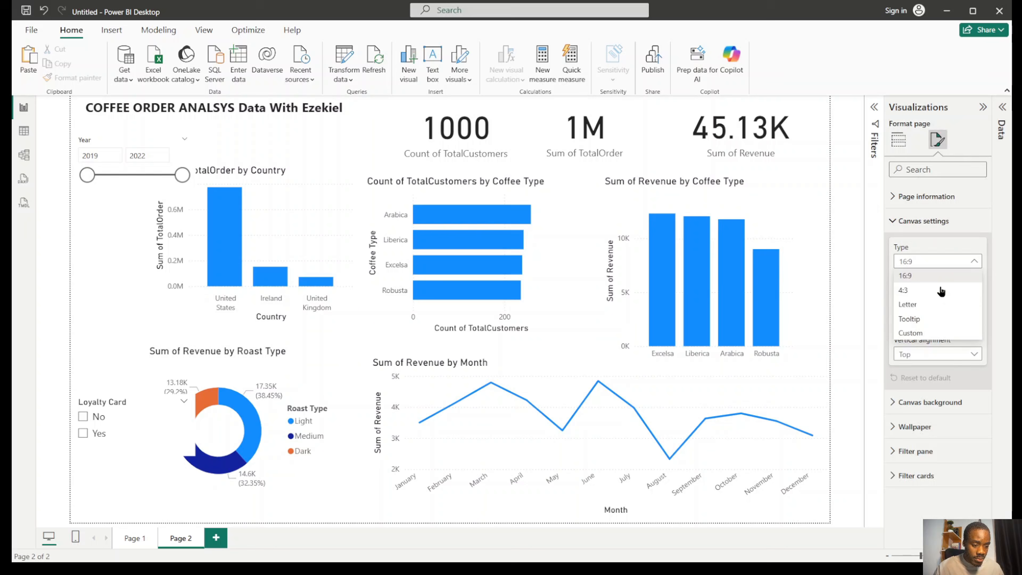
click(939, 335)
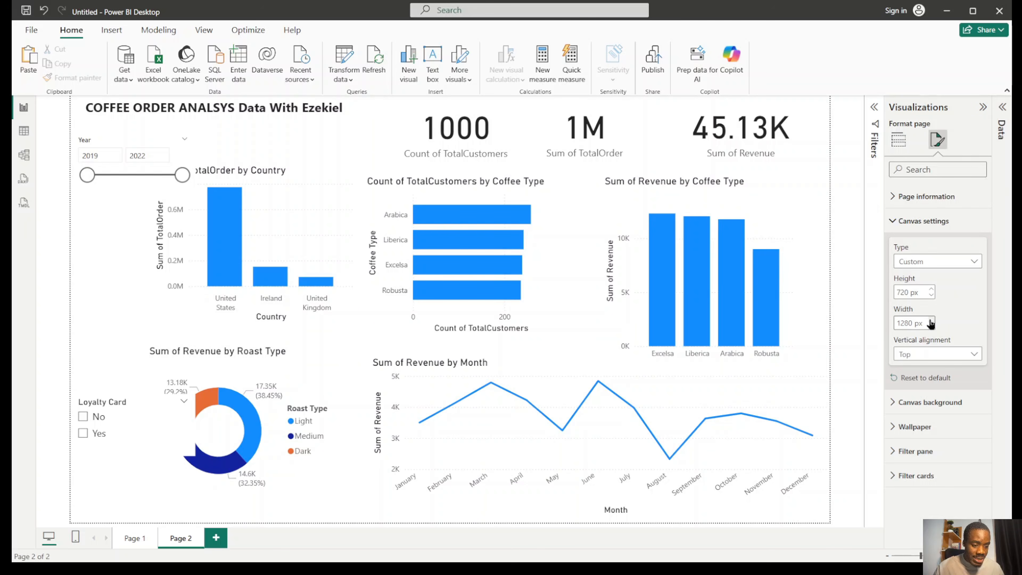
double_click(905, 322)
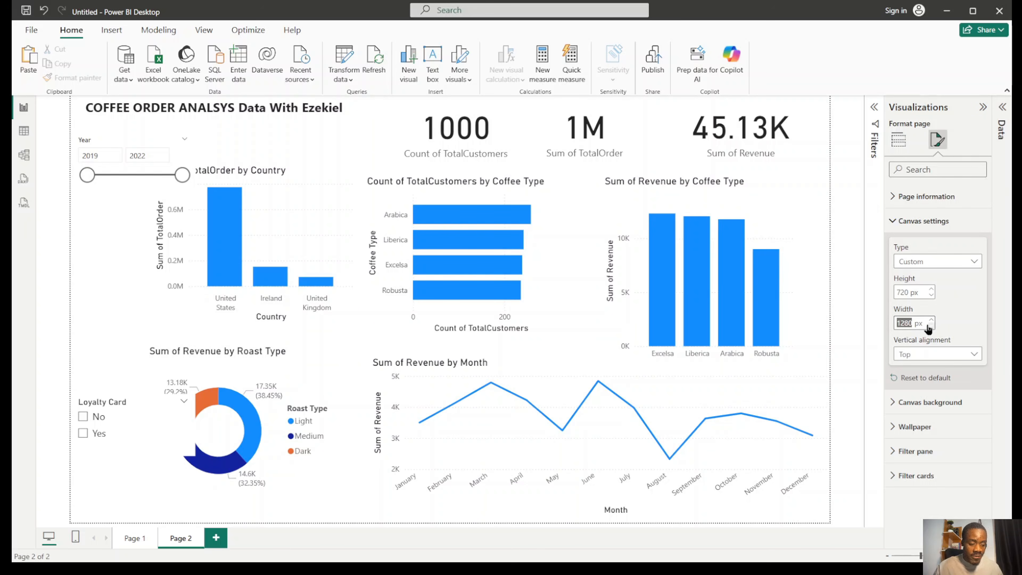
click(905, 322)
key(BackSpace)
text(4)
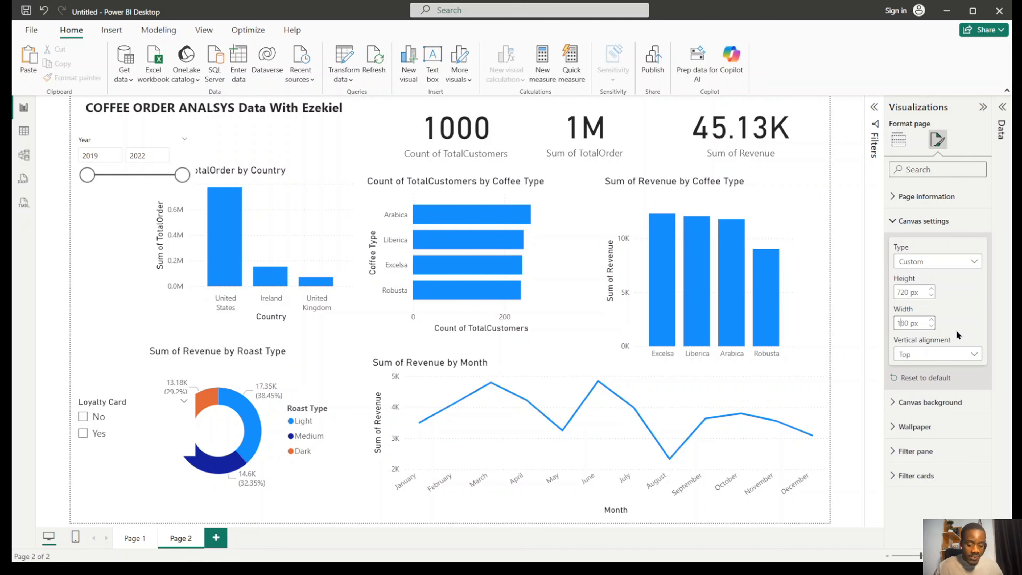
key(Return)
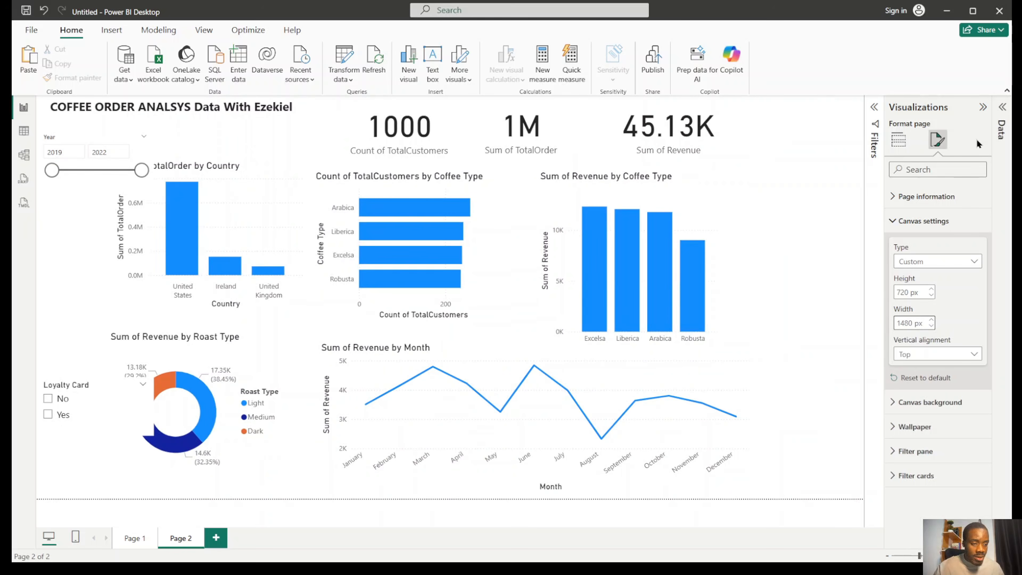
click(983, 107)
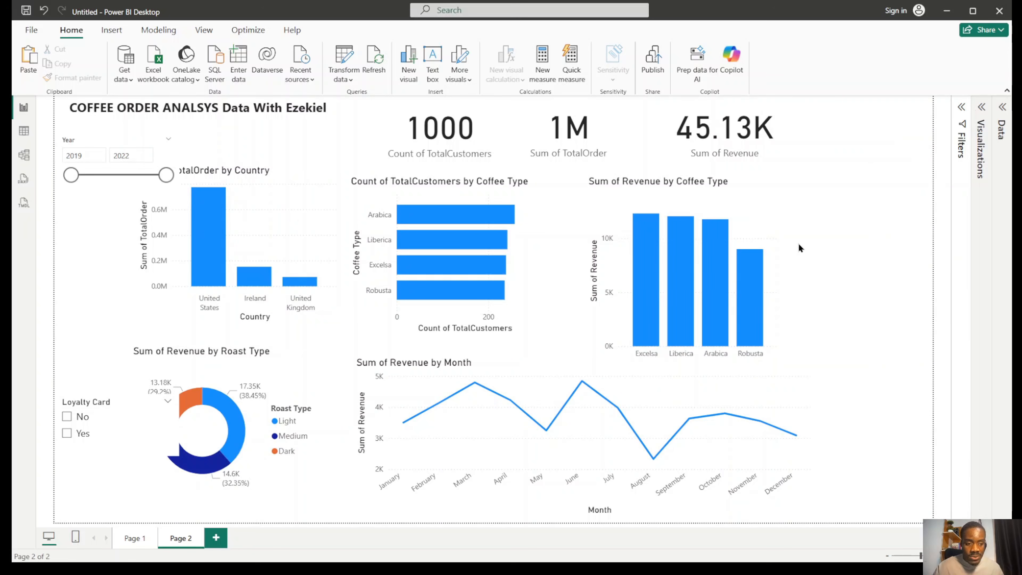
Move the Sum of Revenue by Month and Sum of Revenue by Coffee Type charts to the page's right edge, slightly reducing the line chart's height.
drag(799, 392, 922, 397)
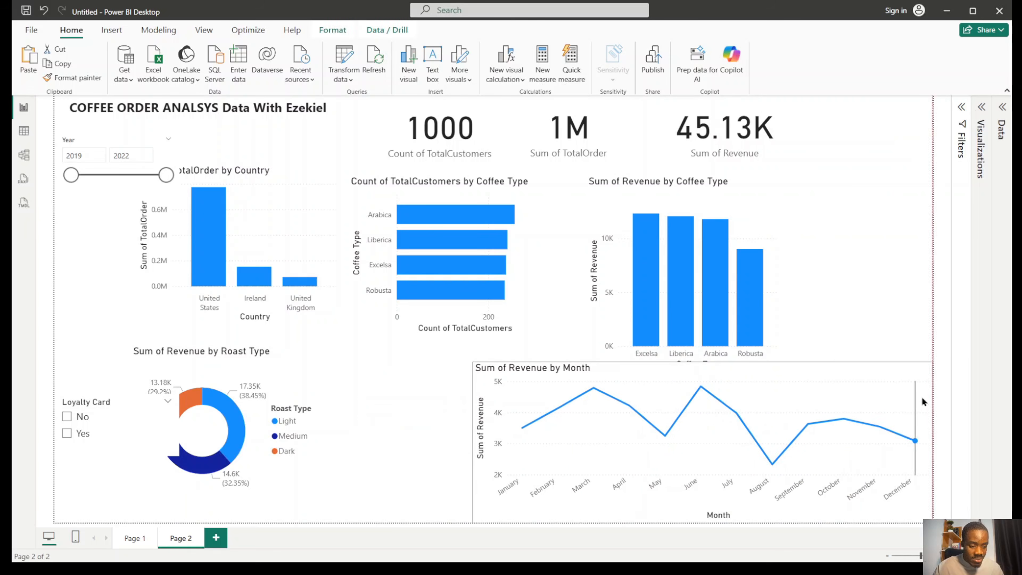
drag(782, 306, 918, 294)
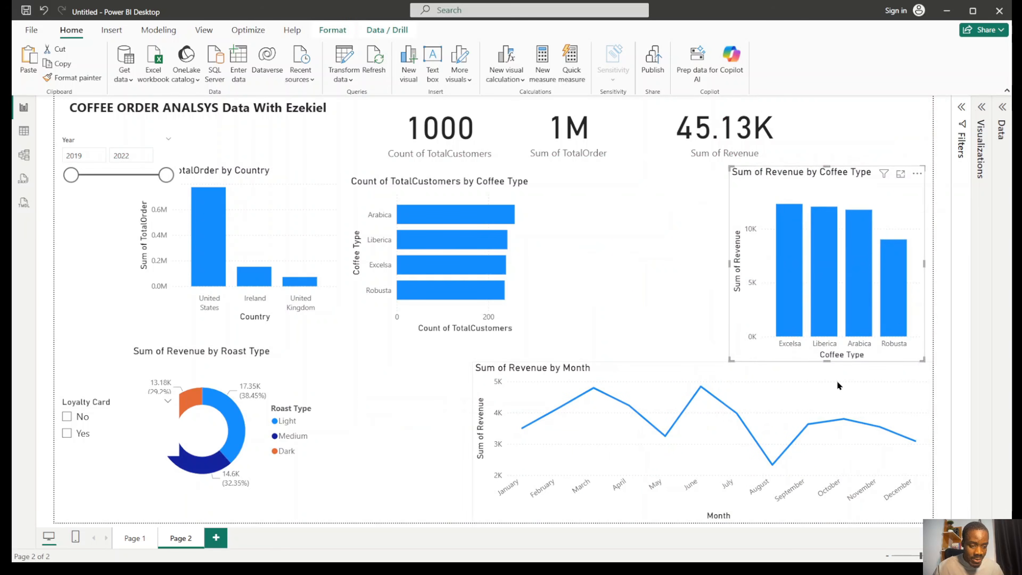
click(734, 429)
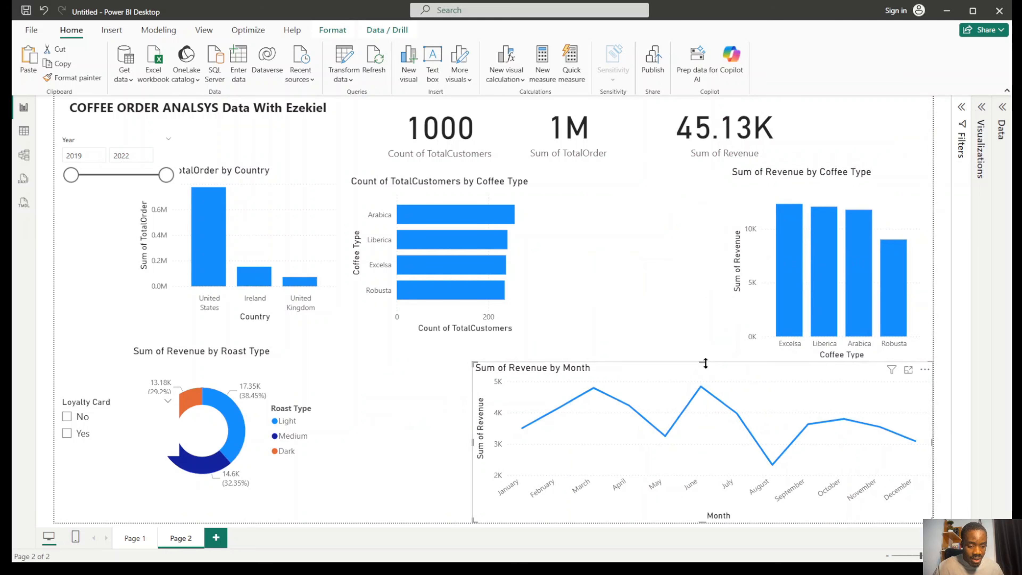
drag(702, 362, 707, 371)
drag(912, 213, 918, 212)
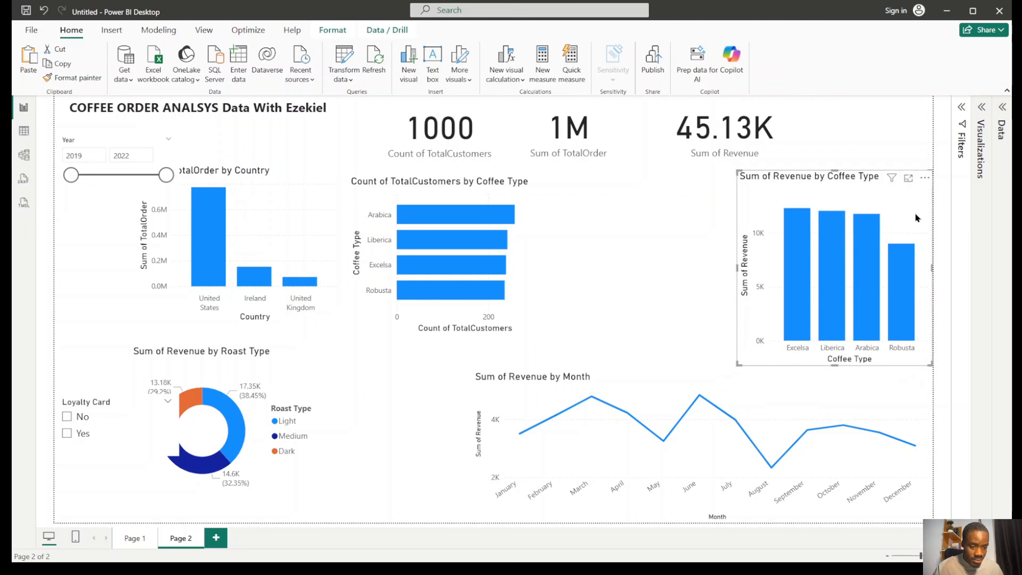
Shift the Sum of Revenue, Sum of TotalOrder and Count of TotalCustomers cards rightward to spread them across the widened page.
drag(779, 147, 849, 155)
drag(600, 151, 674, 157)
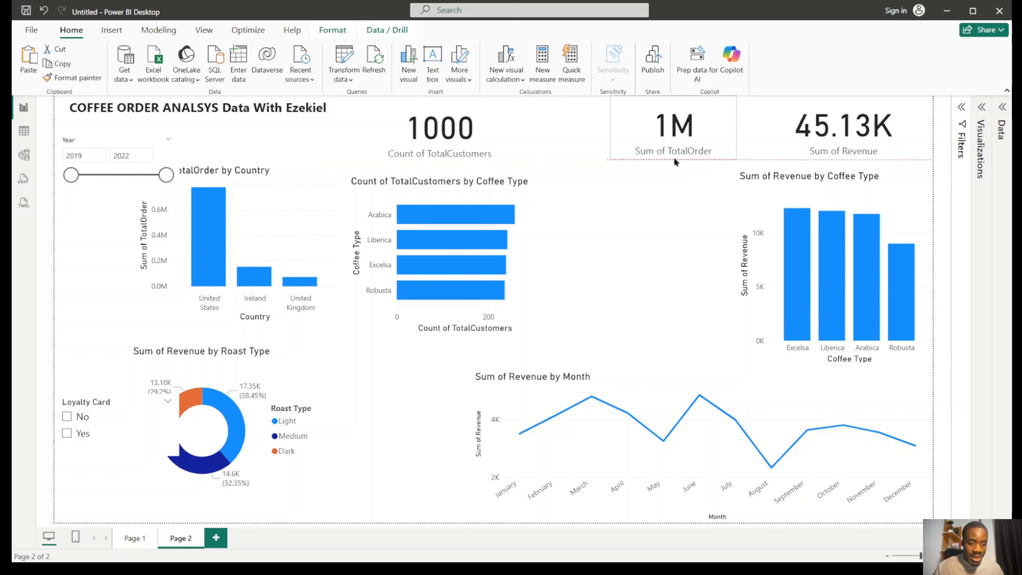
drag(509, 144, 490, 153)
click(602, 247)
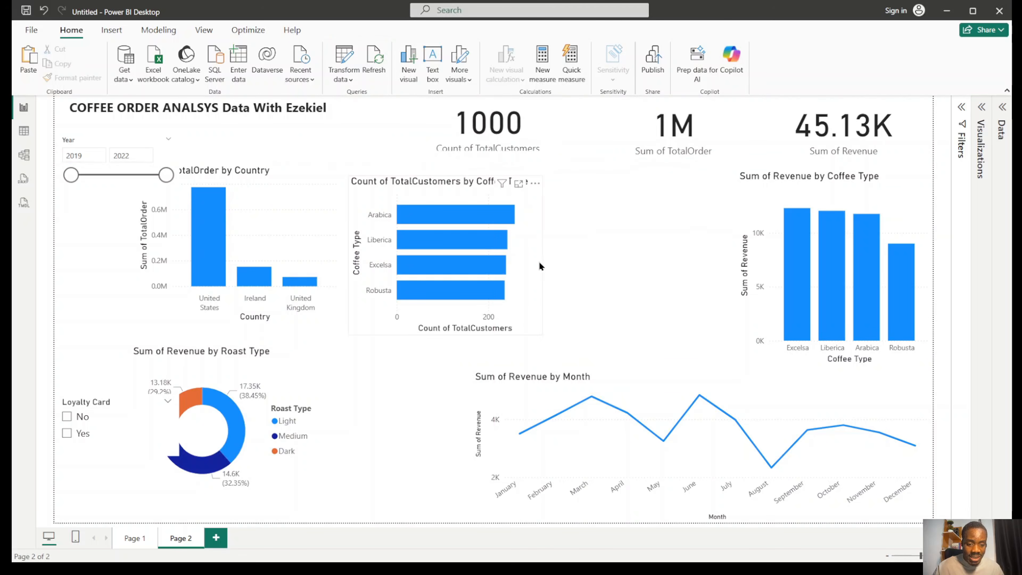
Shift the Count of TotalCustomers by Coffee Type chart rightward and widen the Sum of Revenue by Coffee Type chart toward it.
drag(538, 261, 594, 268)
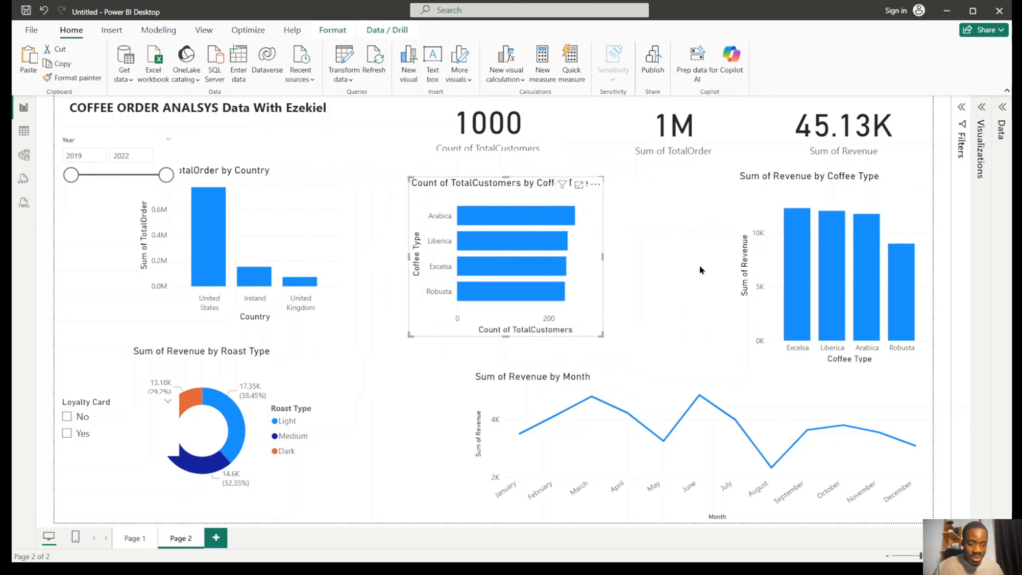
click(705, 267)
click(742, 267)
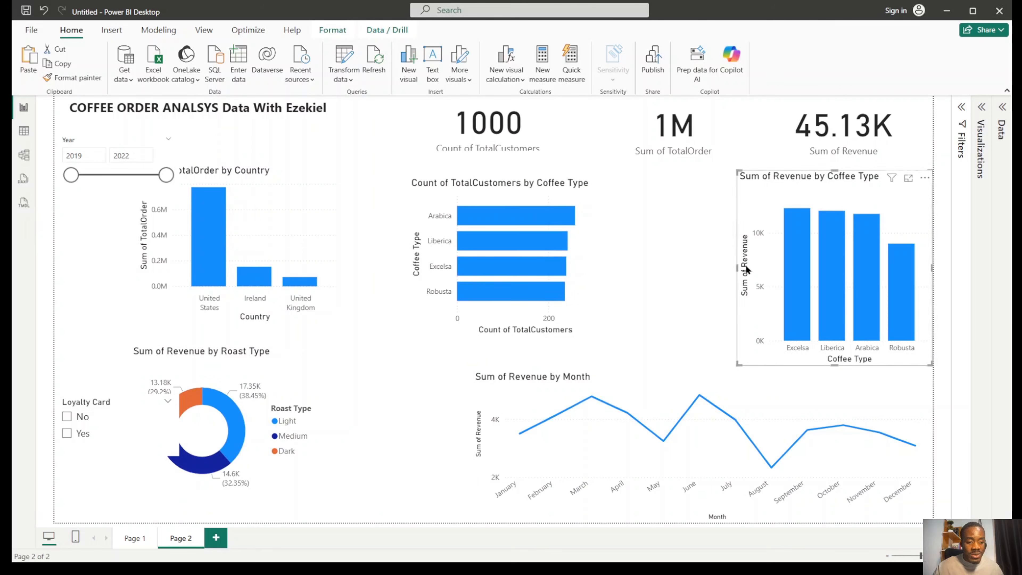
drag(737, 266, 680, 261)
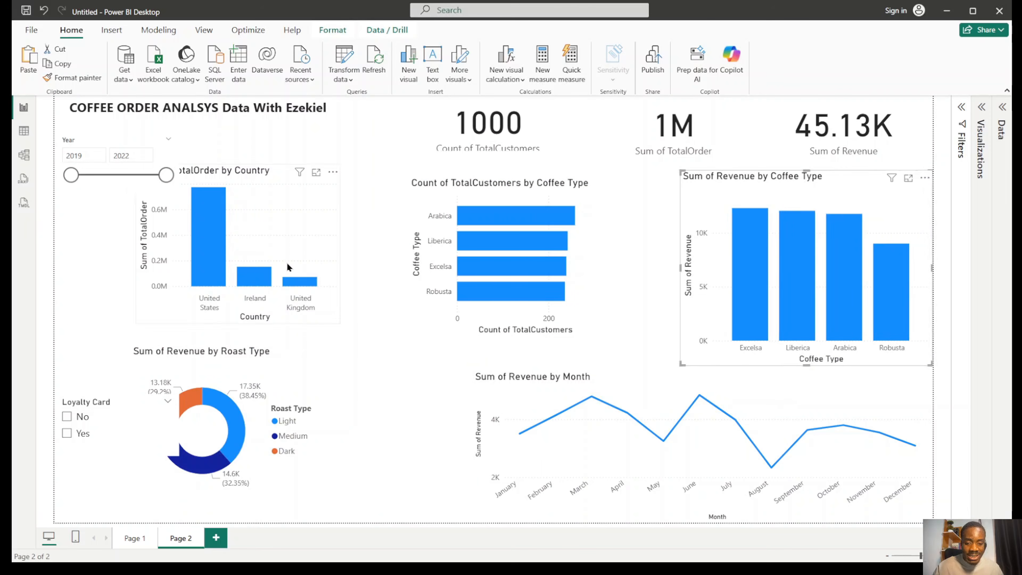
Move the country chart and roast type donut clear of the slicers, and center the customers bar chart between its neighboring charts.
drag(288, 240, 350, 246)
drag(315, 387, 434, 389)
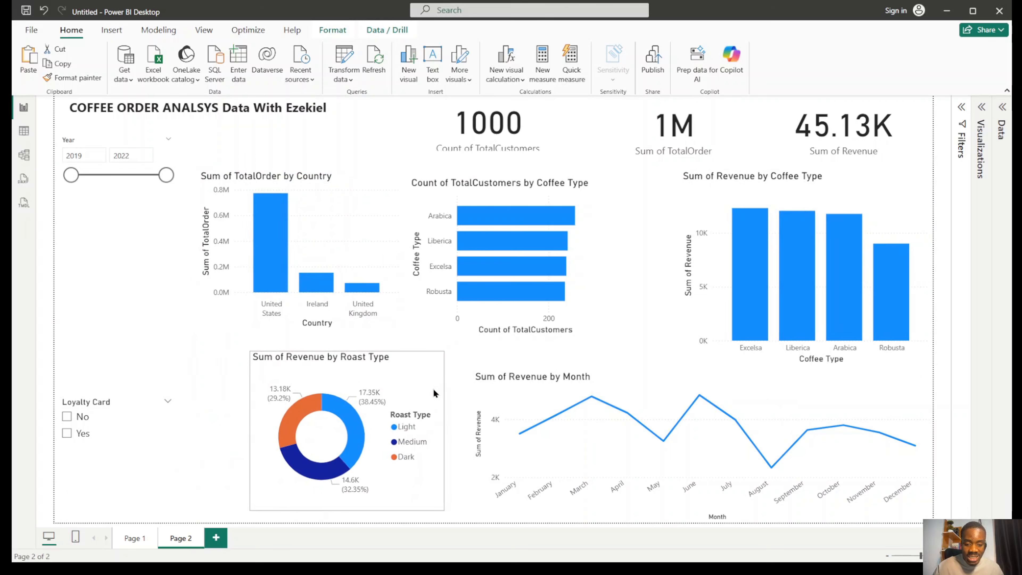
mouse_move(398, 319)
mouse_down()
mouse_move(410, 318)
mouse_move(401, 315)
mouse_up()
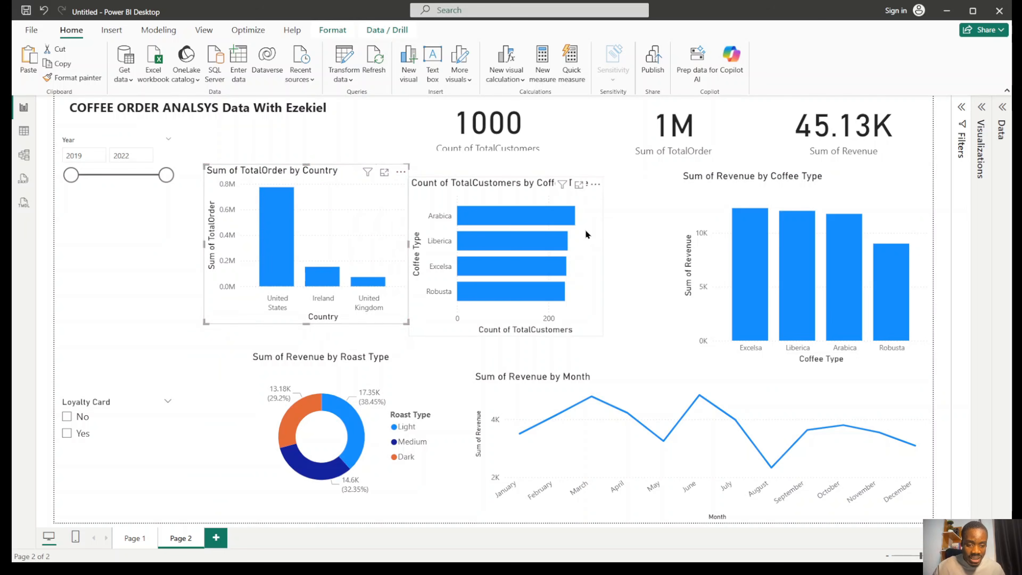
drag(585, 230, 619, 227)
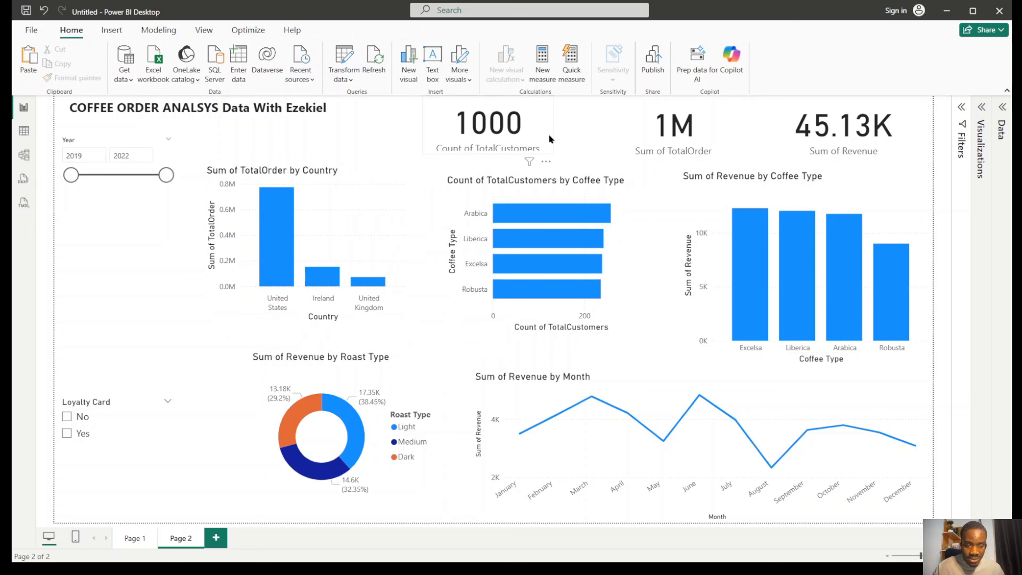
Move the Count of TotalCustomers card beside the Sum of TotalOrder card and extend its bottom edge to match the other cards.
drag(552, 136, 608, 133)
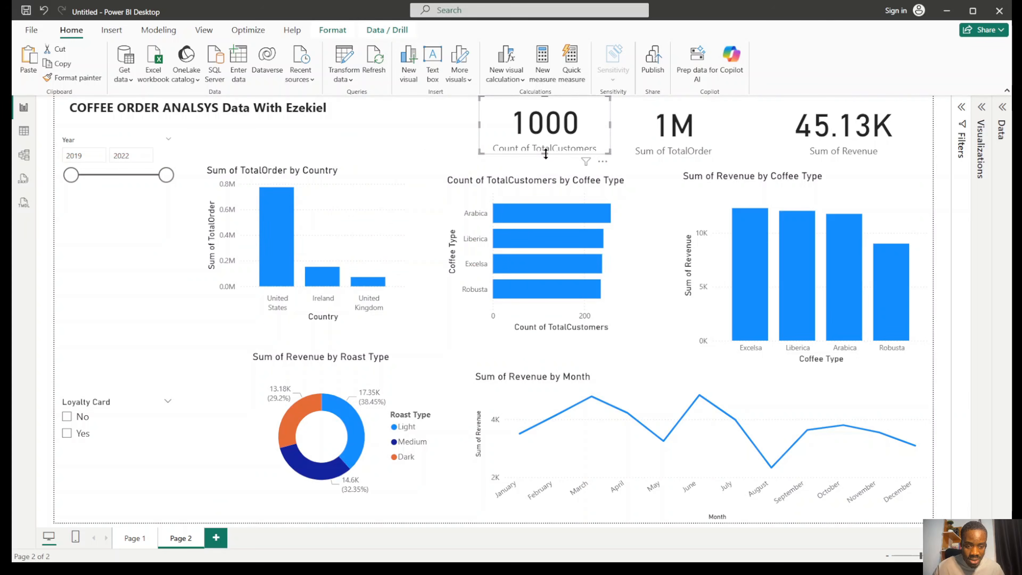
drag(546, 157, 546, 159)
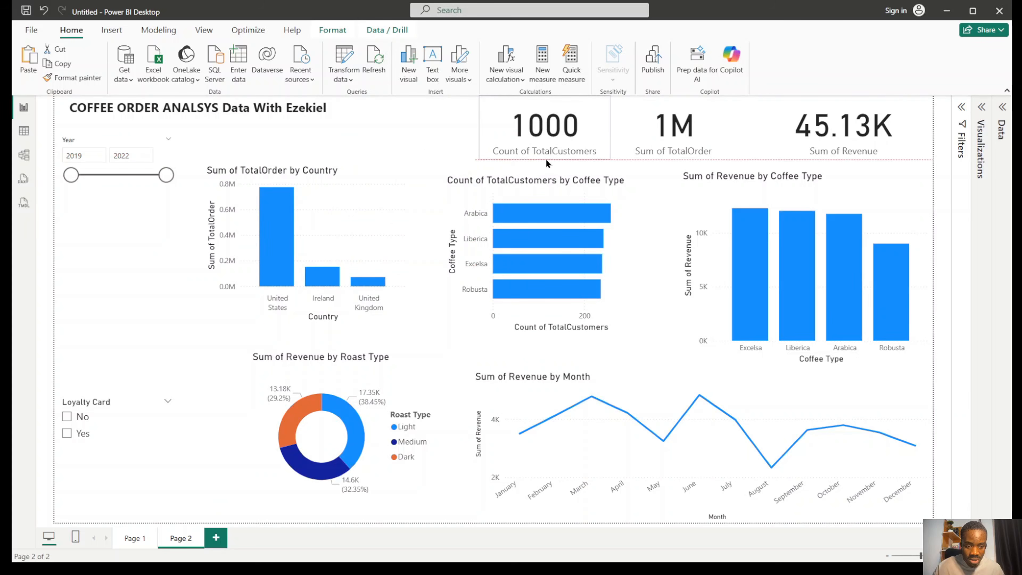
click(447, 139)
Open the background effect settings of the Sum of TotalOrder by Country chart.
click(398, 217)
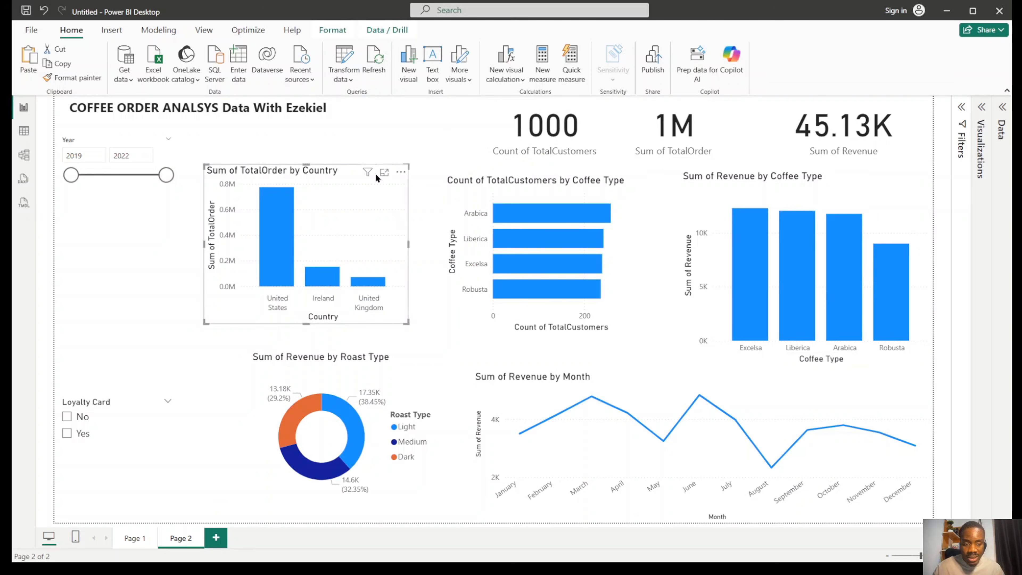
click(982, 107)
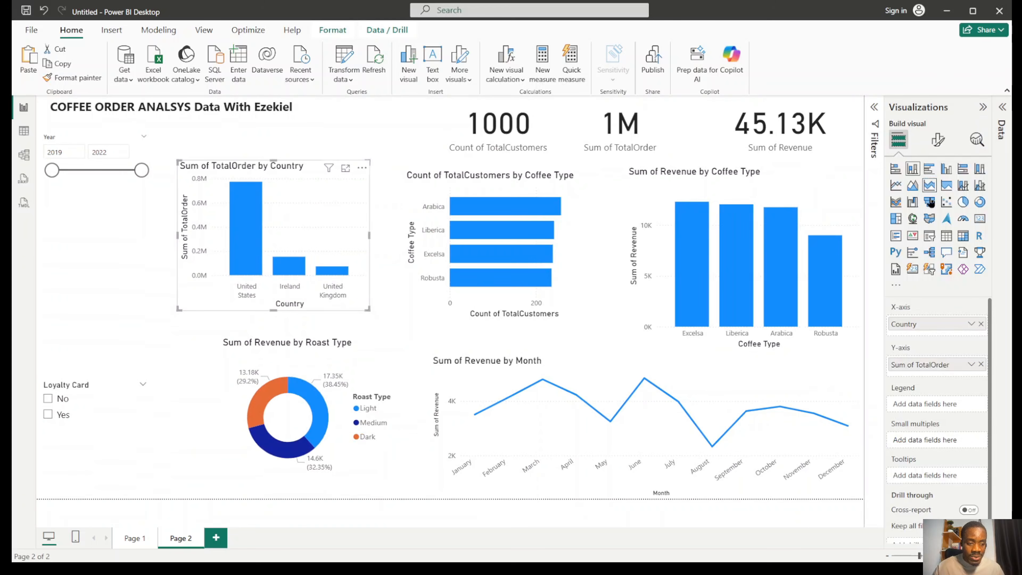
click(938, 140)
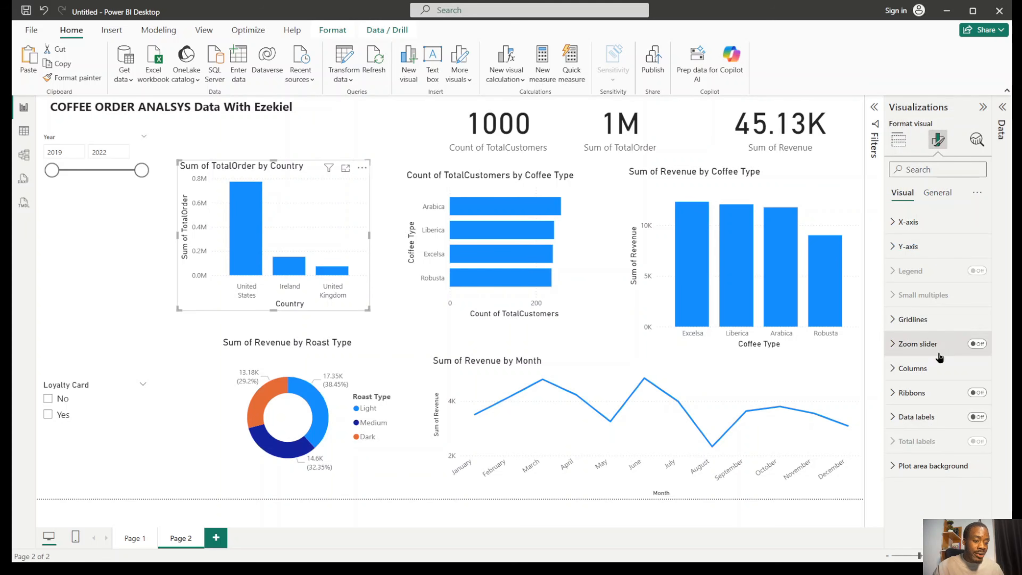
click(939, 194)
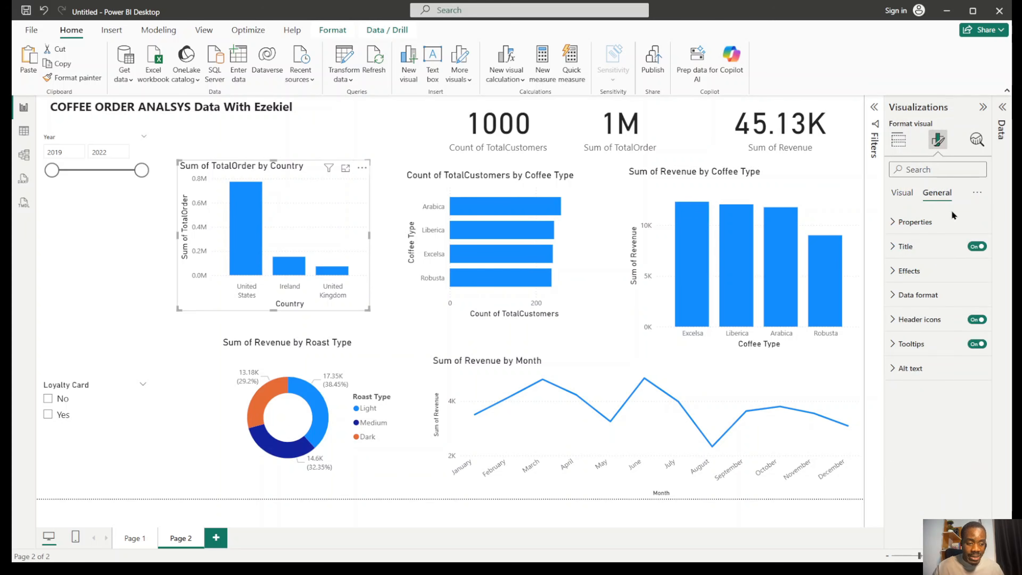
click(947, 270)
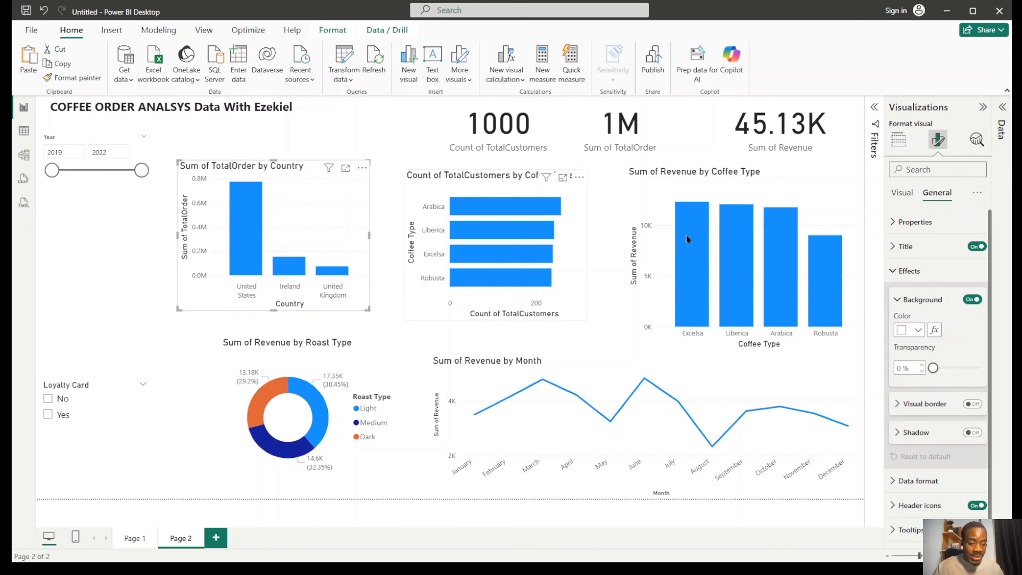
Try a light indigo and then a grey background color on the Sum of TotalOrder by Country chart.
click(920, 330)
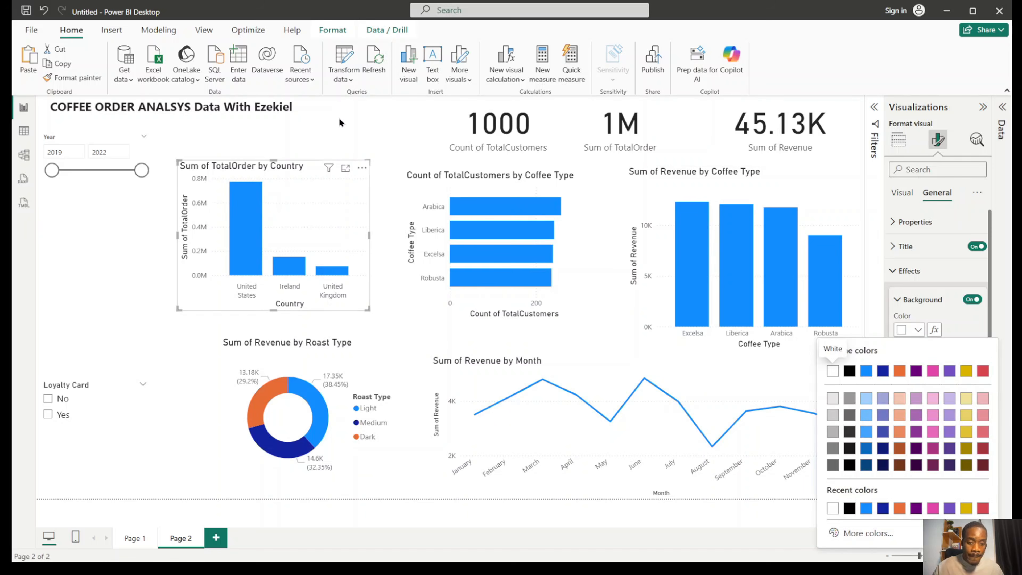
click(882, 398)
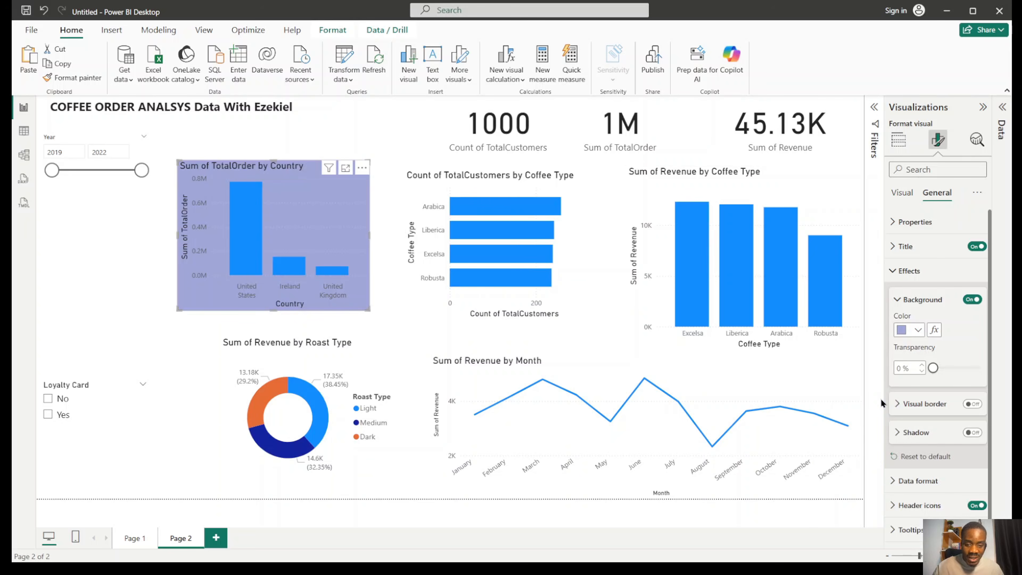
click(919, 330)
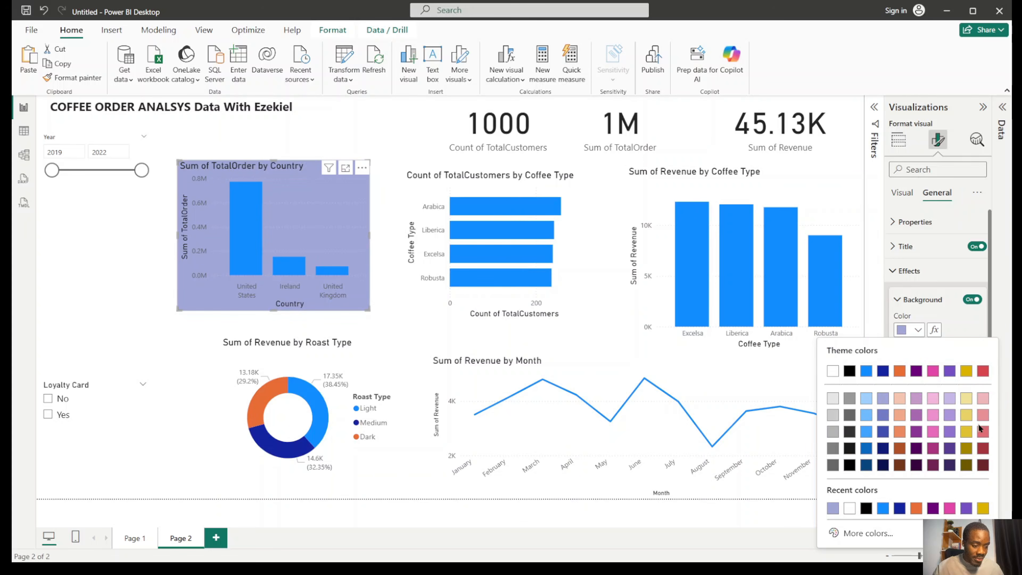
click(850, 398)
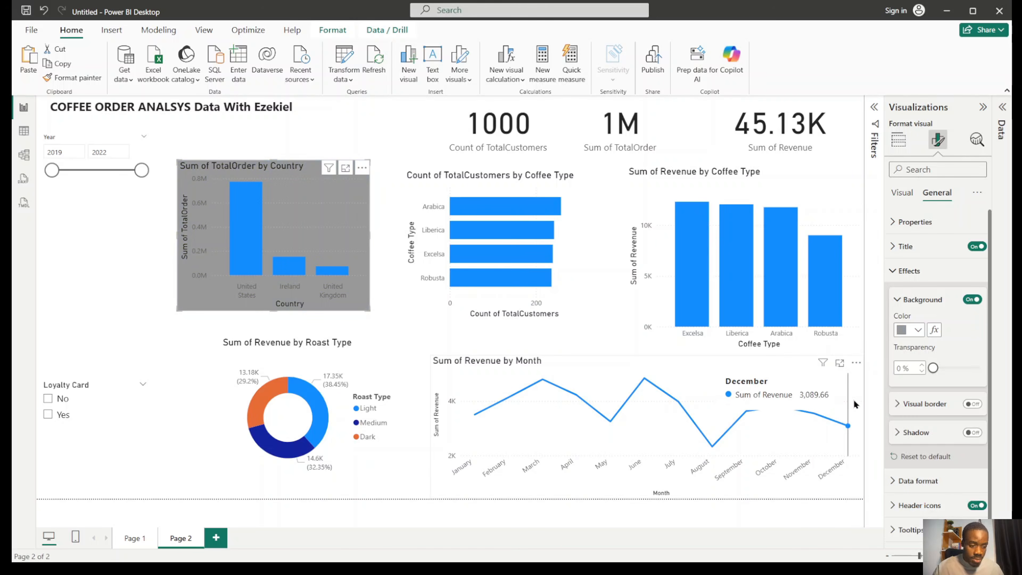
Give the Sum of TotalOrder by Country chart a purple background with 59% transparency.
click(920, 336)
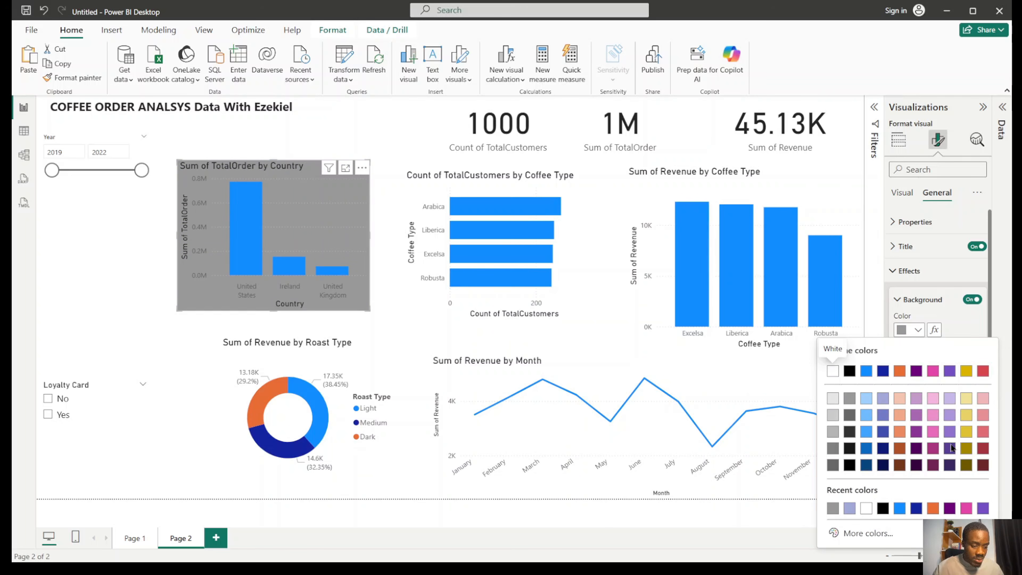
click(982, 508)
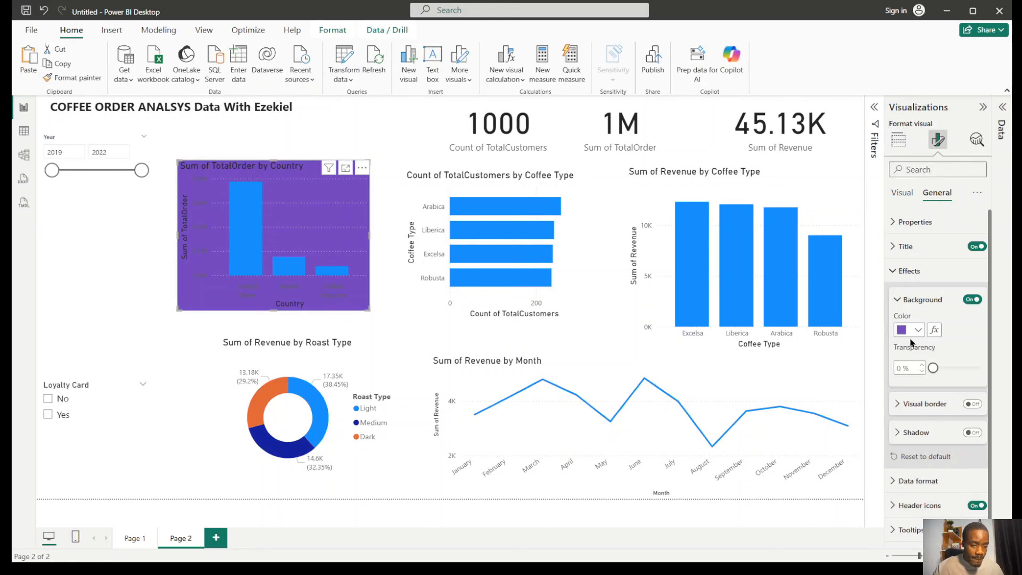
click(916, 330)
click(959, 330)
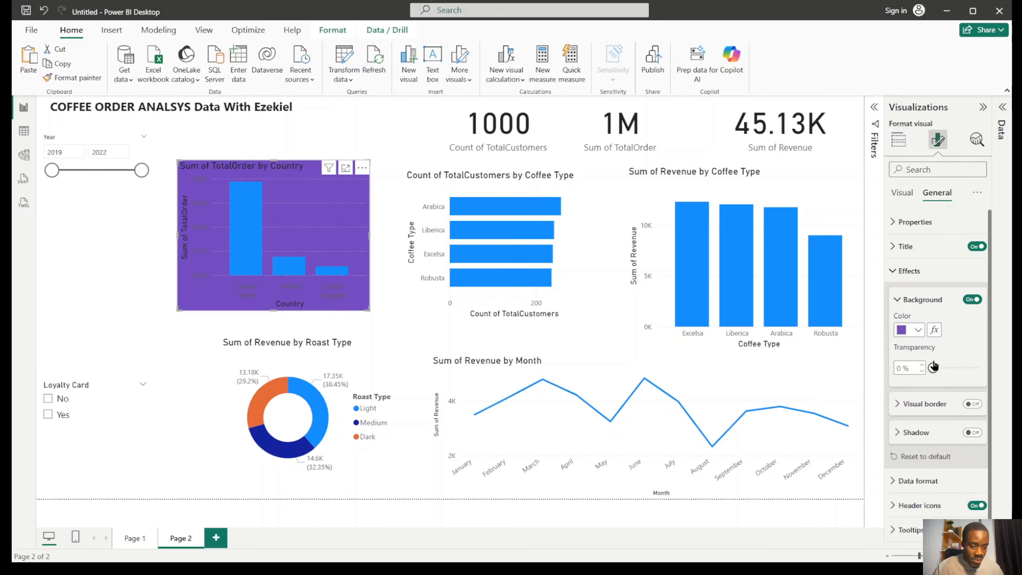
drag(933, 367, 961, 368)
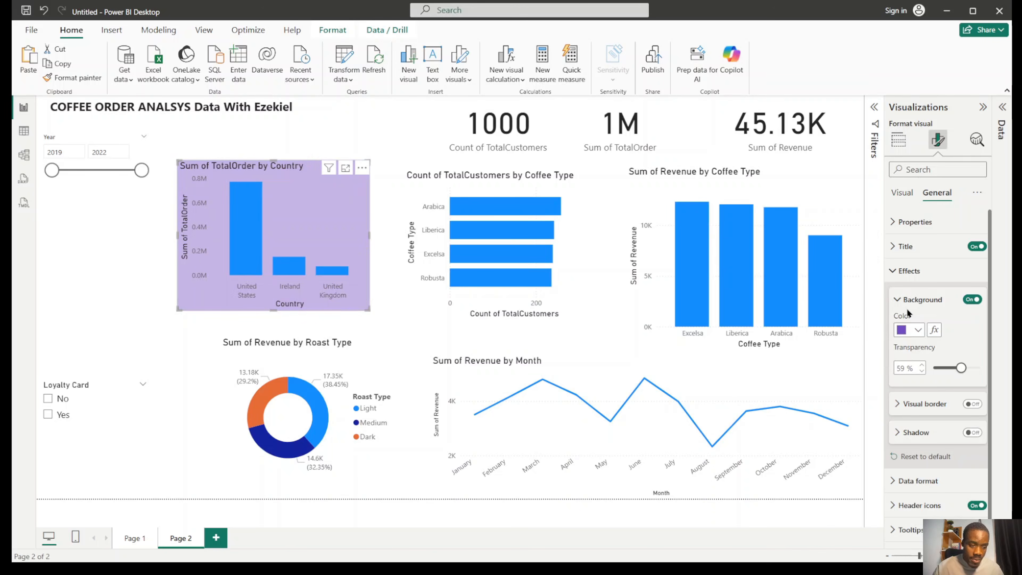
Change the Sum of TotalOrder by Country chart's background to dark navy with 79% transparency.
click(917, 330)
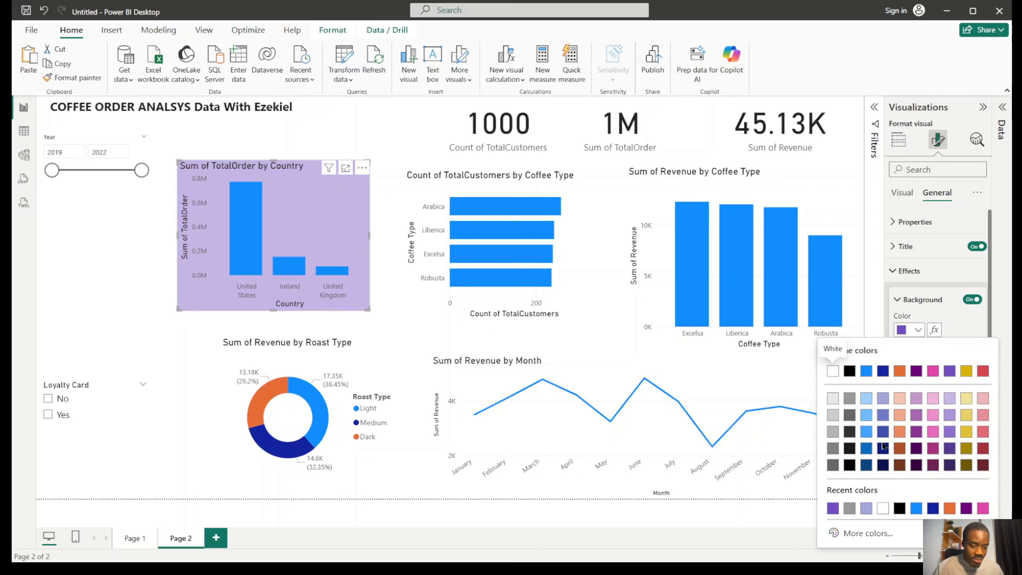
click(883, 465)
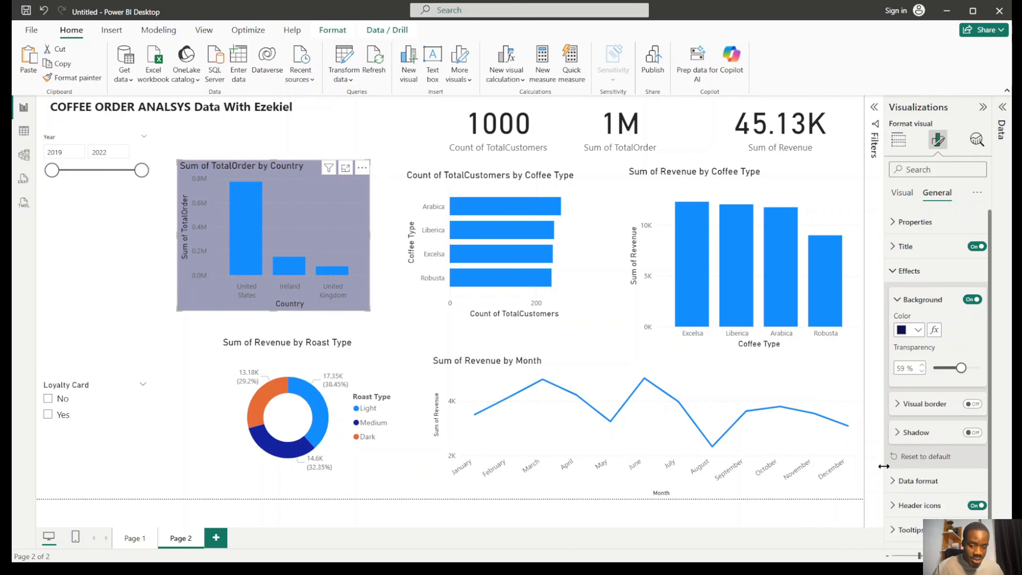
drag(961, 367, 971, 368)
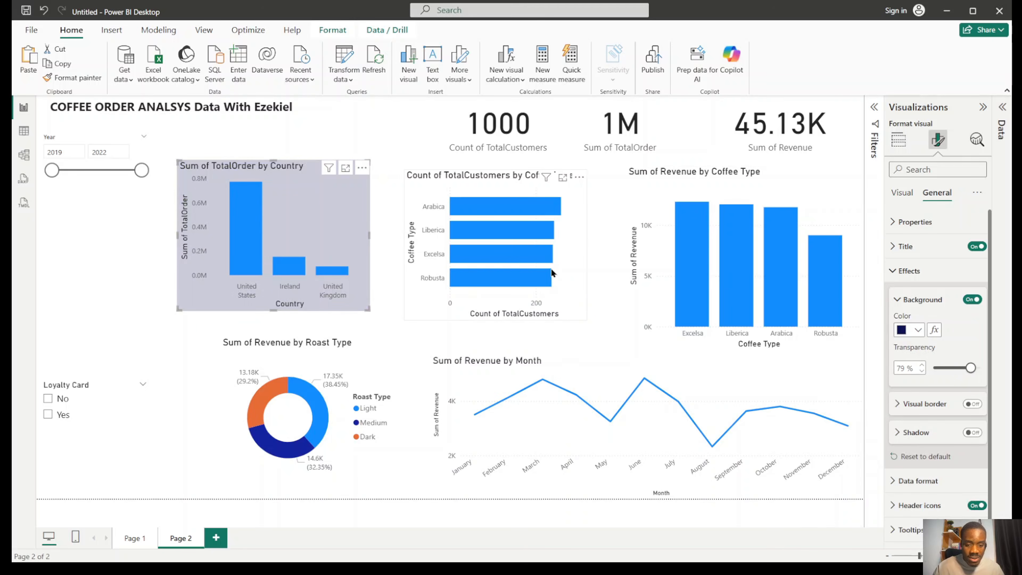
click(575, 302)
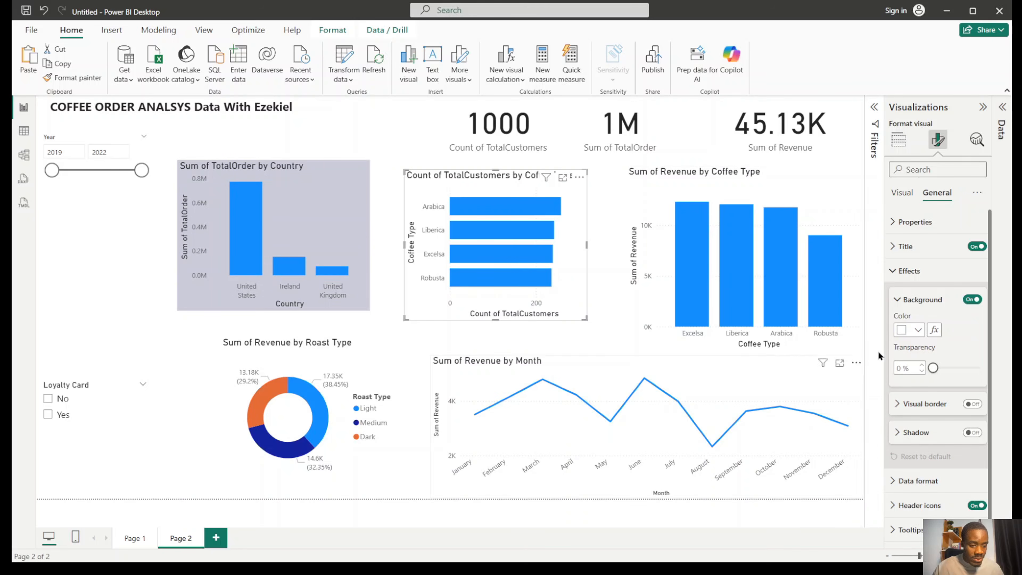
click(919, 330)
click(597, 341)
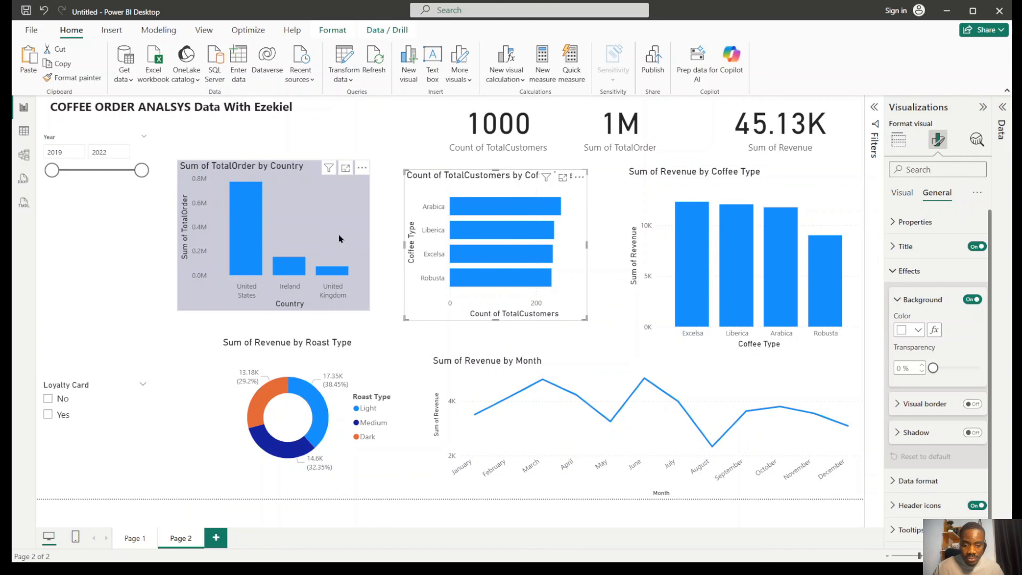
click(377, 225)
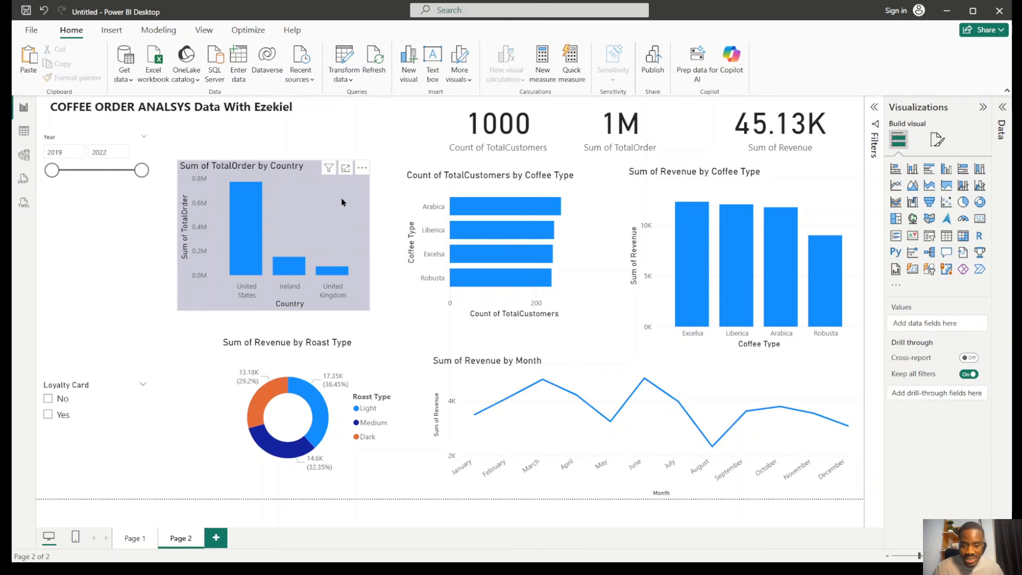
Try near-black columns on the Sum of TotalOrder by Country chart, and settle on dark navy for all of them.
click(347, 217)
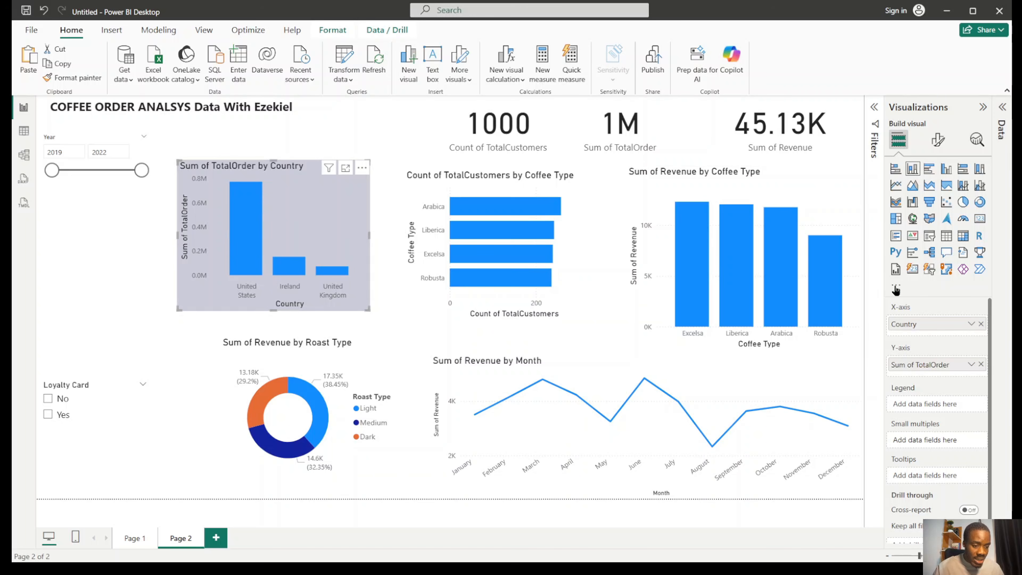
click(938, 140)
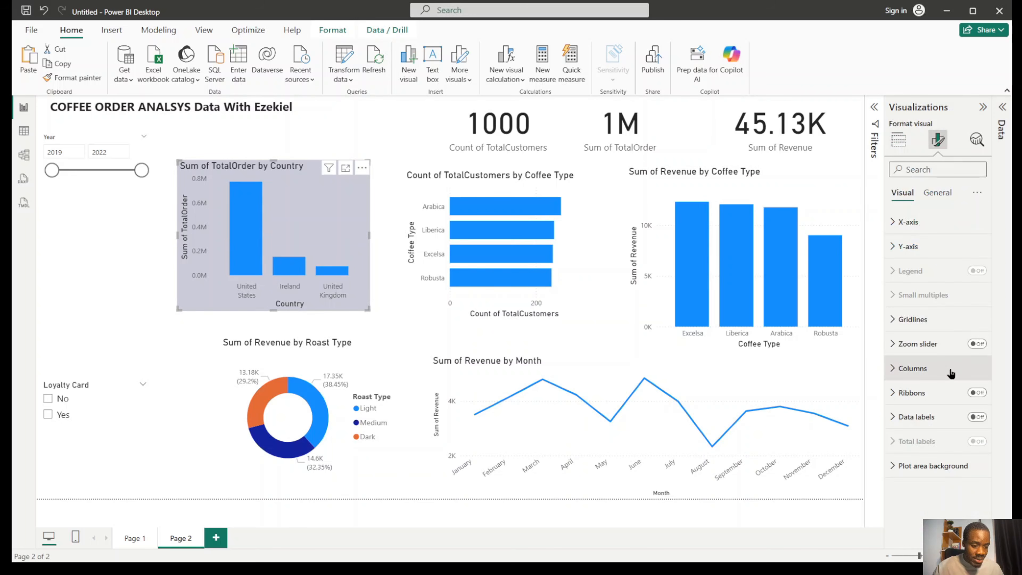
click(912, 369)
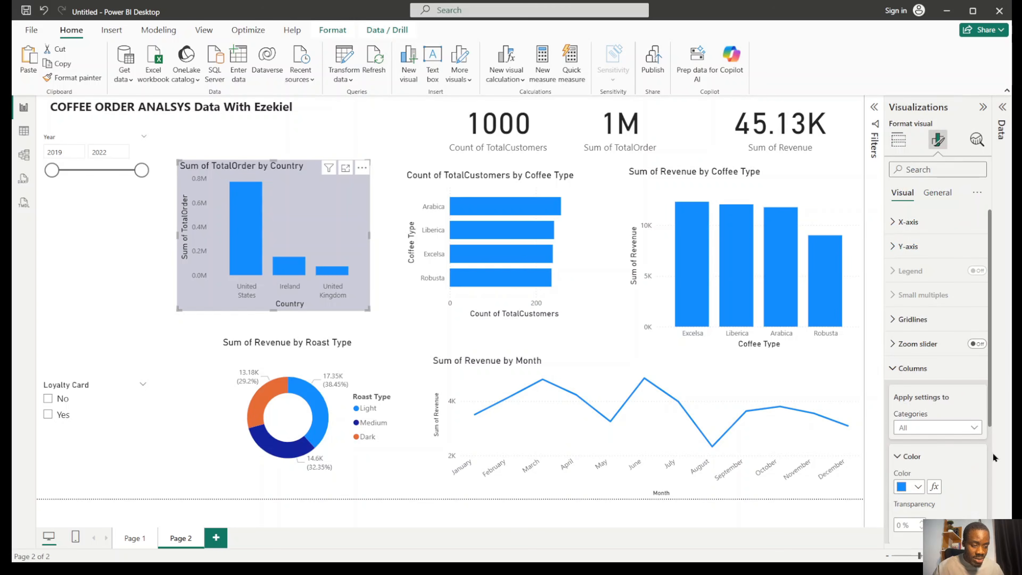
scroll(990, 400, down, 3)
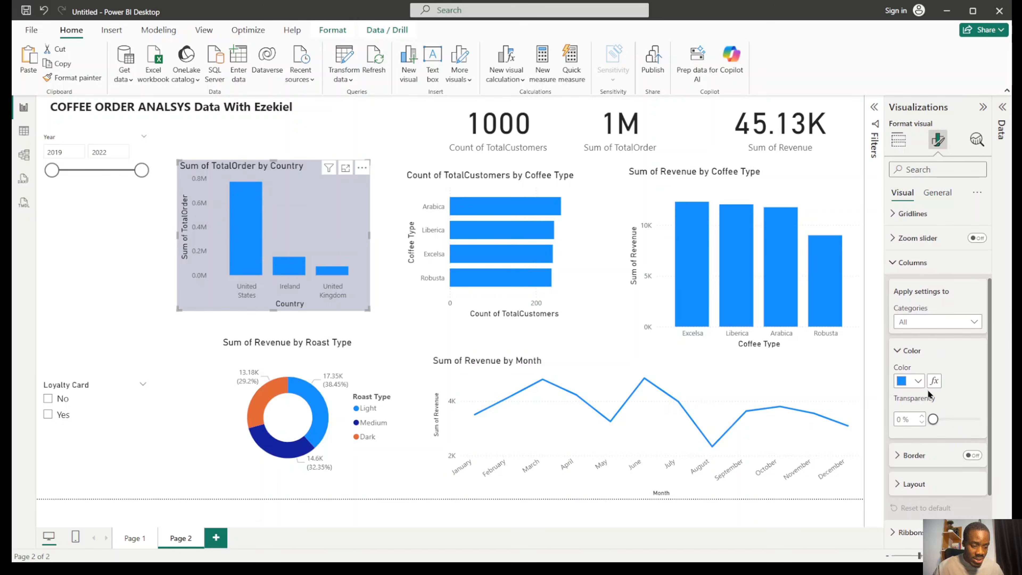
click(918, 381)
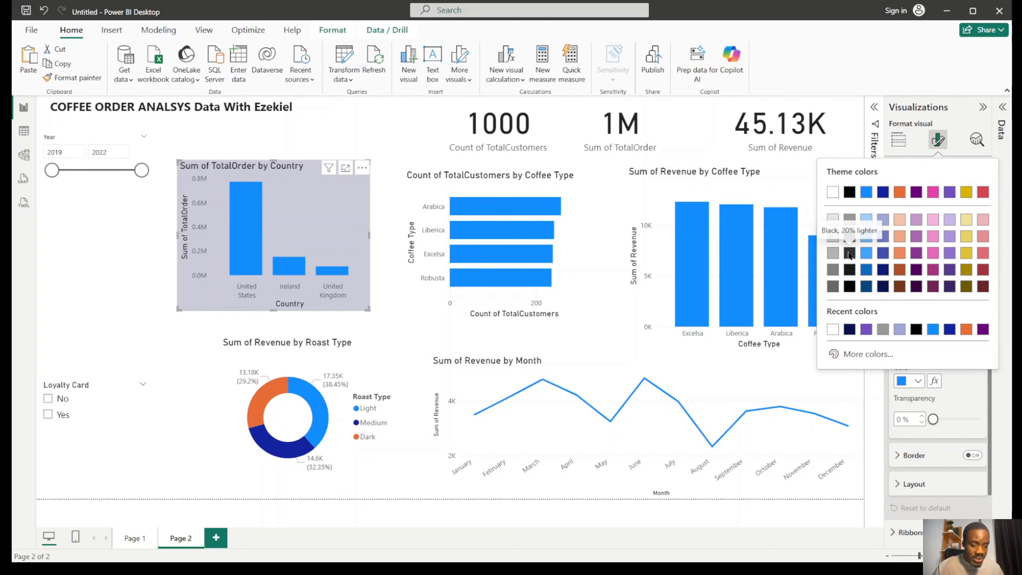
click(849, 270)
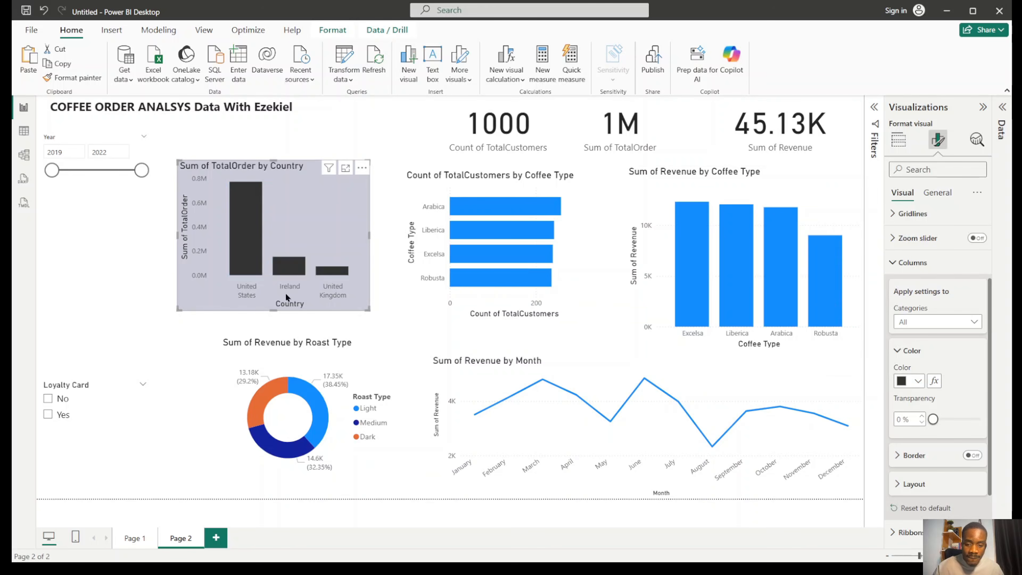
click(918, 381)
click(867, 331)
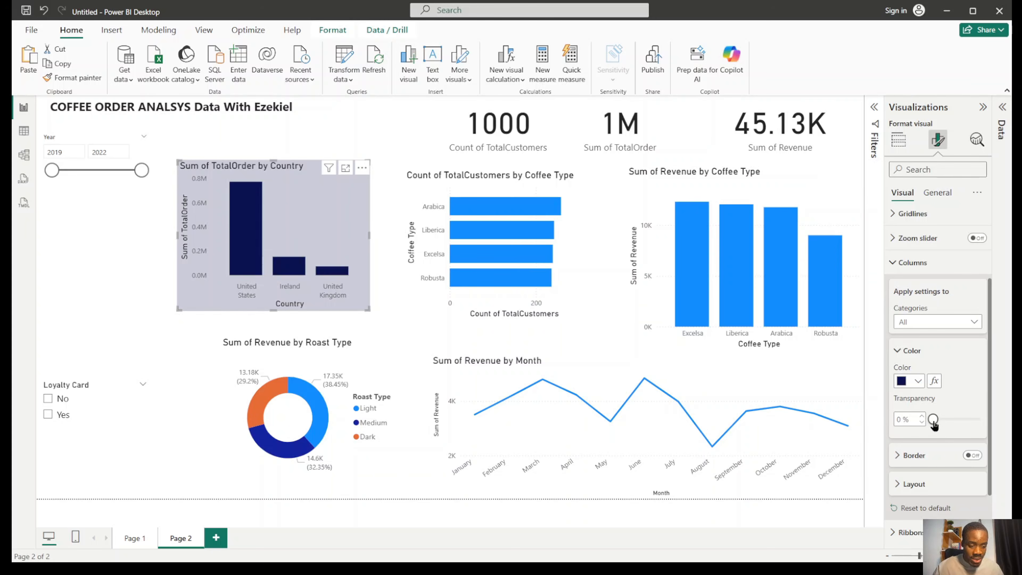
drag(933, 420, 888, 417)
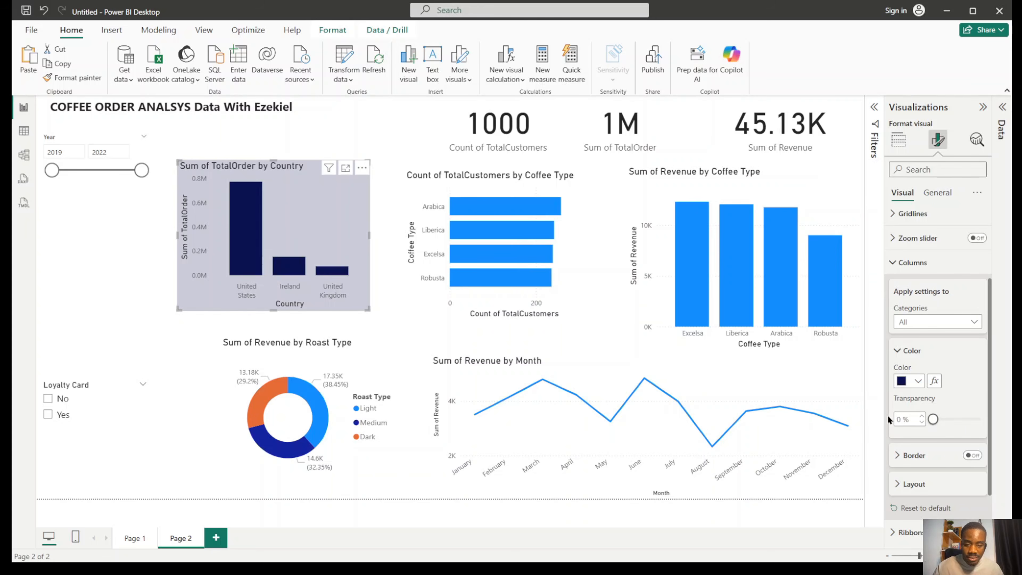
click(395, 151)
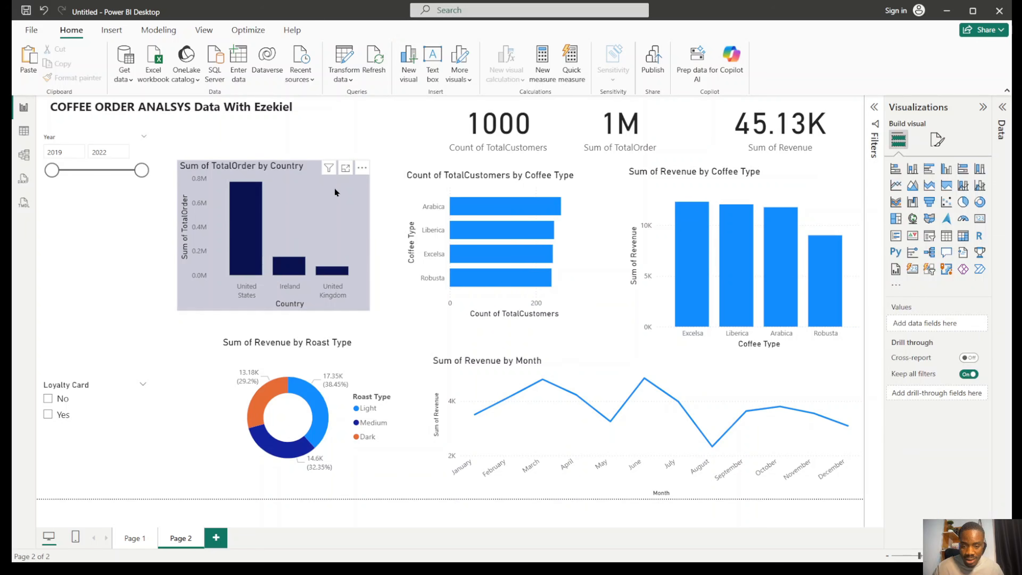
Rename the Sum of TotalOrder by Country chart's title to "Orders by Country" and center it.
click(313, 221)
click(937, 140)
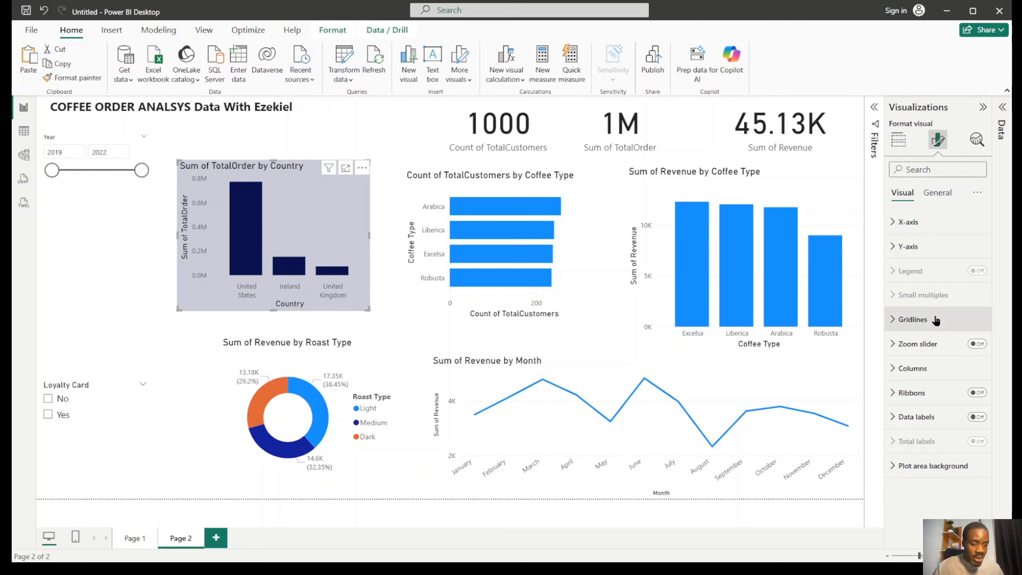
click(936, 193)
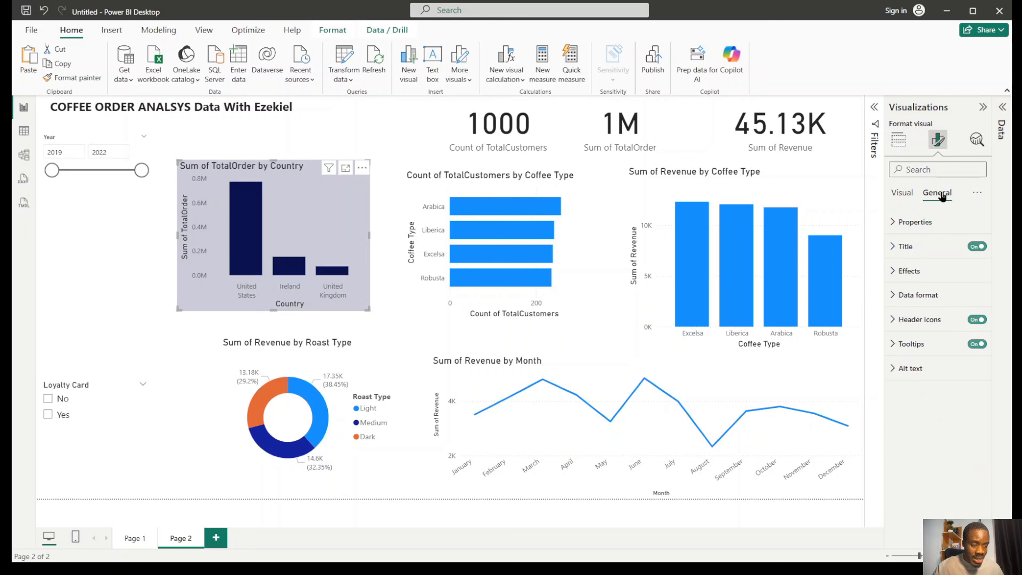
click(932, 249)
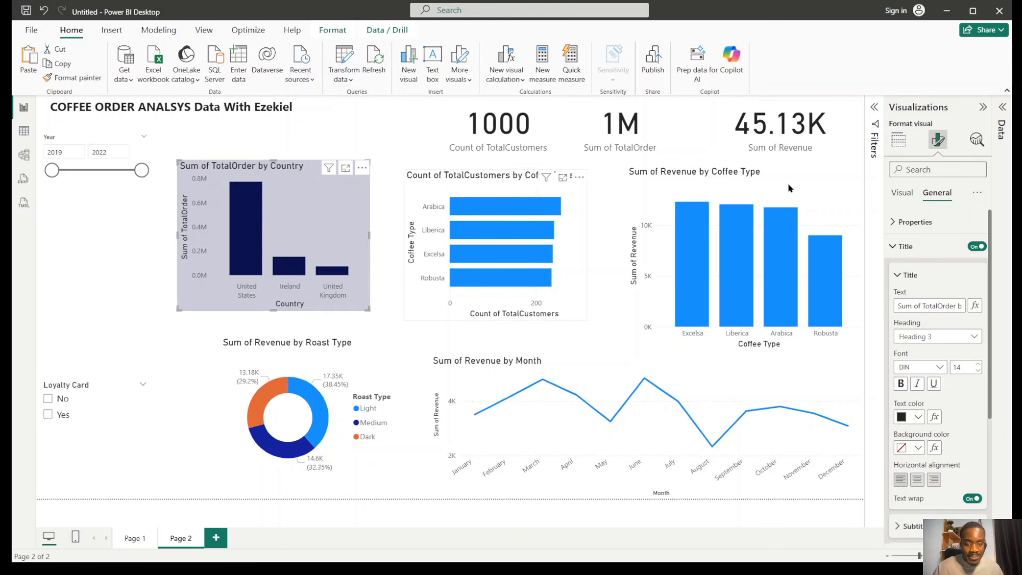
drag(936, 306, 895, 306)
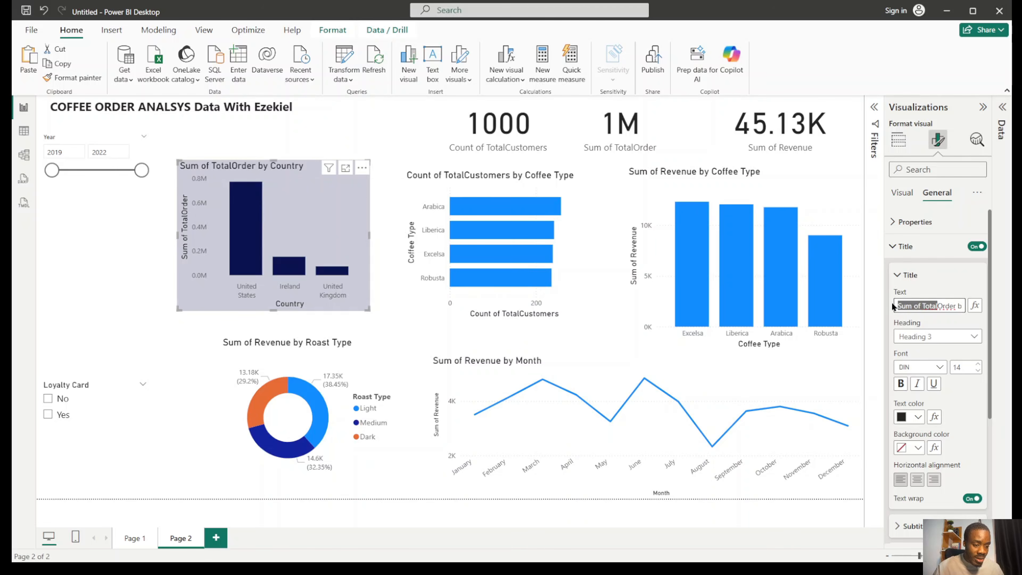
key(BackSpace)
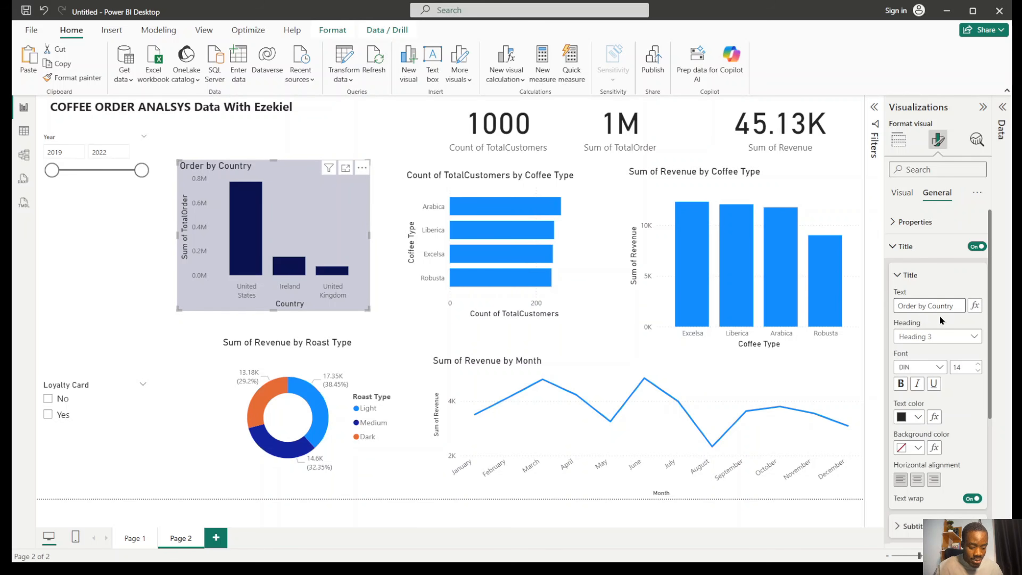
text(s)
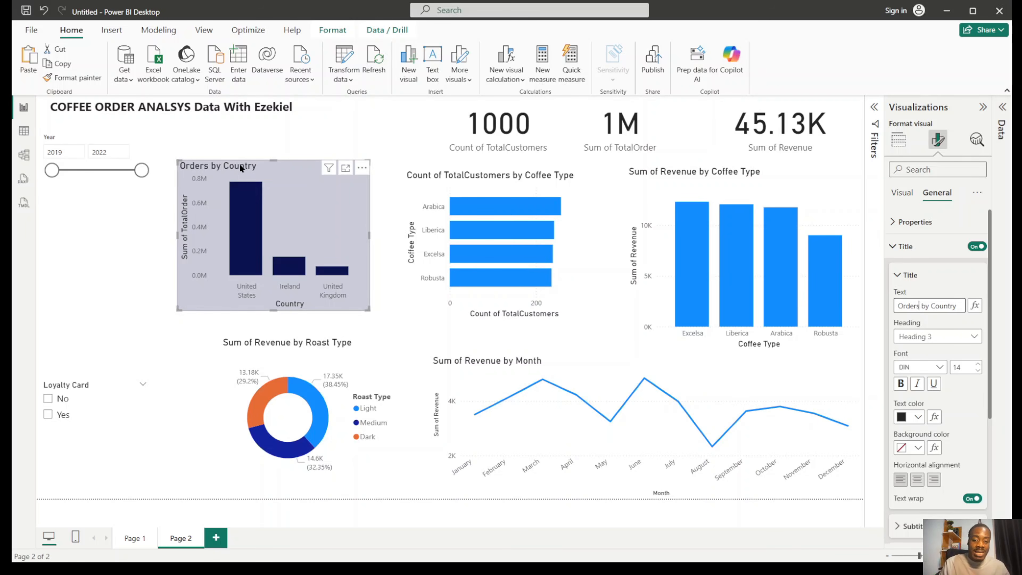
click(918, 480)
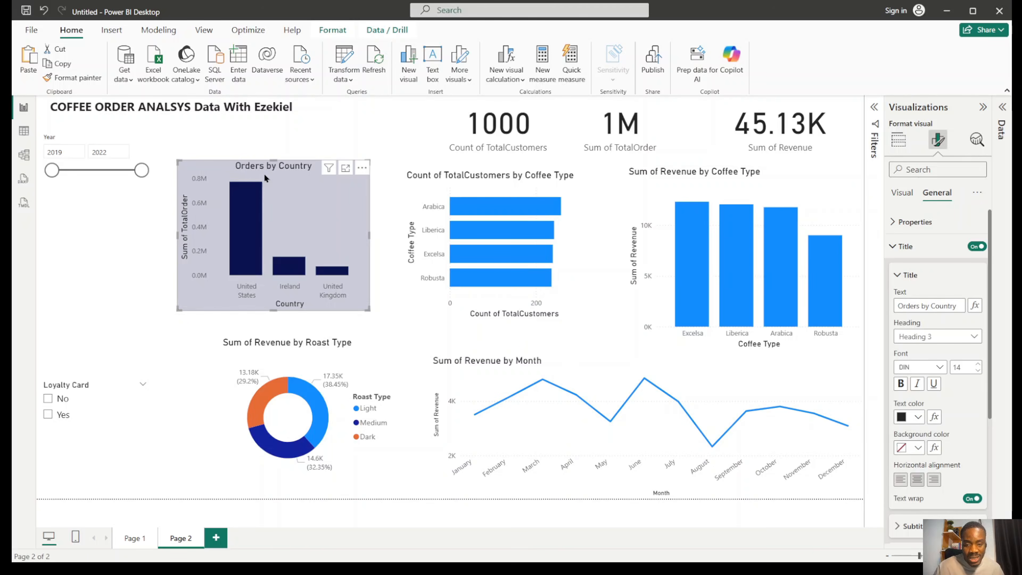
click(389, 333)
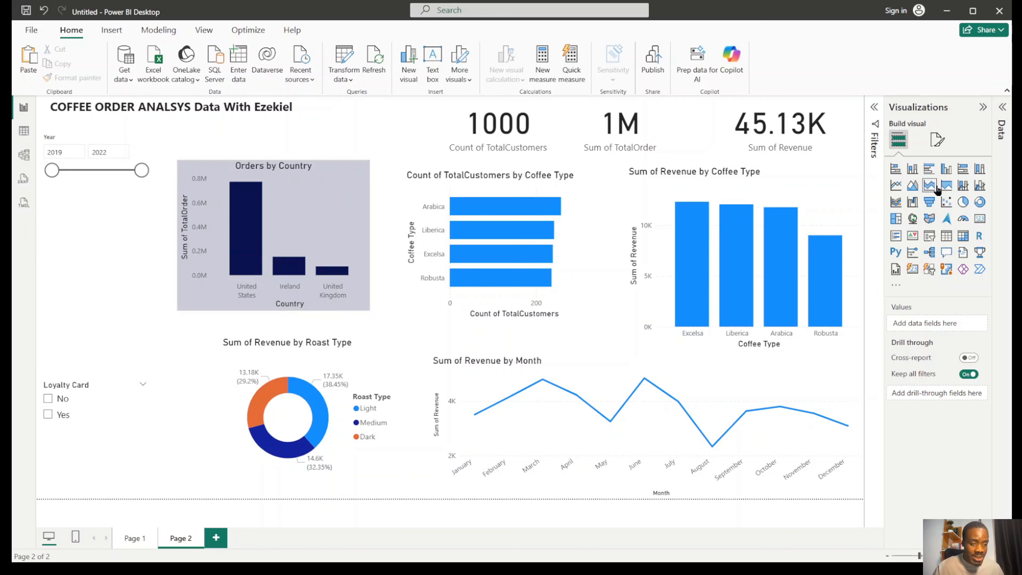
Turn off the X-axis title of the Orders by Country chart and color its X-axis values dark navy.
click(936, 142)
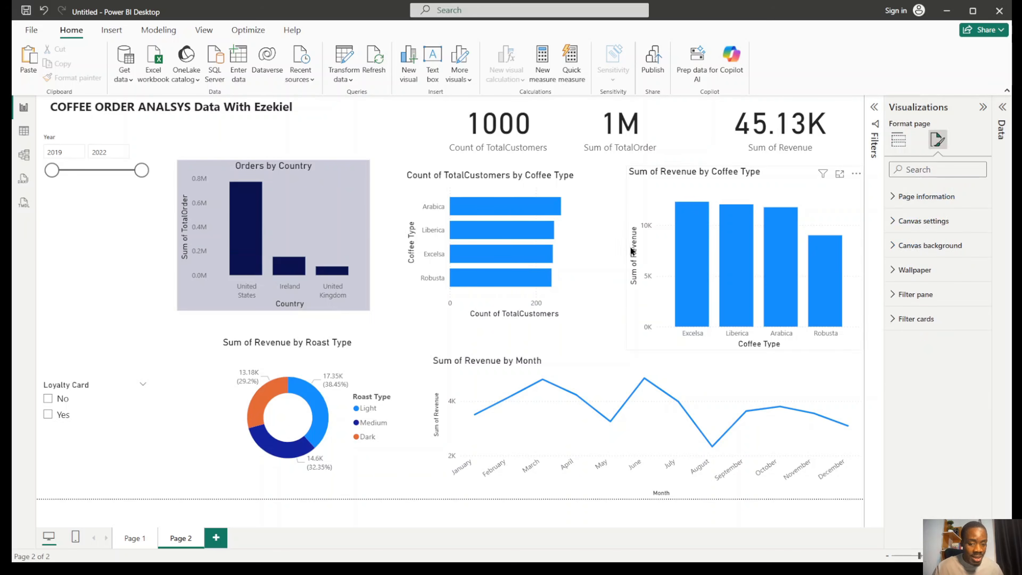
click(341, 226)
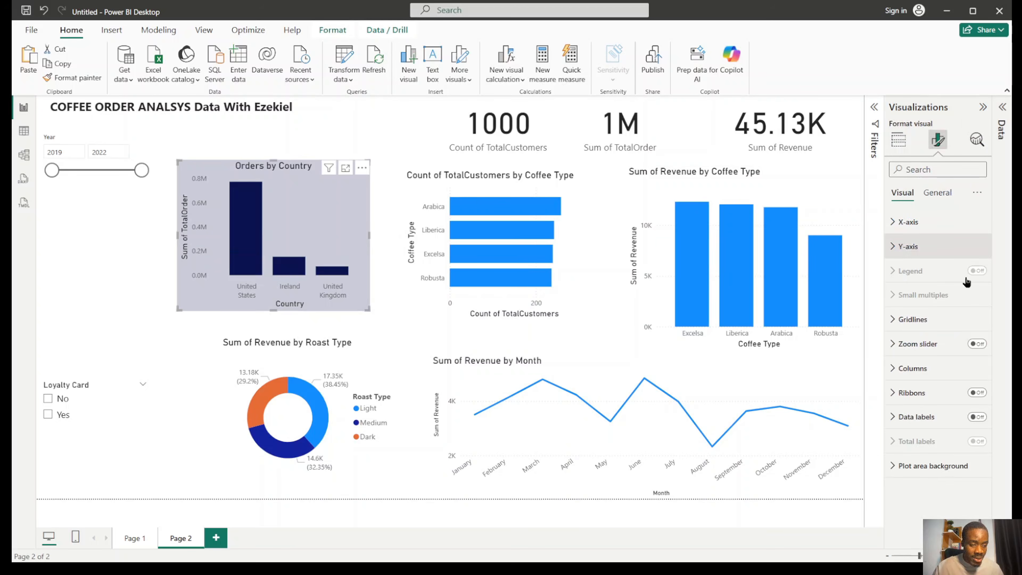
click(908, 222)
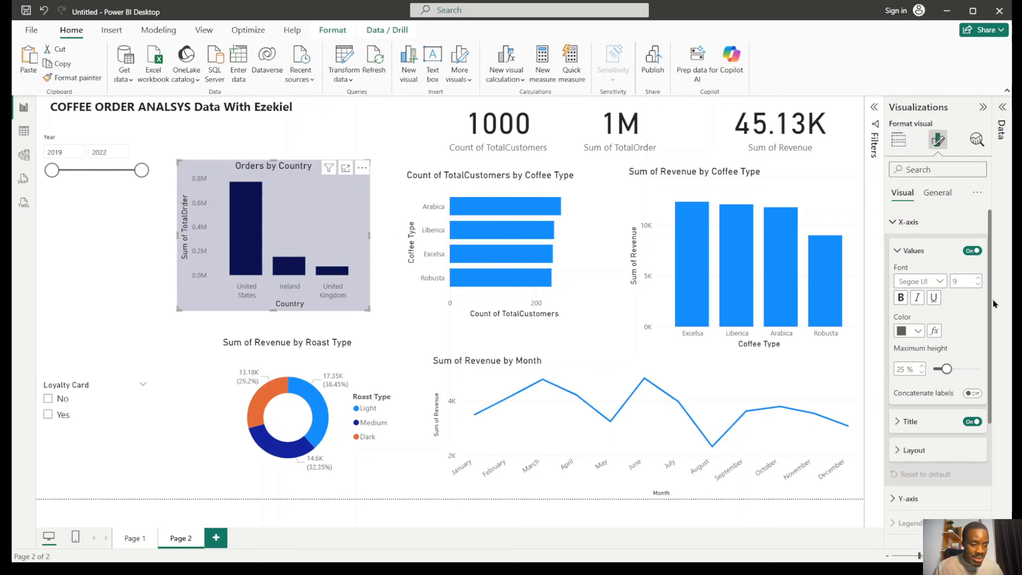
click(977, 252)
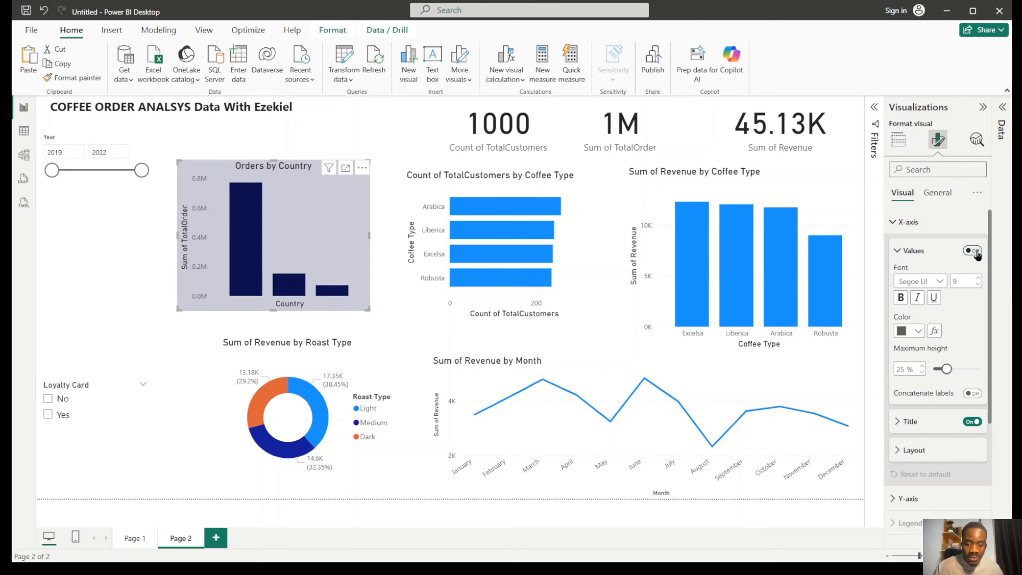
click(976, 252)
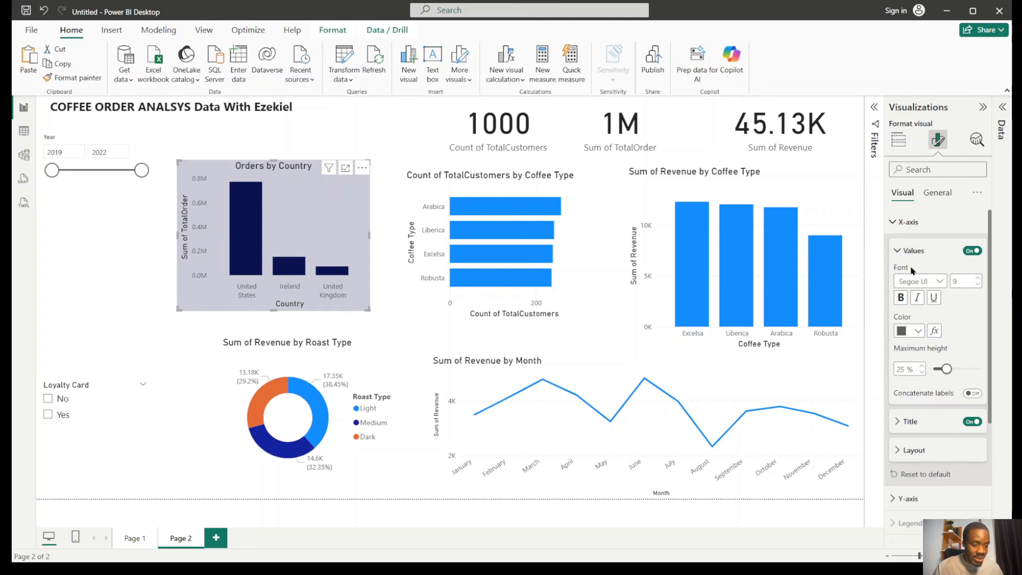
click(971, 422)
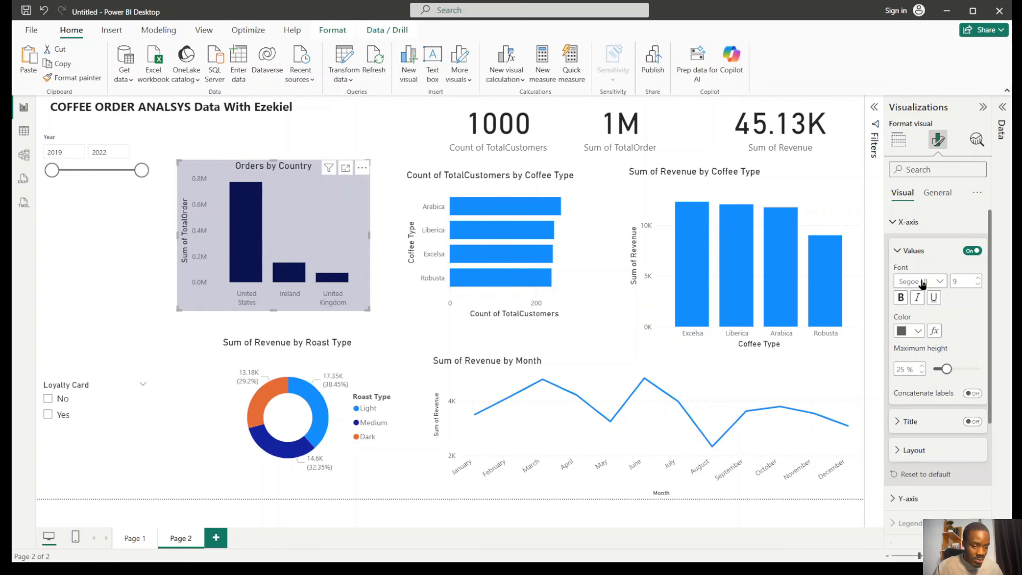
click(917, 332)
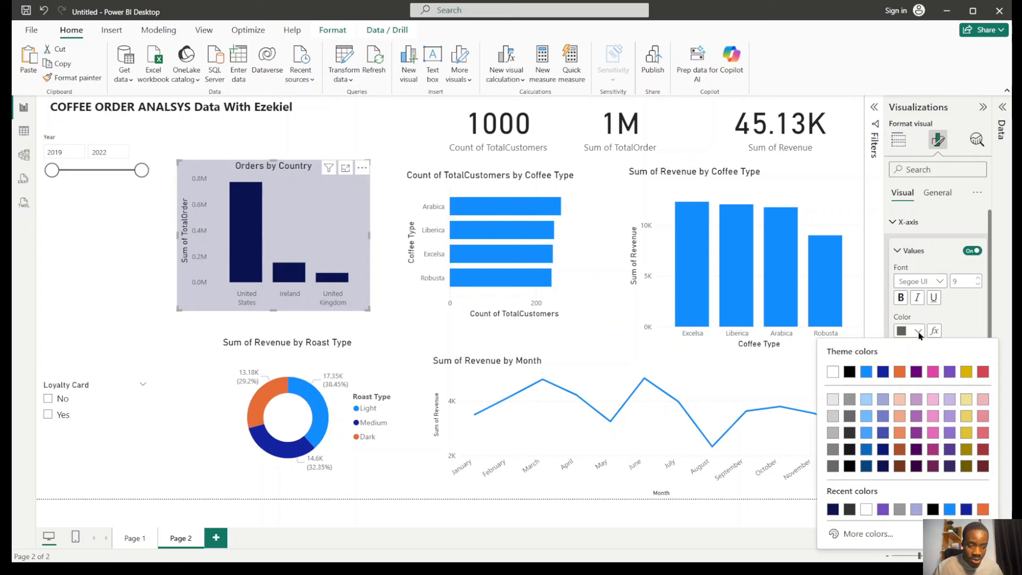
click(831, 509)
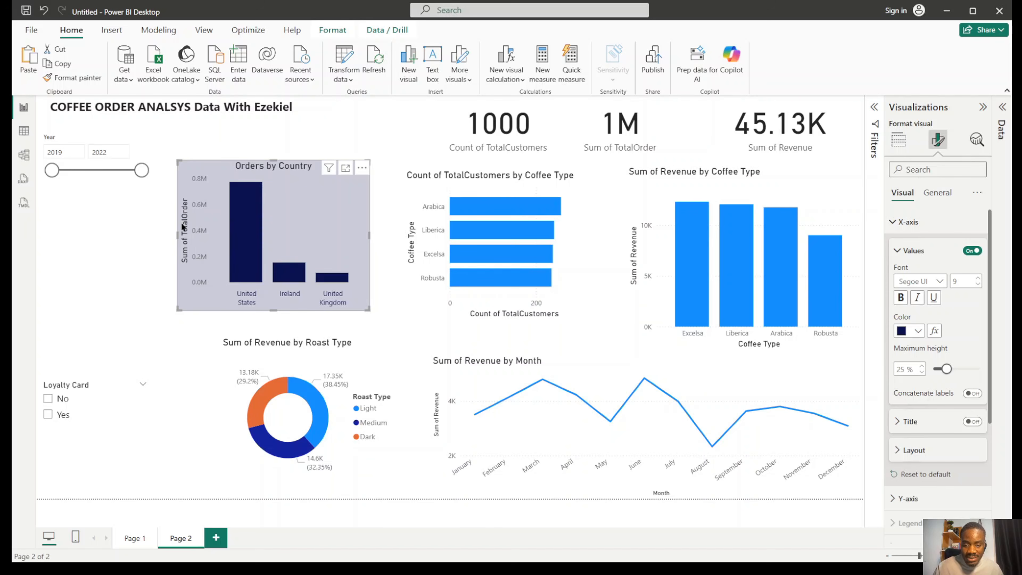
Turn off the Y-axis title of the Orders by Country chart.
click(908, 222)
click(923, 246)
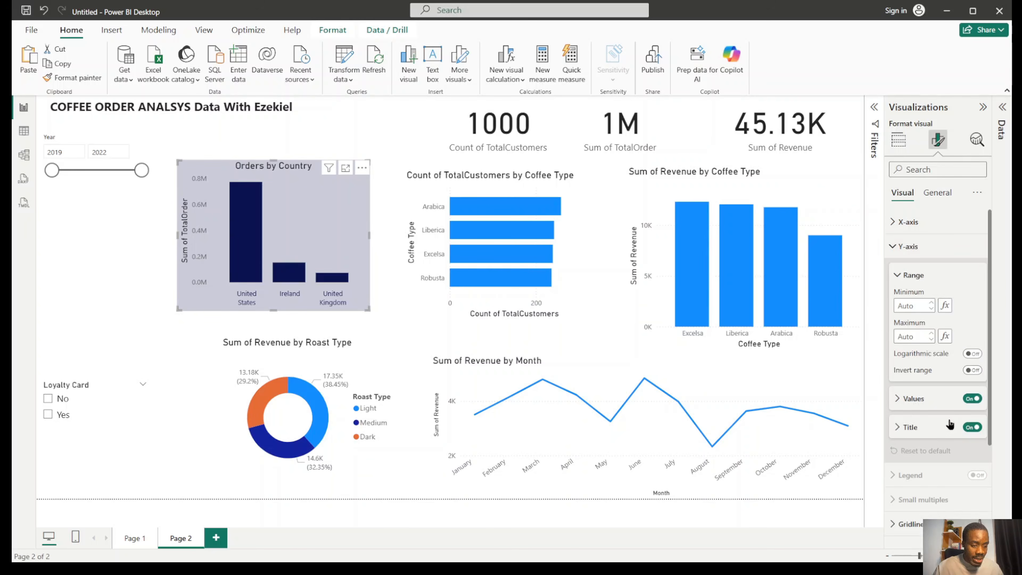
click(972, 426)
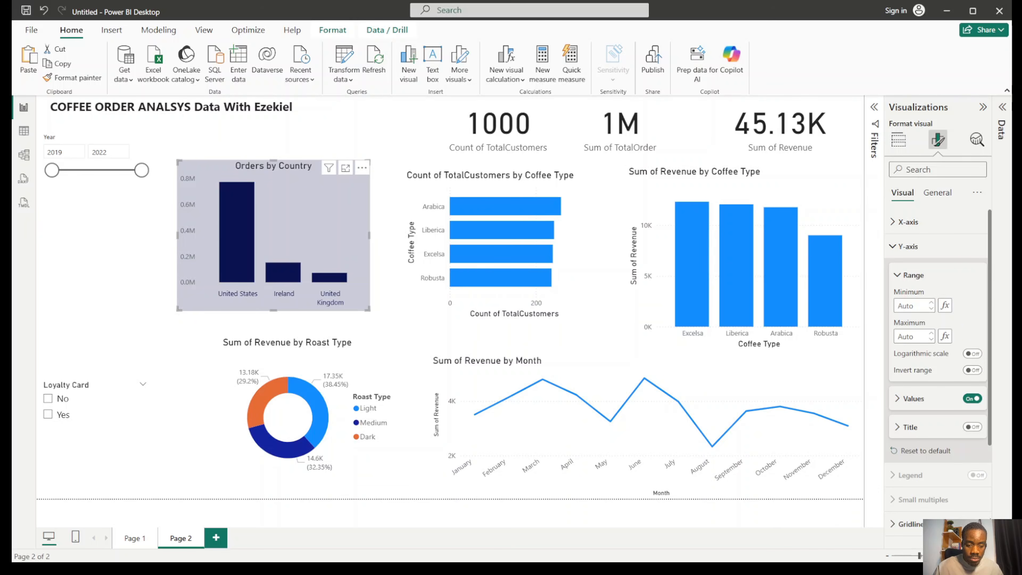
mouse_move(958, 562)
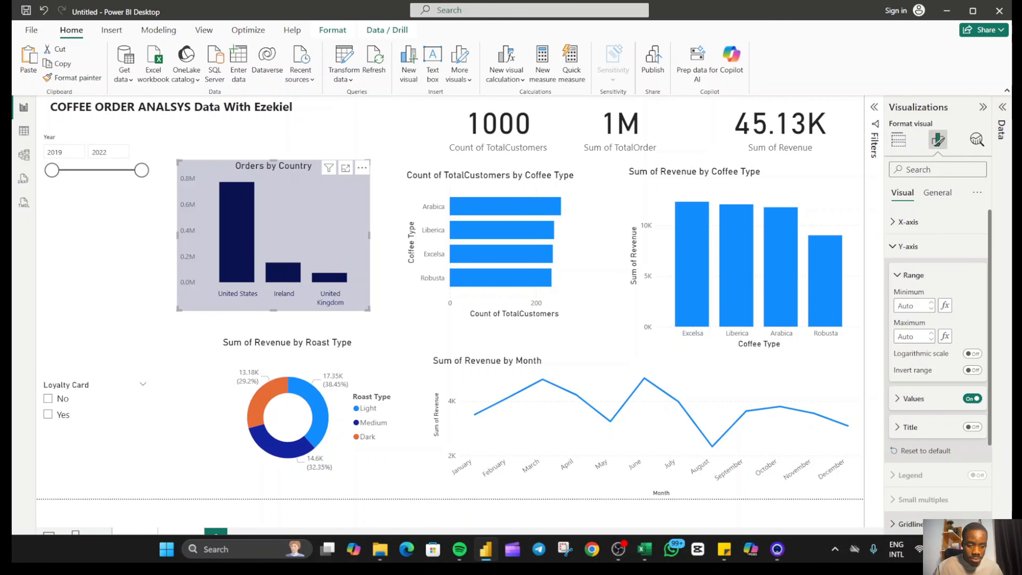
click(585, 286)
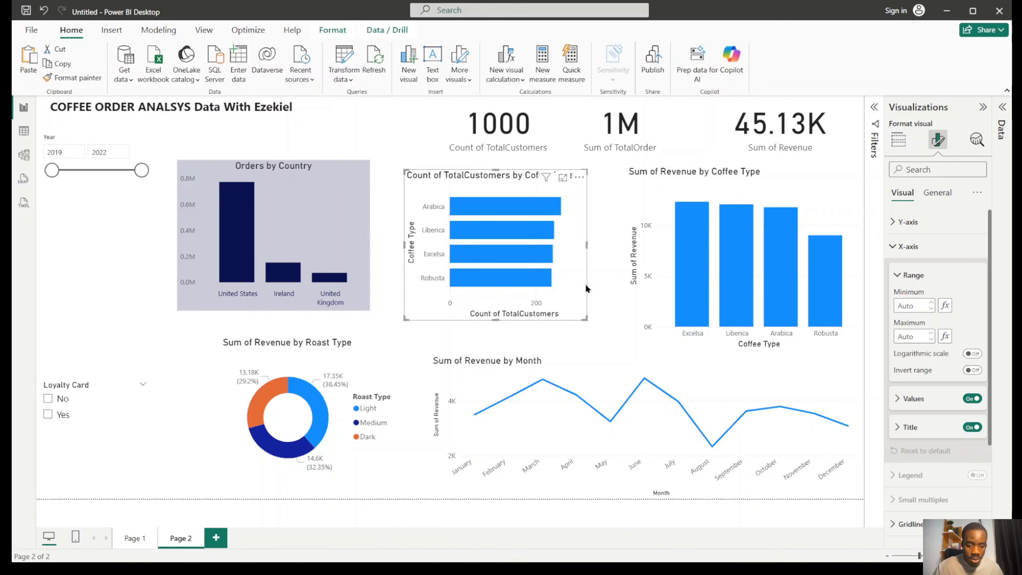
key(XF86MonBrightnessUp)
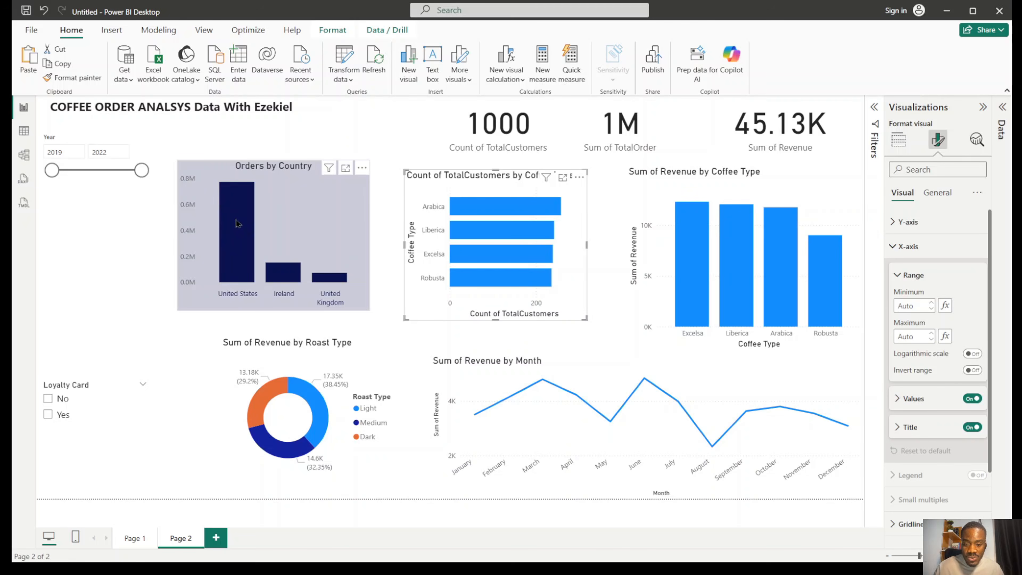
mouse_move(237, 223)
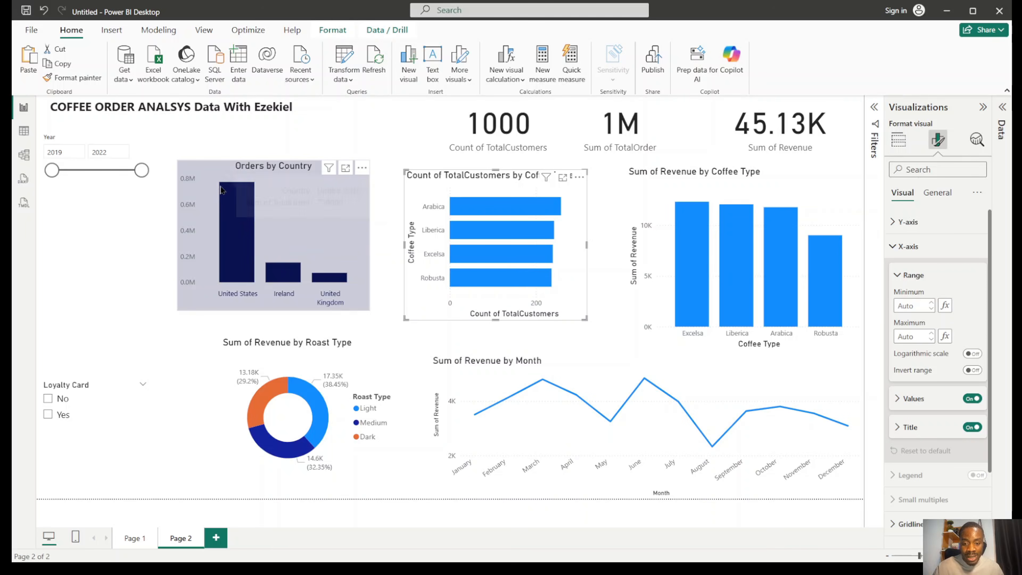
Turn on data labels for the Orders by Country chart.
click(330, 231)
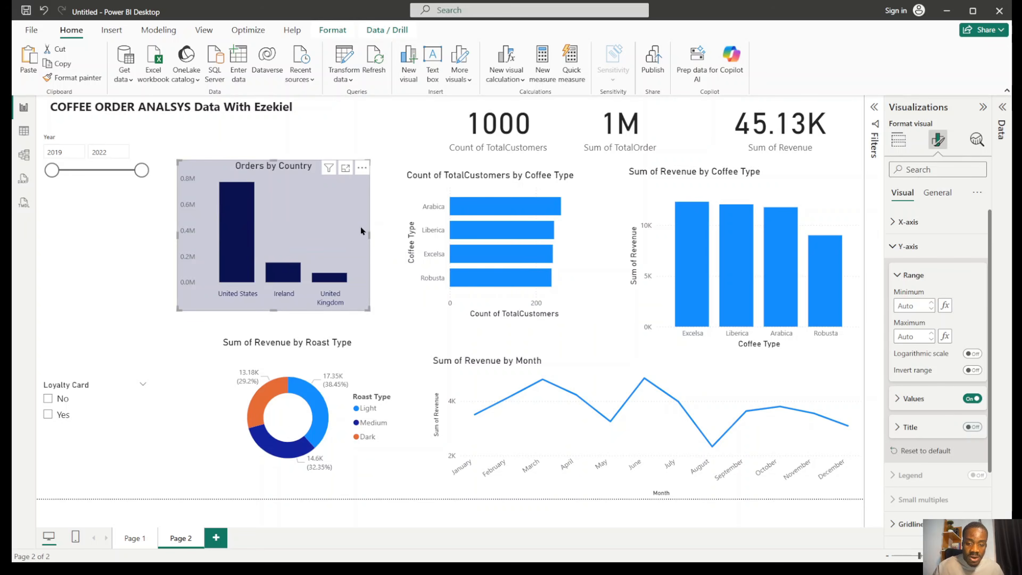
click(936, 195)
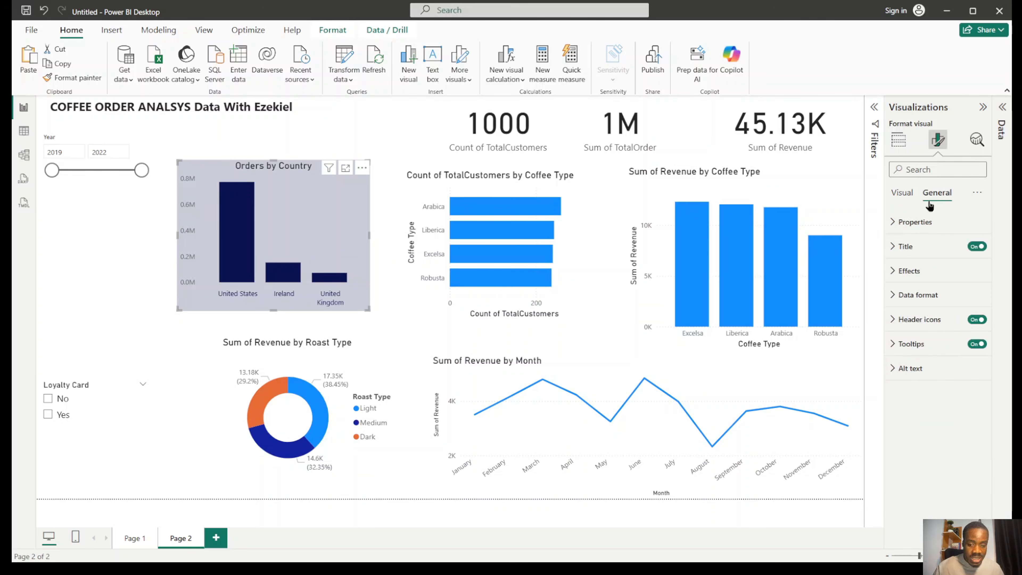
click(900, 192)
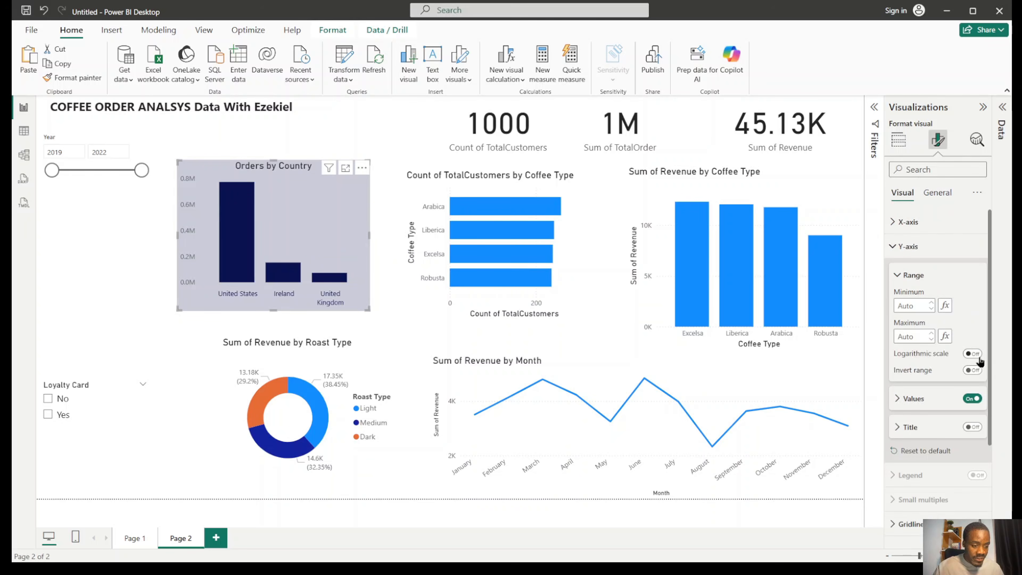
click(917, 248)
click(976, 418)
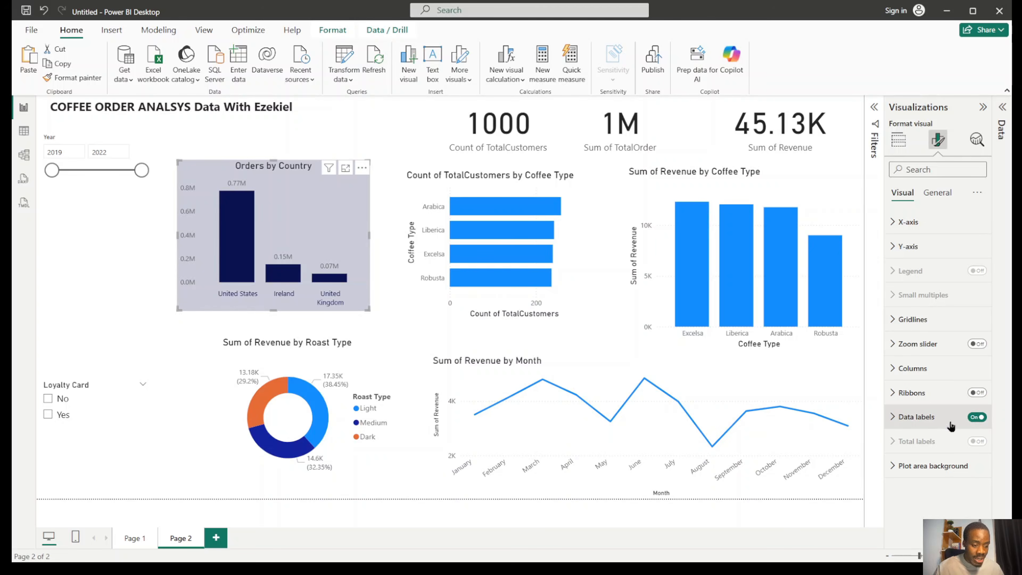
Set the display units of the Orders by Country chart's data label values to Thousands.
click(925, 417)
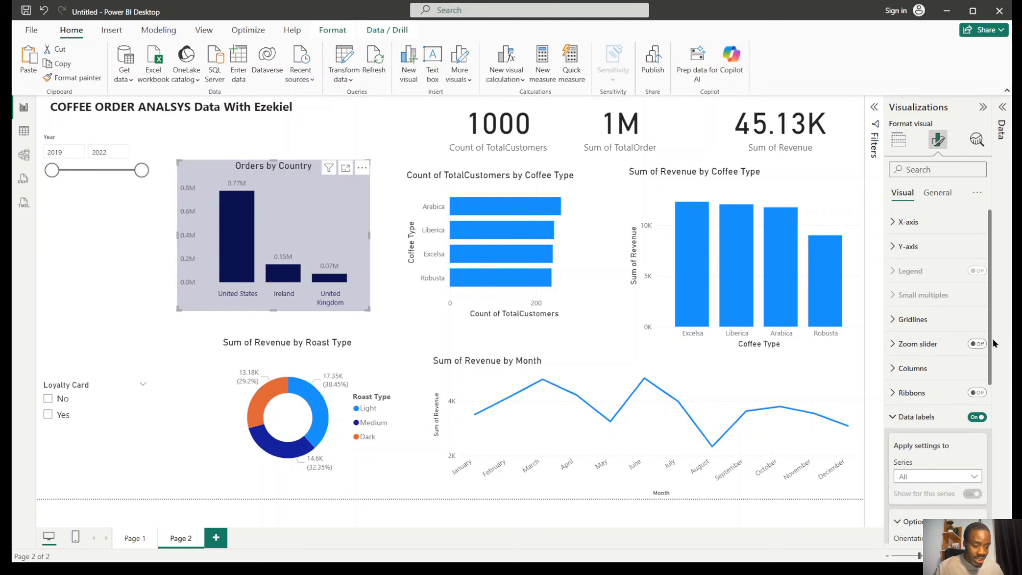
scroll(943, 353, down, 5)
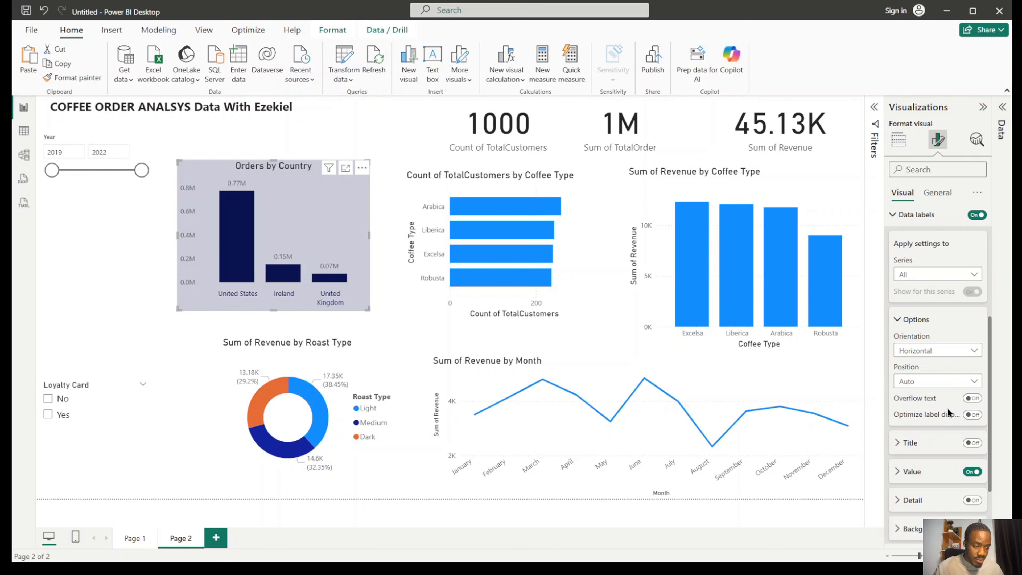
click(939, 476)
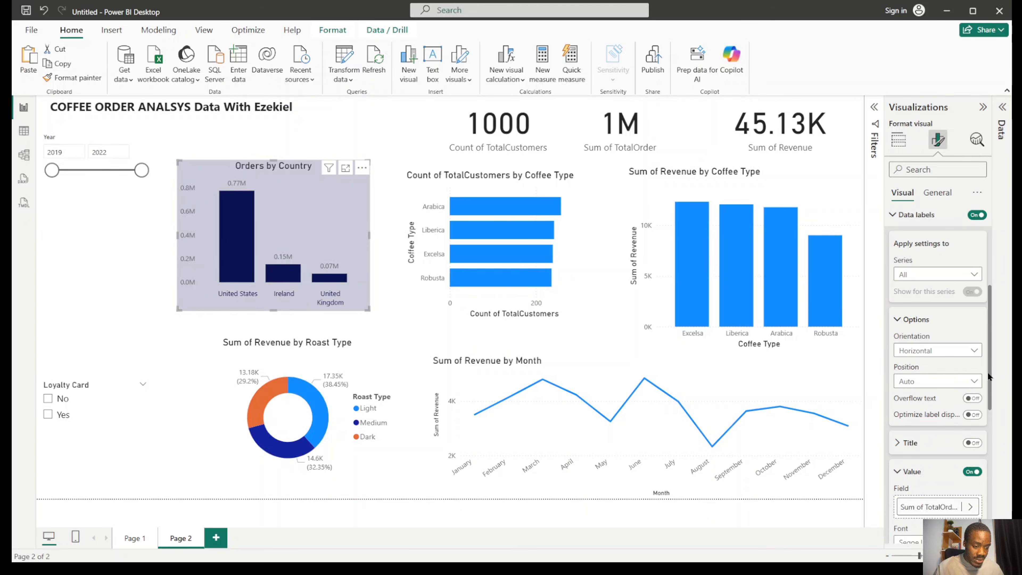
scroll(992, 383, down, 5)
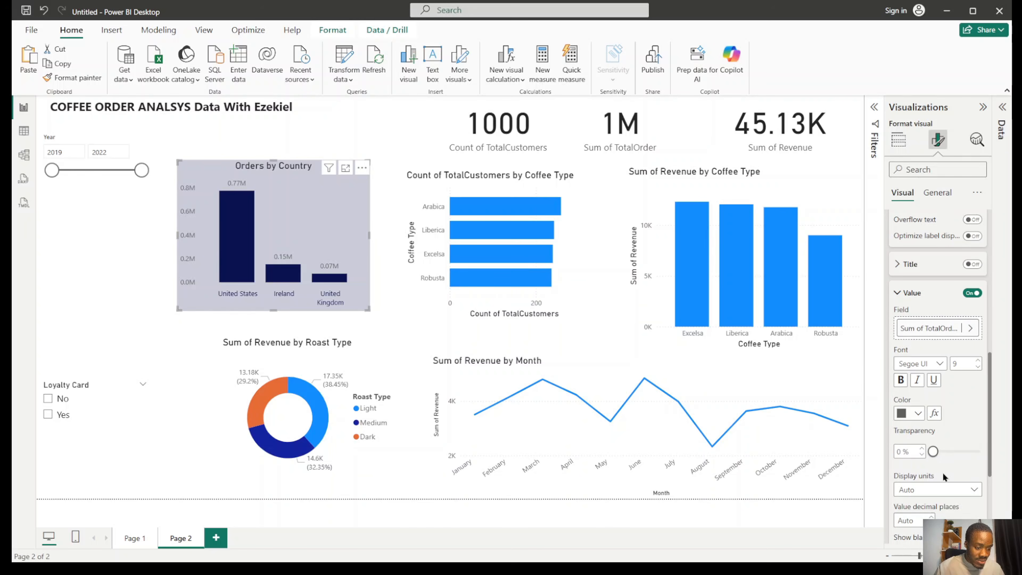
click(940, 490)
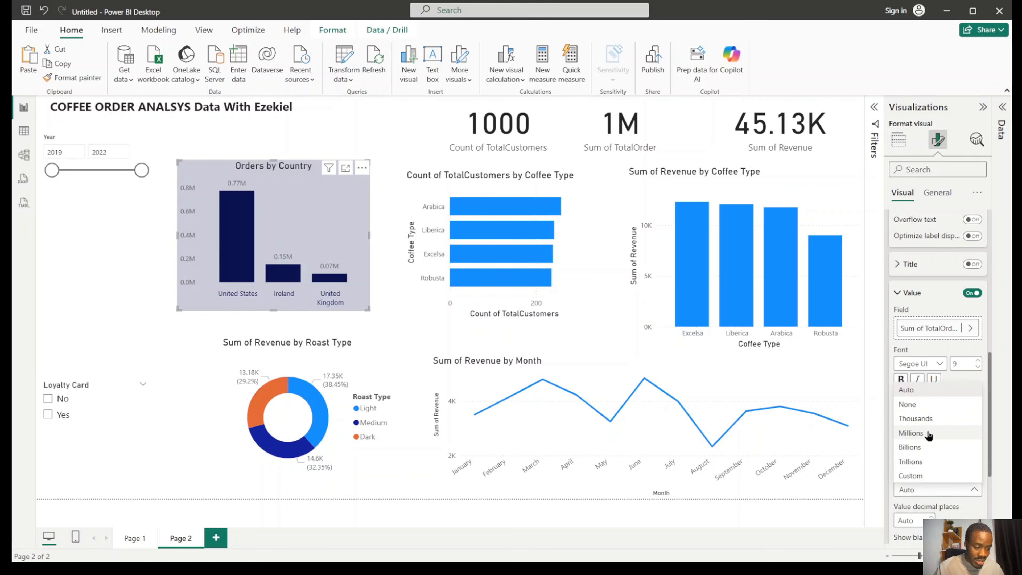
click(925, 419)
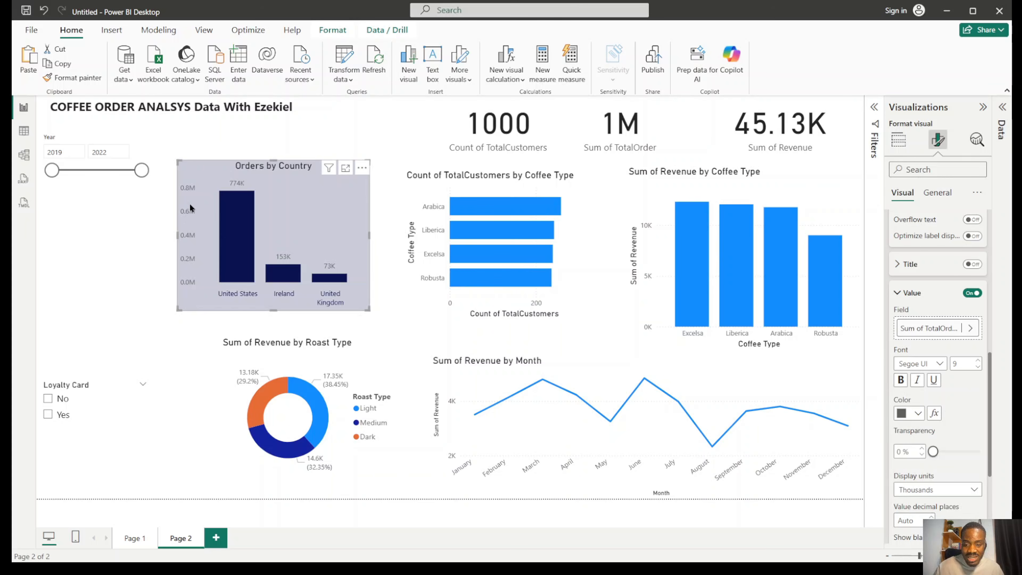
Turn off the Y-axis values of the Orders by Country chart.
click(932, 193)
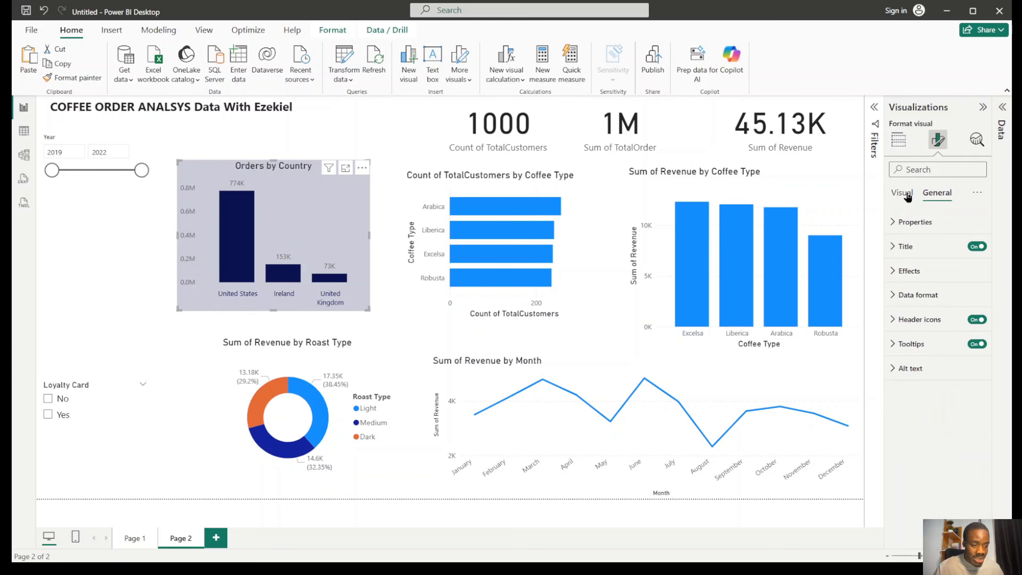
click(902, 193)
click(940, 256)
click(941, 256)
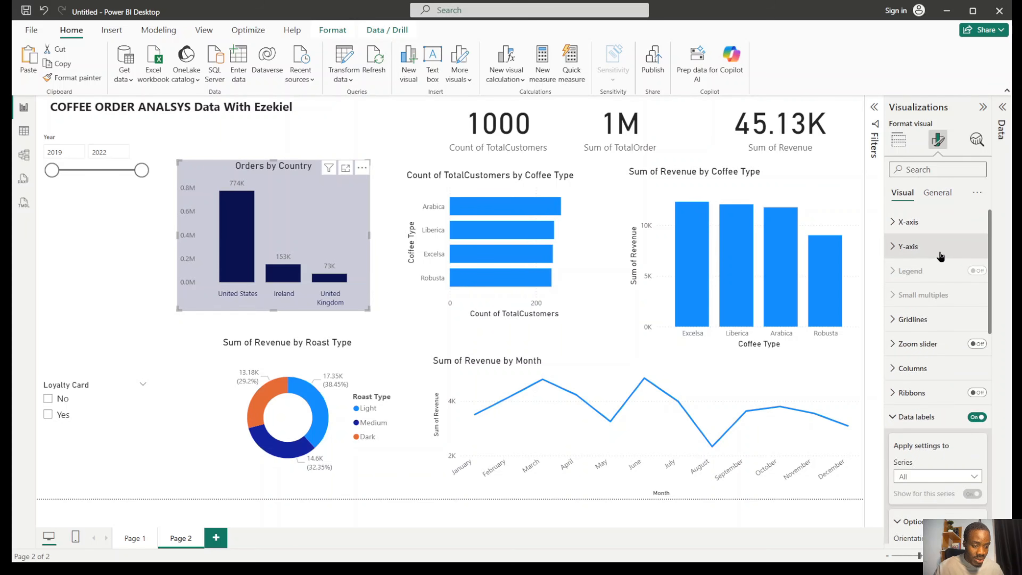
click(940, 247)
click(973, 398)
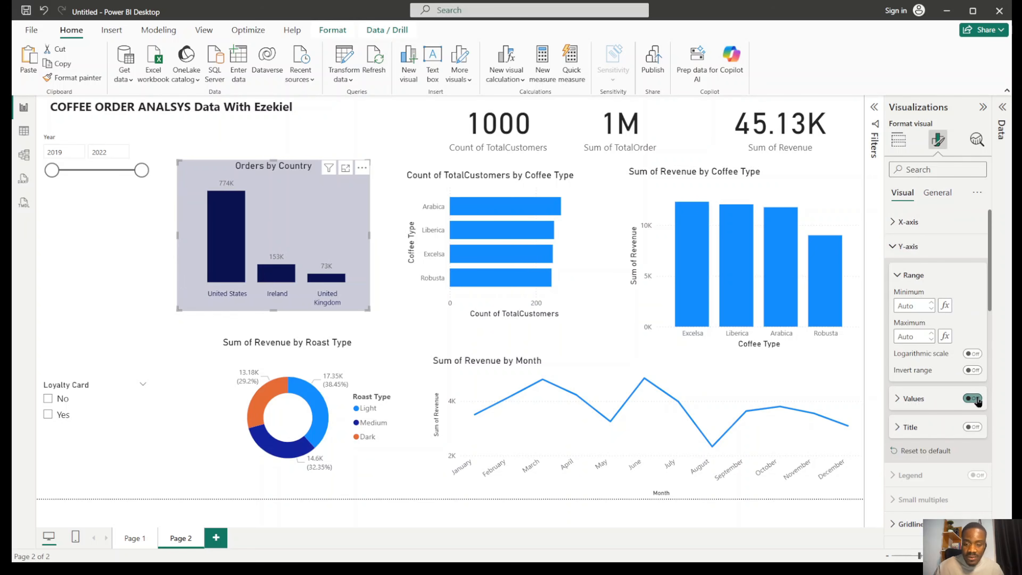
click(386, 177)
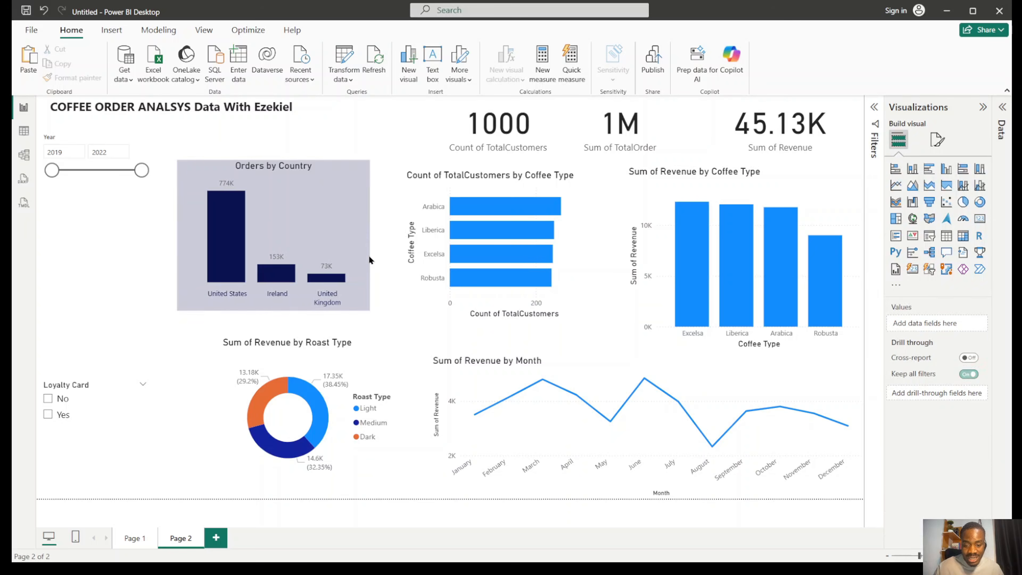
Turn on the visual border around the Orders by Country chart.
click(348, 208)
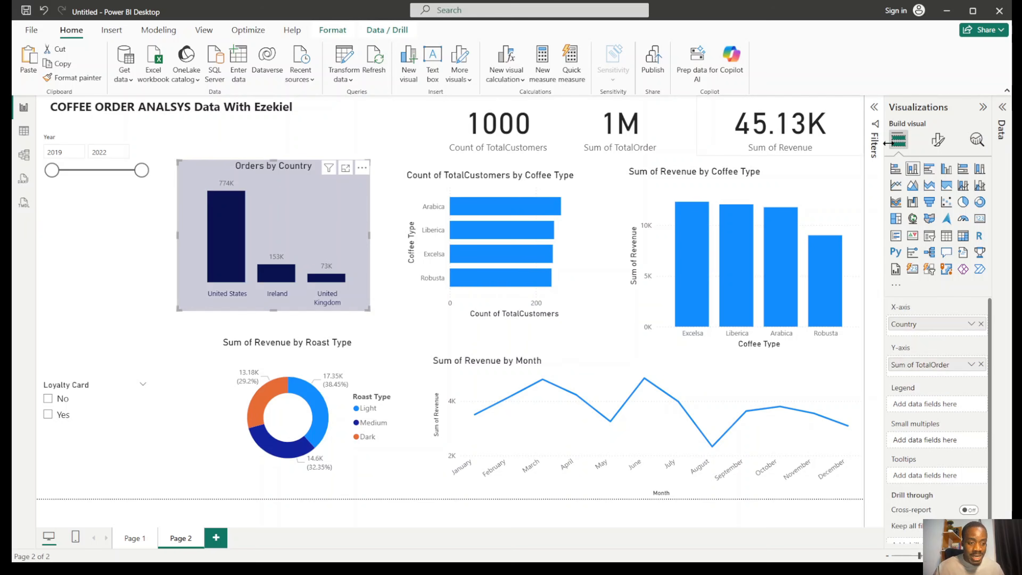
click(938, 140)
click(937, 193)
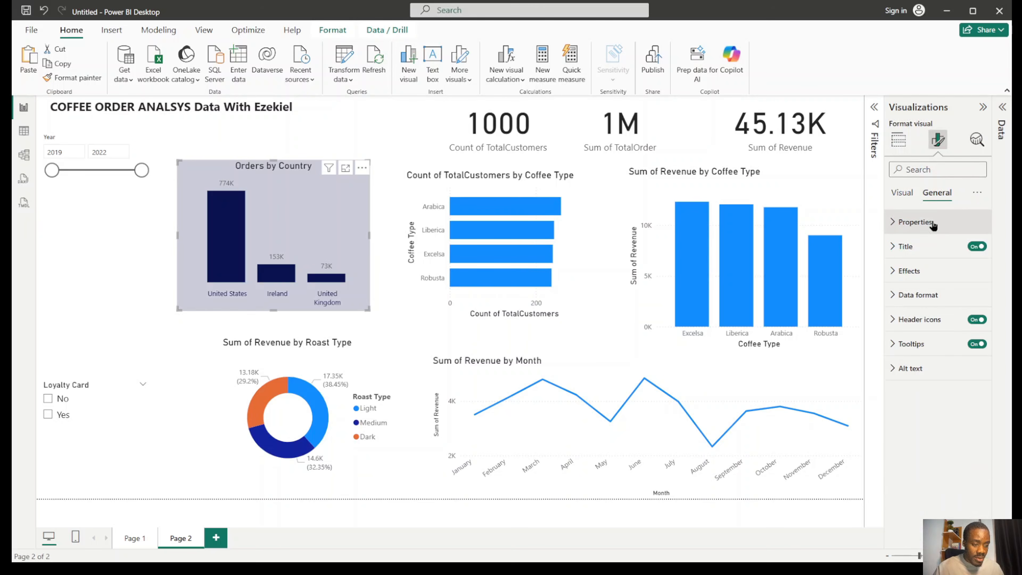
click(931, 277)
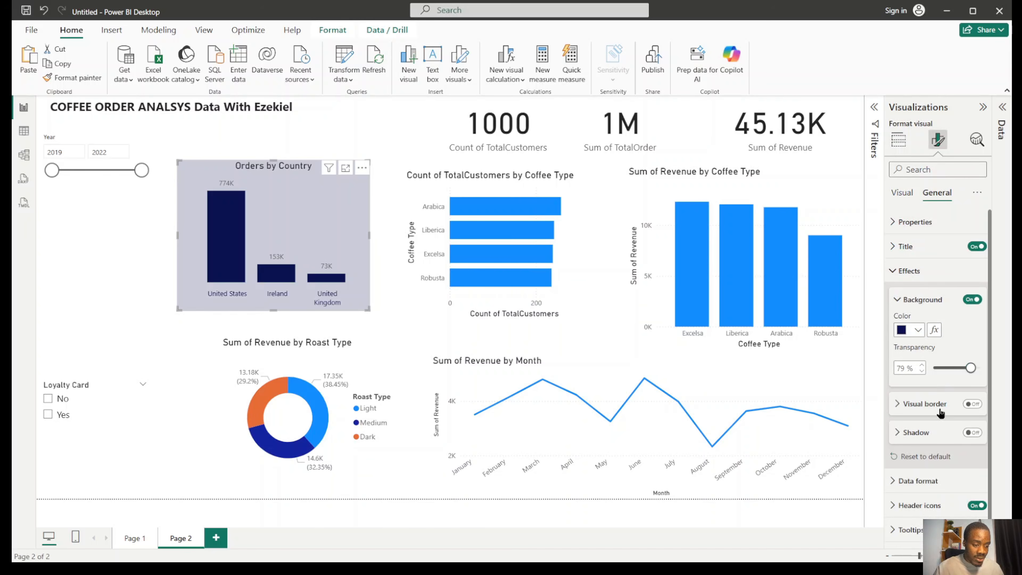
click(972, 404)
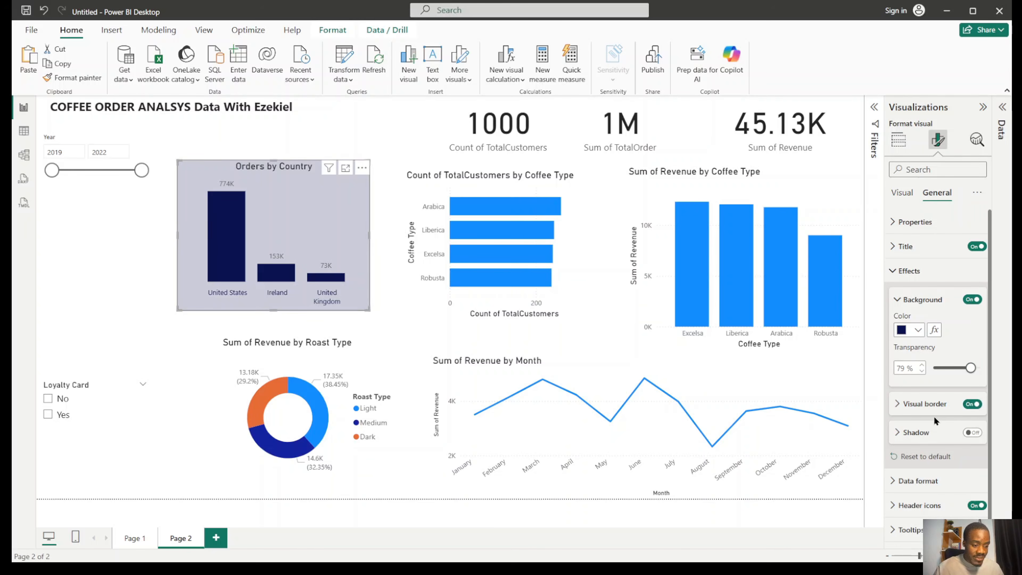
drag(990, 315, 991, 393)
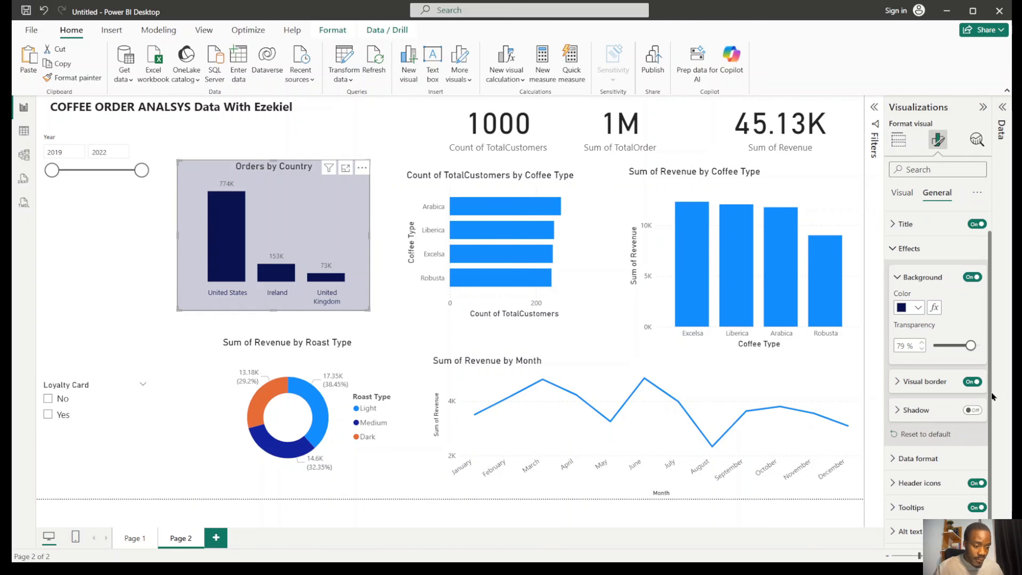
click(924, 382)
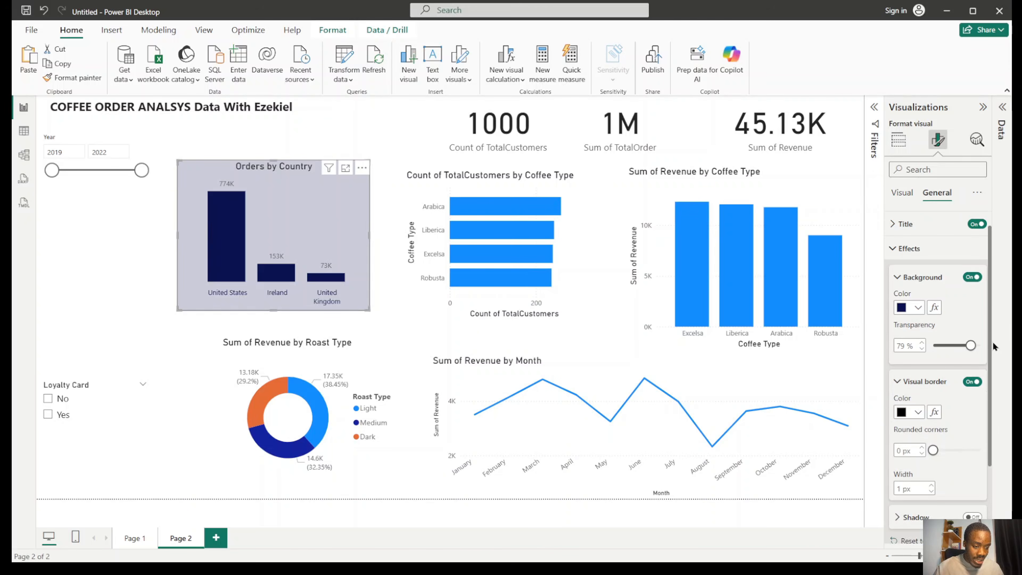
drag(991, 341, 990, 412)
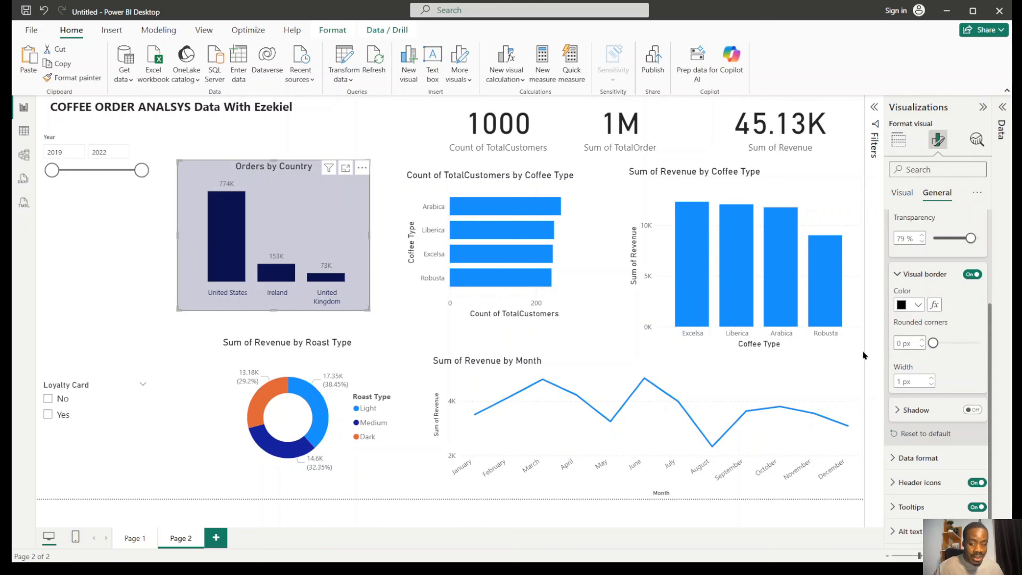
click(383, 301)
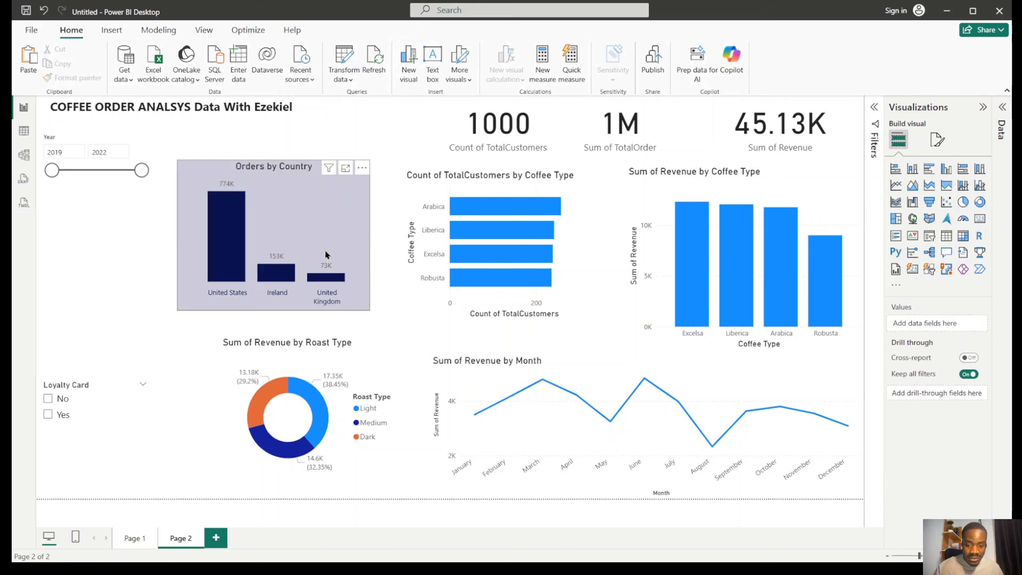
Set the rounded corners of the Orders by Country chart's border to 20 px.
click(354, 216)
click(938, 140)
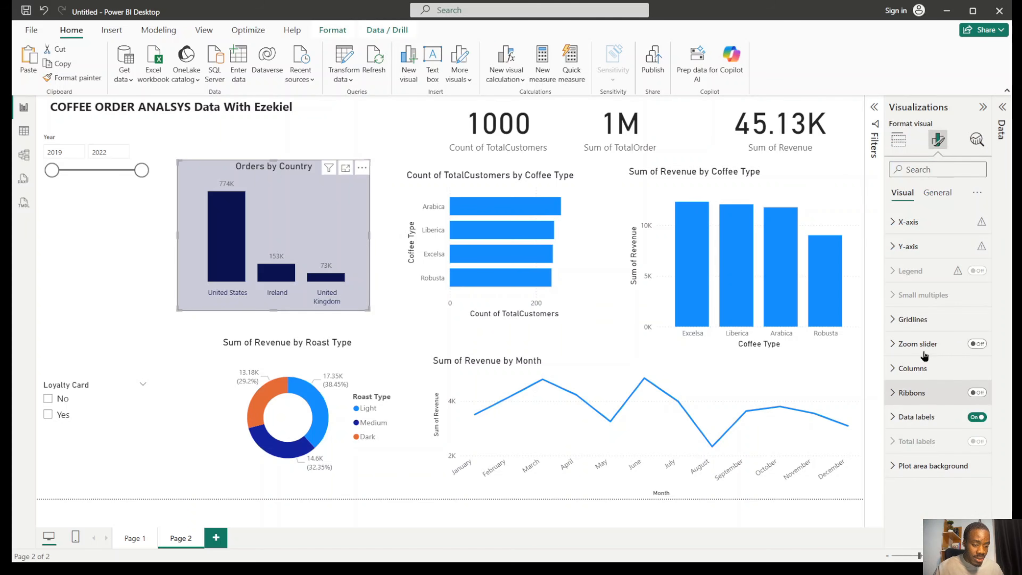
click(937, 193)
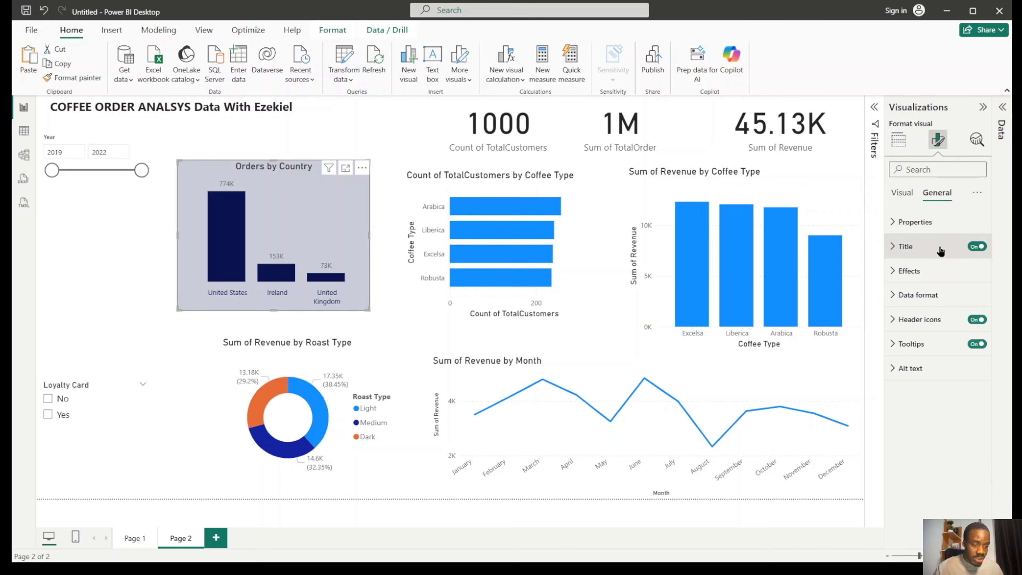
click(939, 272)
click(930, 408)
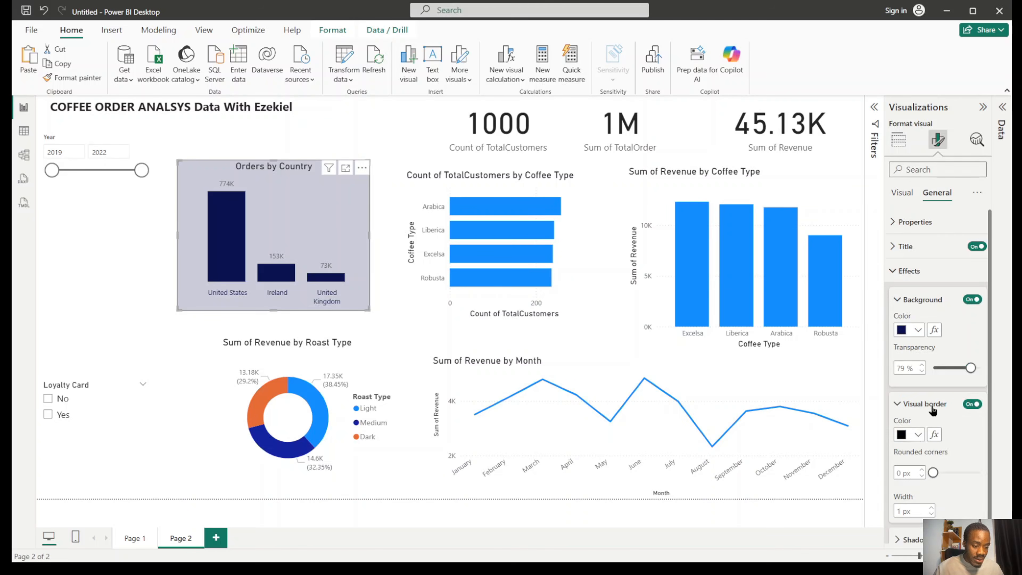
drag(936, 477, 970, 473)
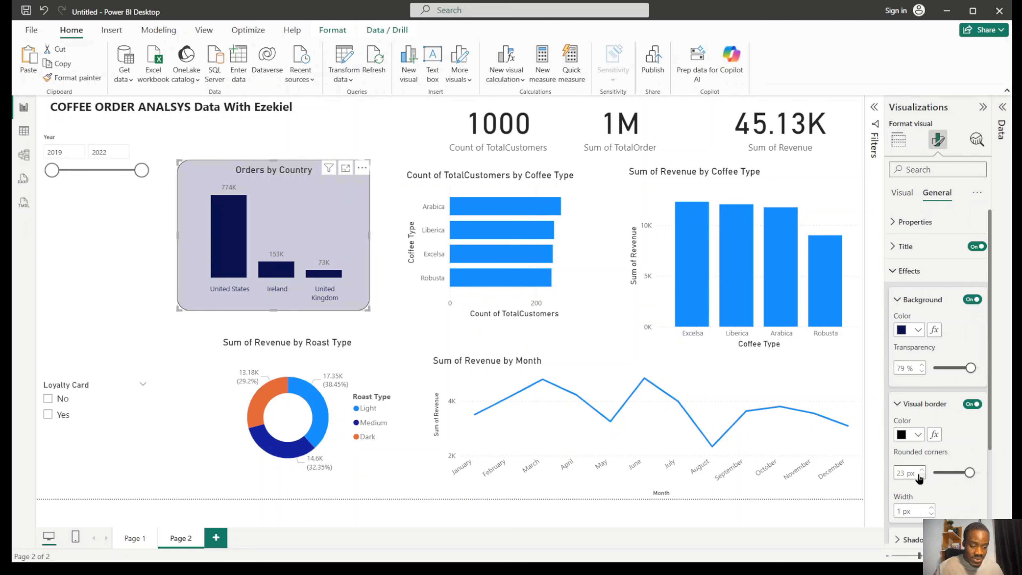
double_click(904, 474)
text(20)
key(Return)
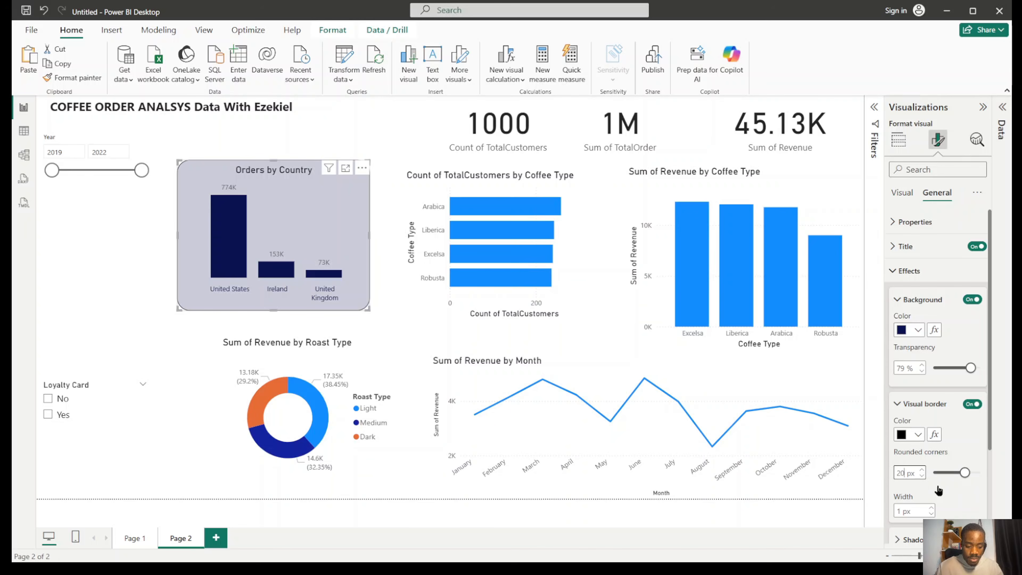
click(393, 305)
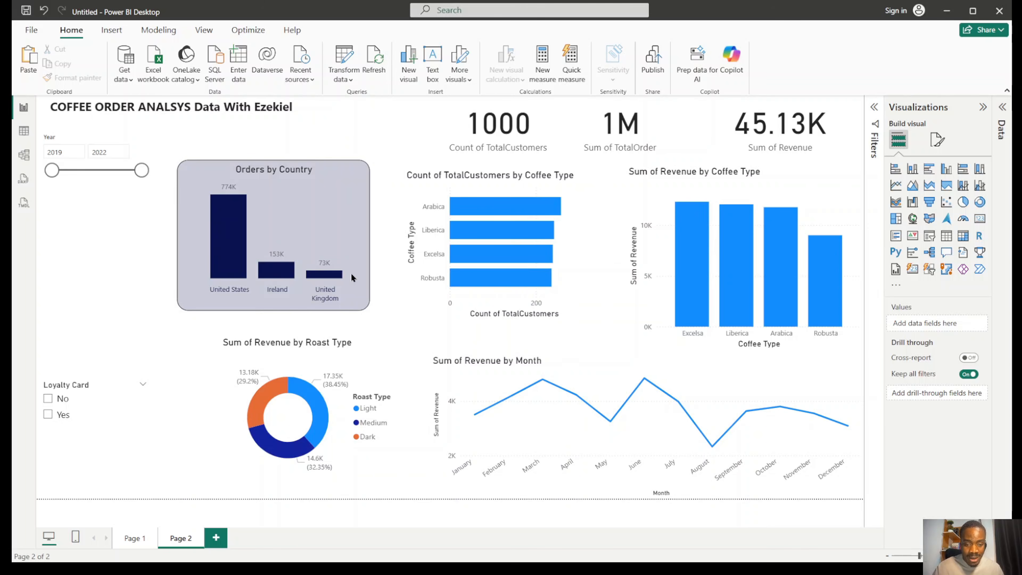
Copy the Orders by Country chart's formatting onto the Count of TotalCustomers by Coffee Type chart with the format painter.
click(354, 221)
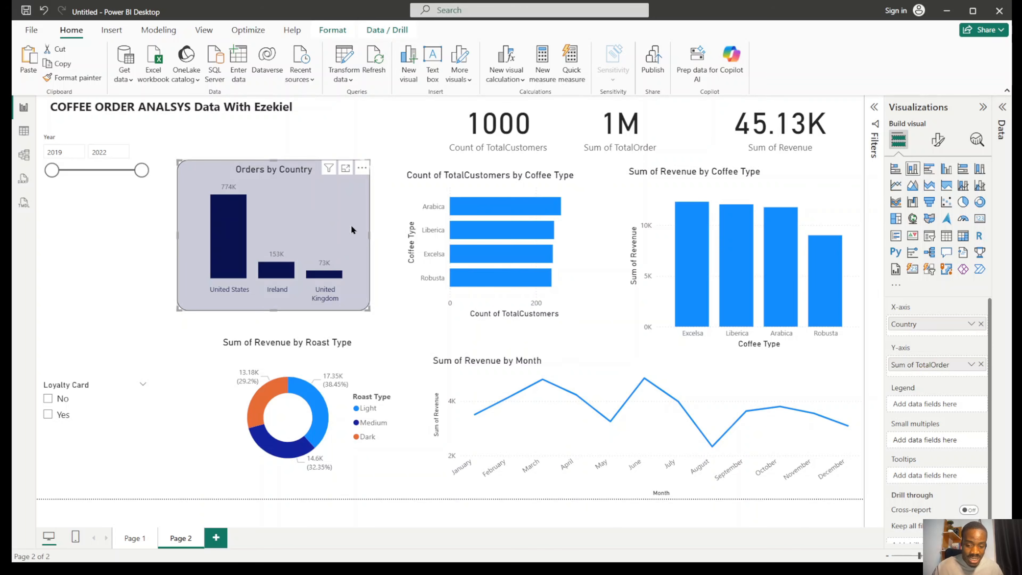
click(76, 78)
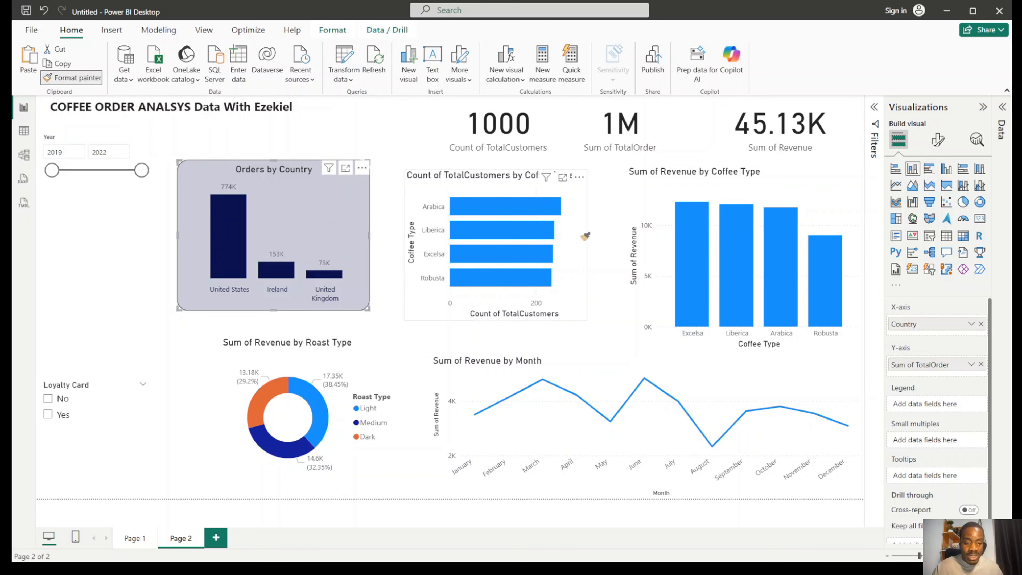
click(576, 237)
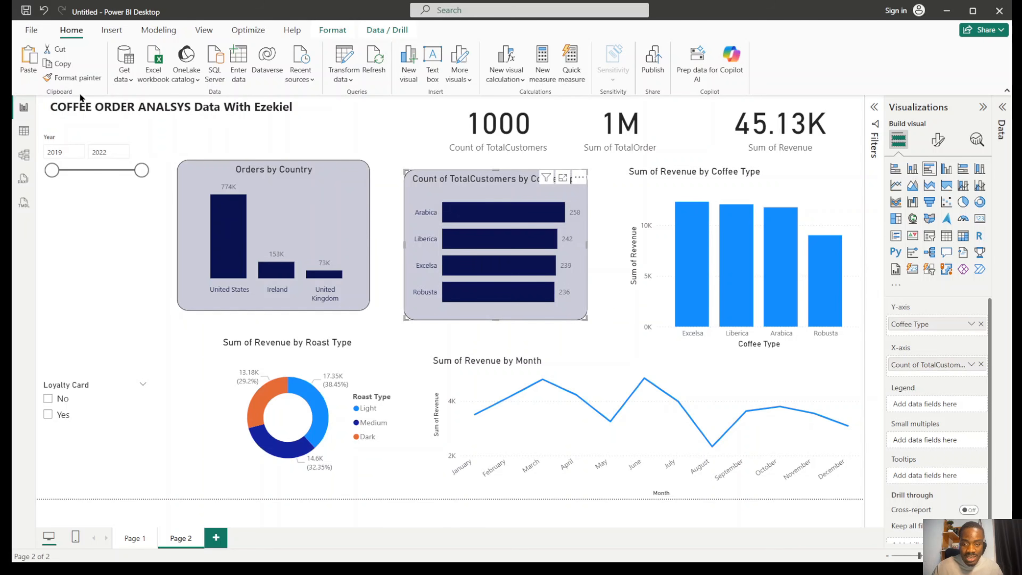
Copy the Customers by Coffee Type chart's formatting, one visual after another, onto the Sum of Revenue charts by Coffee Type, Roast Type and Month with the format painter.
click(74, 77)
click(816, 199)
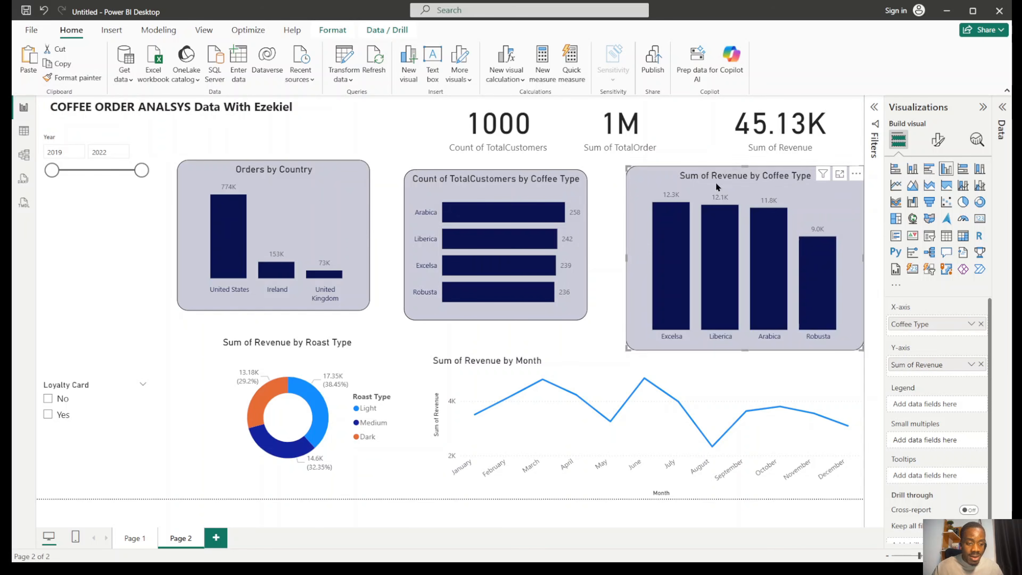
click(73, 79)
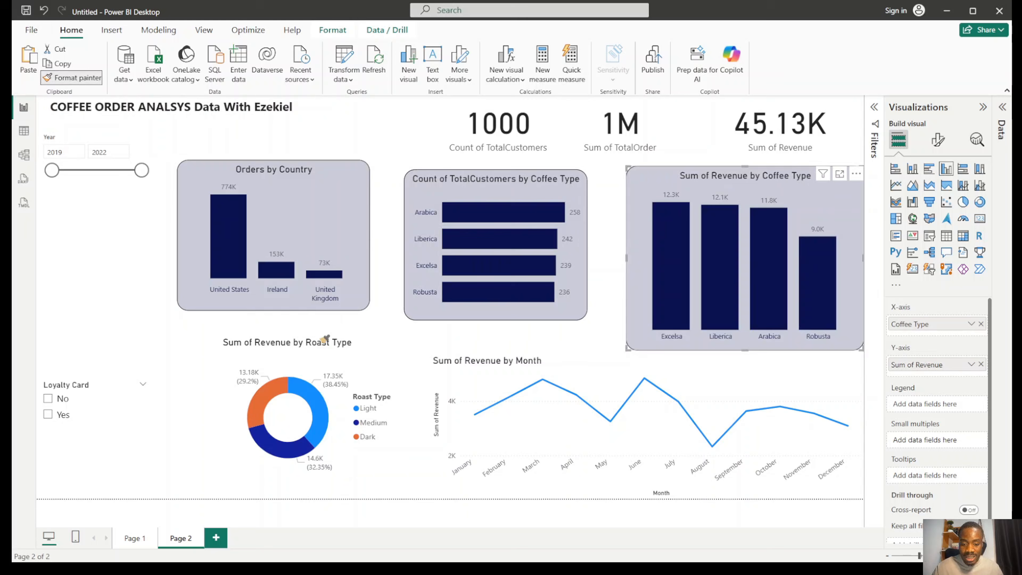
click(335, 359)
click(73, 78)
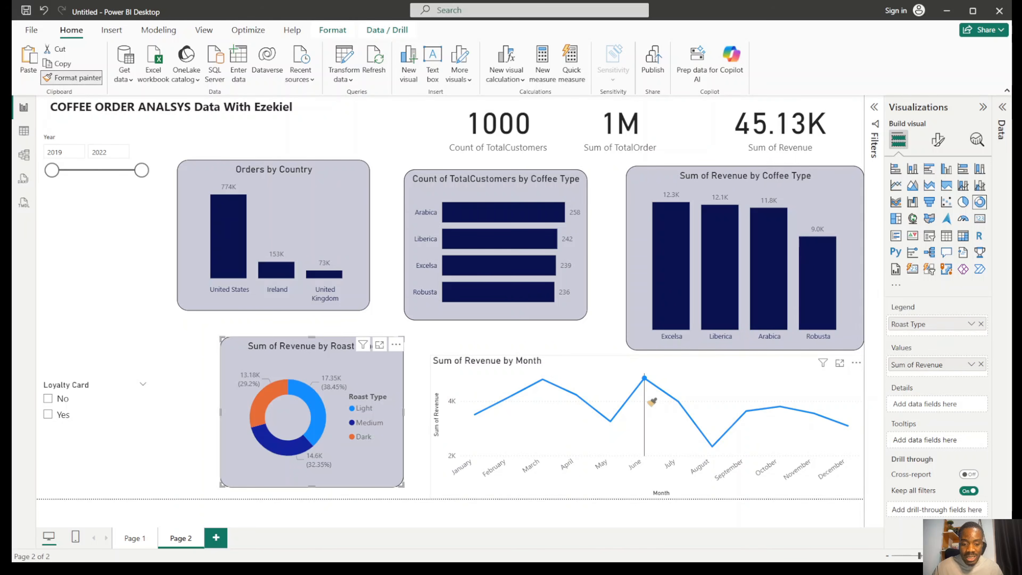
click(579, 383)
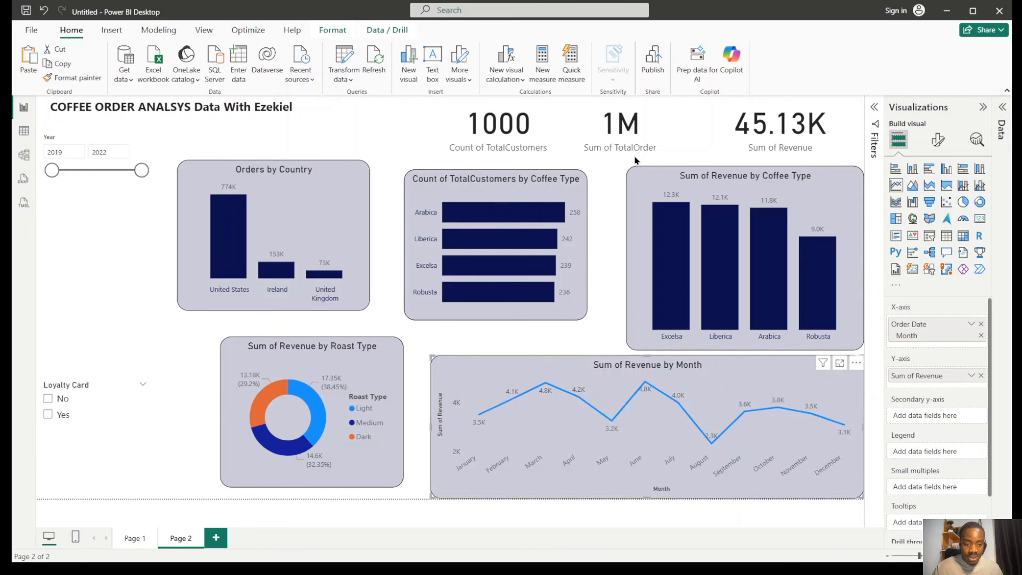
click(684, 142)
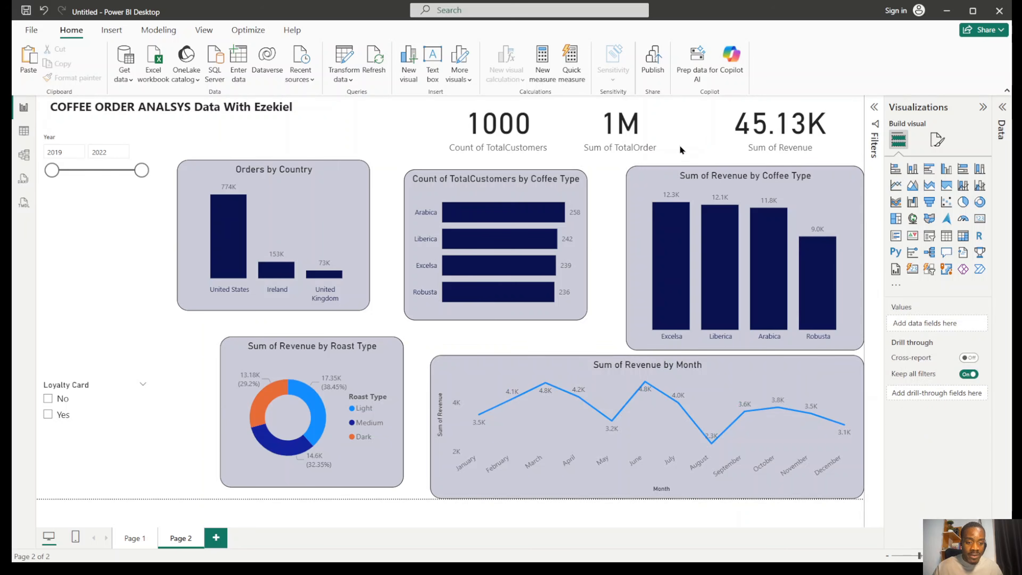
Try copying the Orders by Country chart's formatting onto the Count of TotalCustomers, Sum of TotalOrder and Sum of Revenue cards.
click(320, 170)
click(73, 78)
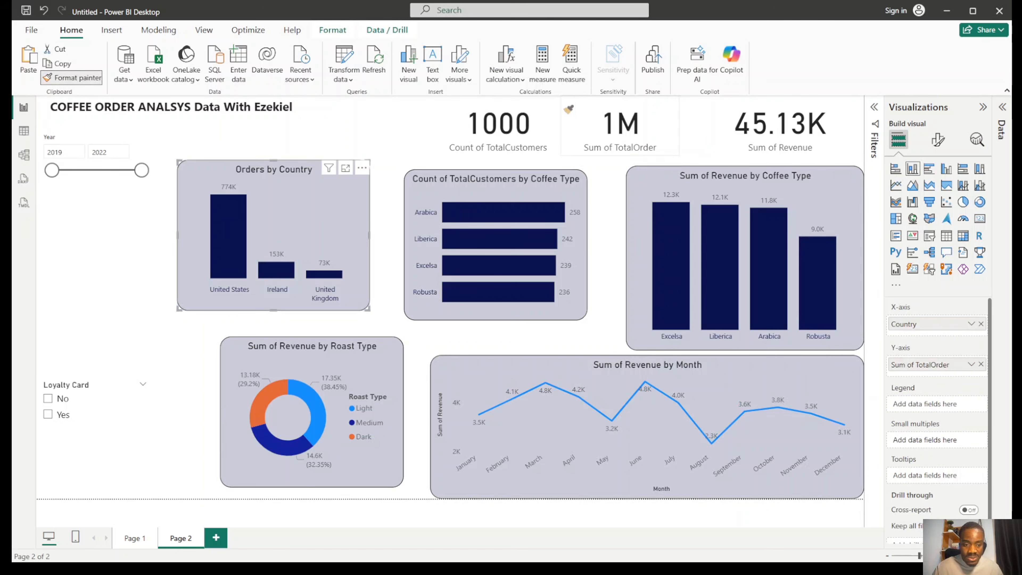
click(554, 119)
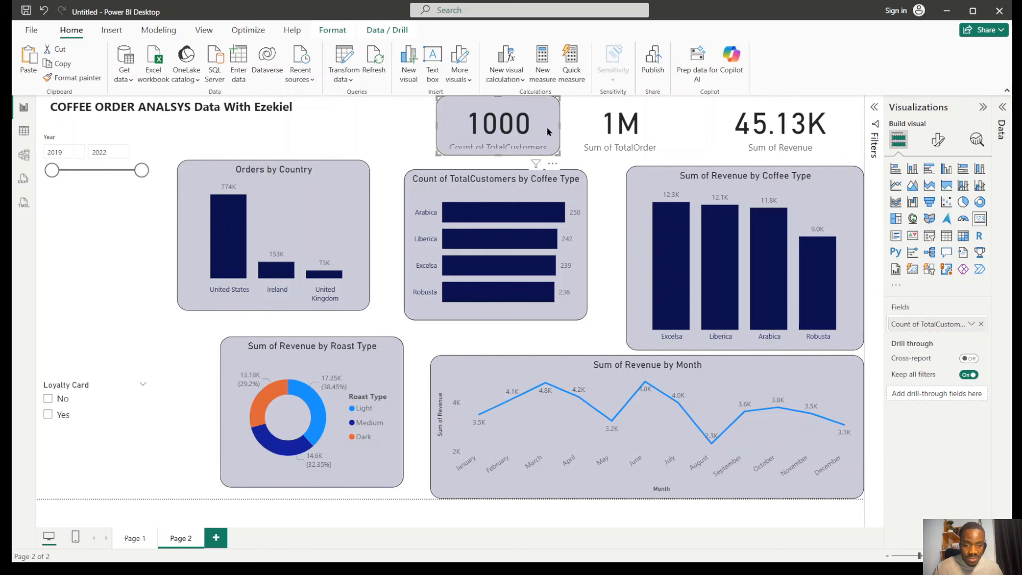
click(93, 79)
click(620, 121)
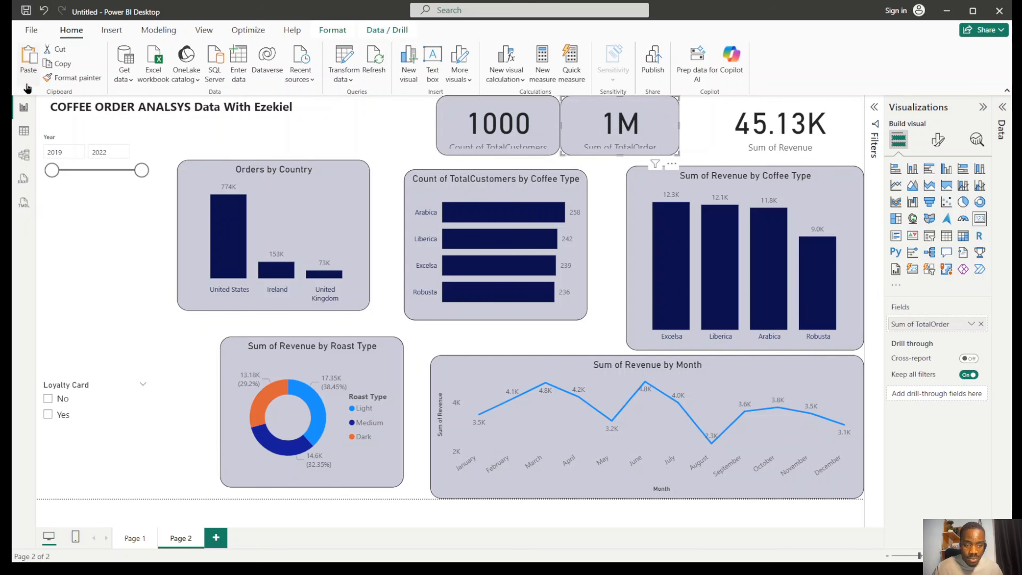
click(74, 79)
click(752, 117)
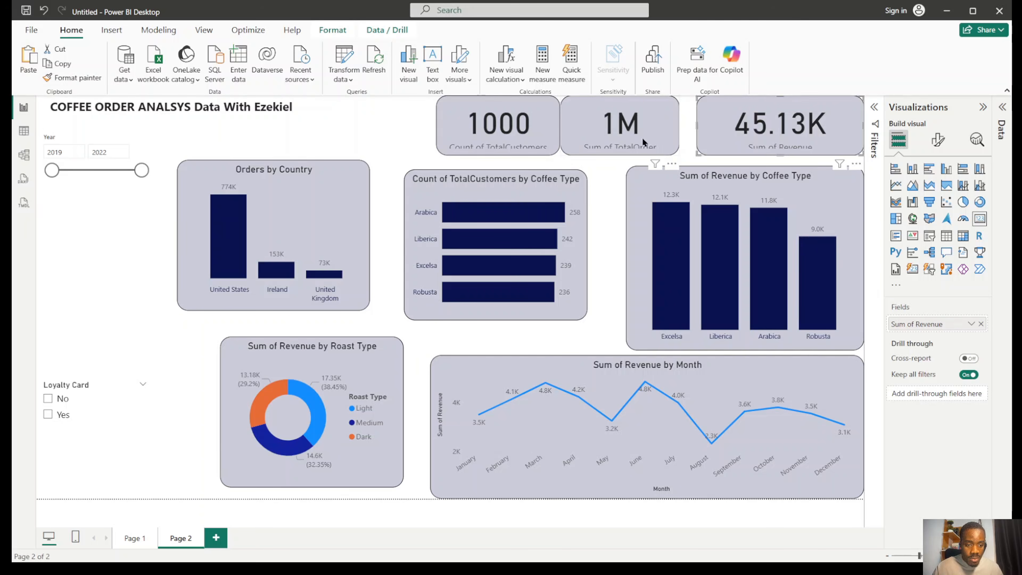
Try copying the Sum of Revenue card's formatting onto the Year slicer and the Loyalty Card slicer with the format painter.
click(89, 77)
click(117, 186)
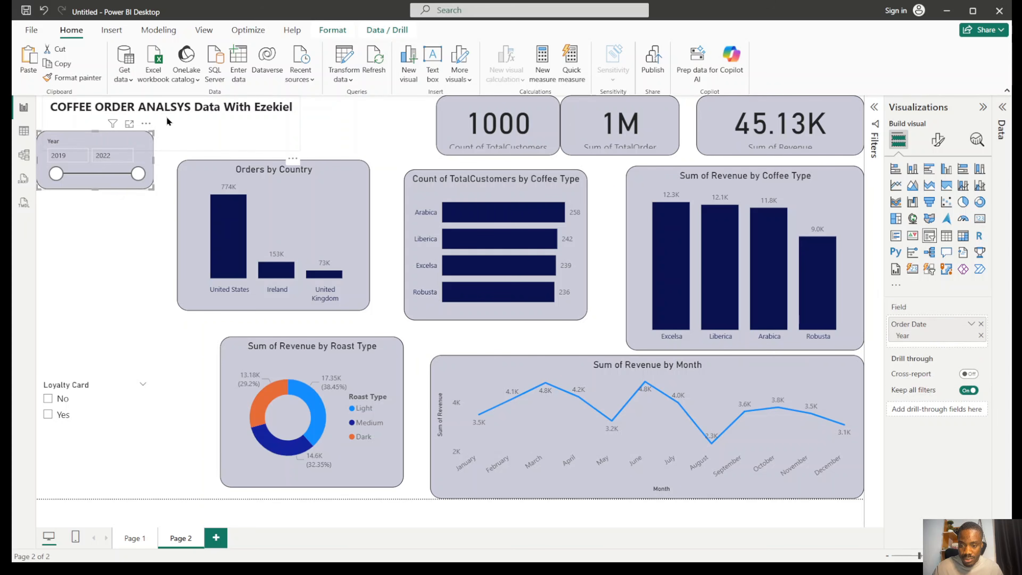
click(77, 78)
click(114, 374)
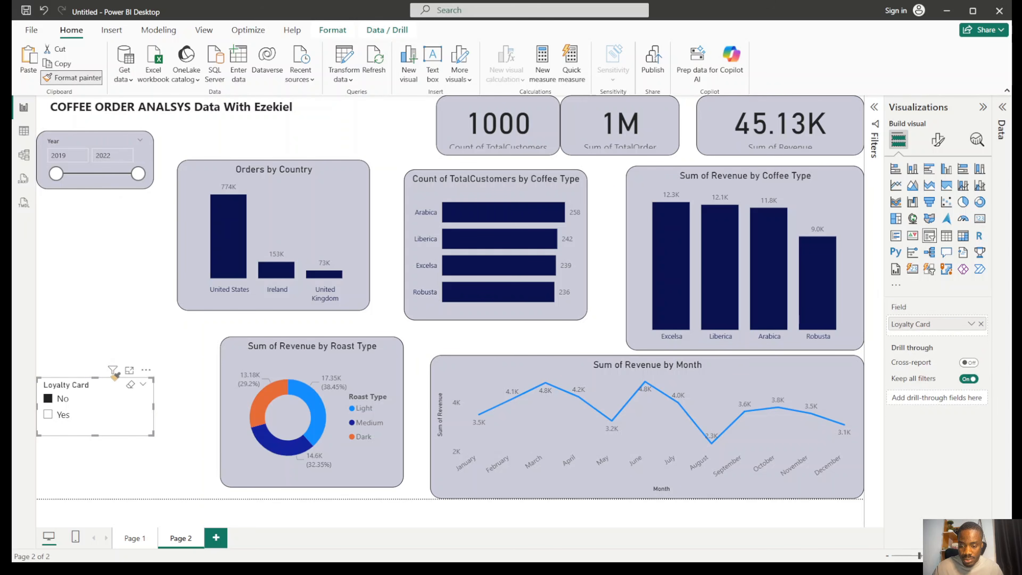
click(346, 139)
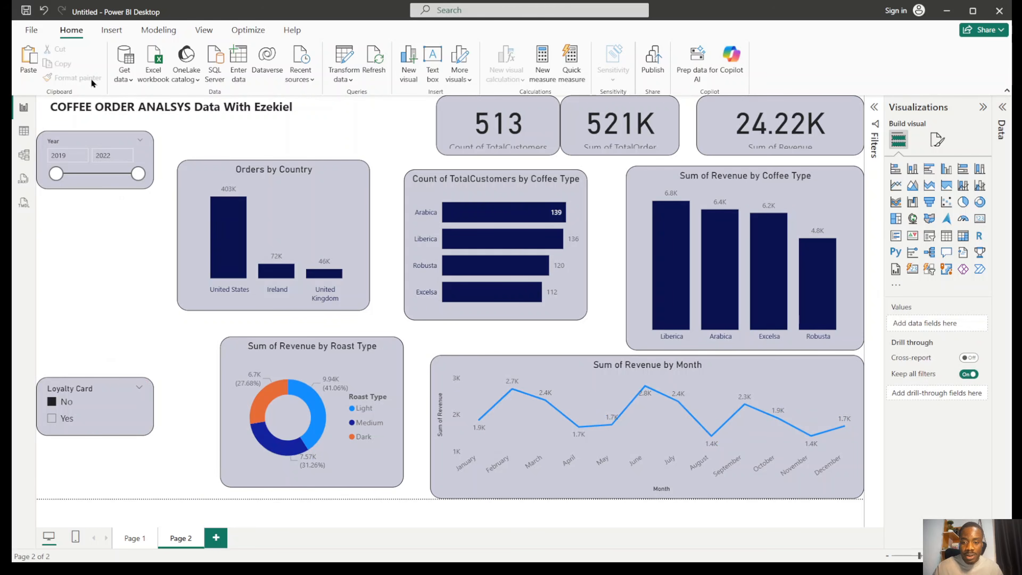
Try moving the Count of TotalCustomers card slightly left to separate it from the Sum of TotalOrder card.
click(457, 129)
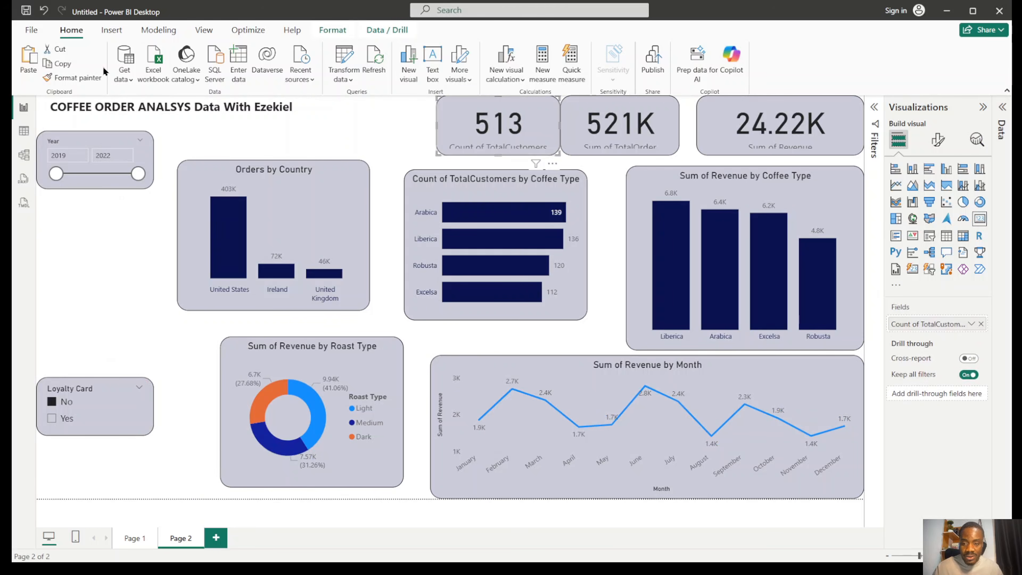
click(349, 130)
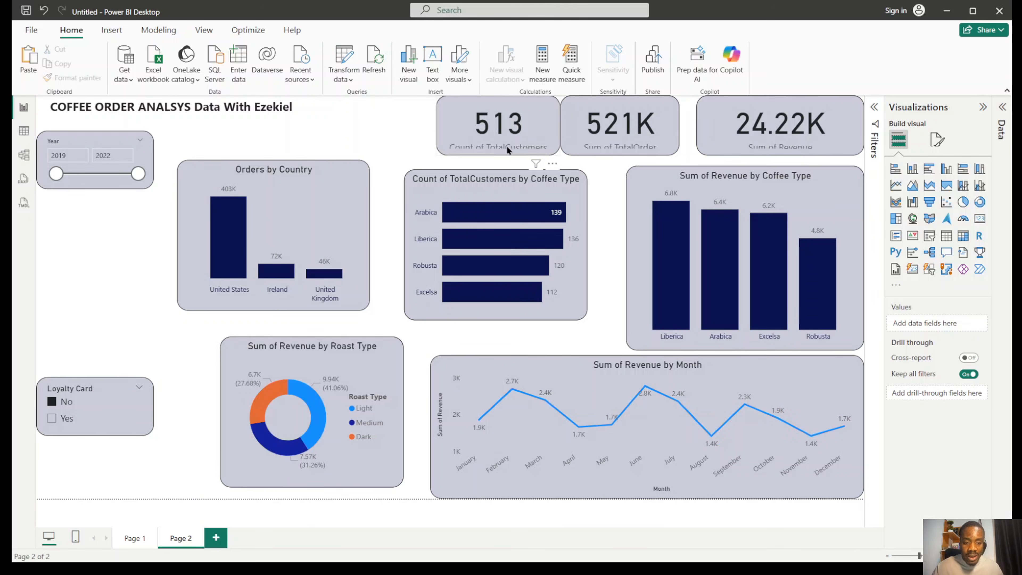
drag(539, 150, 511, 150)
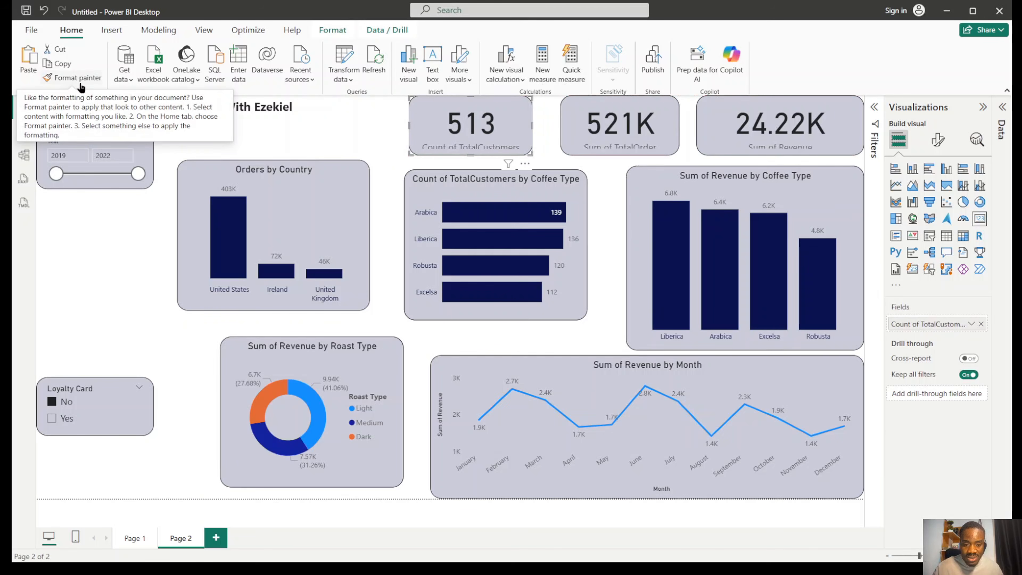
Undo the card move and the formatting copied onto the cards and slicers, keeping the formatted Sum of Revenue by Month chart.
click(44, 11)
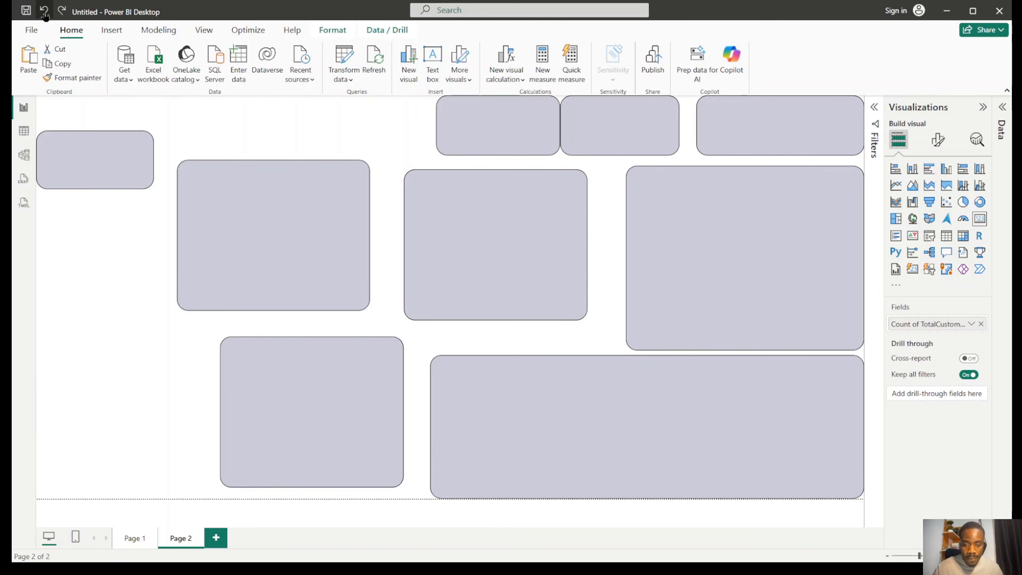
click(44, 12)
click(45, 12)
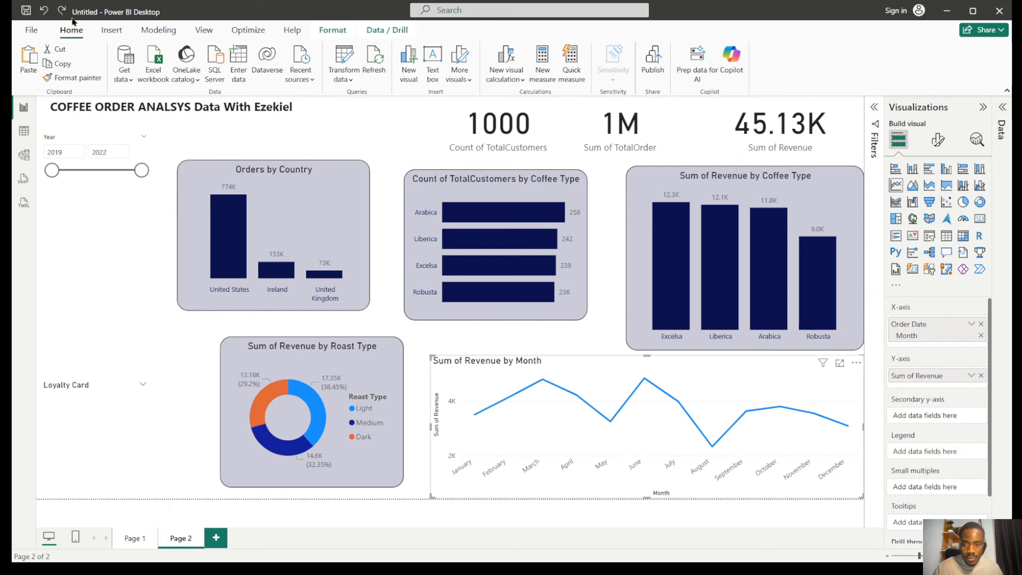
click(62, 11)
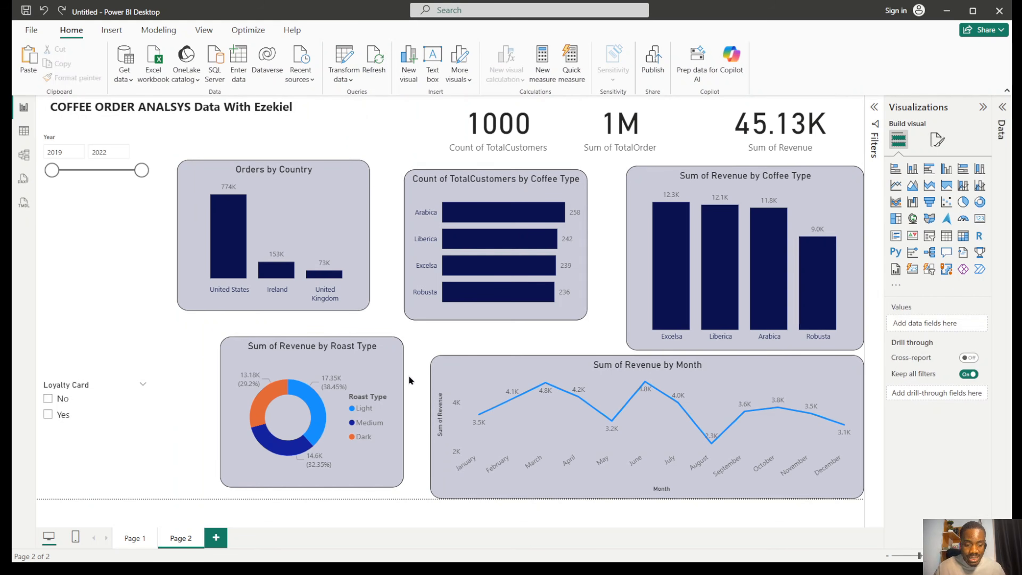
Move the Orders by Country chart slightly right and up, closer to the Count of TotalCustomers by Coffee Type chart.
drag(336, 210, 357, 207)
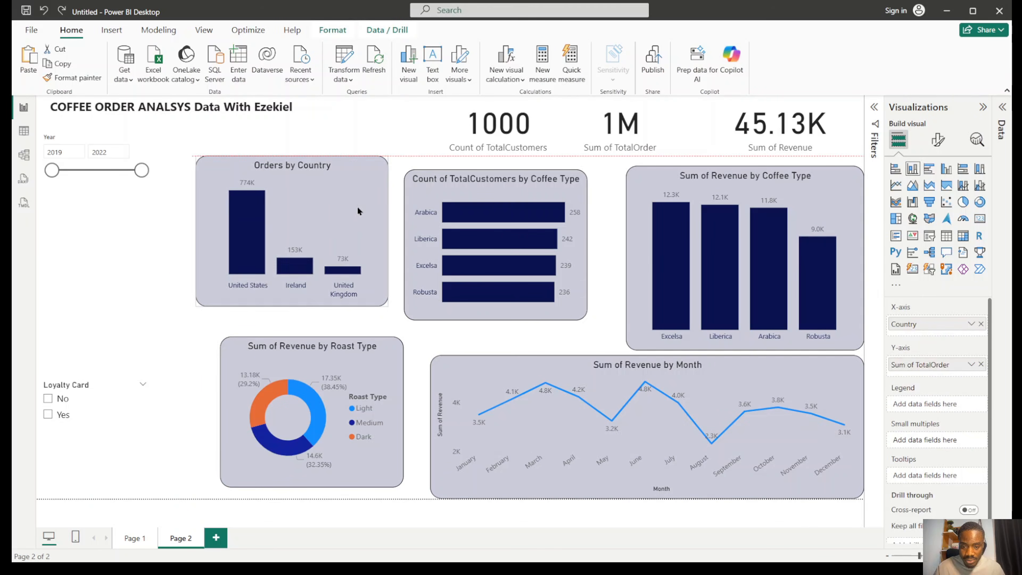
Shorten the title of the Count of TotalCustomers by Coffee Type chart to "Customers by Coffee Type".
click(503, 179)
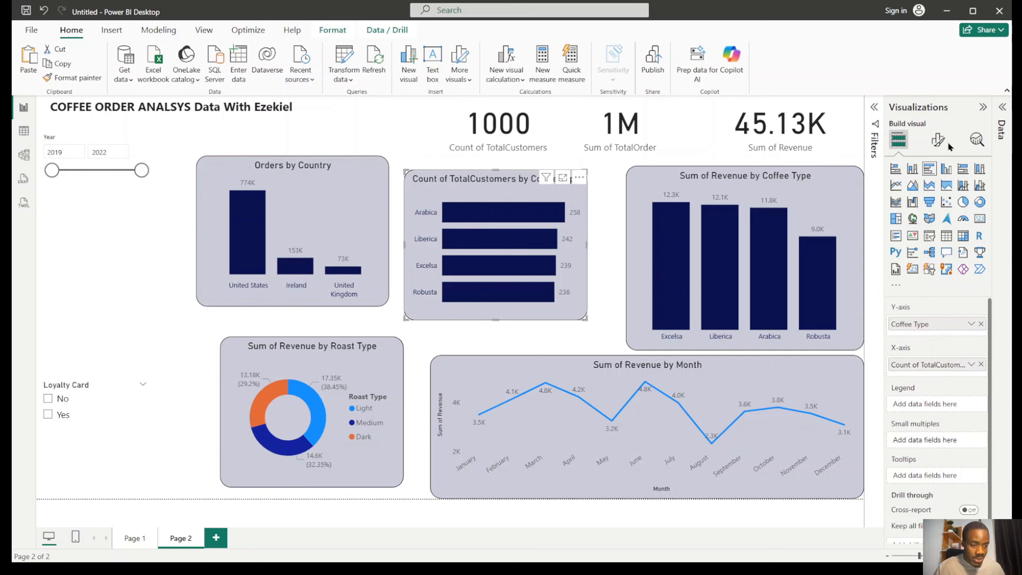
click(938, 140)
click(937, 192)
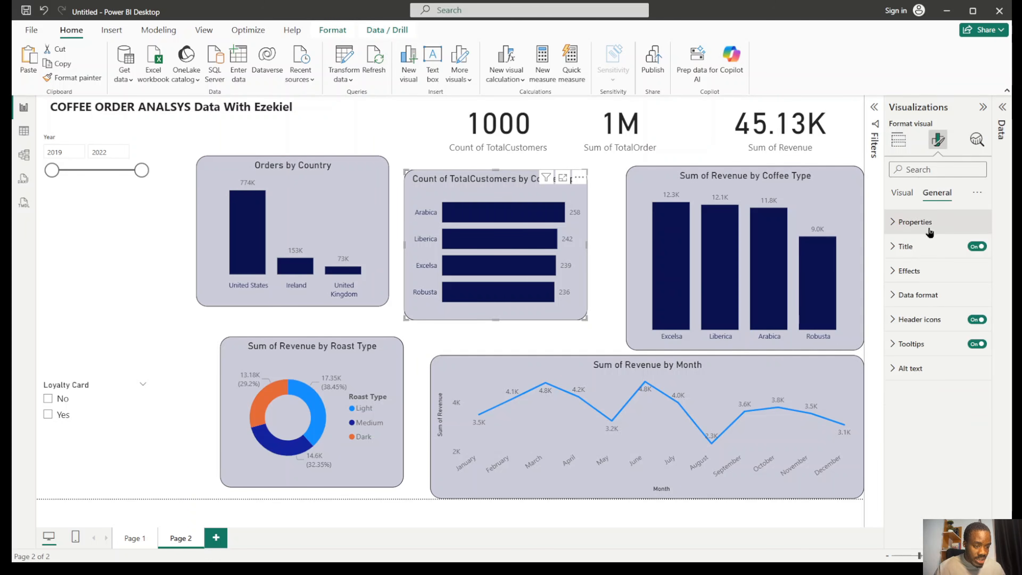
click(924, 247)
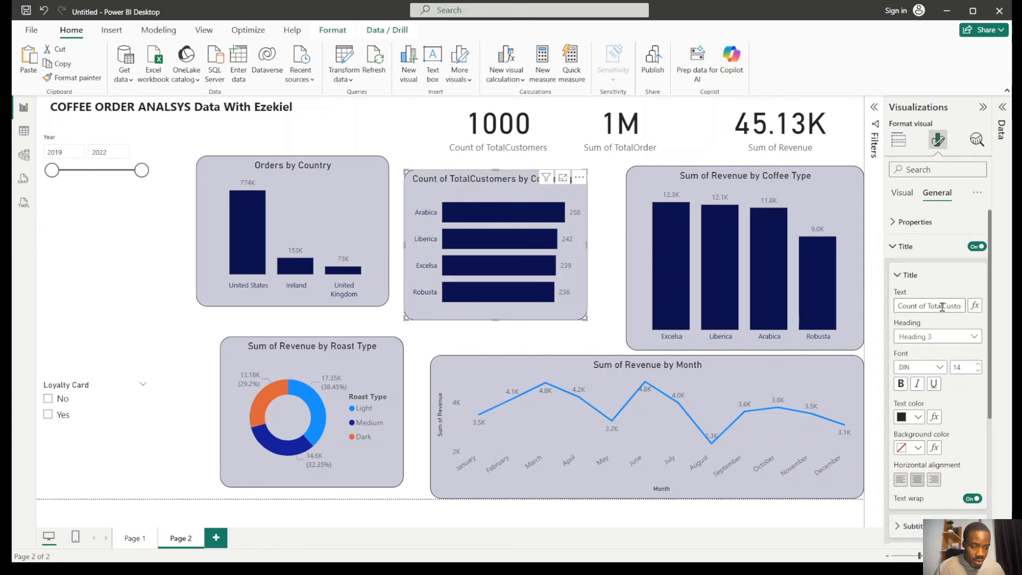
drag(942, 308, 877, 309)
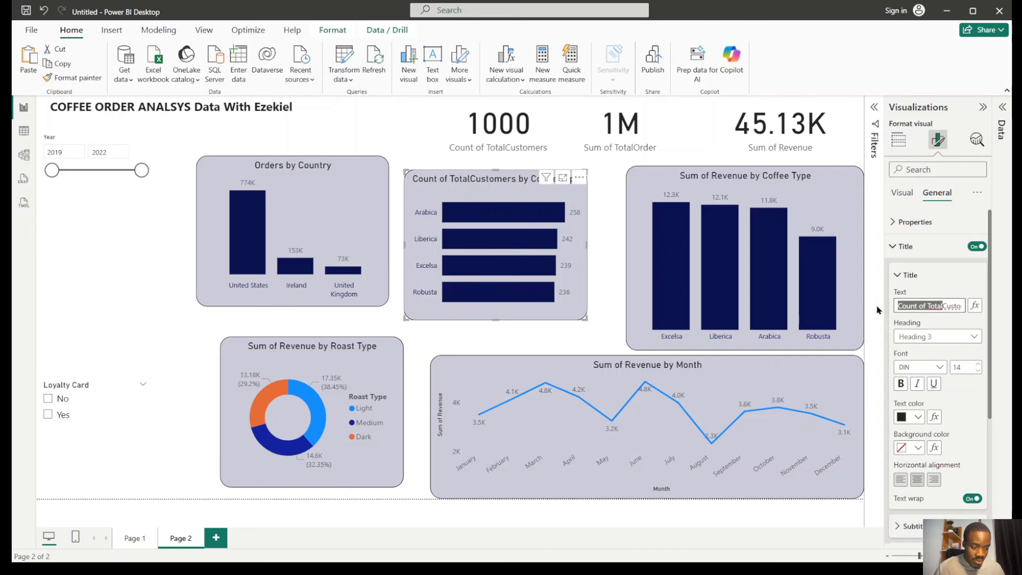
key(BackSpace)
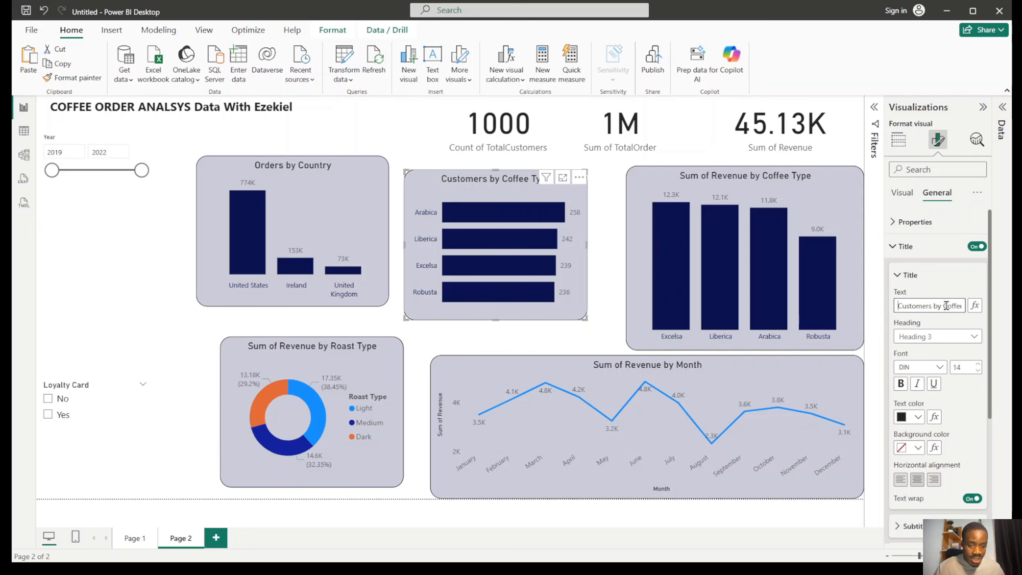
Shorten the titles of the coffee type and roast type revenue charts to "Revenue by Coffee Type" and "Revenue by Roast Type".
click(813, 200)
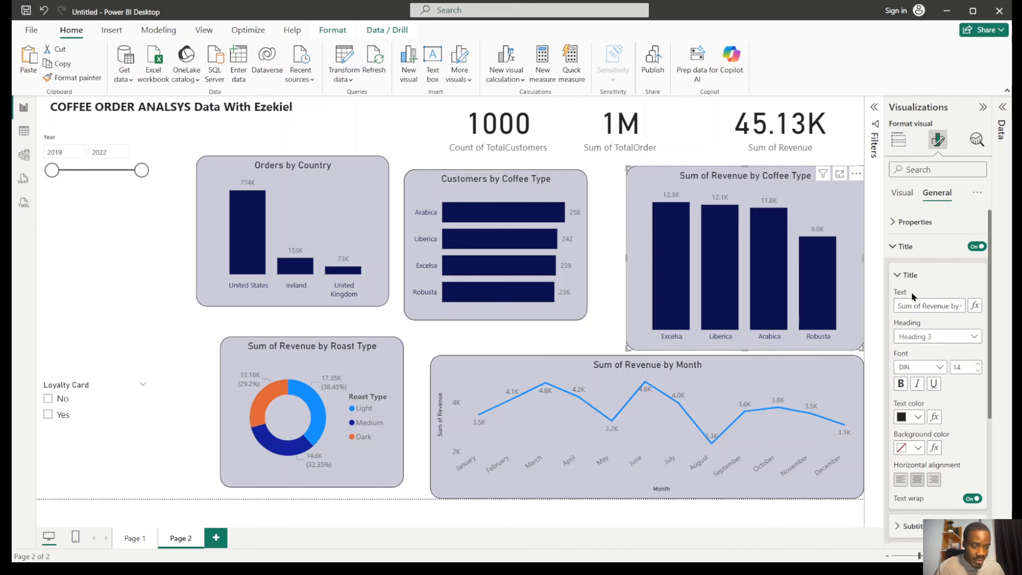
drag(924, 303, 891, 305)
key(BackSpace)
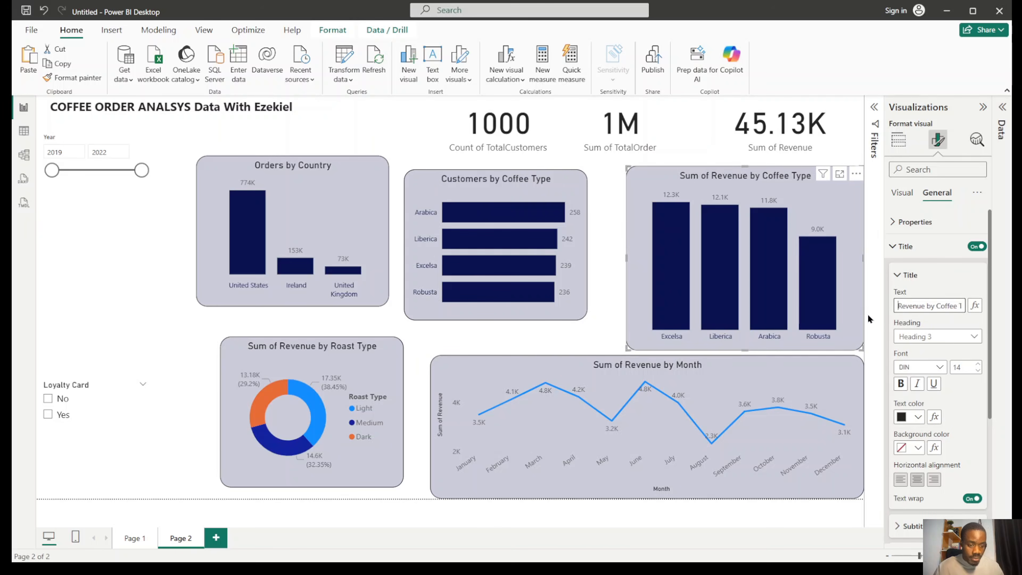
click(382, 363)
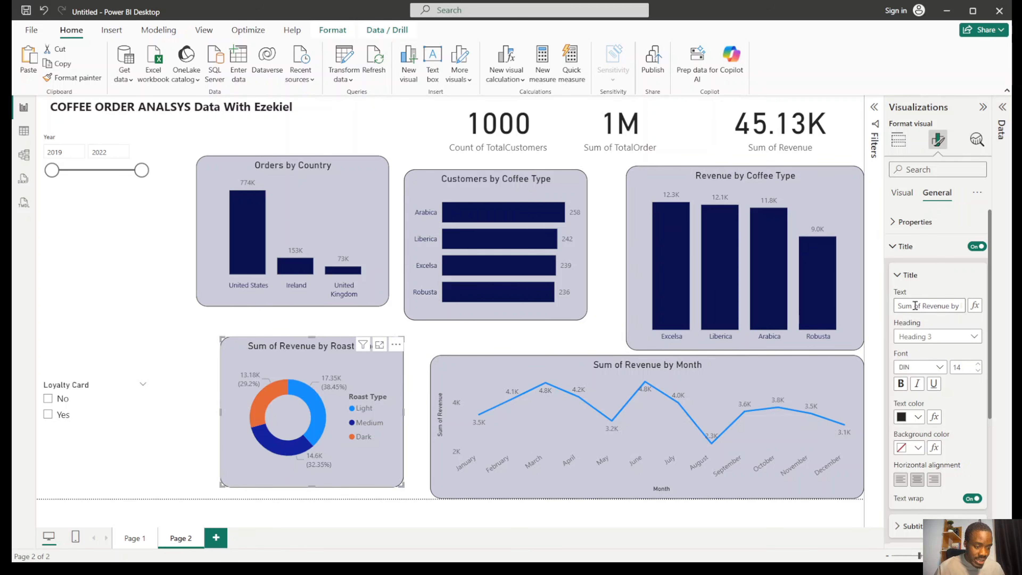
key(BackSpace)
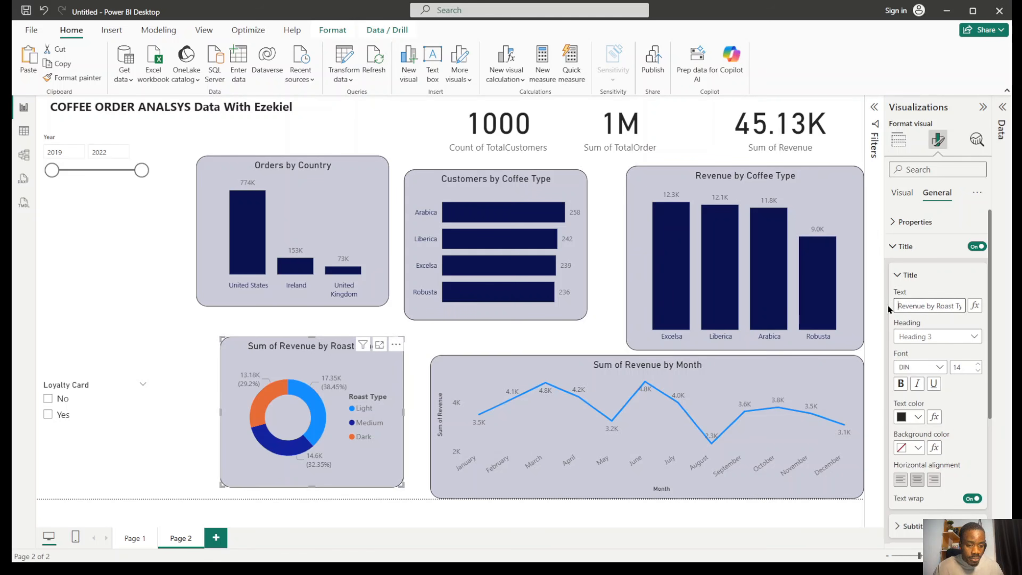
Change the title of the Sum of Revenue by Month line chart to "Monthly Revenue".
click(709, 362)
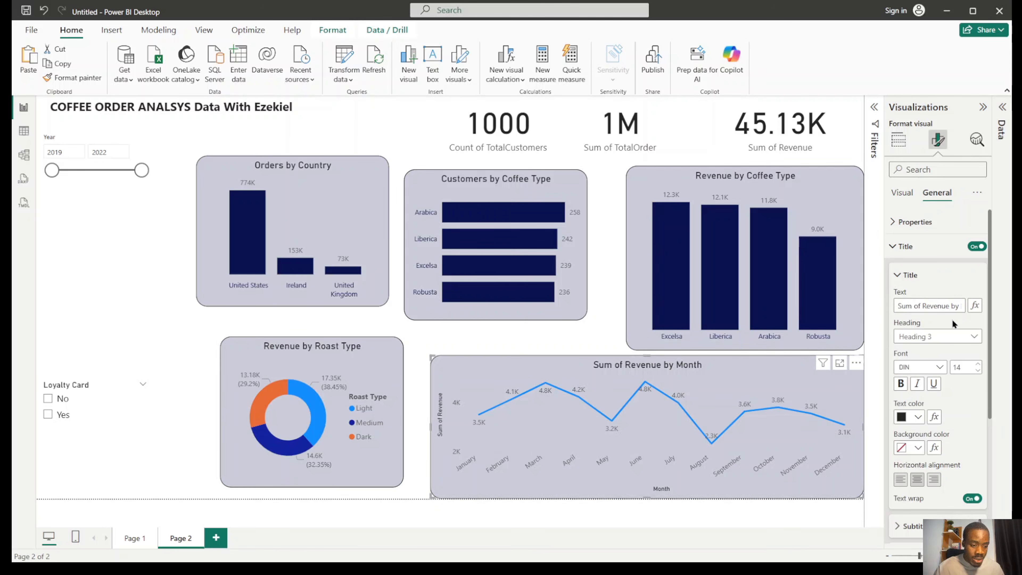
drag(958, 302, 894, 298)
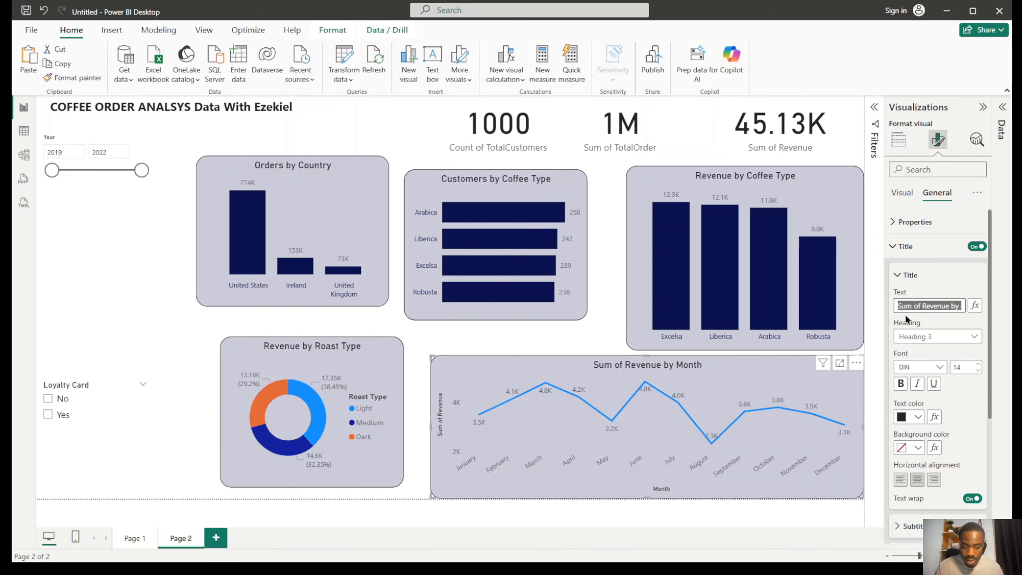
text(Mont)
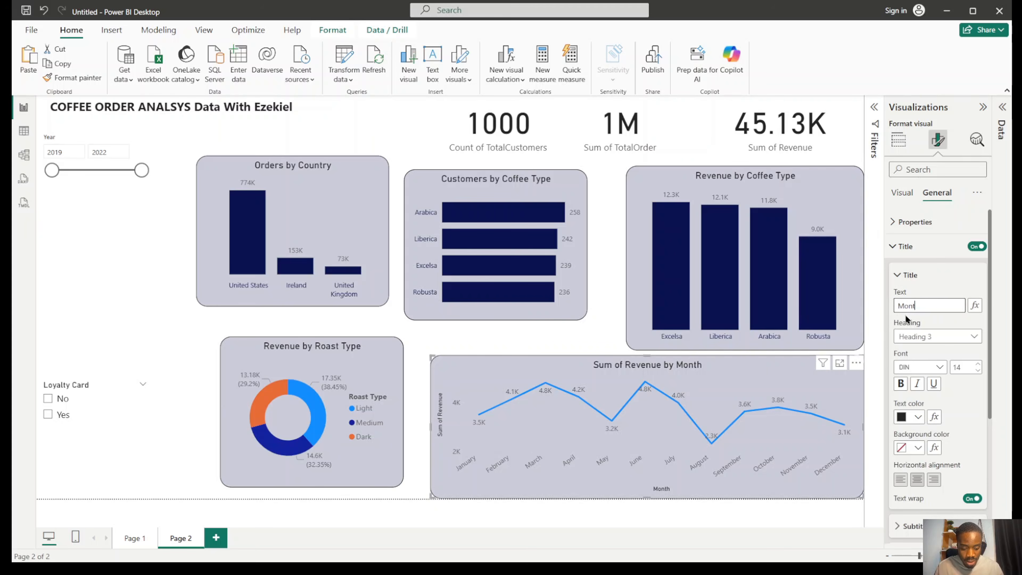
text(hly Re)
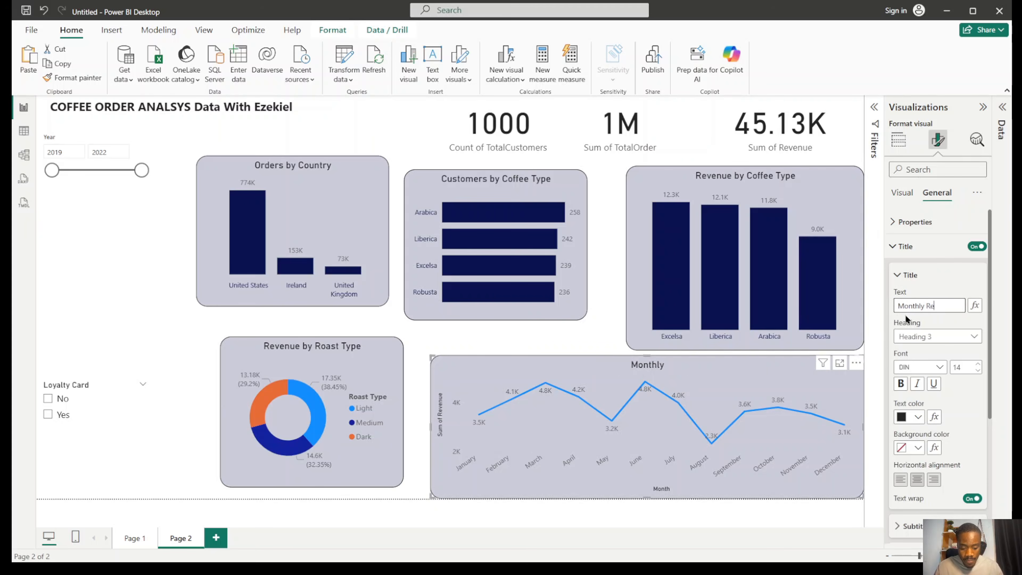
text(venue)
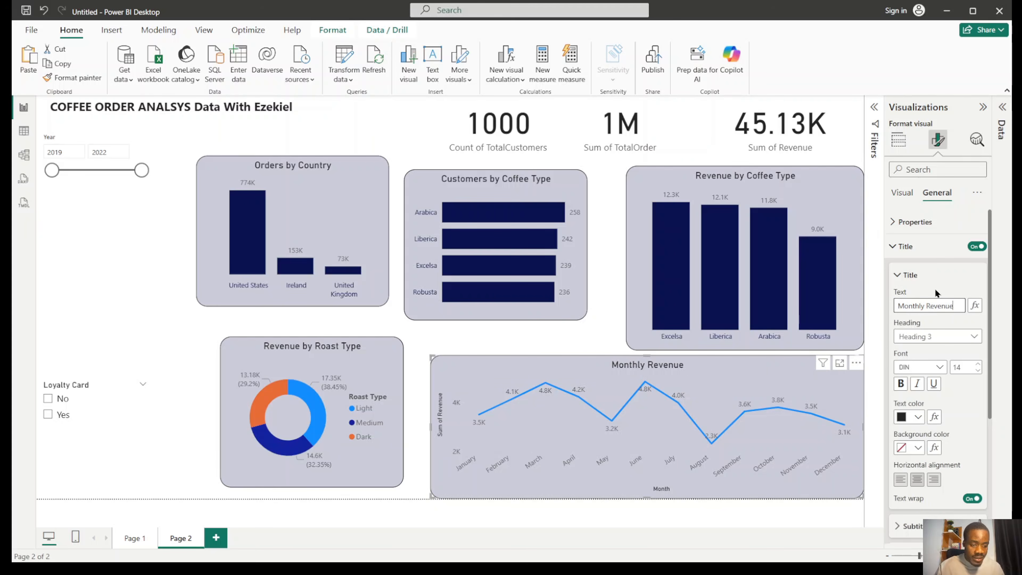
click(565, 335)
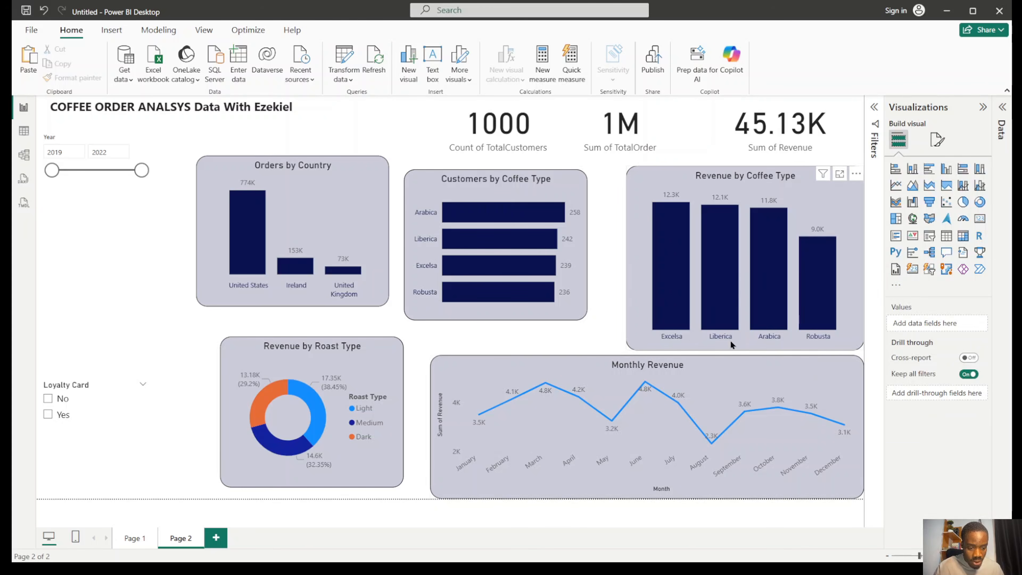
click(785, 374)
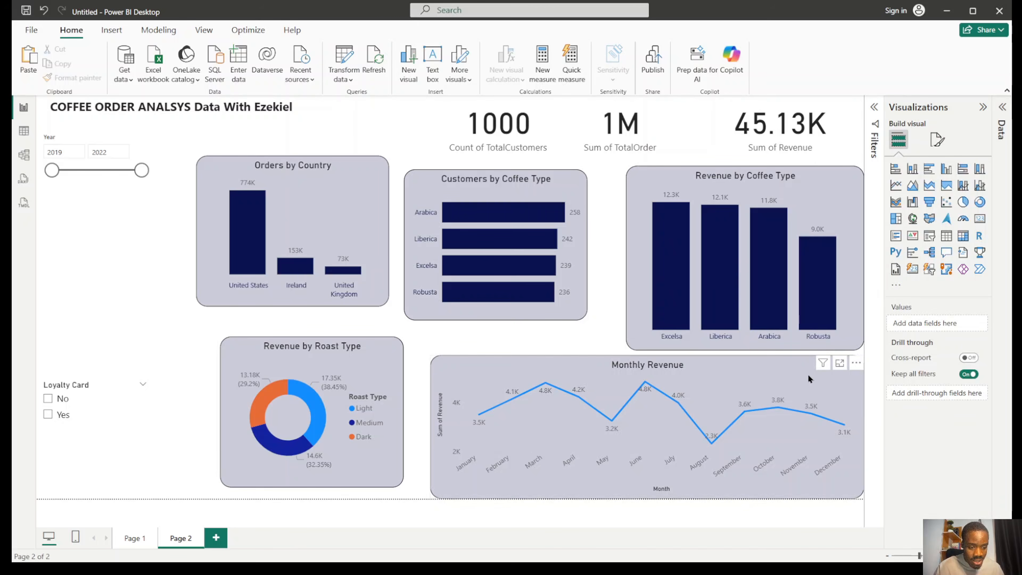
Set the line color of the Monthly Revenue chart to the same dark navy as the bar charts.
click(938, 140)
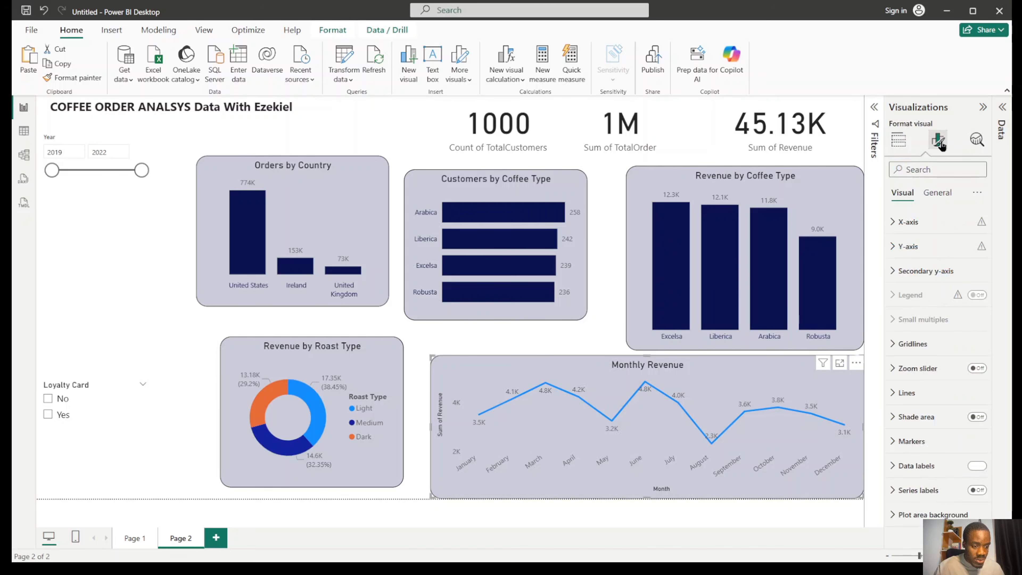
click(925, 393)
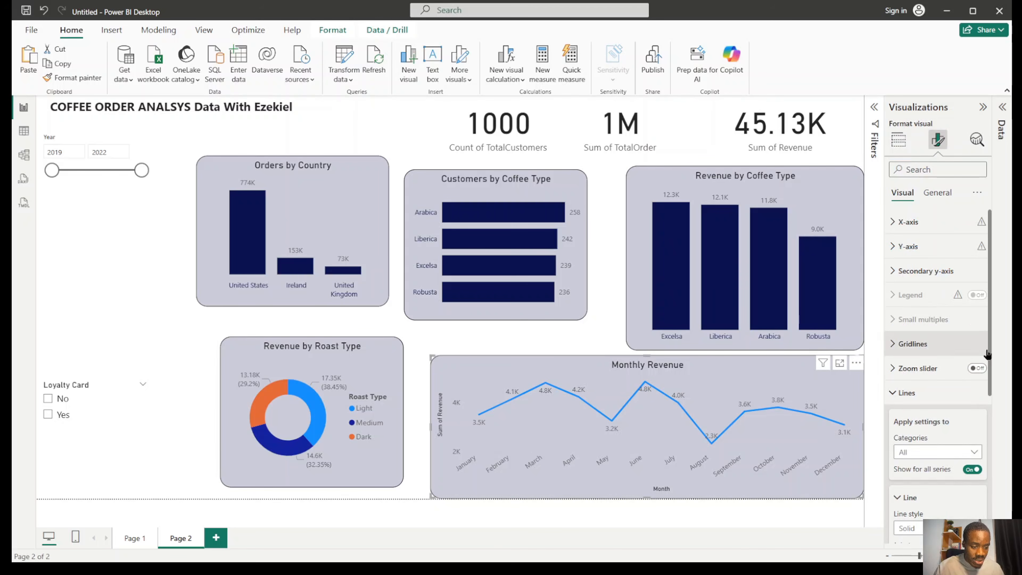
scroll(937, 463, down, 5)
scroll(981, 435, down, 1)
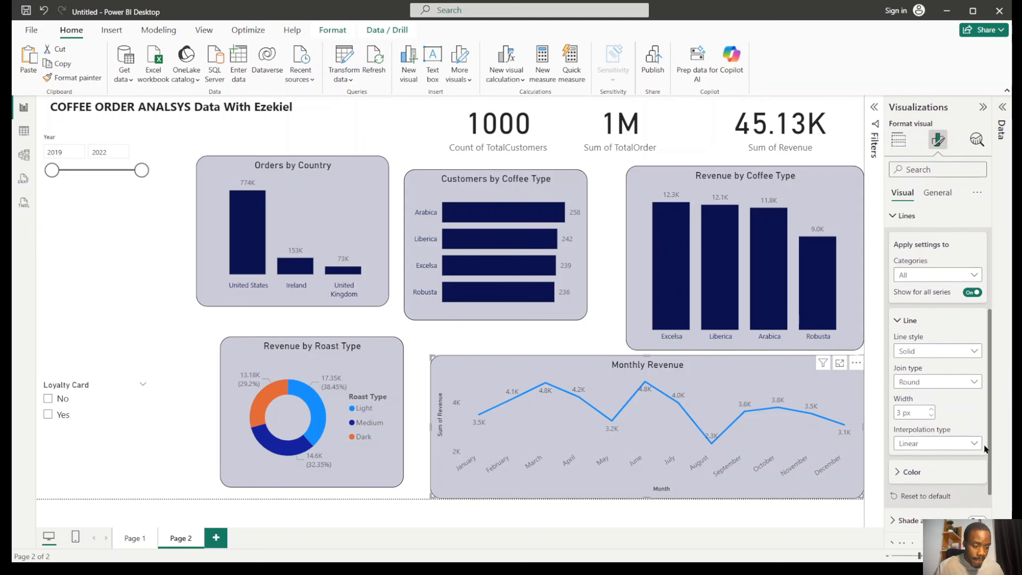
click(942, 467)
click(918, 499)
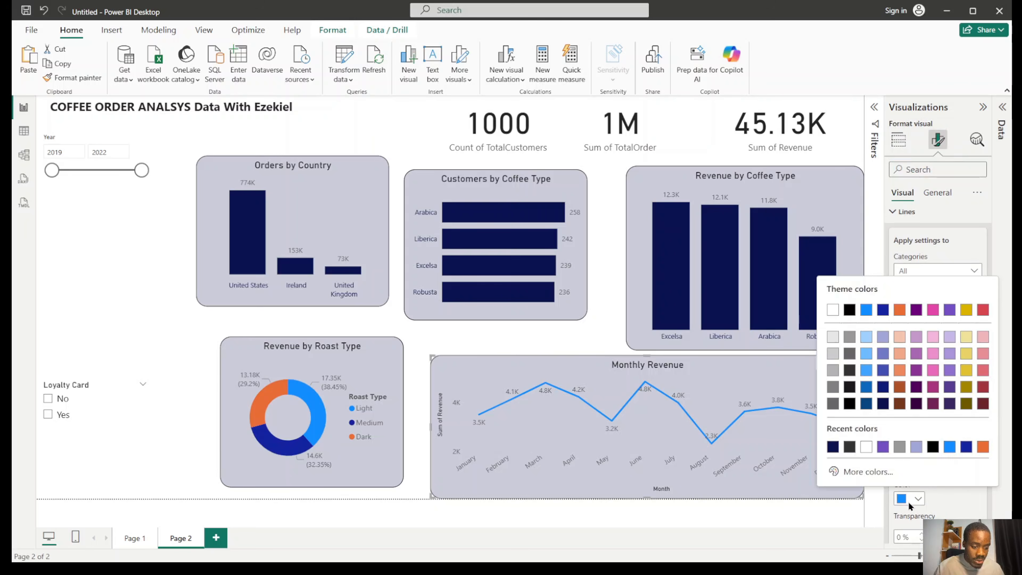
click(830, 449)
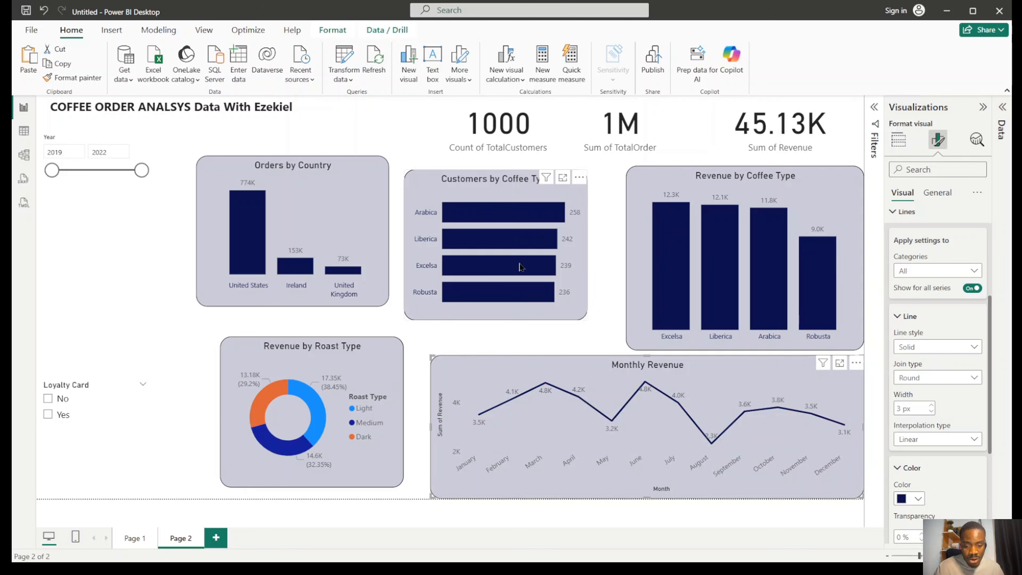
Color the Light slice of the Revenue by Roast Type donut chart dark navy.
click(396, 368)
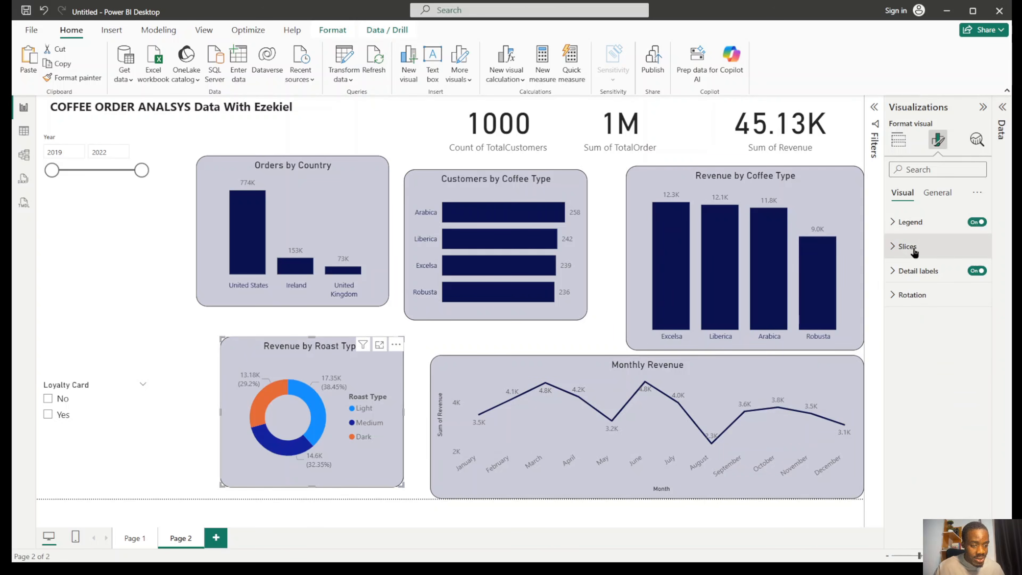
click(928, 247)
click(926, 341)
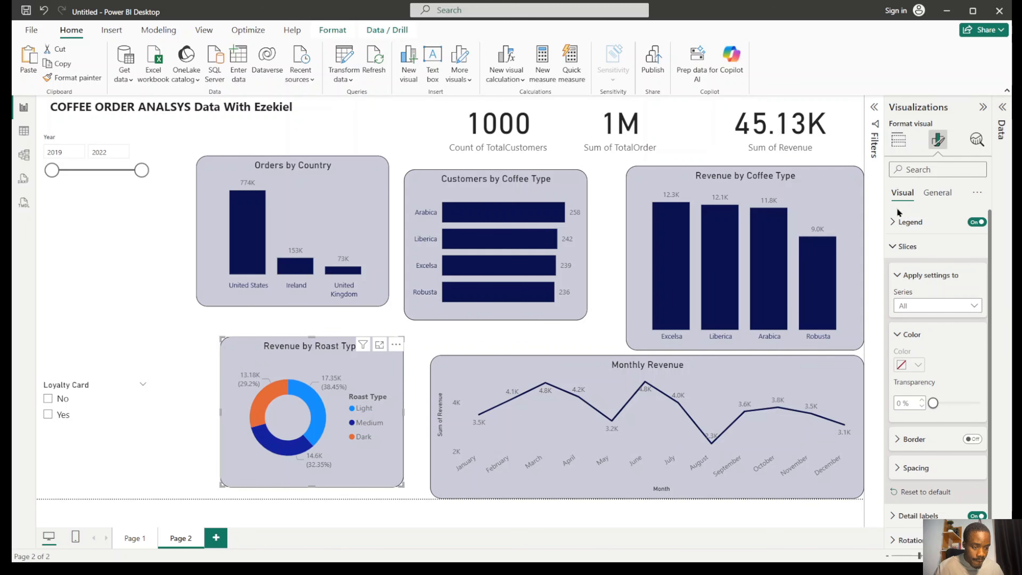
click(944, 196)
click(902, 192)
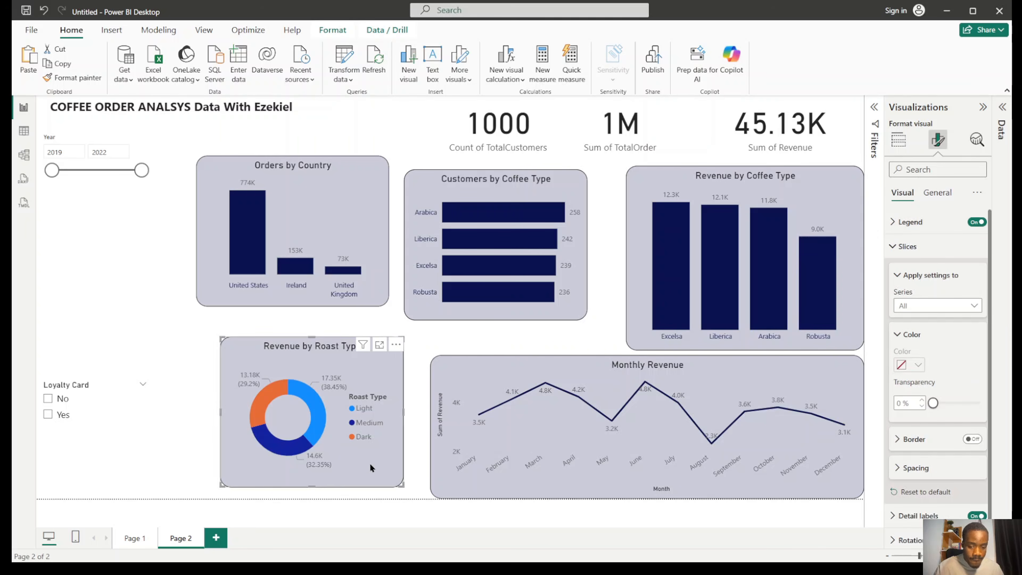
click(932, 306)
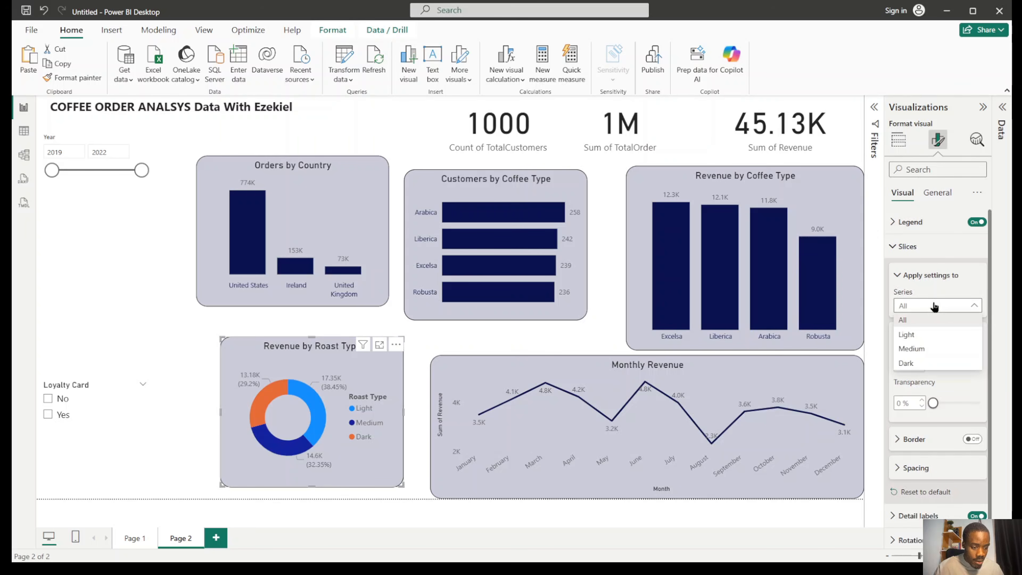
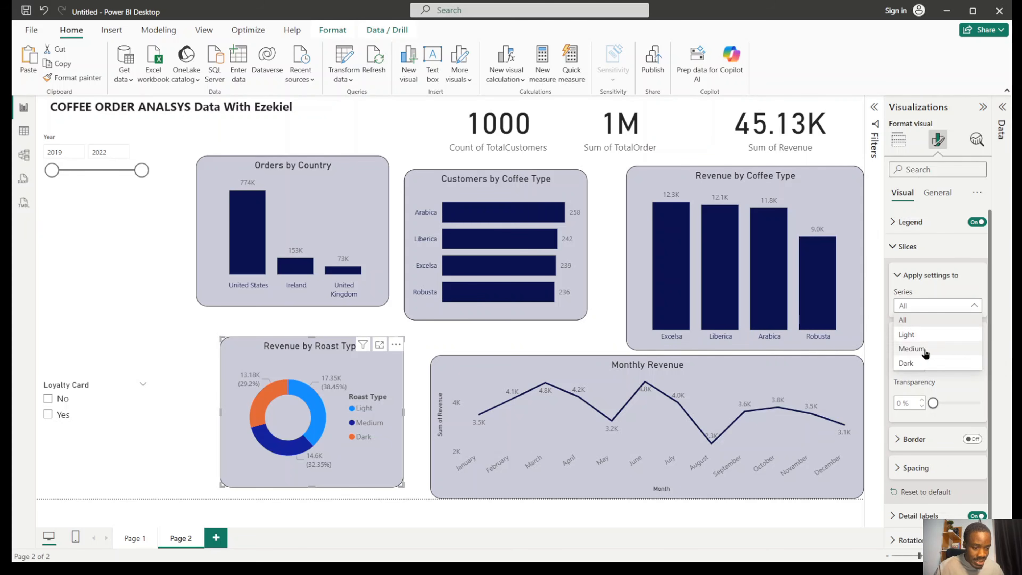
click(925, 338)
click(916, 366)
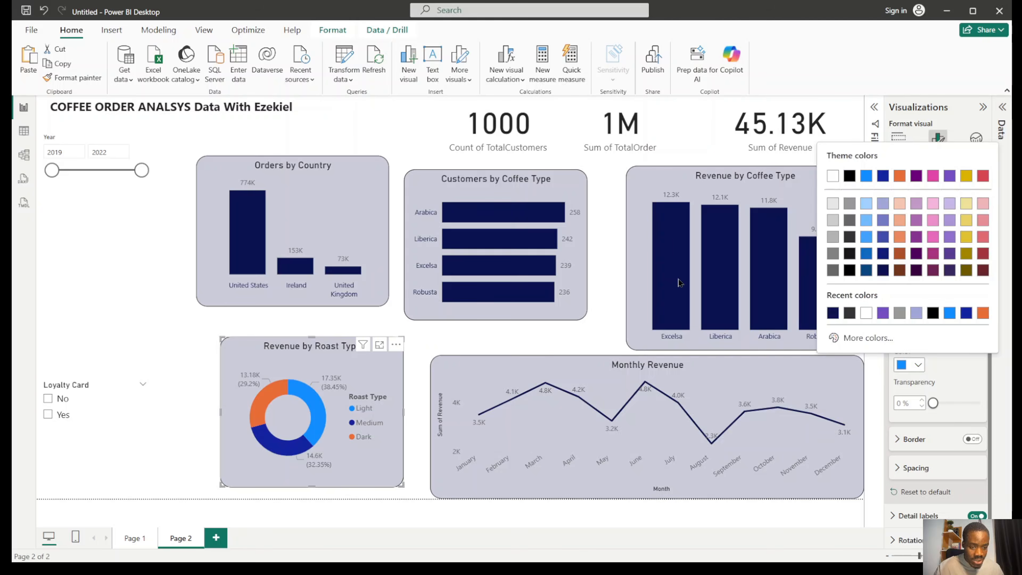
click(832, 313)
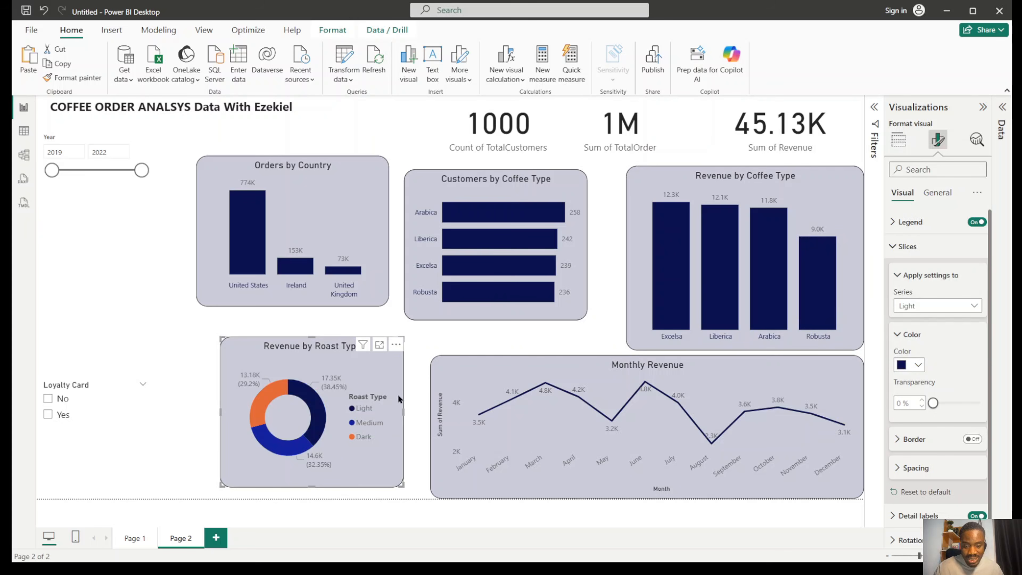
click(419, 457)
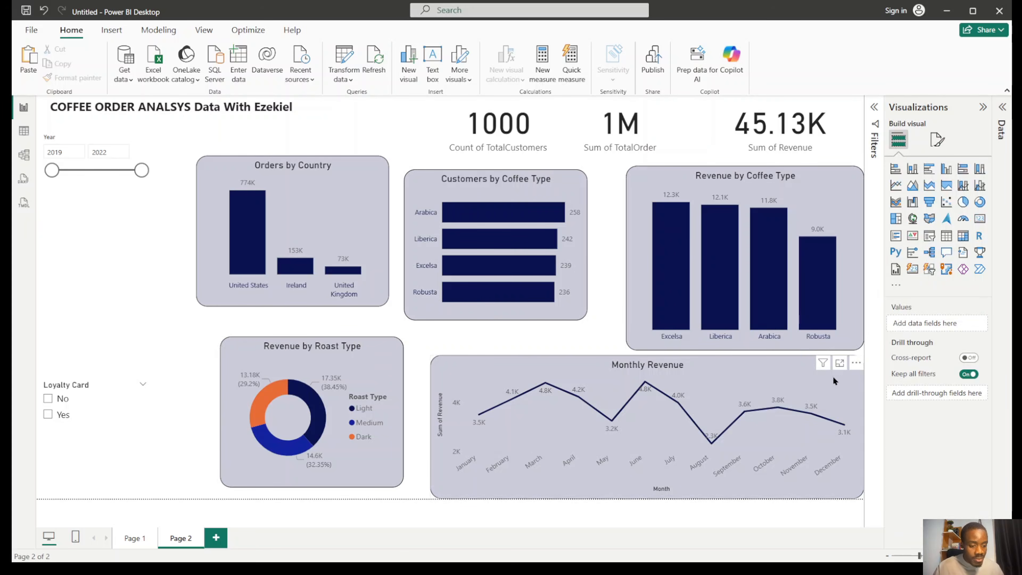
Shift the Monthly Revenue chart slightly up and left, and fit the Revenue by Coffee Type chart just above it without overlap.
mouse_move(833, 376)
mouse_down()
mouse_move(815, 376)
mouse_move(826, 373)
mouse_up()
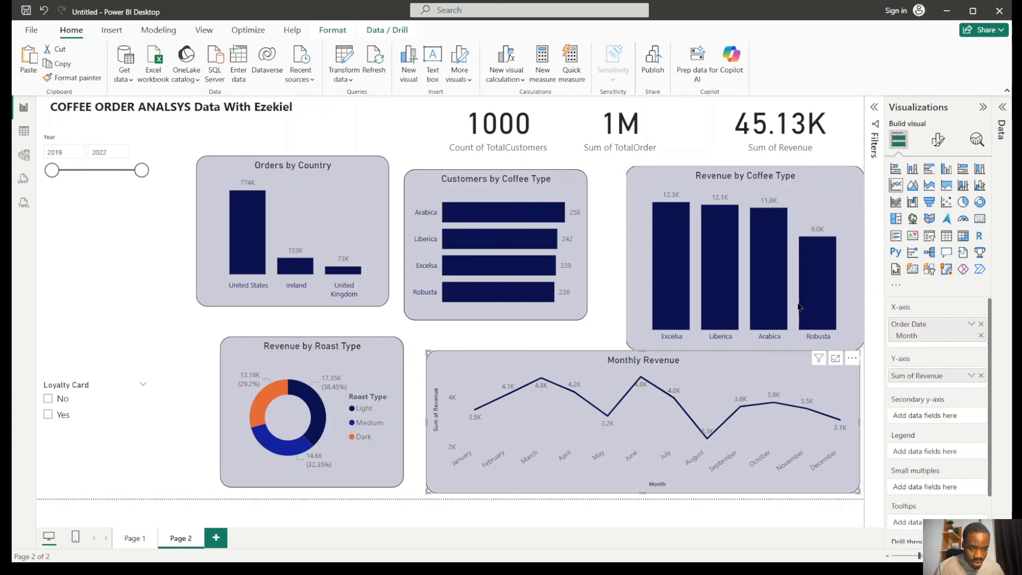
click(767, 149)
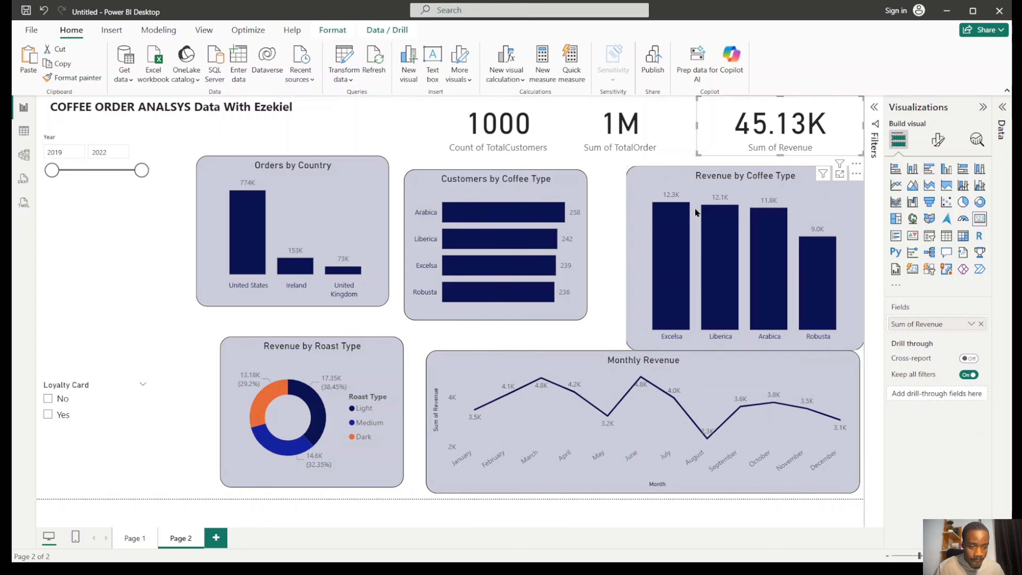
click(653, 341)
drag(633, 352, 648, 335)
Enlarge the Customers by Coffee Type chart, and lower and heighten the Orders by Country chart so their top edges align.
click(572, 316)
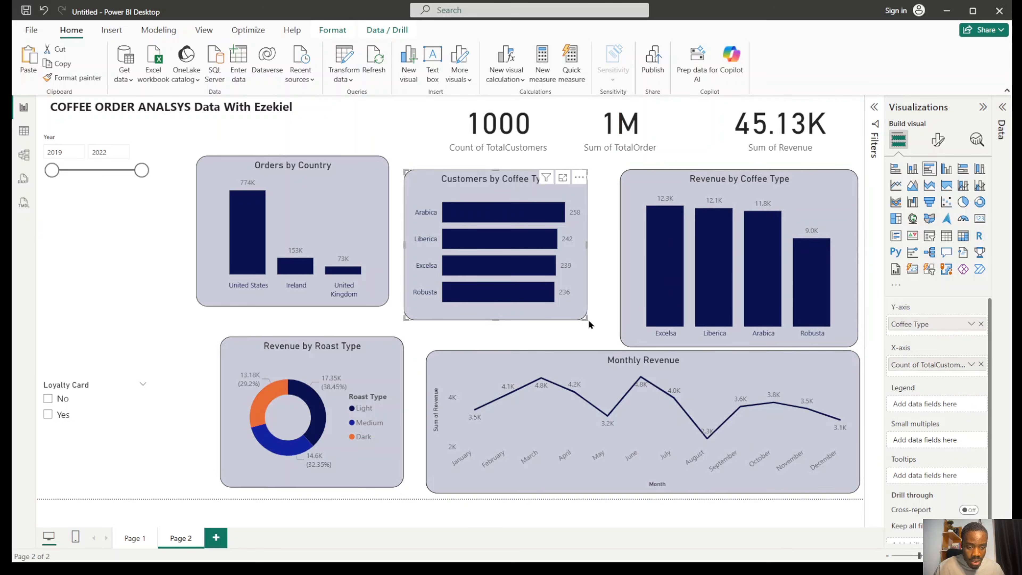
drag(585, 318, 614, 341)
drag(326, 214, 325, 226)
drag(293, 321, 295, 335)
Swap the Customers by Coffee Type and Revenue by Roast Type charts, enlarging the donut chart to match the height of Revenue by Coffee Type.
drag(389, 368, 429, 209)
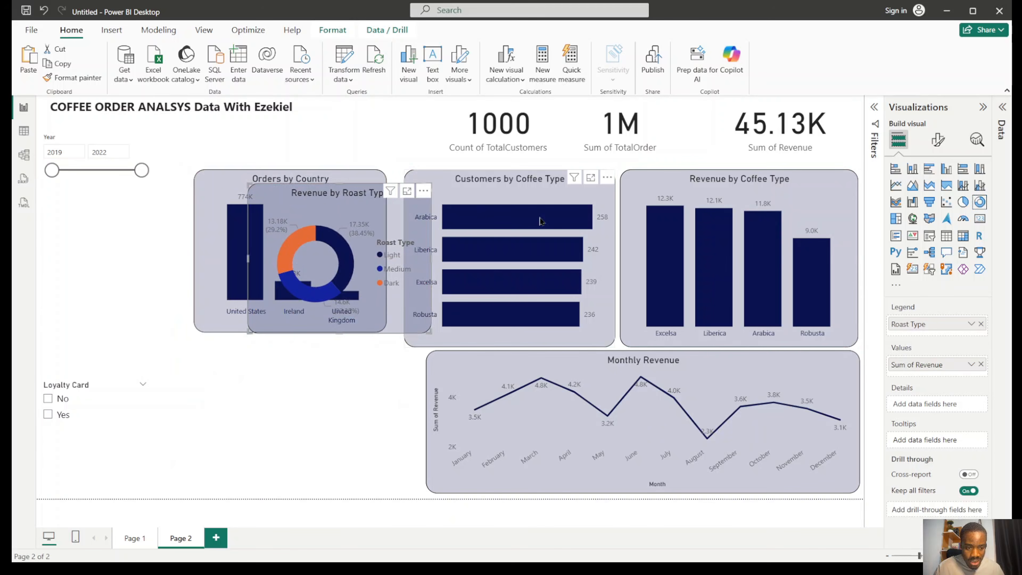
drag(553, 266, 385, 378)
drag(429, 221, 582, 212)
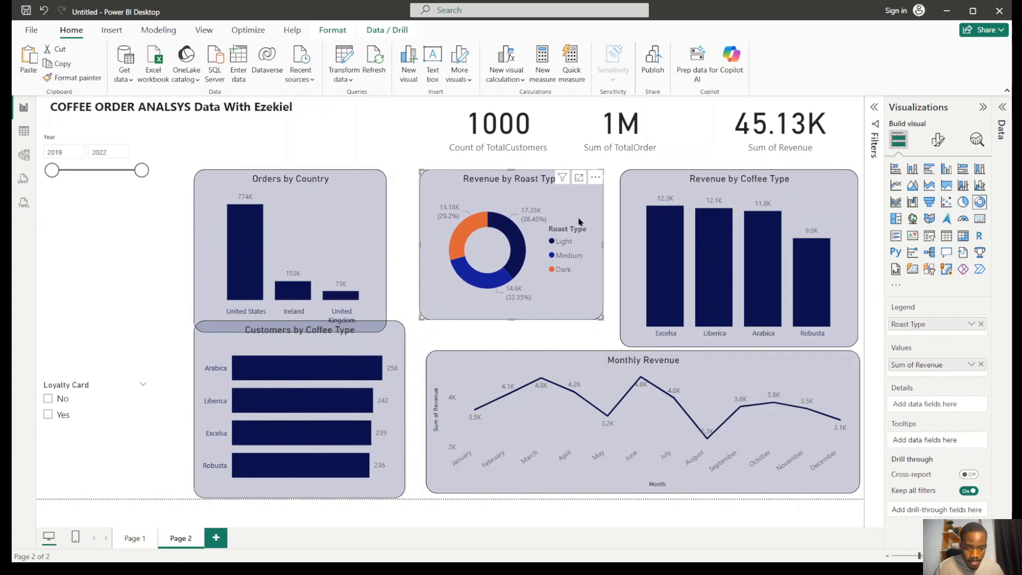
drag(604, 318, 610, 346)
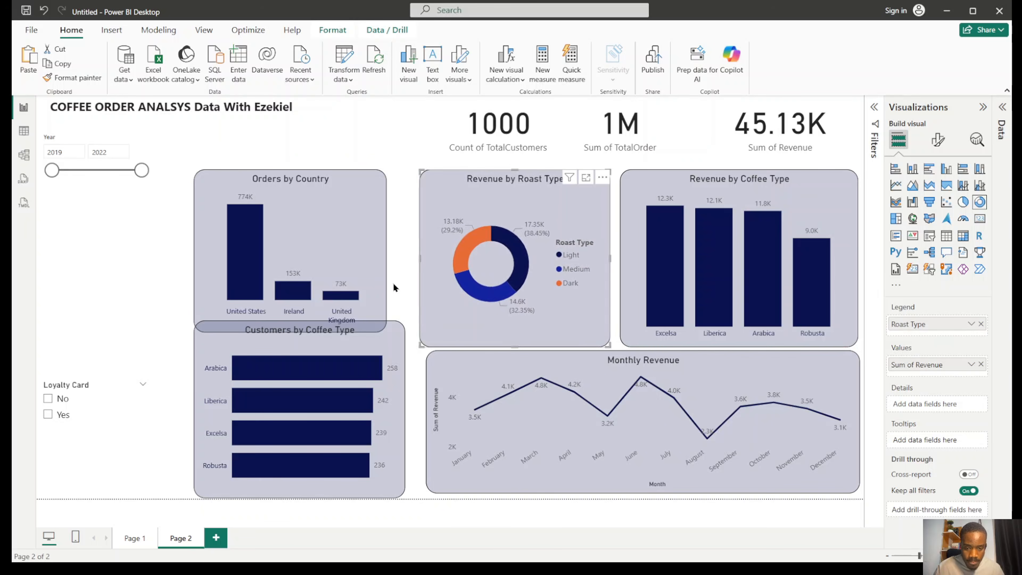
Move Orders by Country beside Revenue by Roast Type, and resize Customers by Coffee Type to fit below it, level with Monthly Revenue.
drag(376, 288, 403, 274)
click(222, 331)
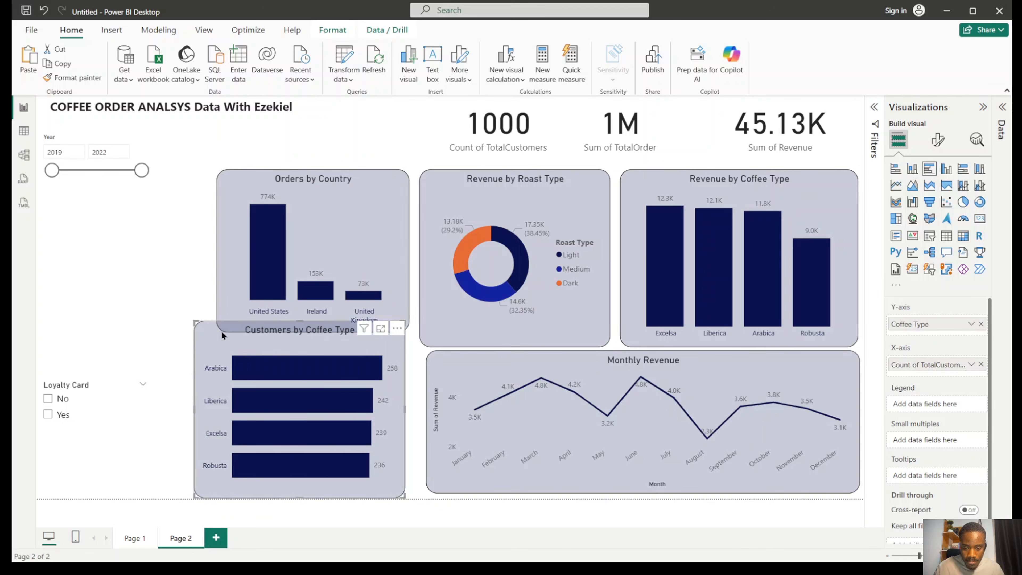
drag(206, 323, 172, 346)
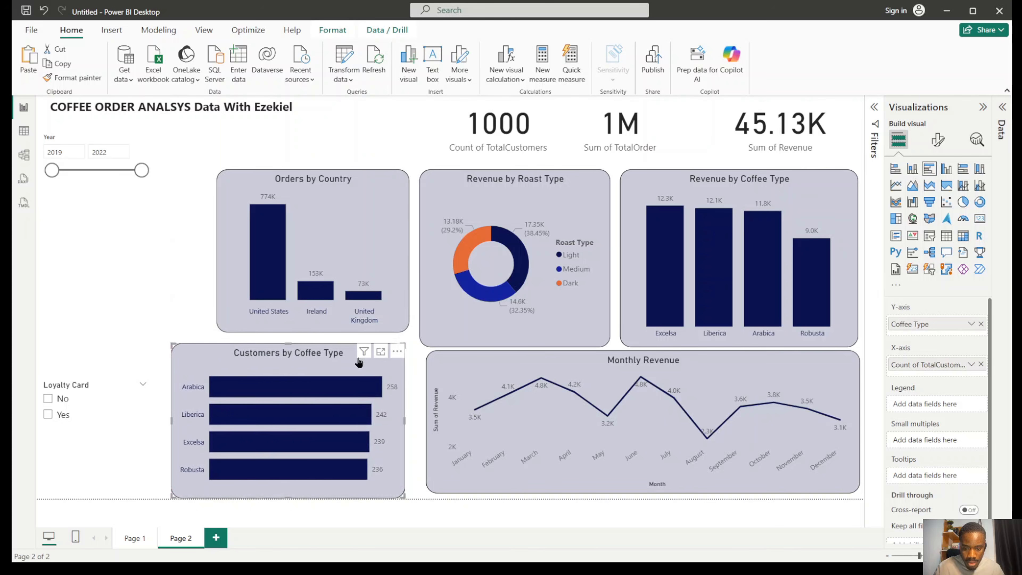
mouse_move(355, 358)
mouse_down()
mouse_move(378, 361)
mouse_move(358, 360)
mouse_move(362, 352)
mouse_up()
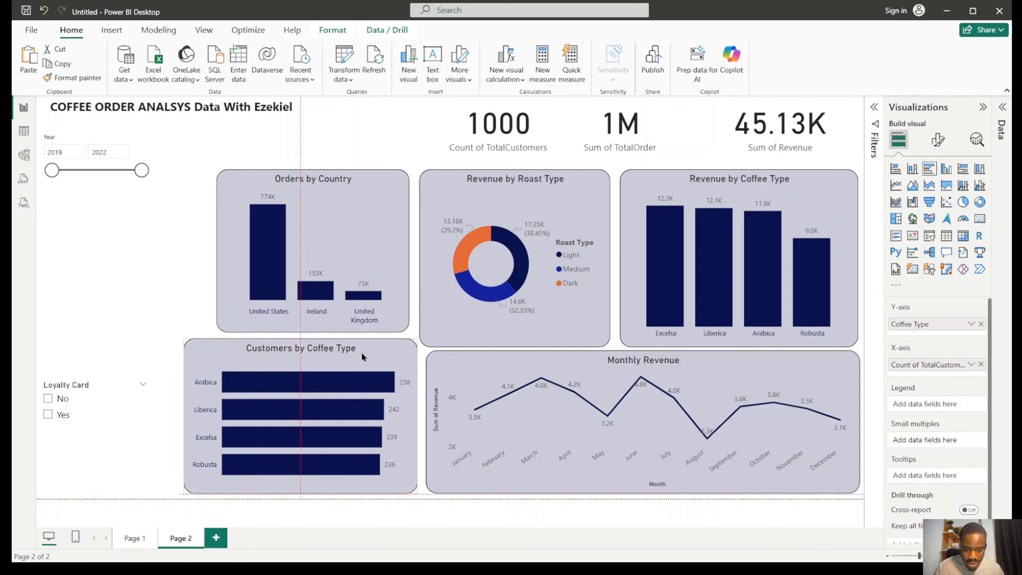
click(298, 336)
click(335, 349)
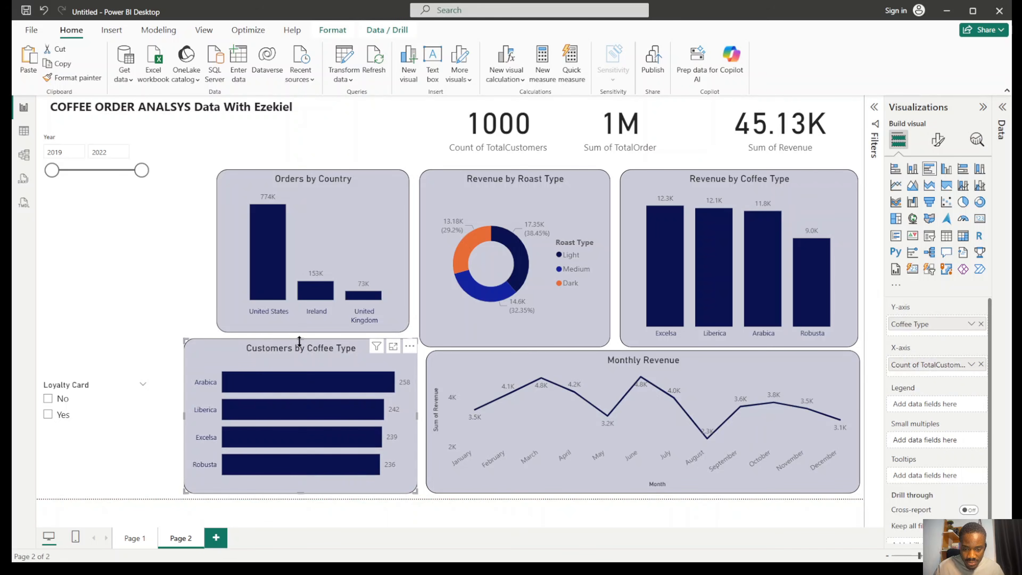
drag(299, 341, 303, 353)
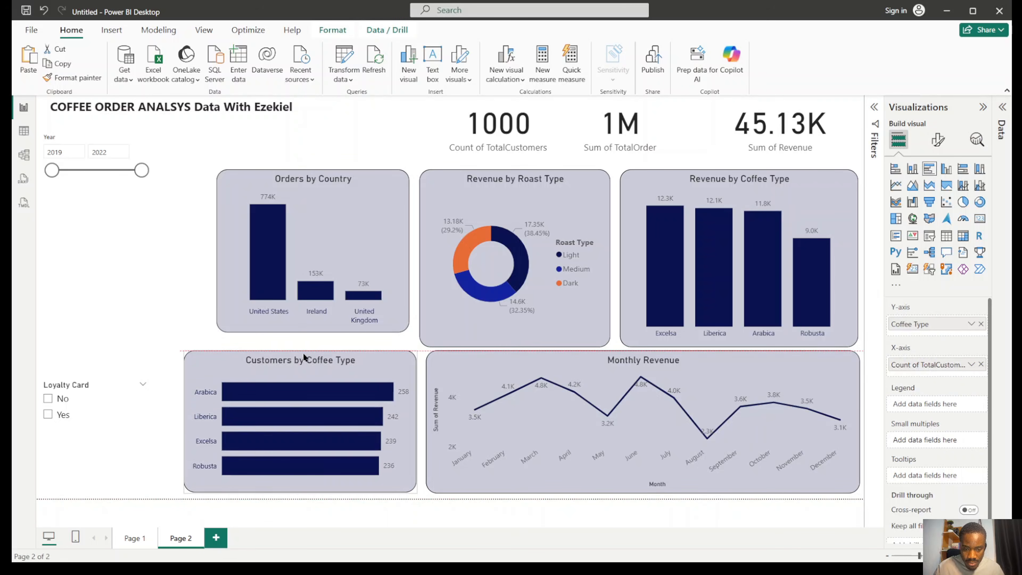
Enlarge the Orders by Country chart to align with the left edge of Customers by Coffee Type and the bottom of the top row.
click(253, 191)
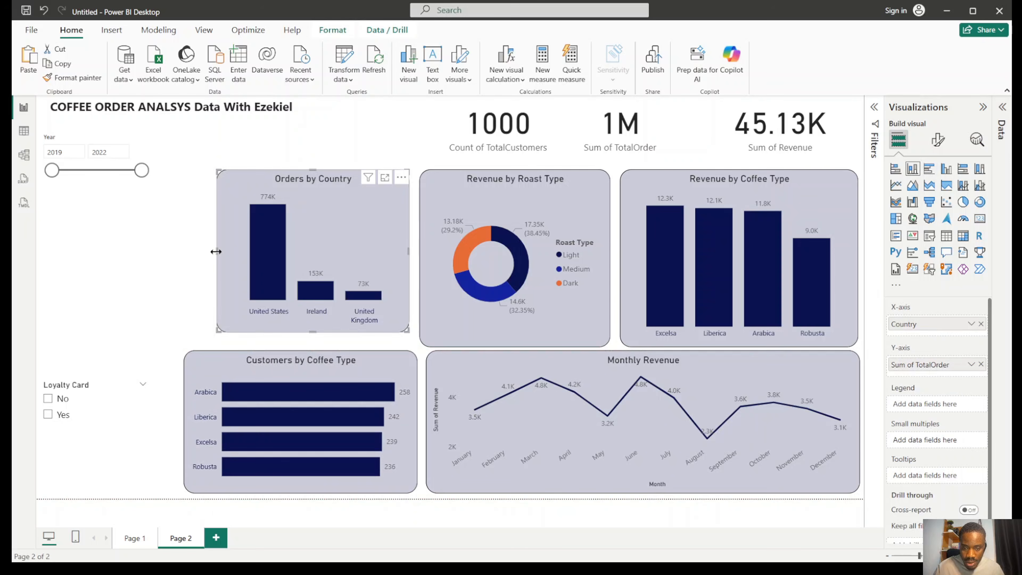
drag(218, 330, 189, 345)
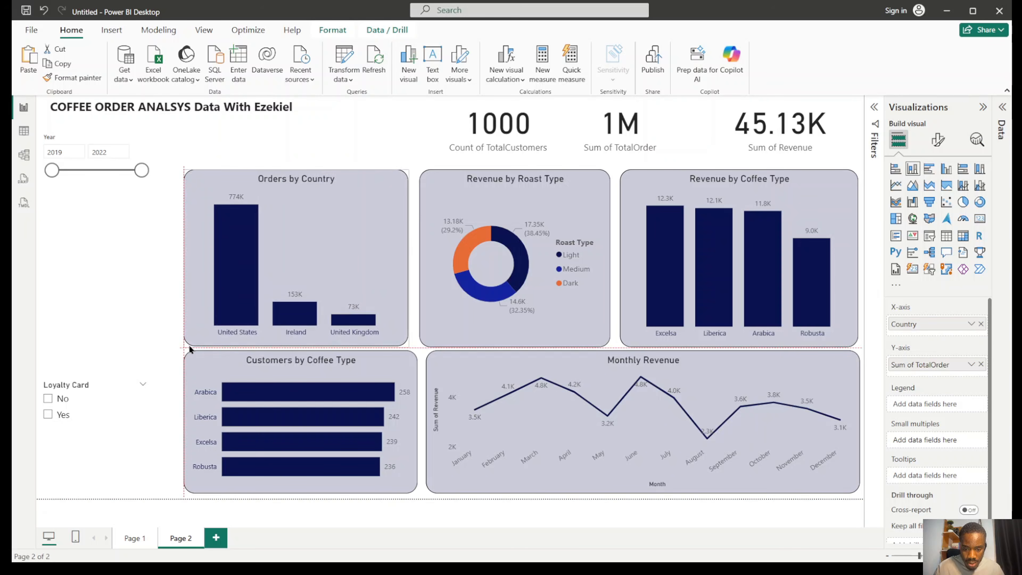
click(397, 146)
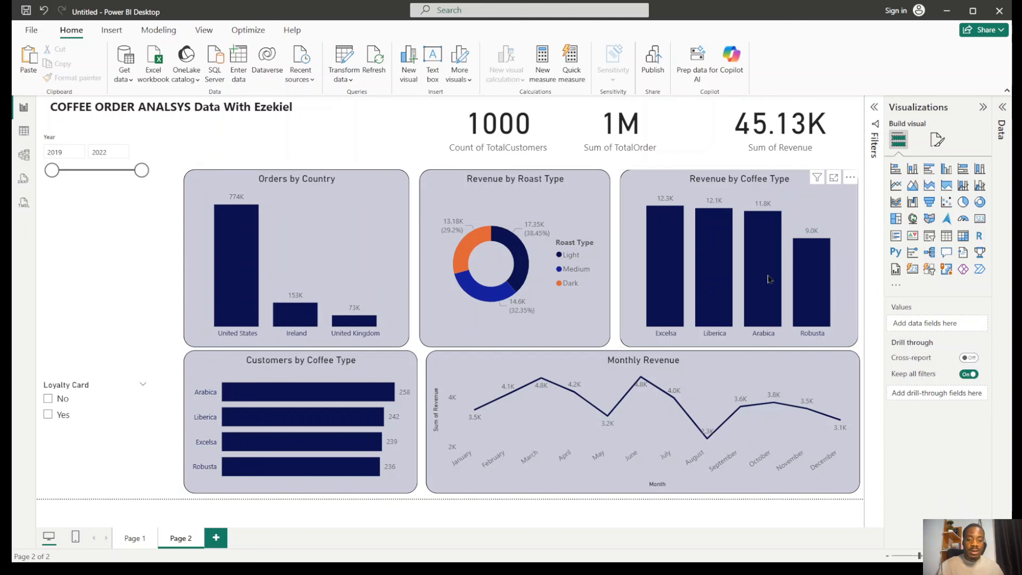
Widen the Year slicer and move it down to just above the Loyalty Card slicer.
click(129, 188)
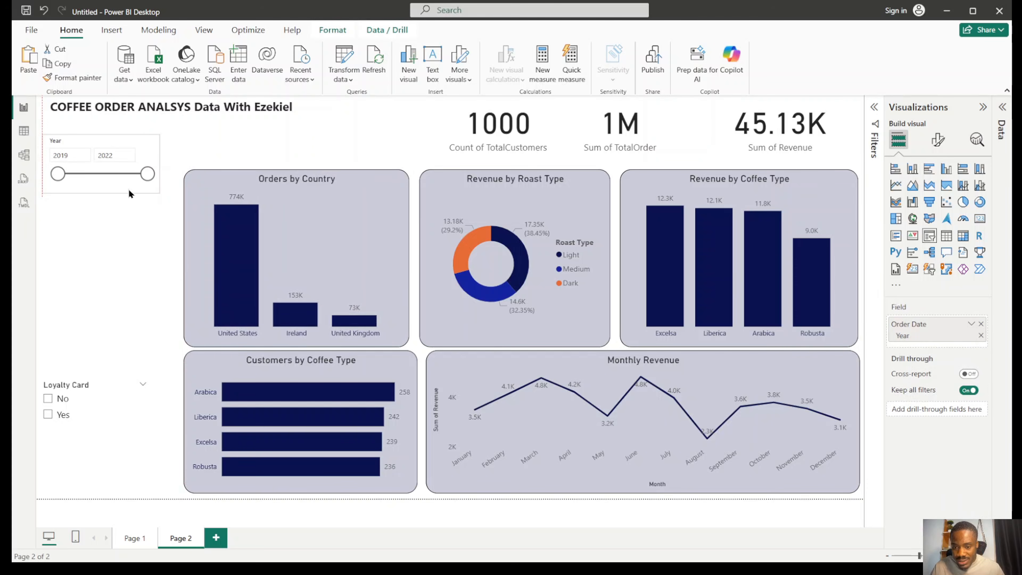
drag(128, 189, 124, 187)
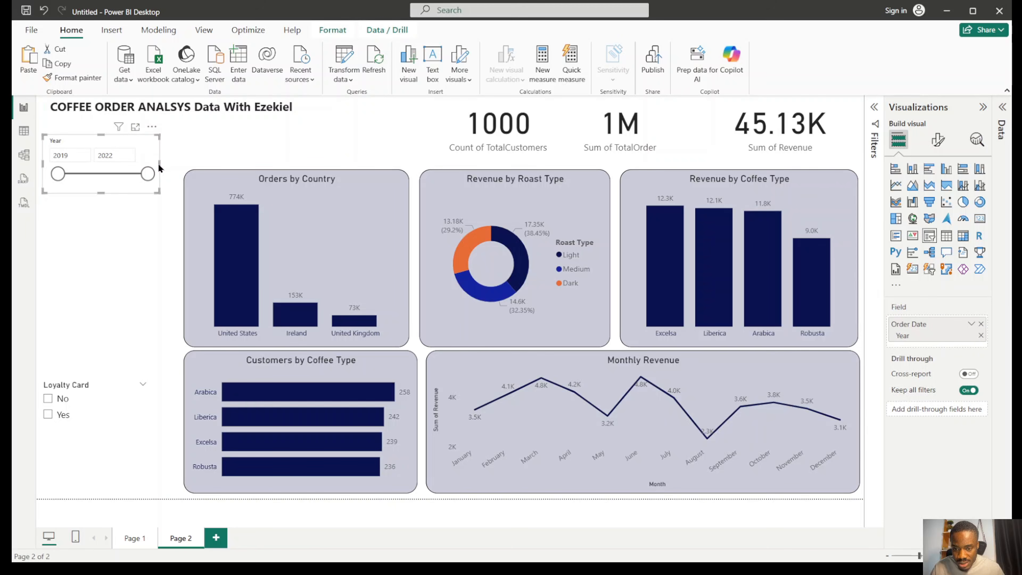
drag(158, 164, 117, 339)
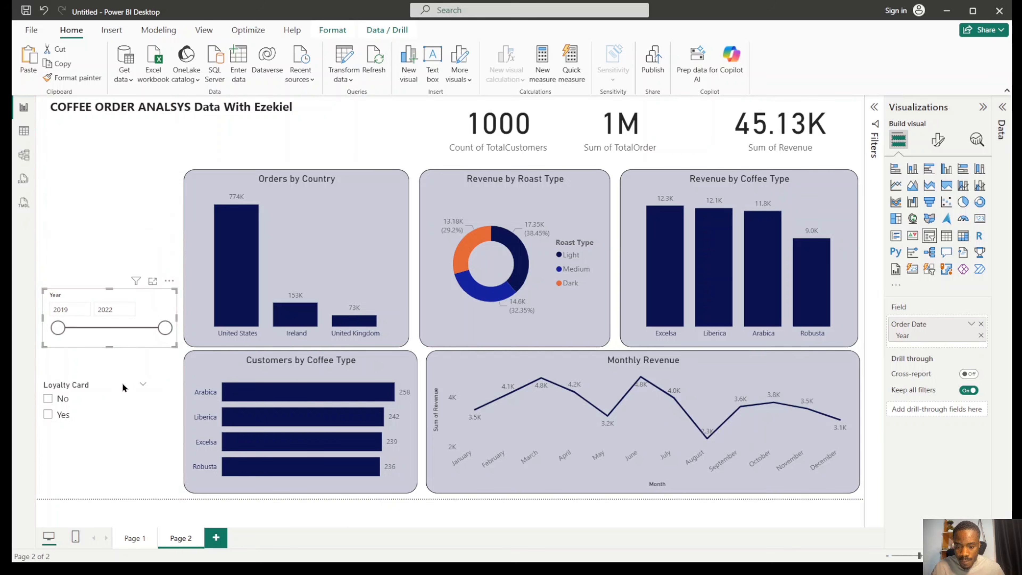
Widen the Loyalty Card slicer and move it to the page's lower-left corner, lowering the Year slicer closer above it.
click(121, 421)
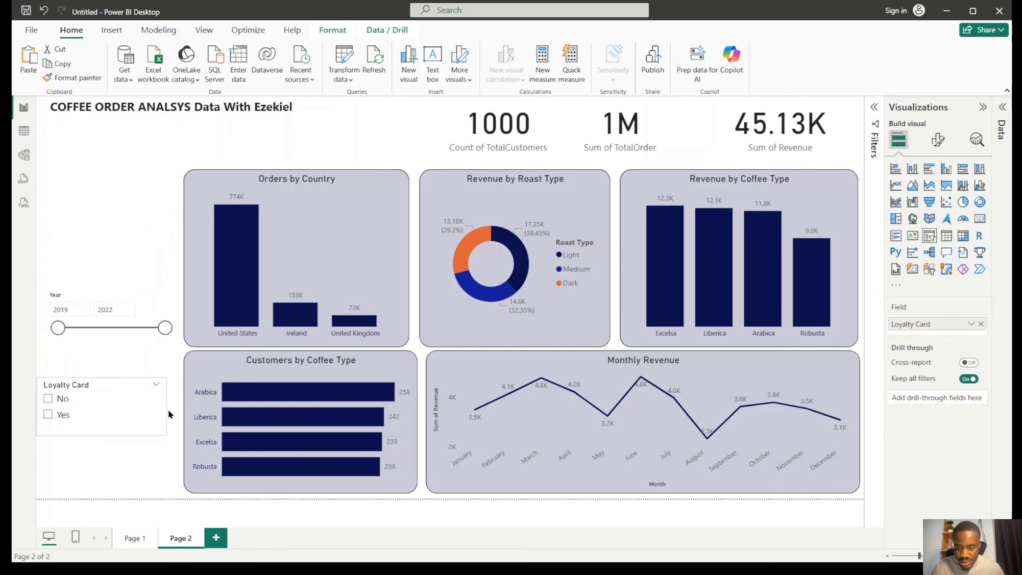
drag(142, 416, 144, 470)
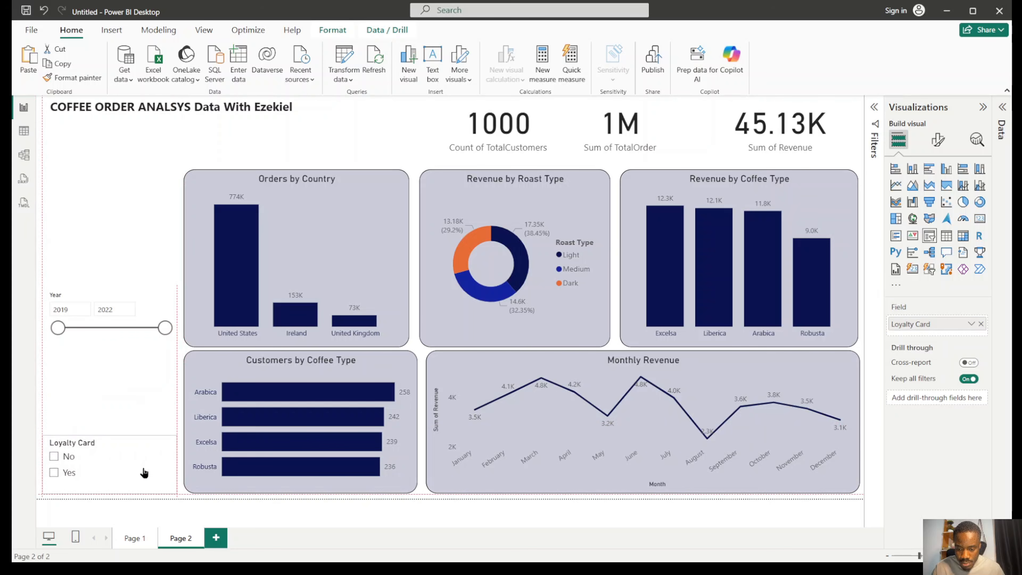
drag(133, 350, 130, 377)
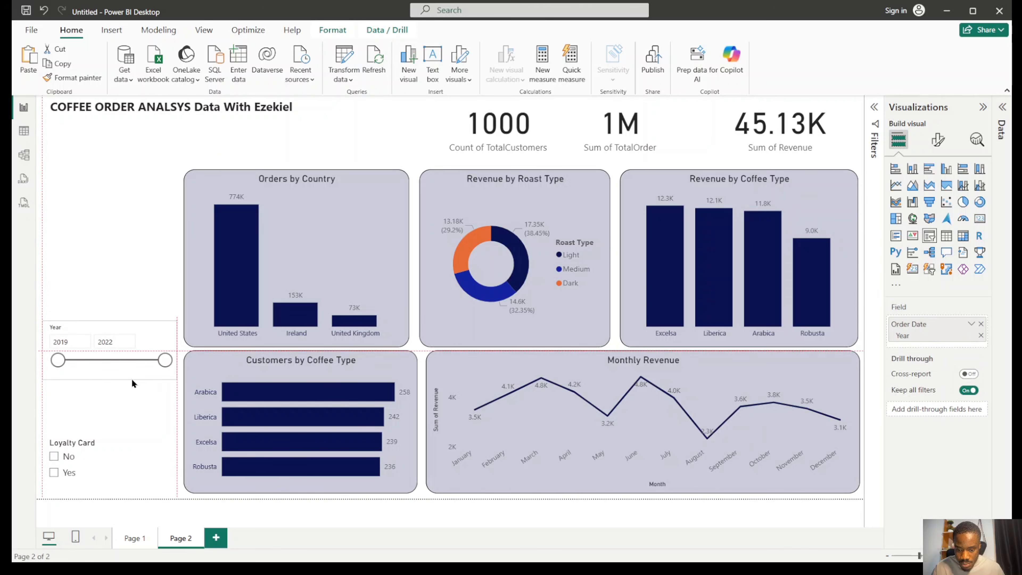
click(125, 264)
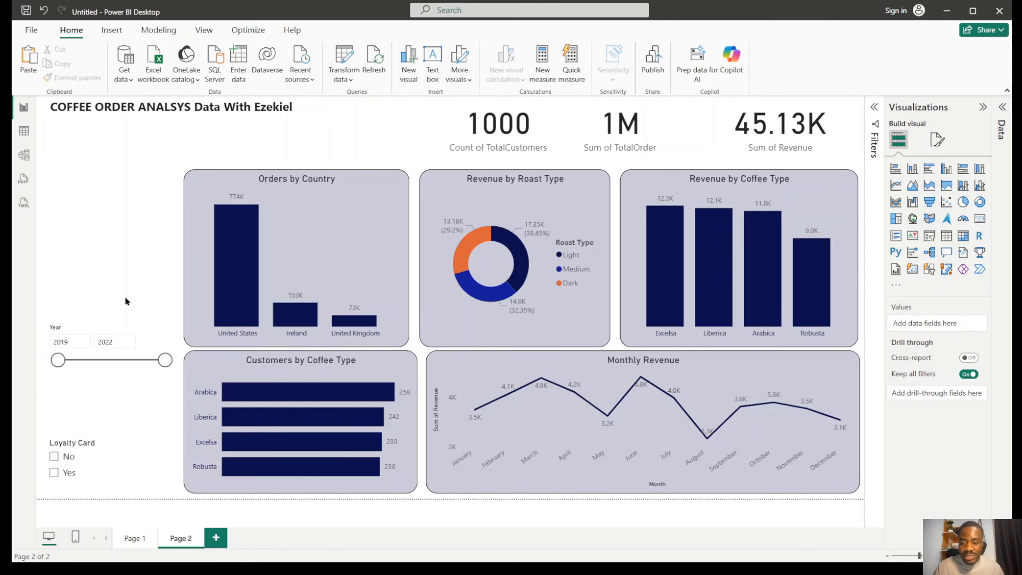
Try light blue and navy background colours on the Year slicer, and set its background transparency to 50%.
click(151, 341)
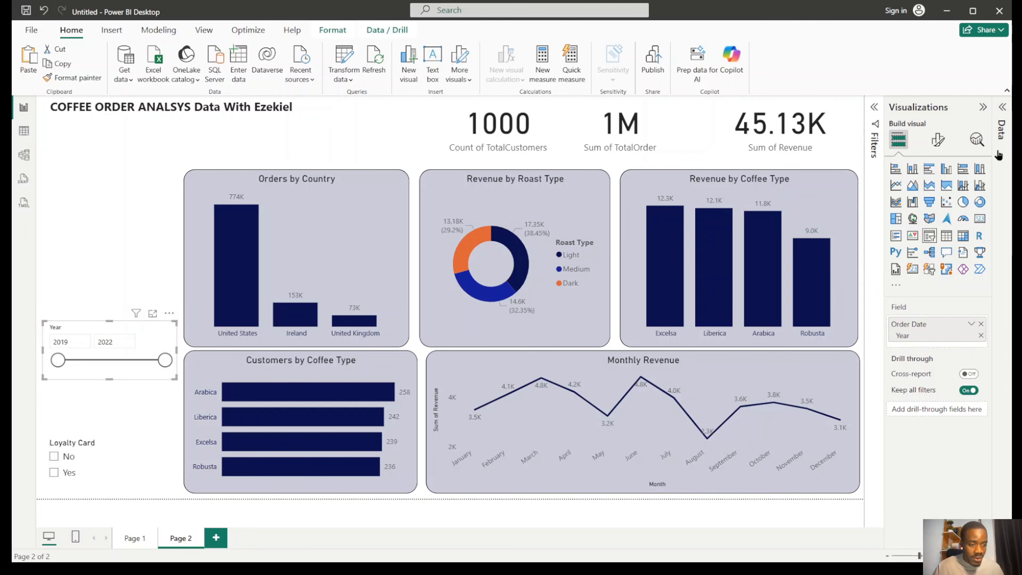
click(938, 140)
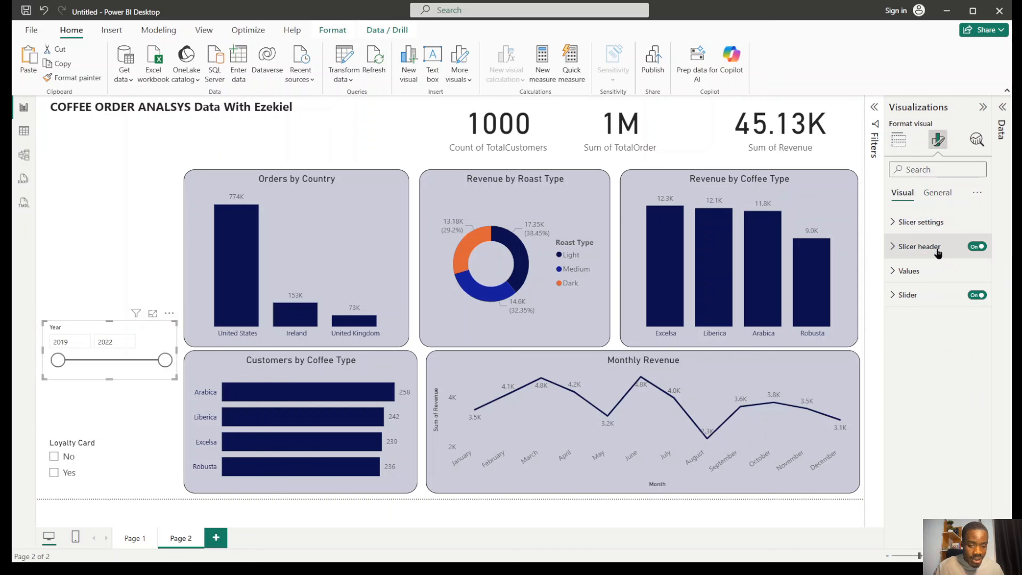
click(919, 247)
click(919, 246)
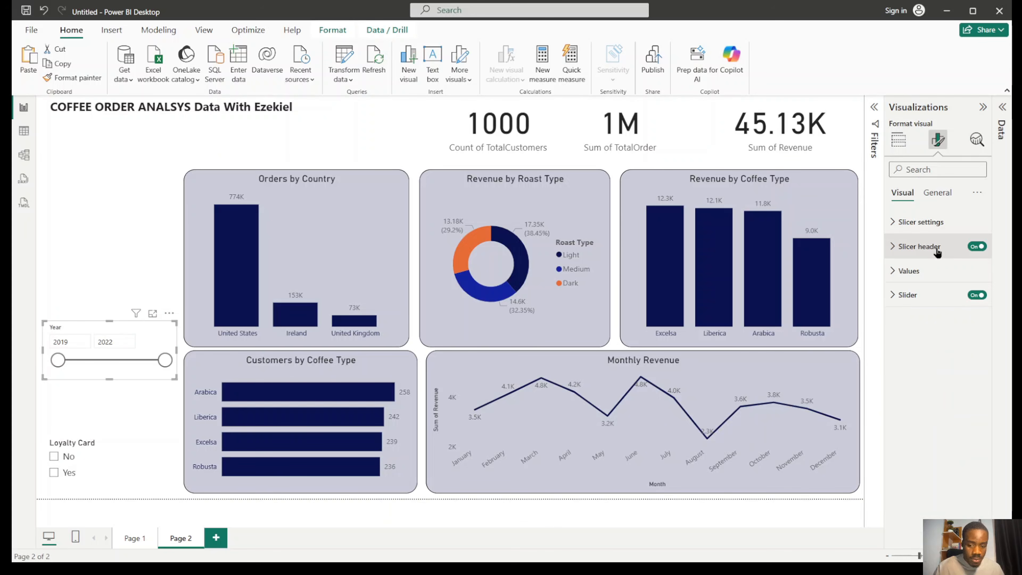
click(924, 270)
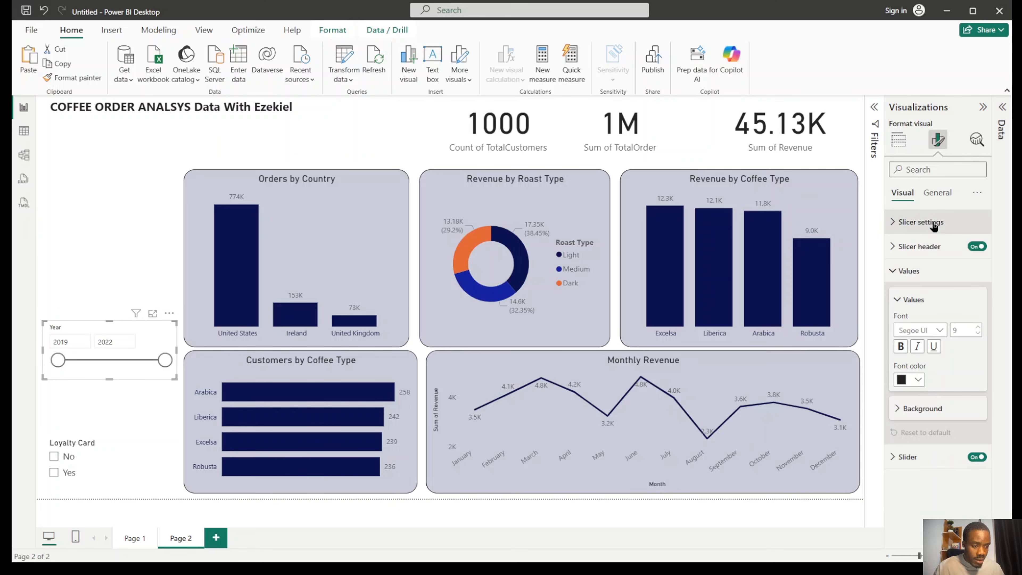
click(936, 193)
click(933, 274)
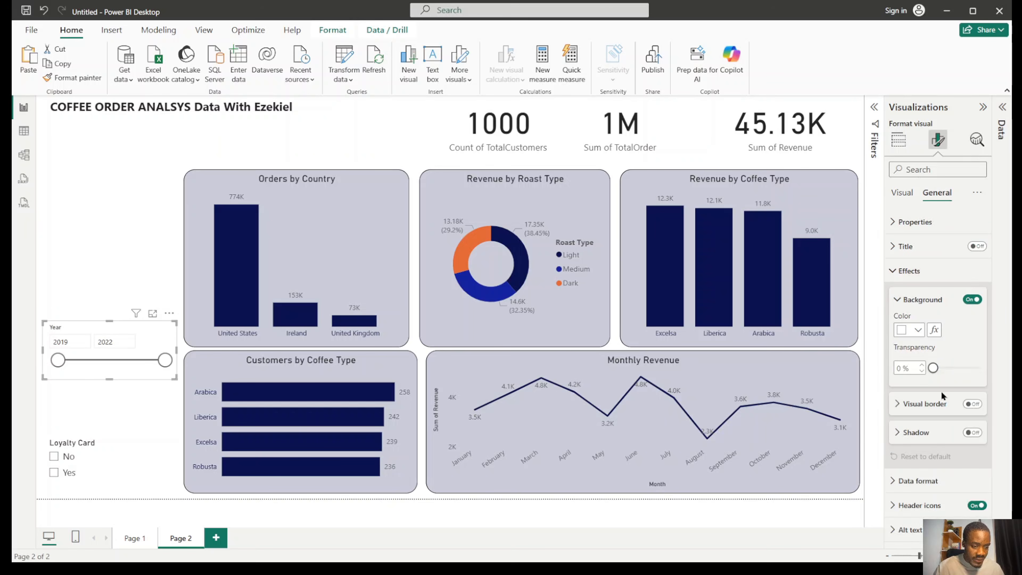
click(919, 330)
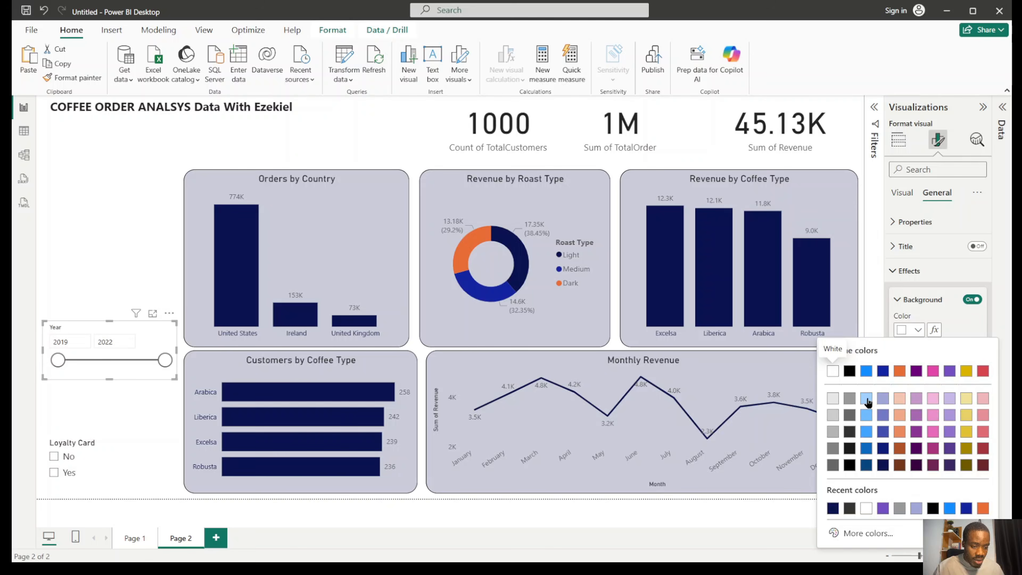
click(867, 399)
click(919, 330)
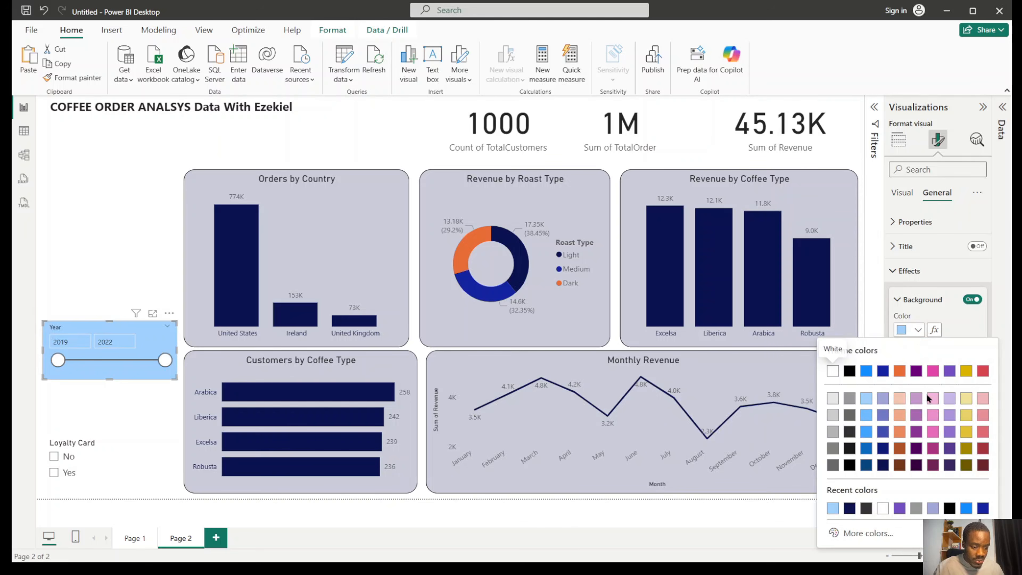
click(849, 508)
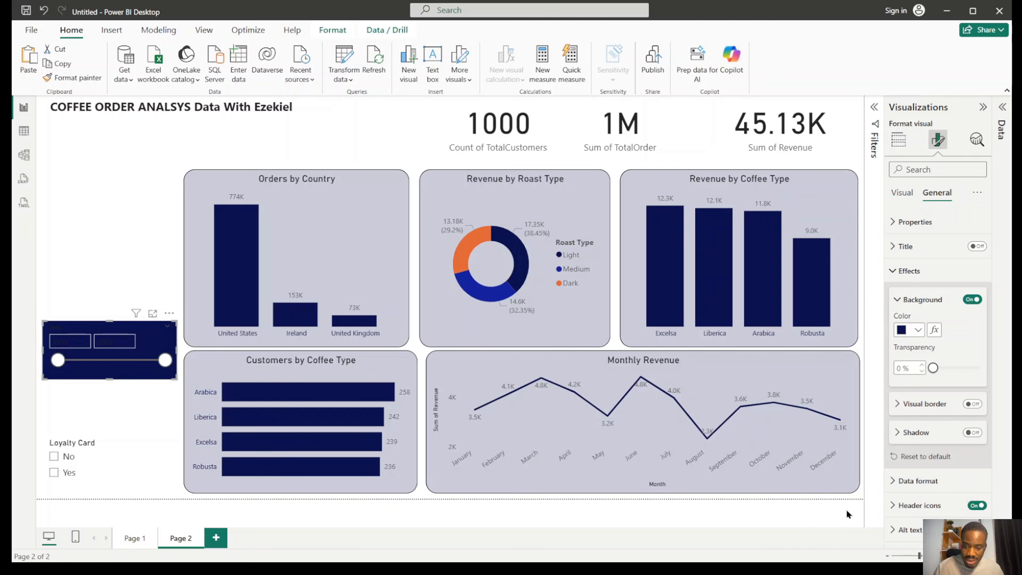
drag(933, 368, 960, 373)
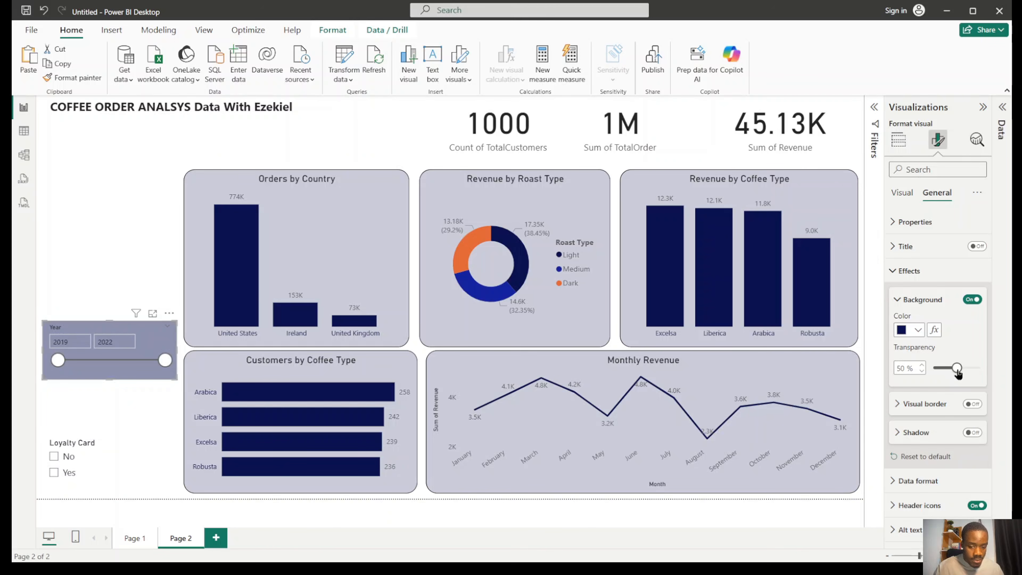
Recolour the Year slicer's background light gray, using the second-lightest theme shade under white.
click(917, 330)
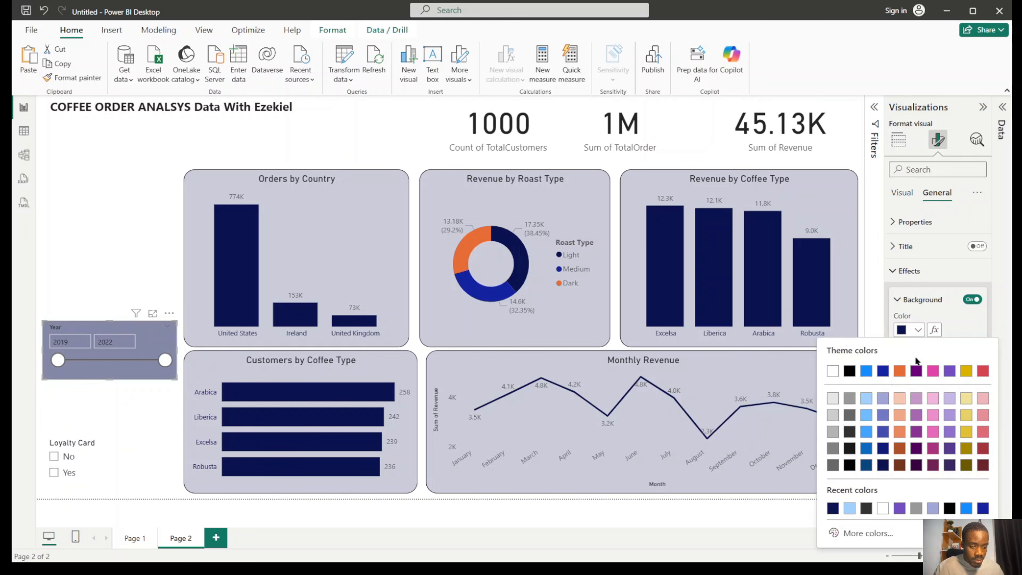
click(831, 399)
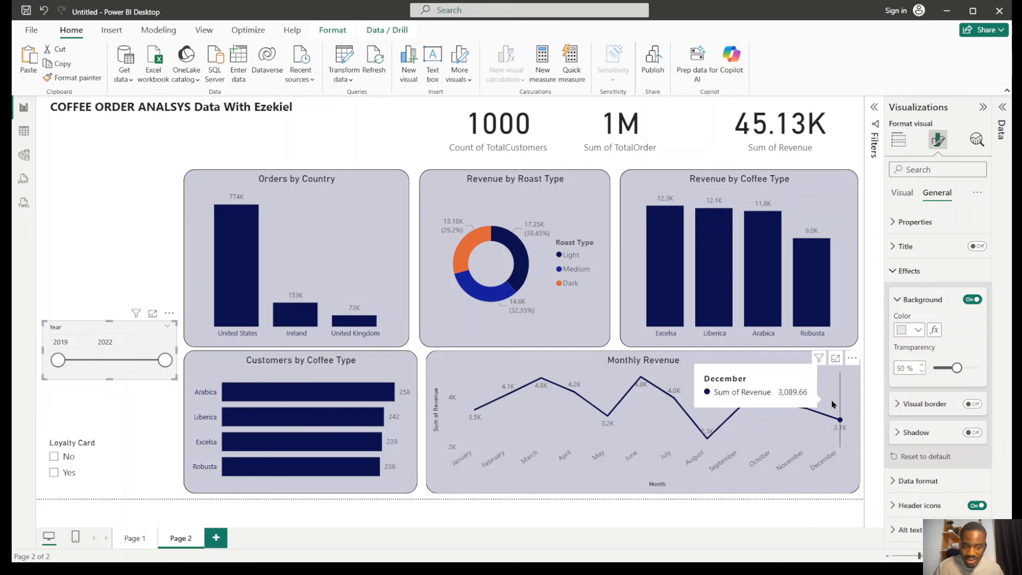
click(918, 330)
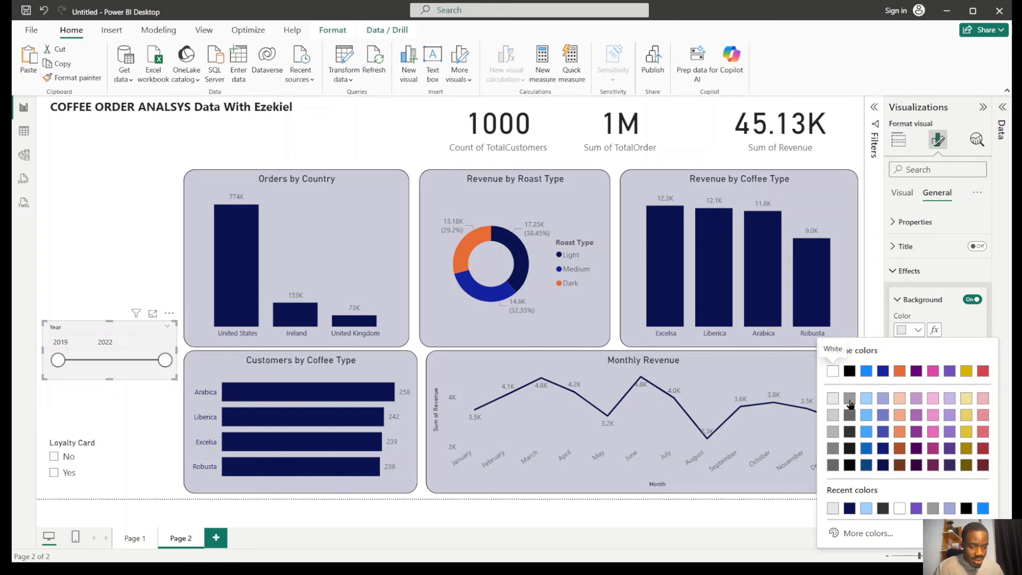
click(831, 417)
Copy the Year slicer's formatting to the Loyalty Card slicer, leaving no Loyalty Card option selected.
click(117, 471)
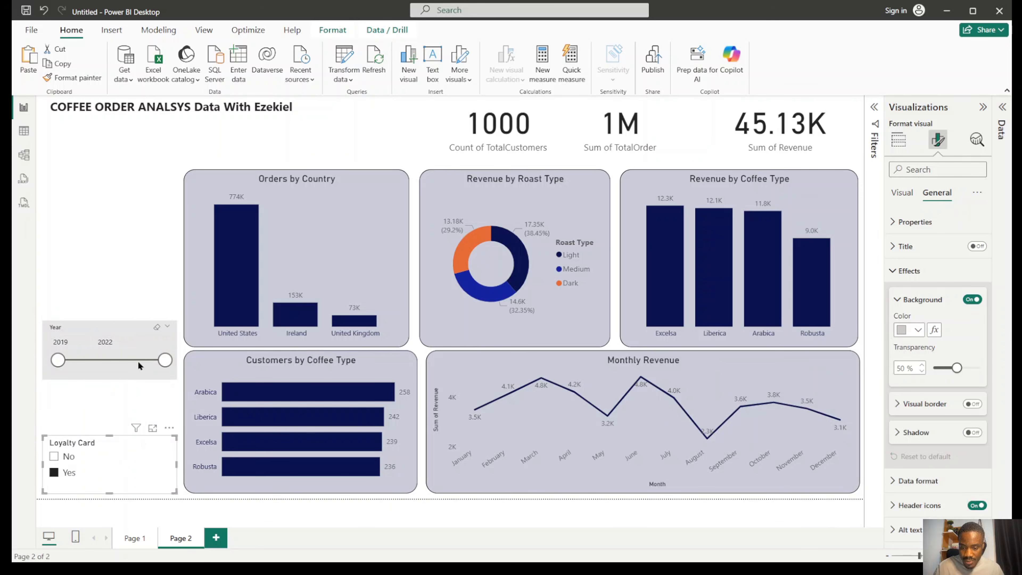
click(131, 372)
click(73, 78)
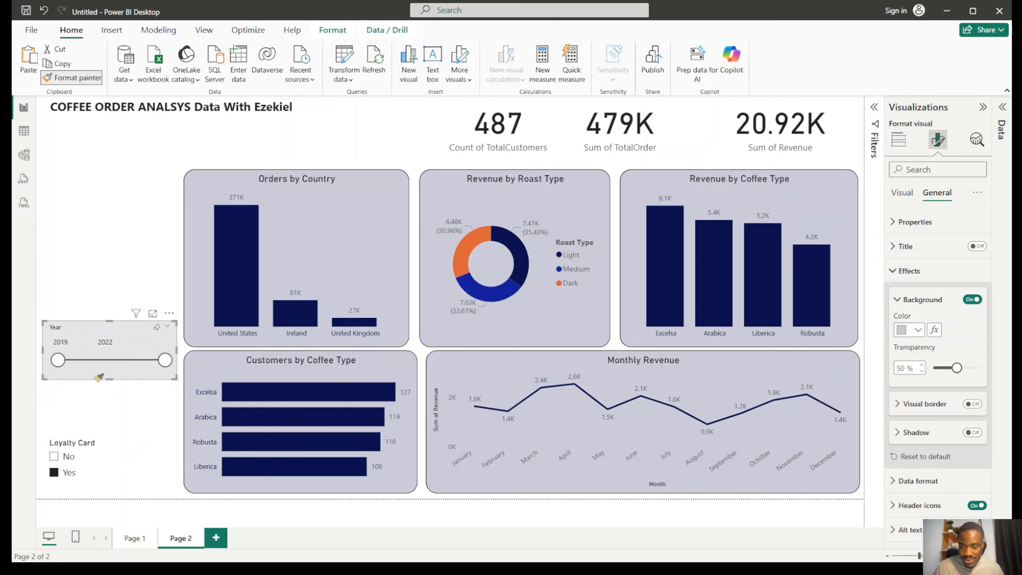
click(117, 457)
click(144, 409)
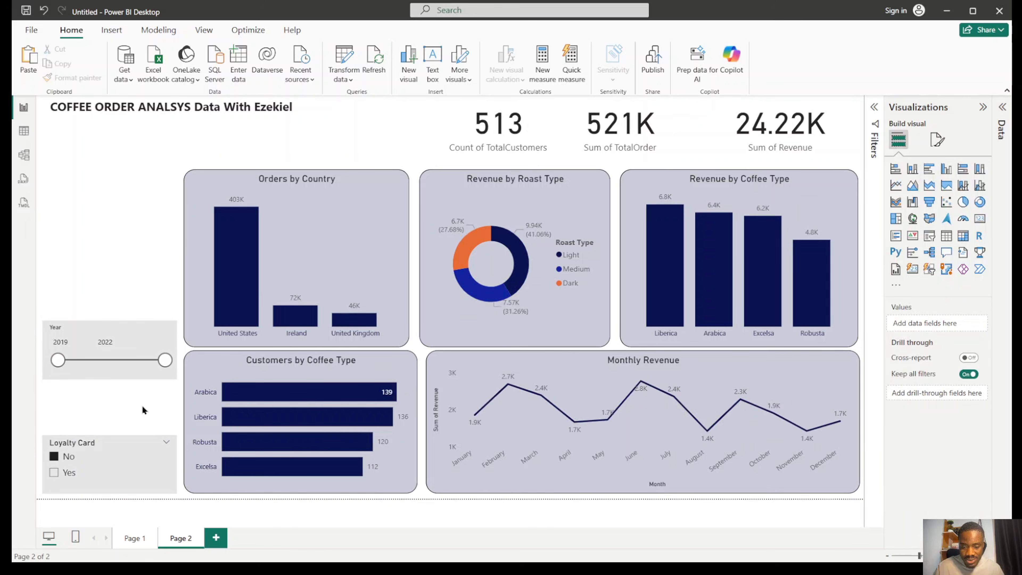
click(55, 456)
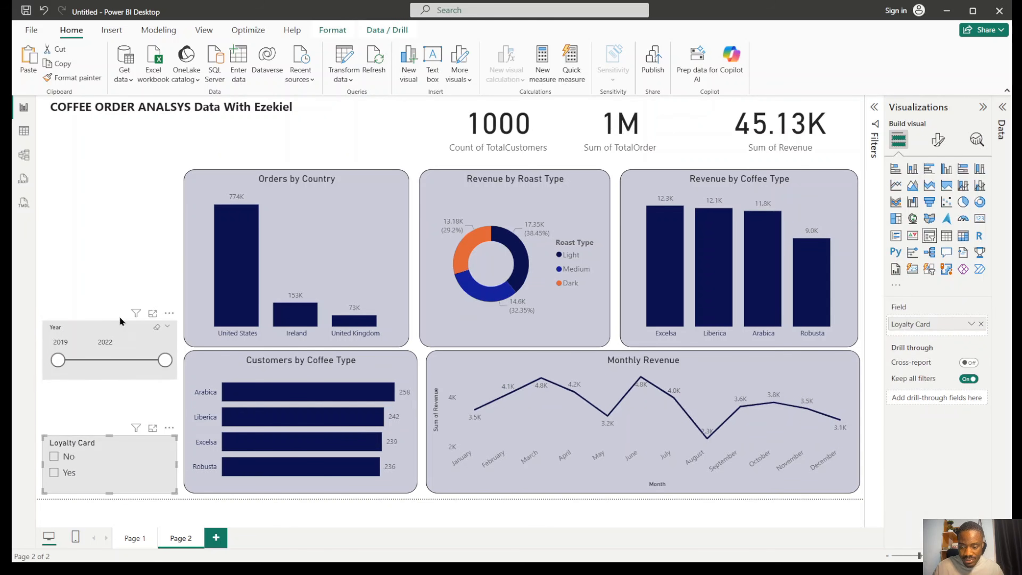
Copy the gray slicer formatting to the Count of TotalCustomers, Sum of TotalOrder and Sum of Revenue cards.
click(150, 200)
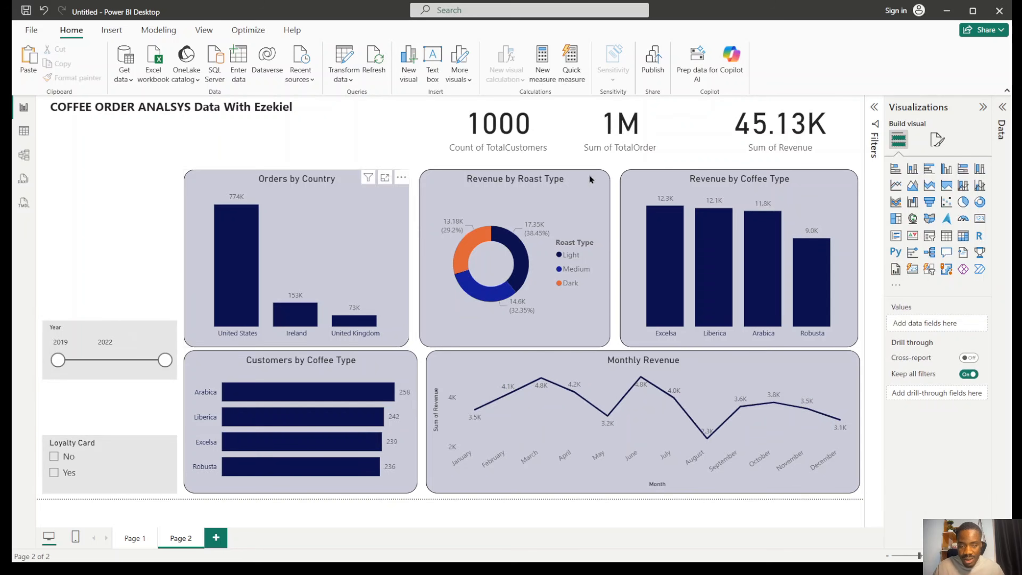
click(140, 328)
click(86, 78)
click(533, 128)
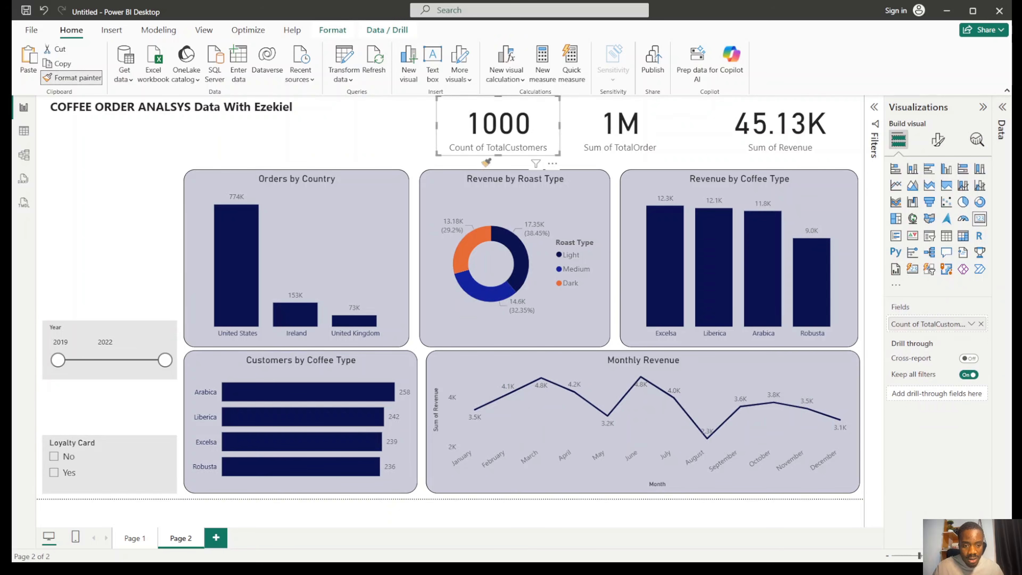
click(92, 83)
click(566, 106)
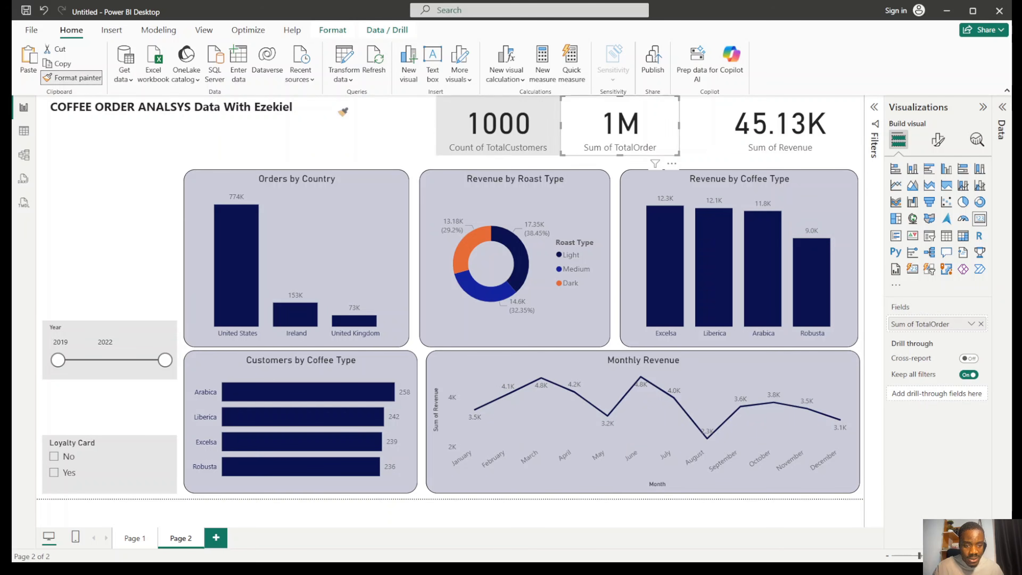
click(76, 78)
click(795, 135)
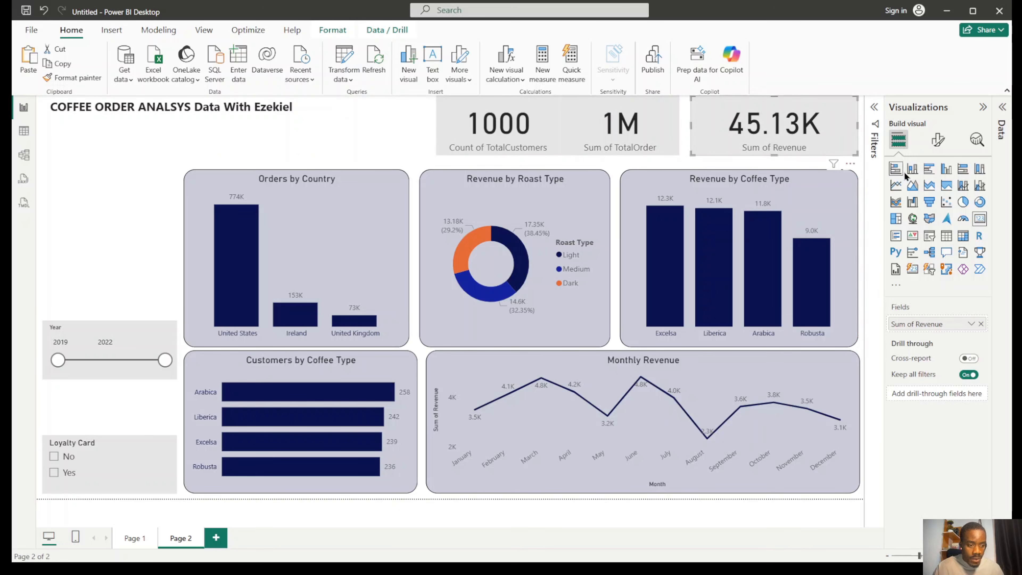
Add a black visual border with 15 px rounded corners to the Sum of Revenue card.
click(938, 141)
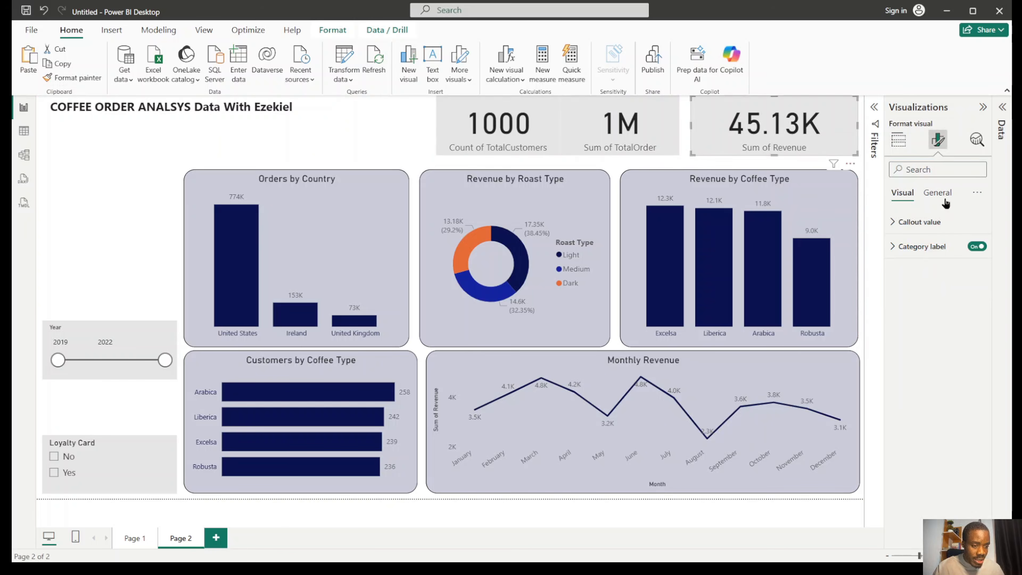
click(937, 193)
click(943, 281)
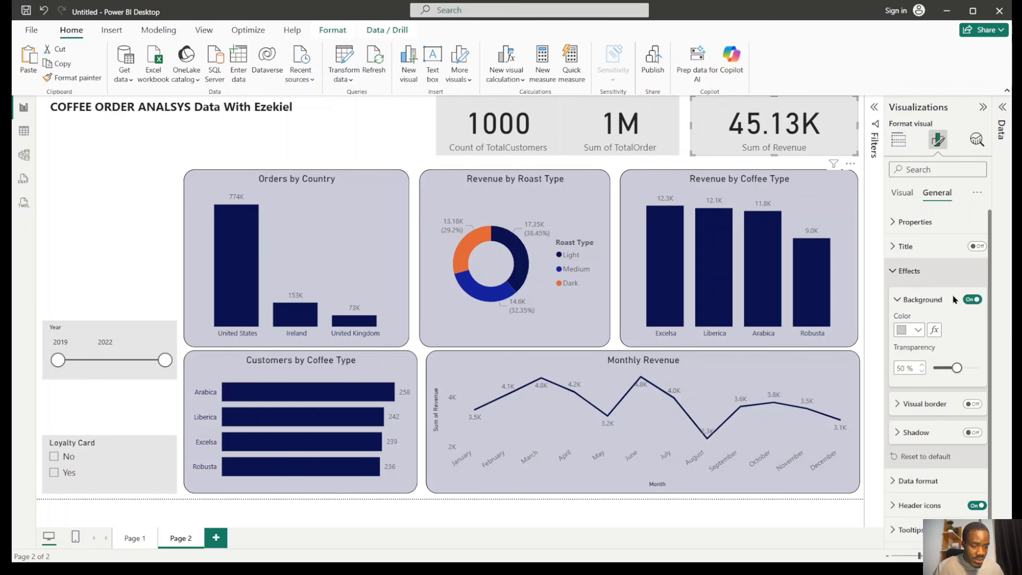
click(935, 412)
click(972, 405)
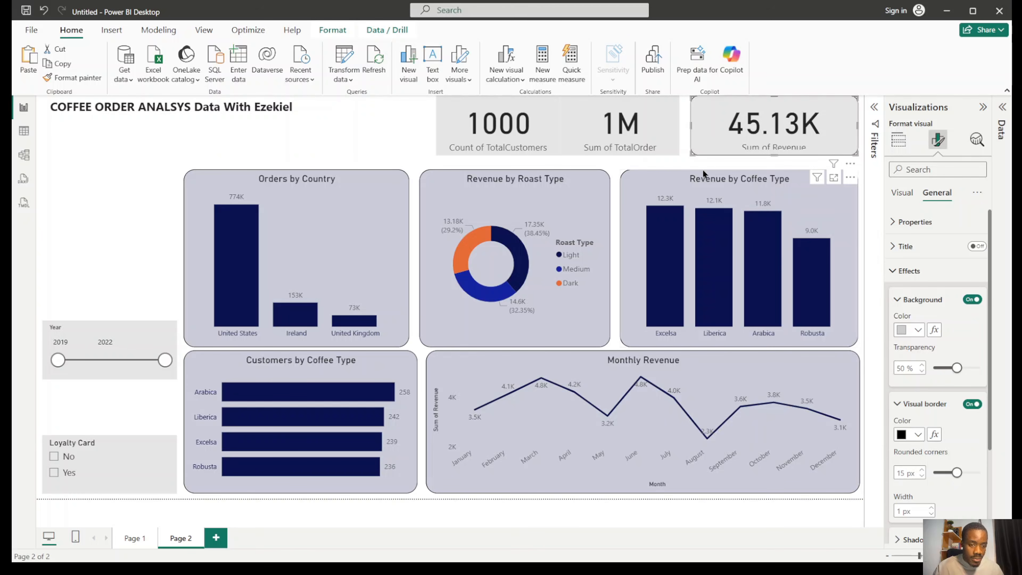
Copy the Sum of Revenue card's rounded border to the Sum of TotalOrder and Count of TotalCustomers cards.
click(667, 143)
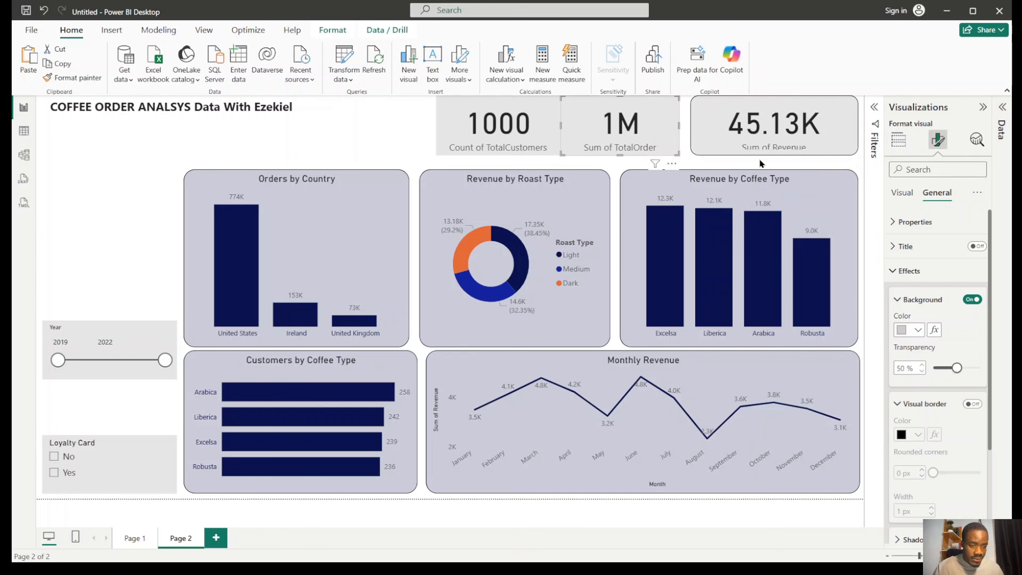
click(711, 118)
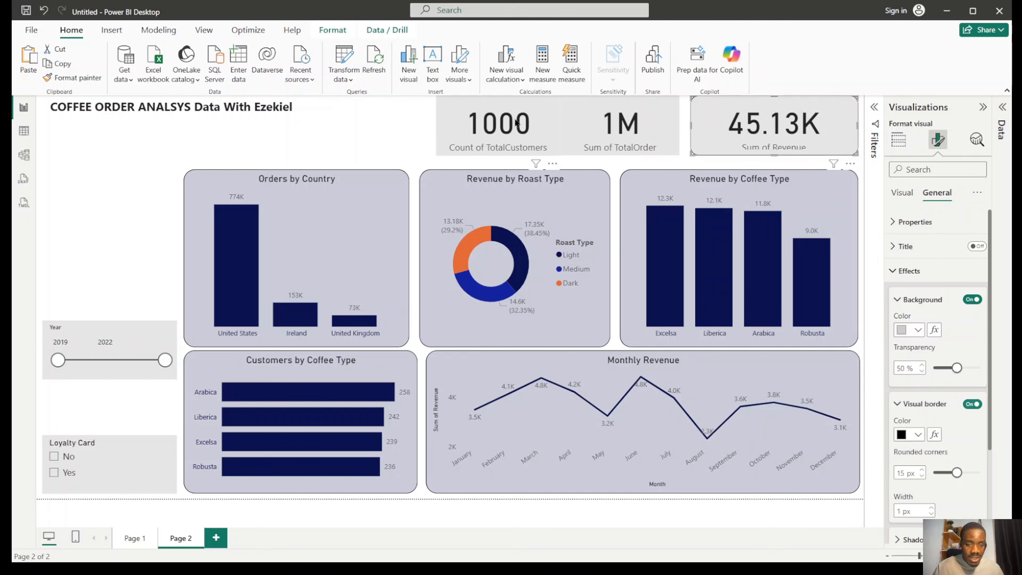
click(73, 77)
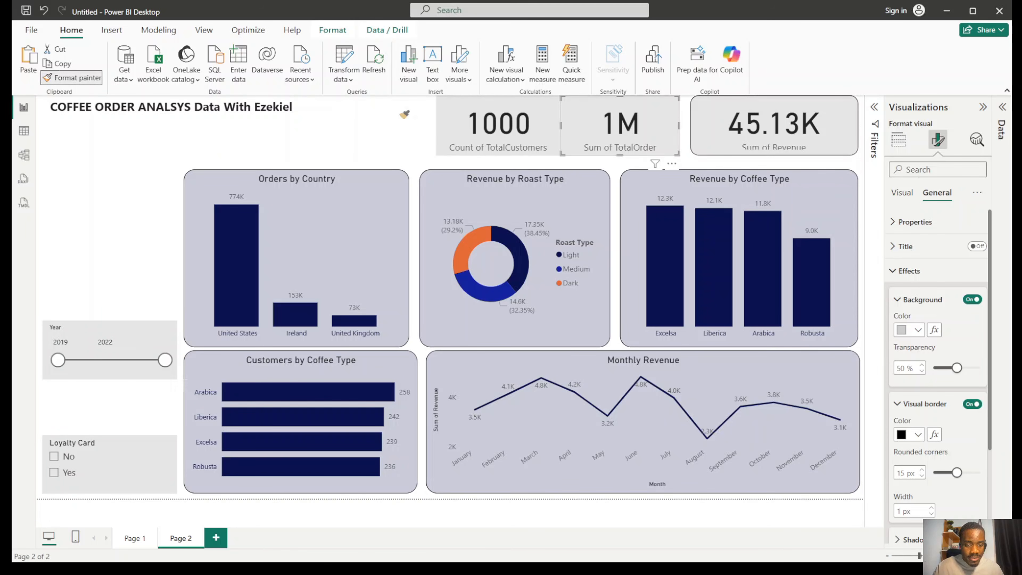
click(95, 79)
click(432, 154)
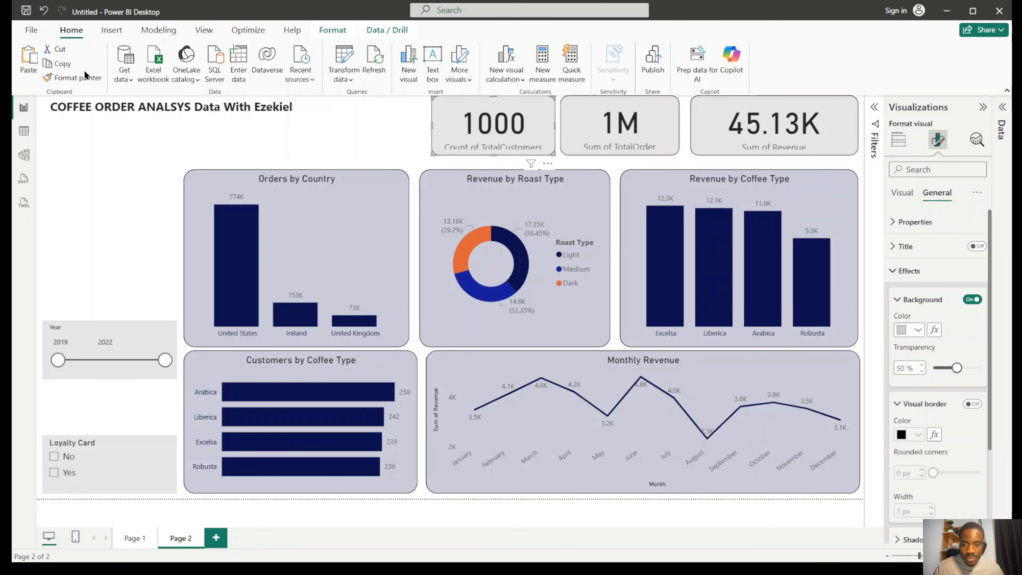
Copy the cards' rounded border formatting to the Year and Loyalty Card slicers, leaving no Loyalty Card option selected.
click(76, 77)
click(96, 334)
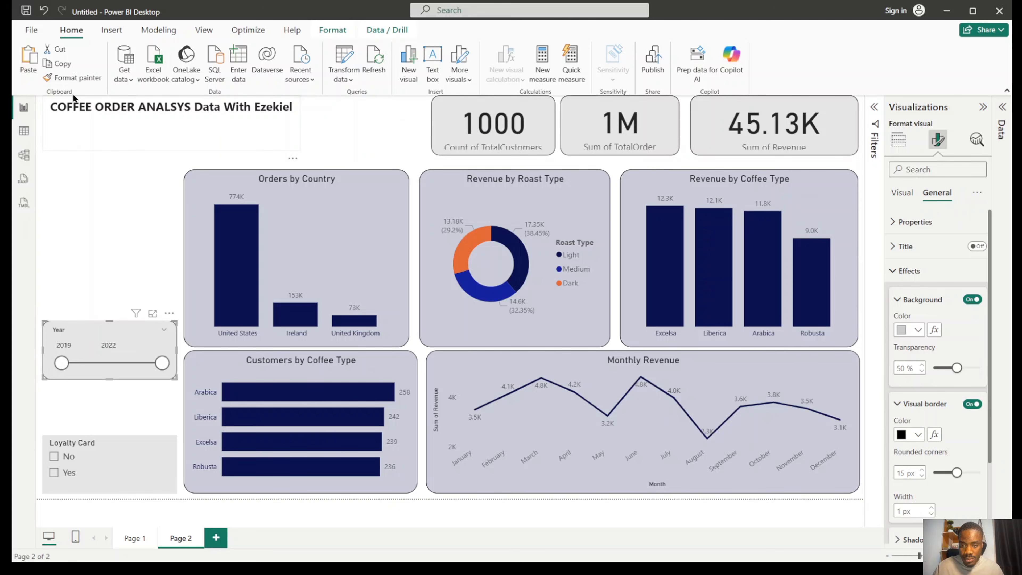
click(73, 77)
click(124, 457)
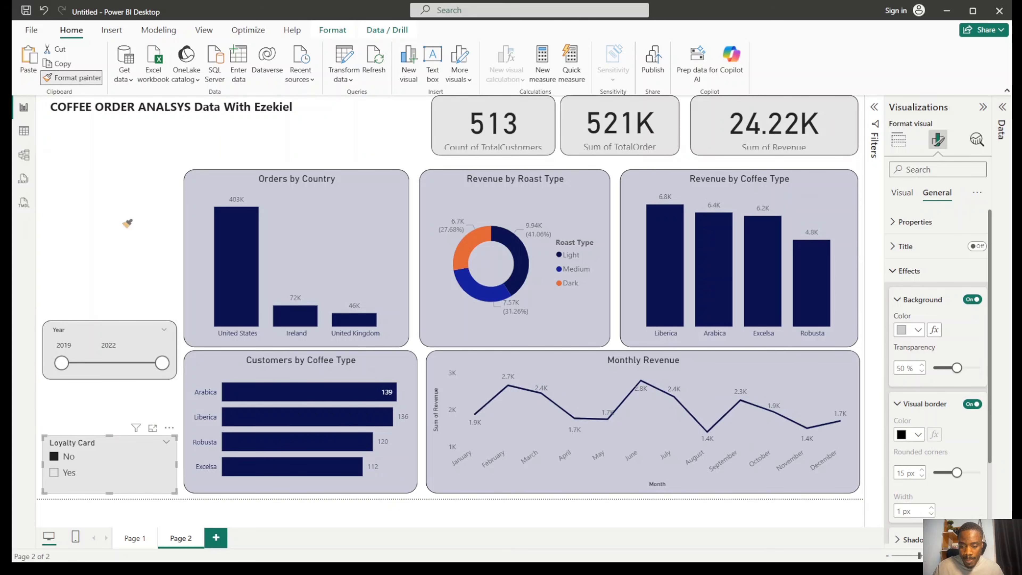
click(129, 222)
click(72, 462)
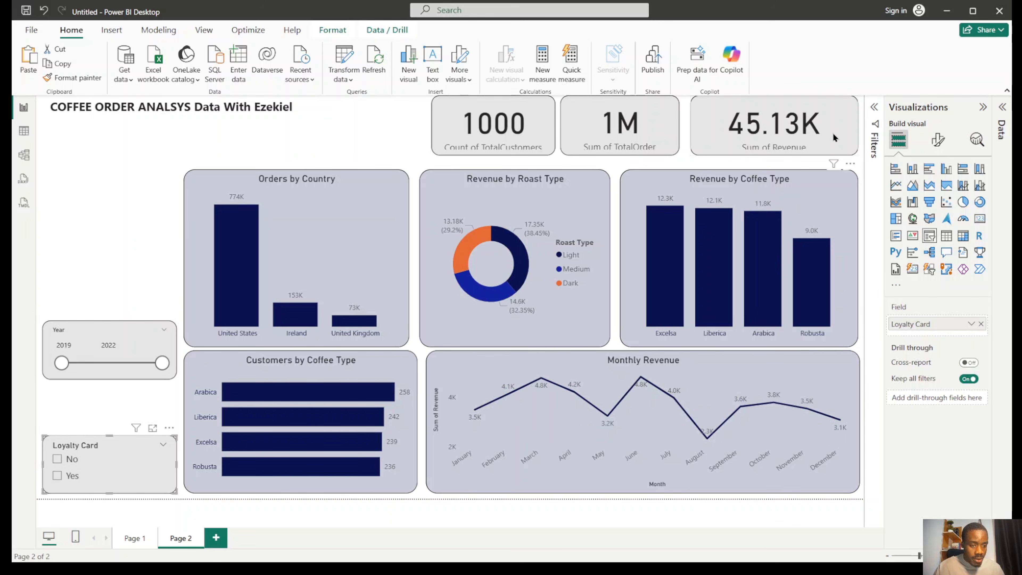
Lower the three KPI cards slightly to just above the top chart row, aligned with each other and evenly spaced.
drag(832, 138, 831, 143)
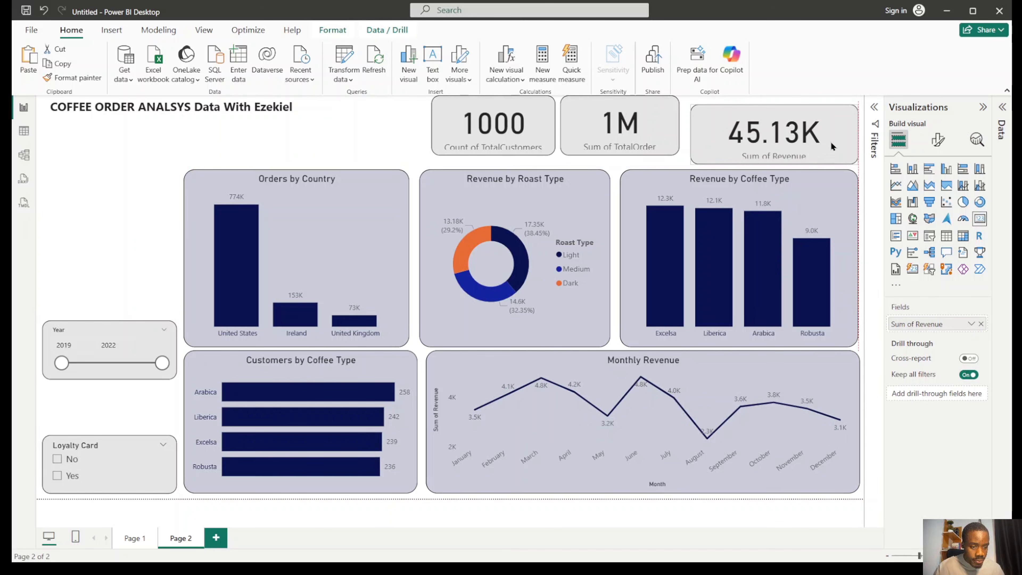
drag(669, 131, 670, 135)
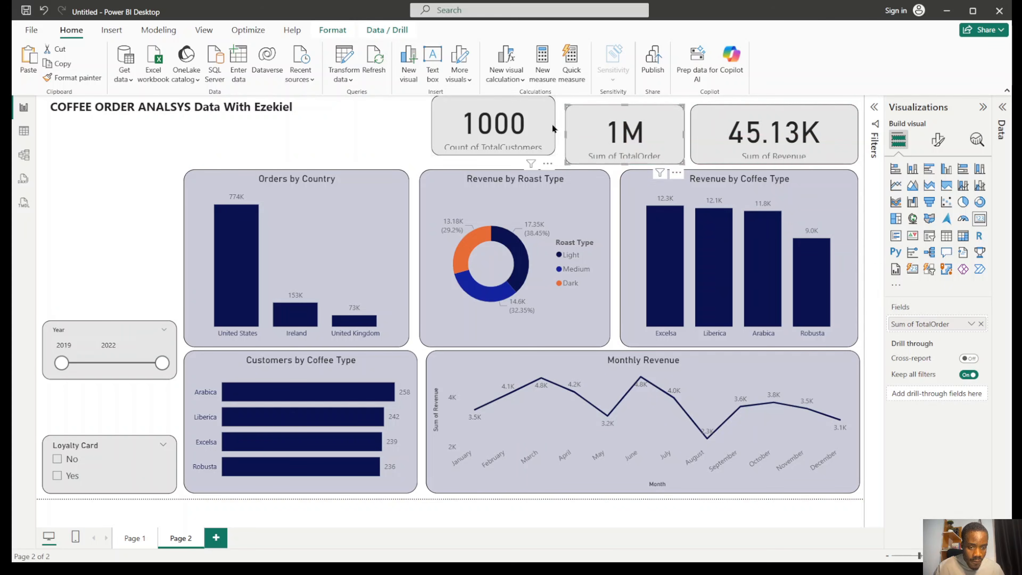
drag(552, 125, 553, 129)
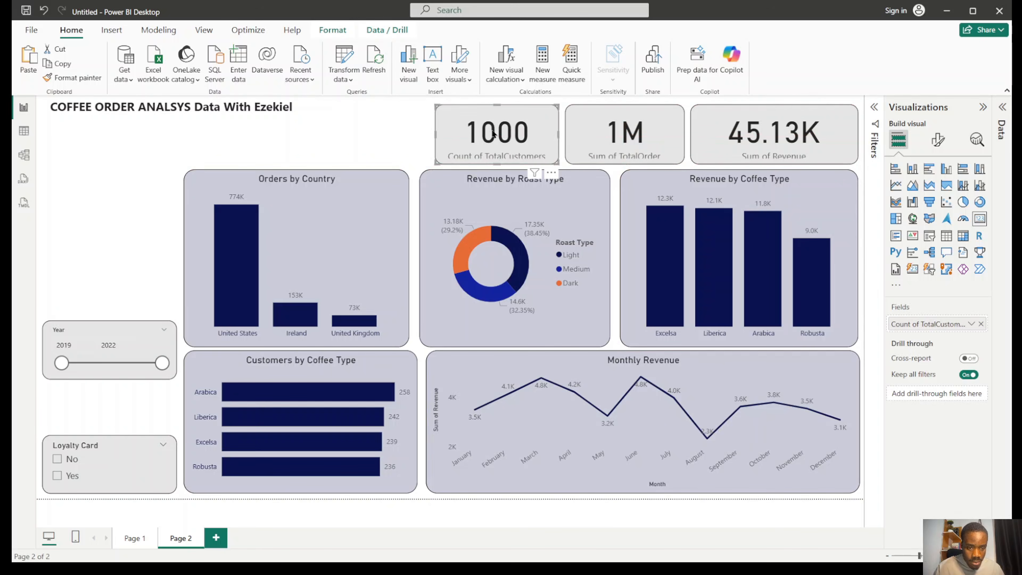
Widen the dashboard title's text box to nearly the right edge of the Orders by Country chart.
click(310, 121)
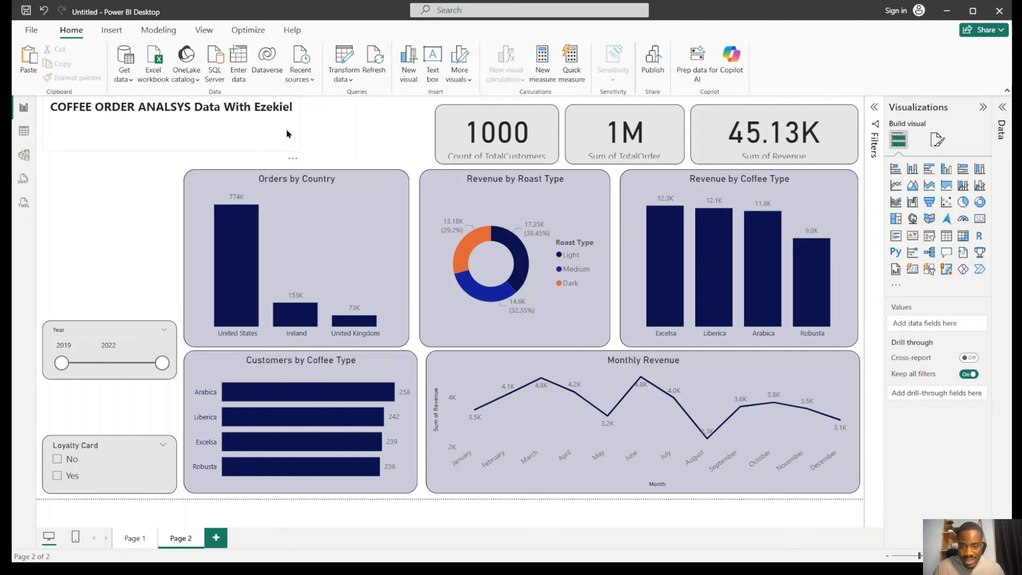
drag(297, 125, 391, 135)
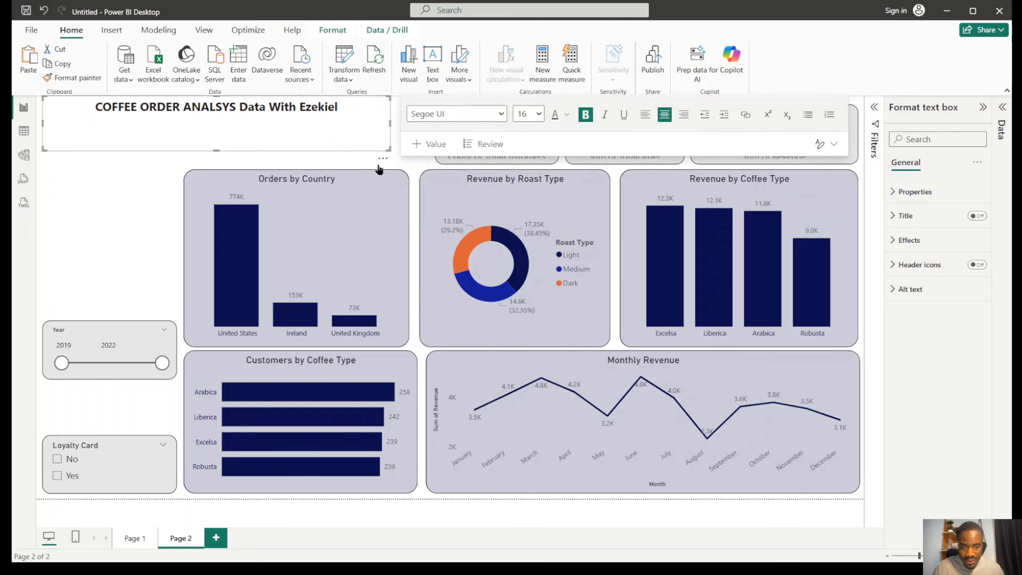
Shift the dashboard title's text box slightly right and down, and extend the Count of TotalCustomers card left to the Monthly Revenue chart's left edge.
click(387, 161)
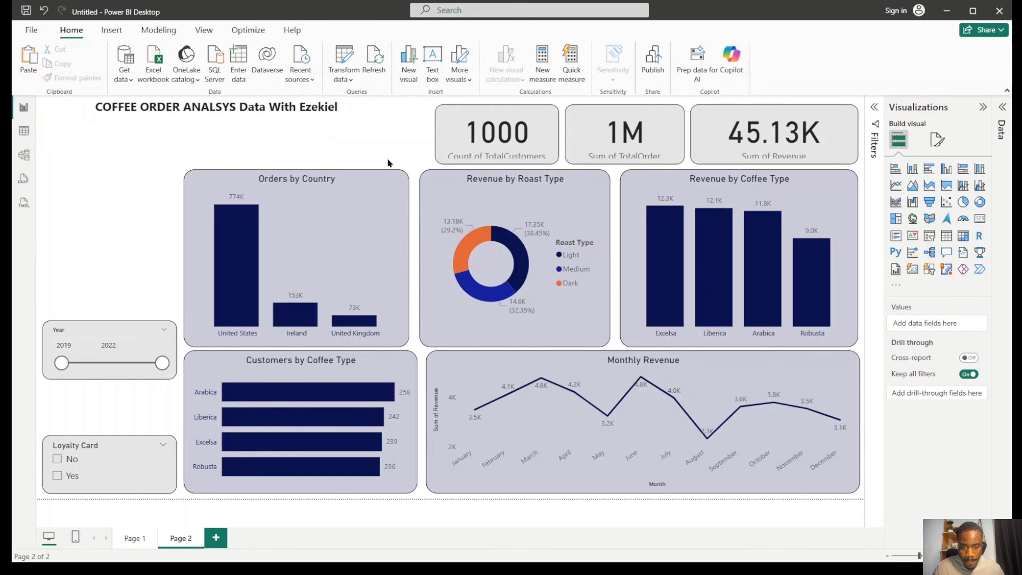
drag(383, 163, 410, 173)
click(438, 137)
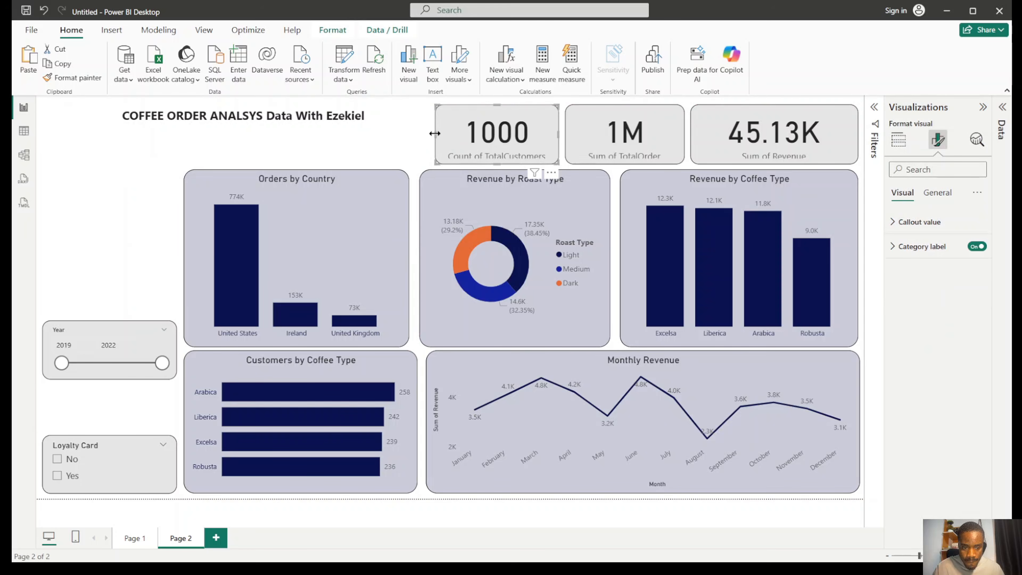
drag(435, 133, 429, 138)
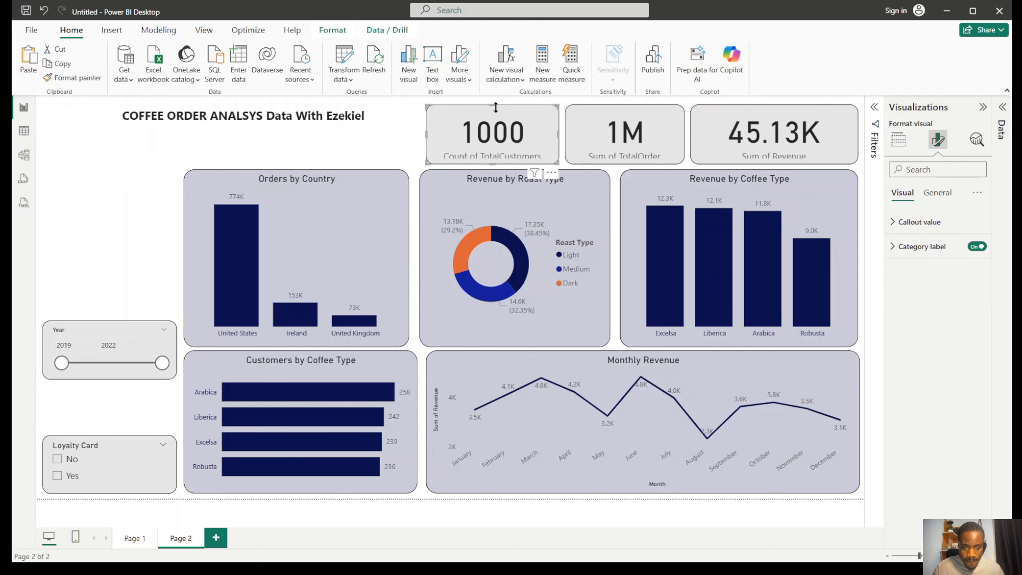
Make the three KPI cards slightly taller by raising their top edges to the same height so their labels fit.
drag(493, 105, 493, 101)
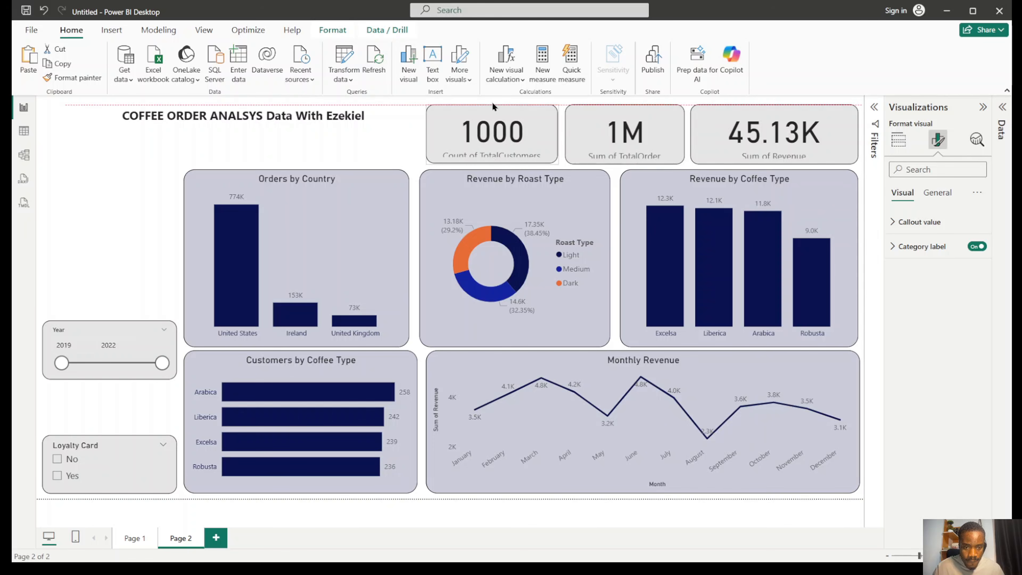
click(601, 129)
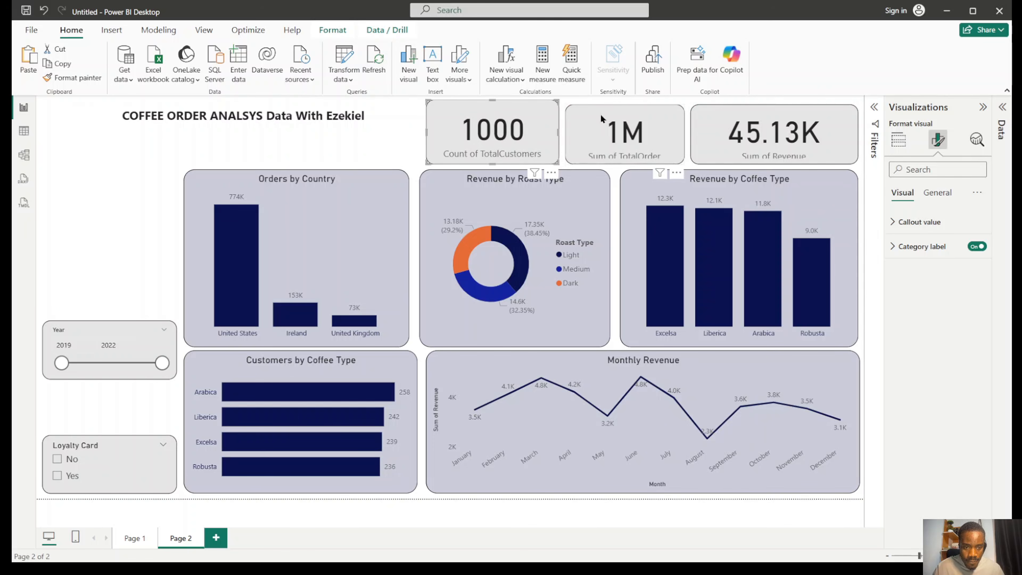
drag(624, 106, 624, 101)
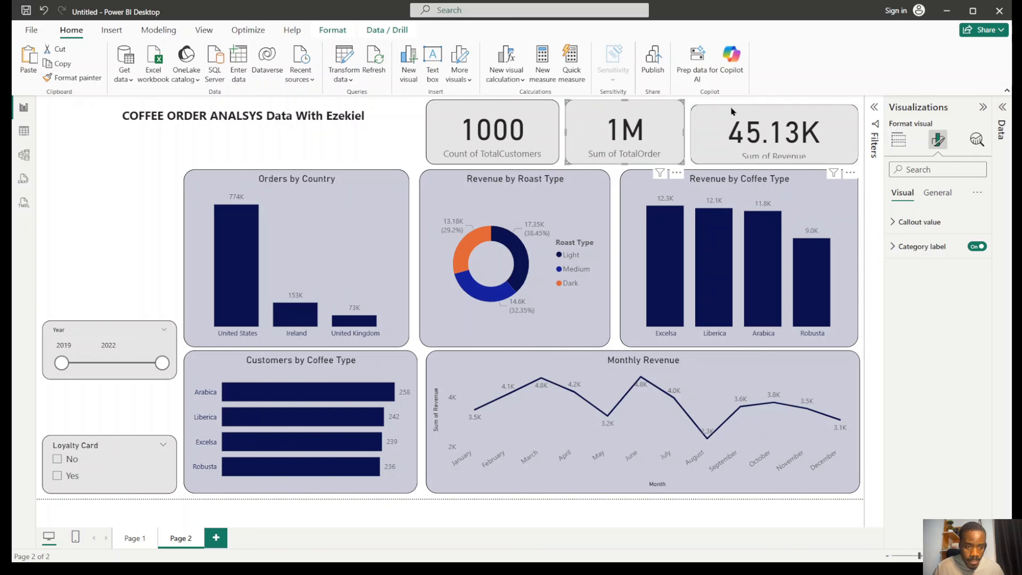
click(771, 105)
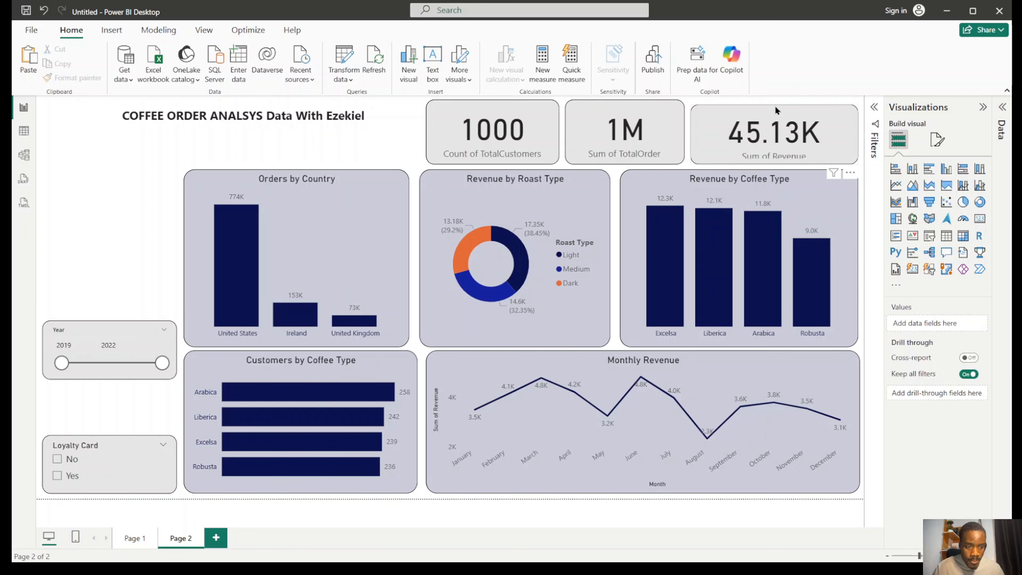
drag(774, 104, 775, 101)
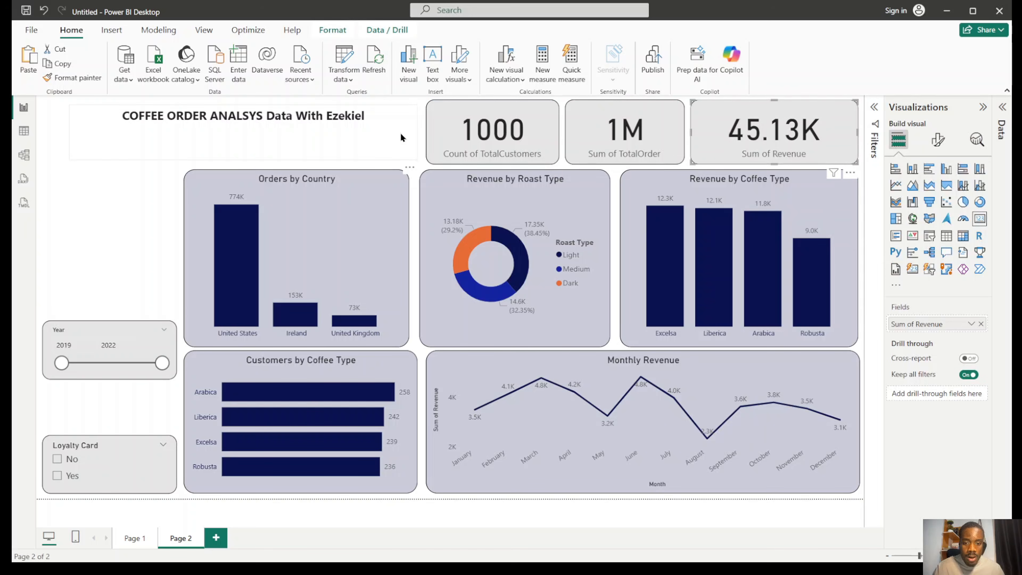
Extend the title text box's left edge to nearly the left edge of the Year slicer.
click(402, 135)
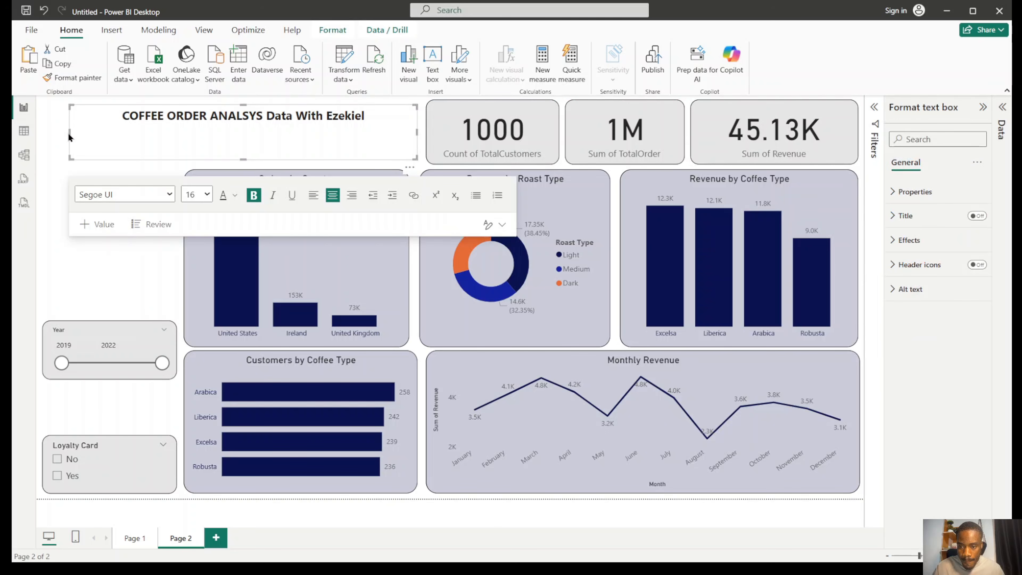
click(56, 132)
click(79, 133)
drag(68, 132, 46, 128)
Copy the Count of TotalCustomers card's gray background and rounded border to the title text box.
click(434, 121)
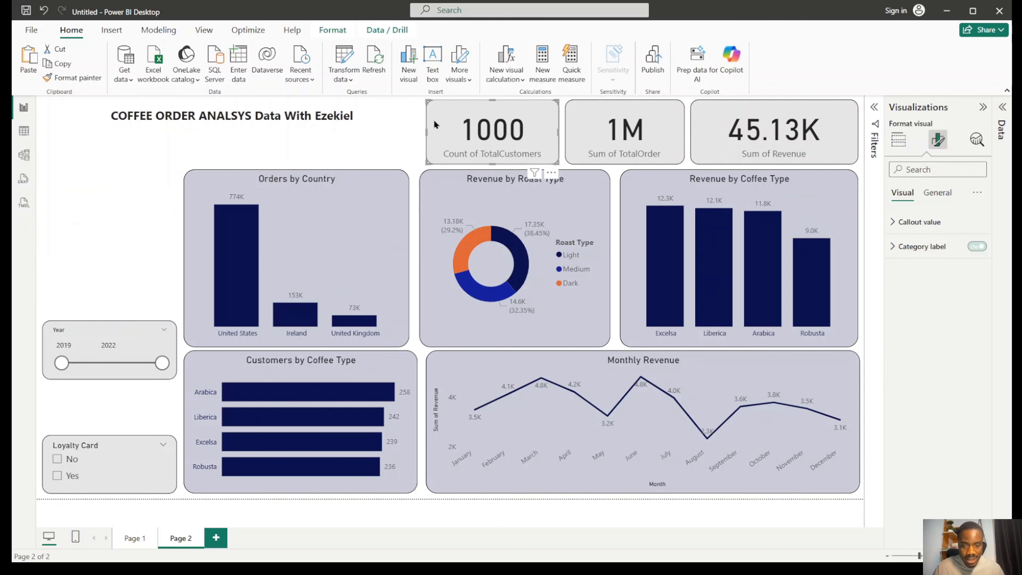
click(180, 136)
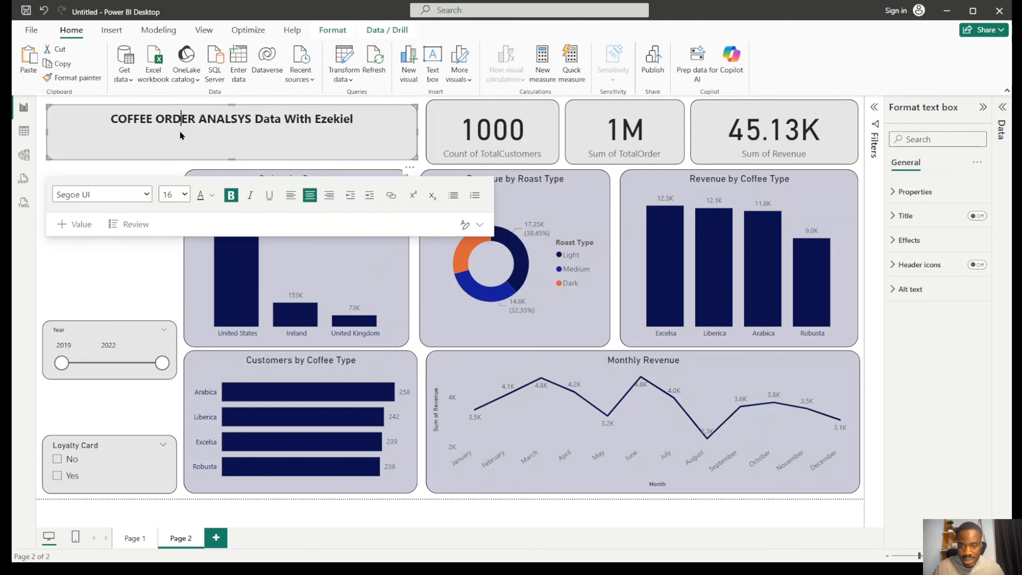
click(88, 274)
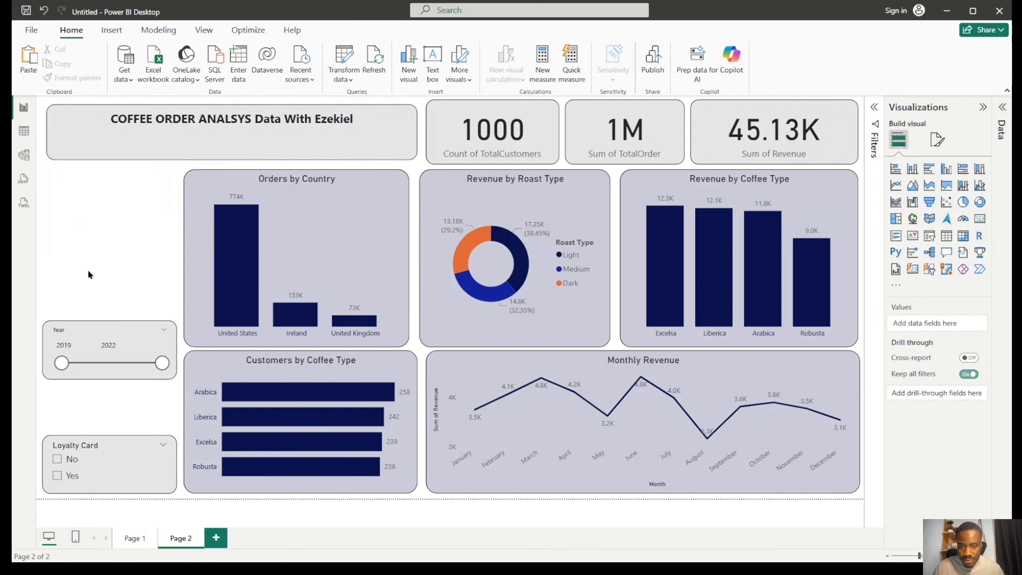
click(304, 118)
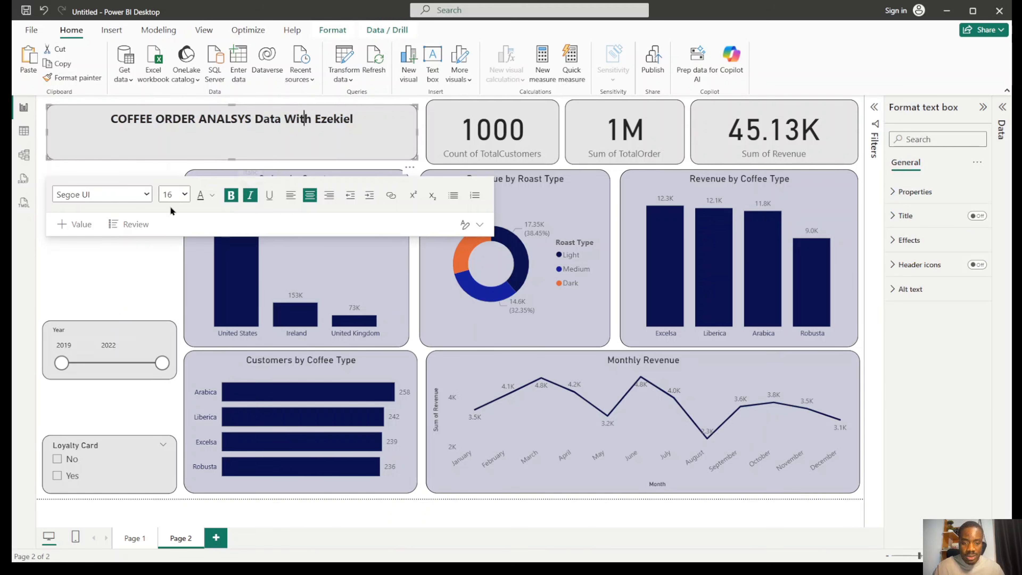
click(136, 280)
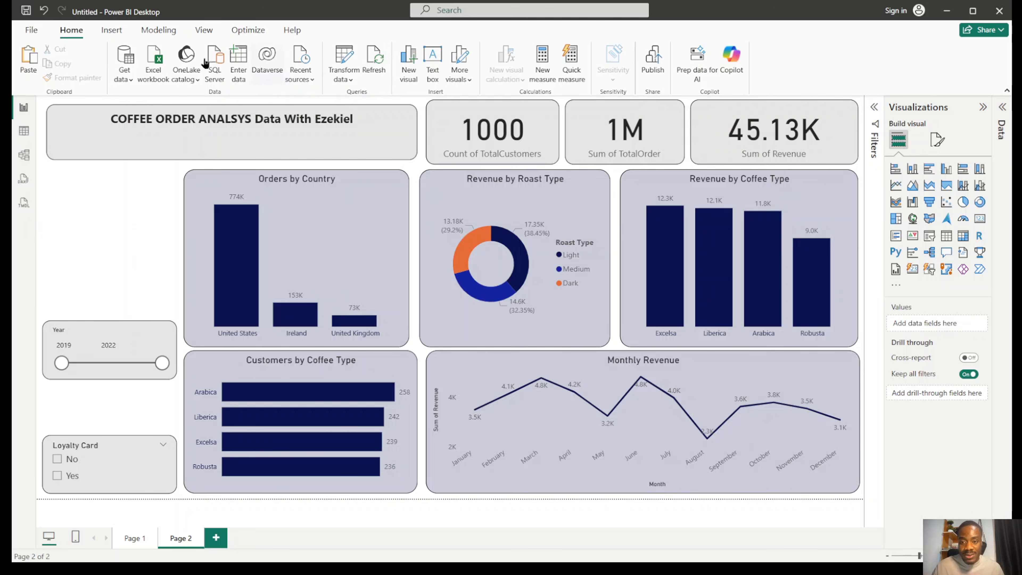
Insert the logo image dFKF9hDk_400x400 from the Downloads folder.
click(112, 30)
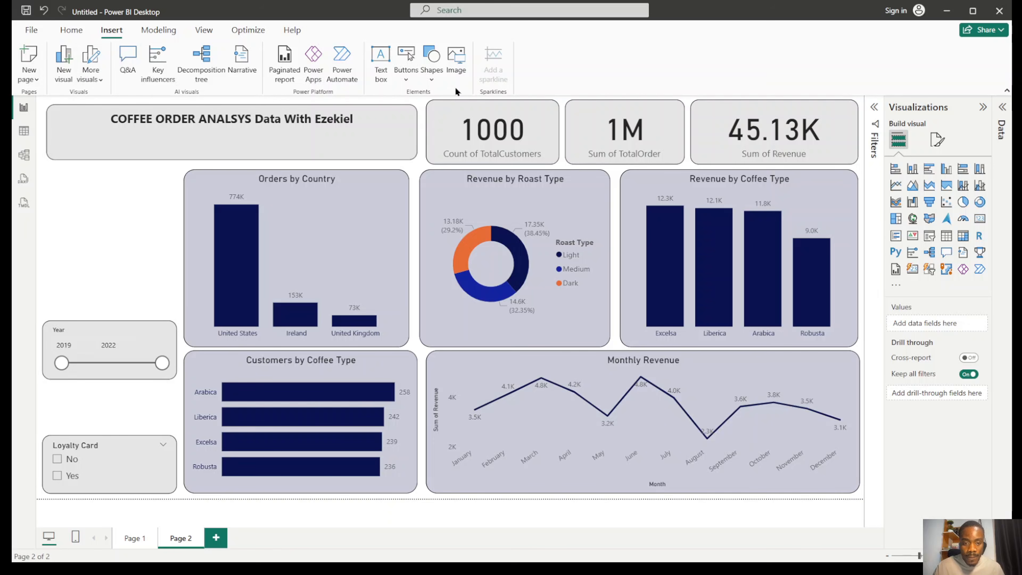
click(455, 71)
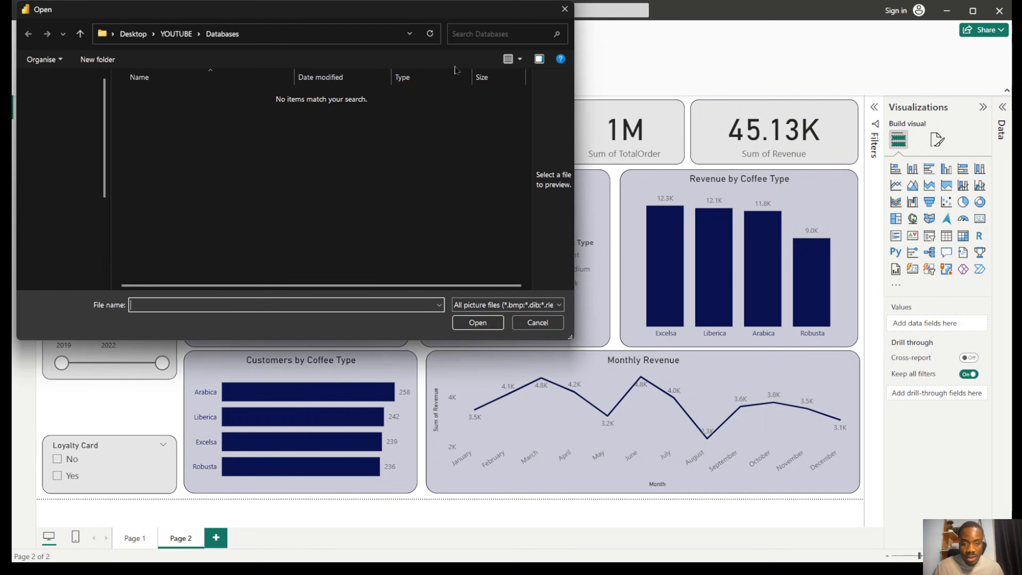
click(66, 162)
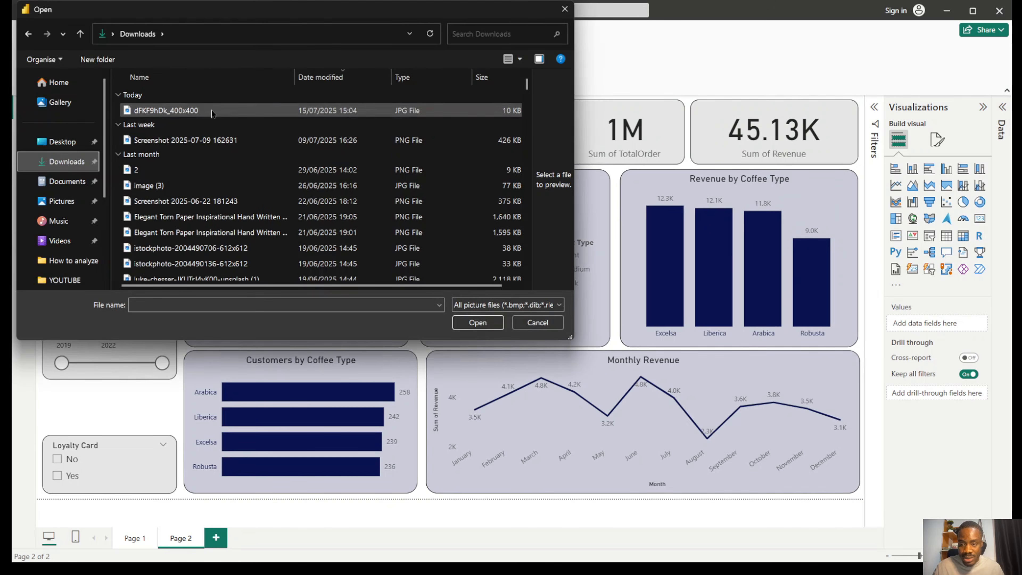
click(182, 110)
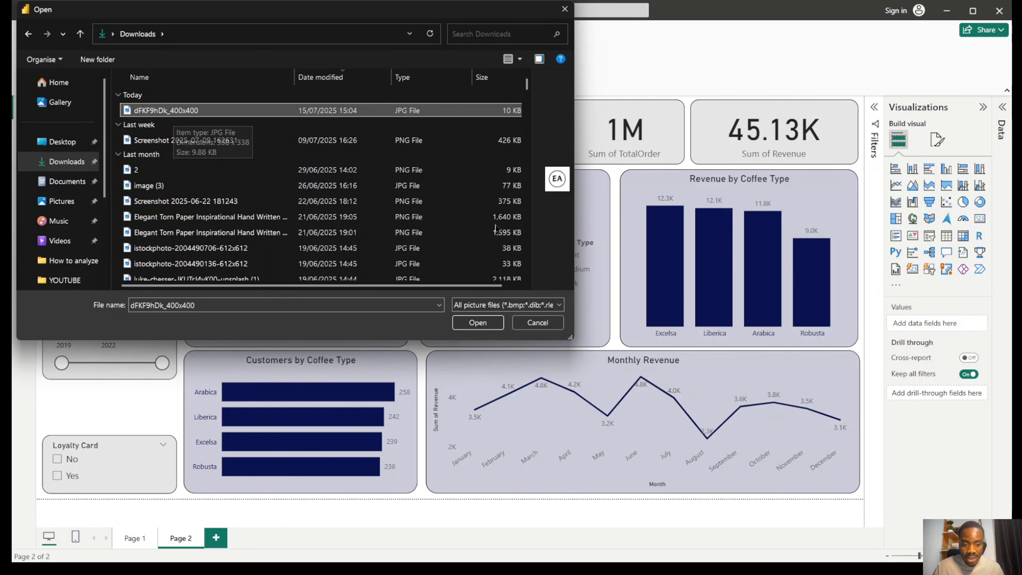
click(488, 318)
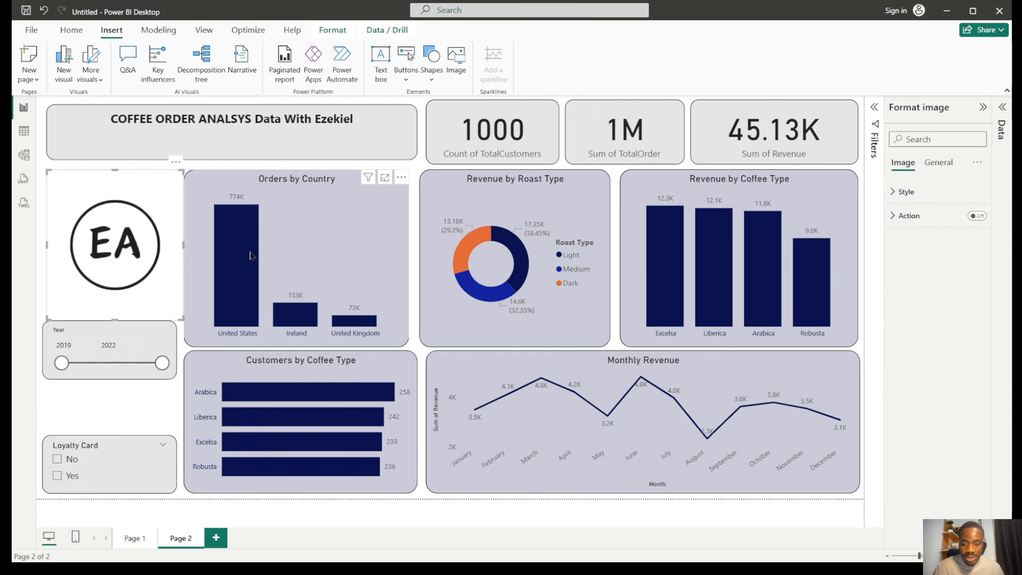
Resize the logo image to fit above the Year slicer, matching the slicer's left and right edges.
drag(183, 320, 167, 315)
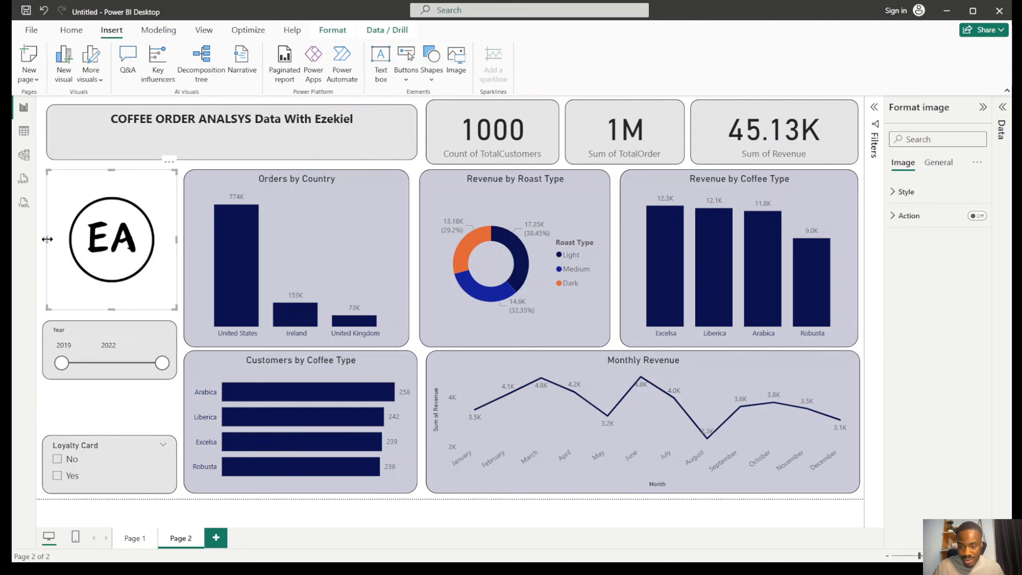
drag(45, 243, 43, 245)
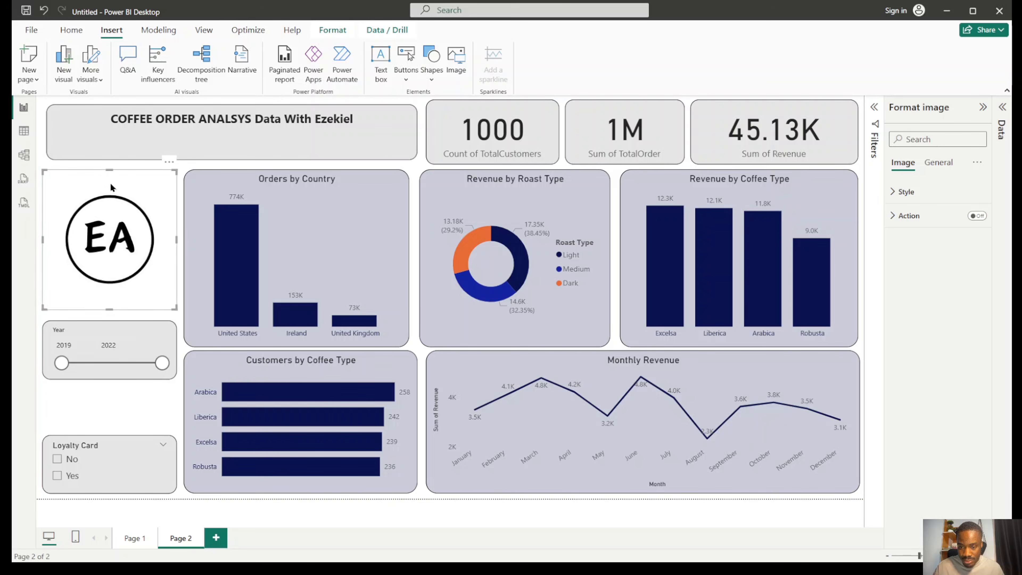
drag(108, 171, 109, 171)
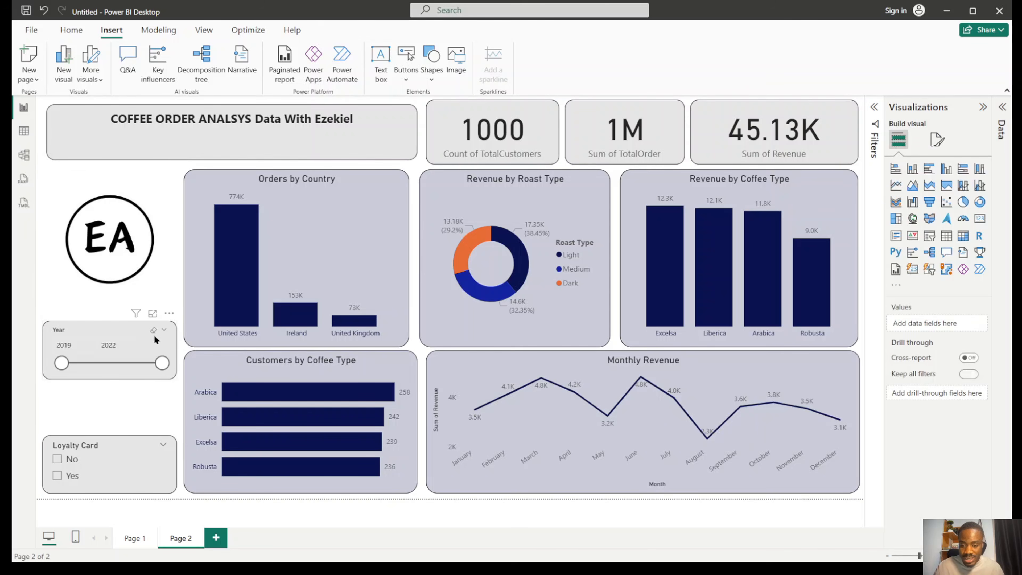
Make the Year and Loyalty Card slicers slightly taller and move the Loyalty Card slicer up closer to the Year slicer.
click(154, 334)
drag(109, 379, 114, 388)
click(129, 441)
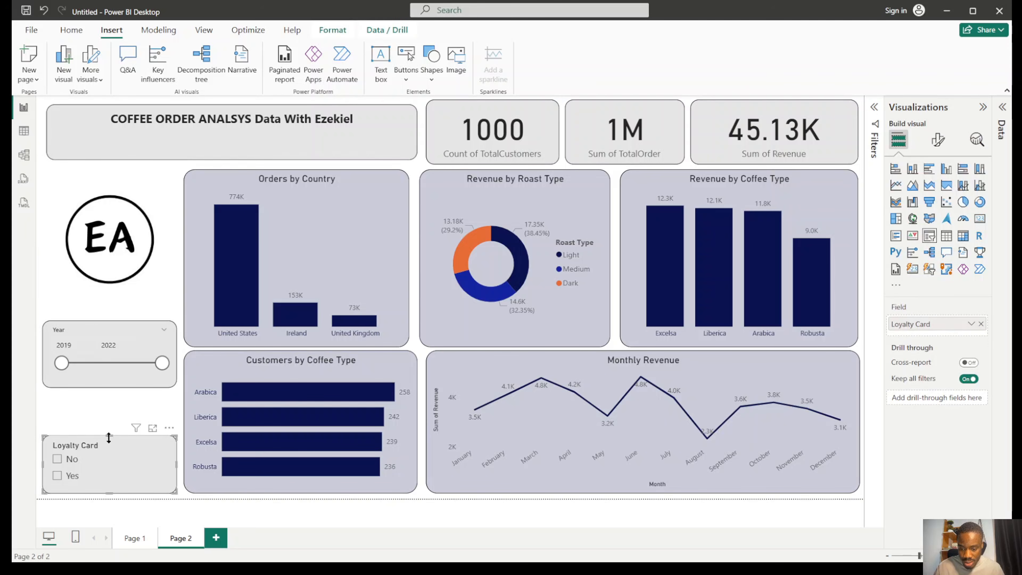
drag(107, 435, 146, 432)
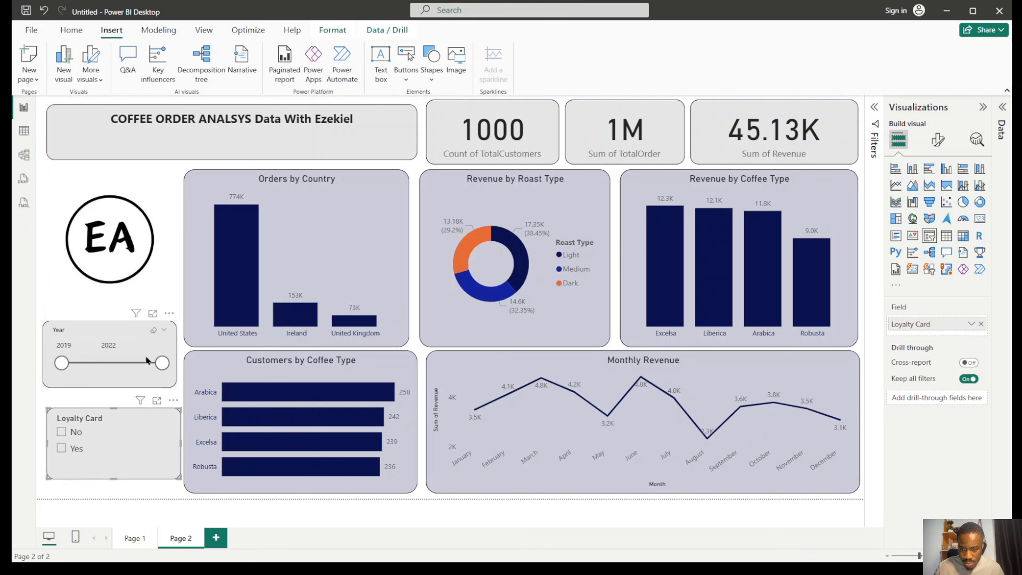
Move the Year slicer down slightly and align both slicers with the logo's left edge, leaving a small gap between them.
drag(146, 350, 149, 360)
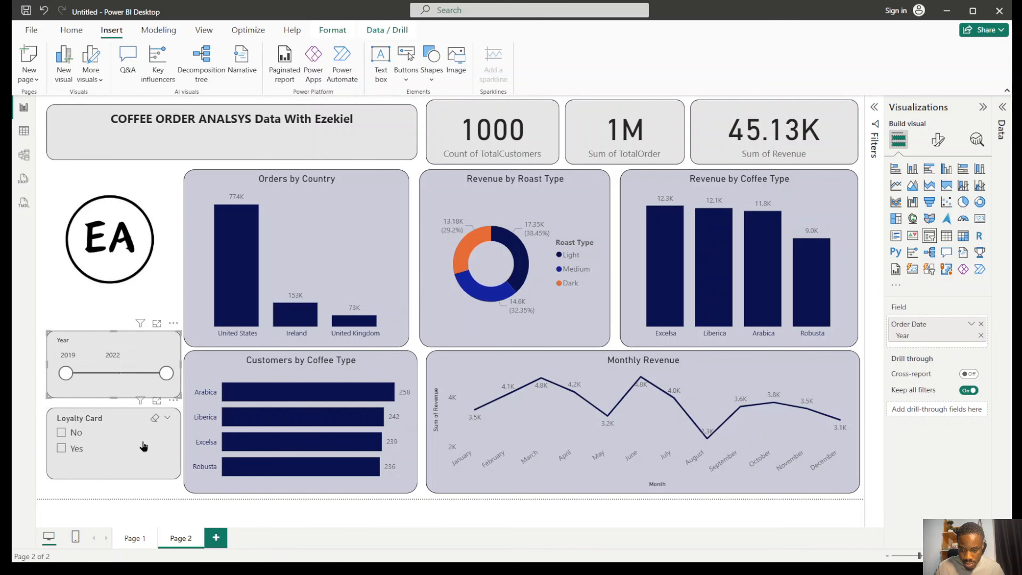
drag(147, 441, 142, 443)
drag(141, 385, 132, 384)
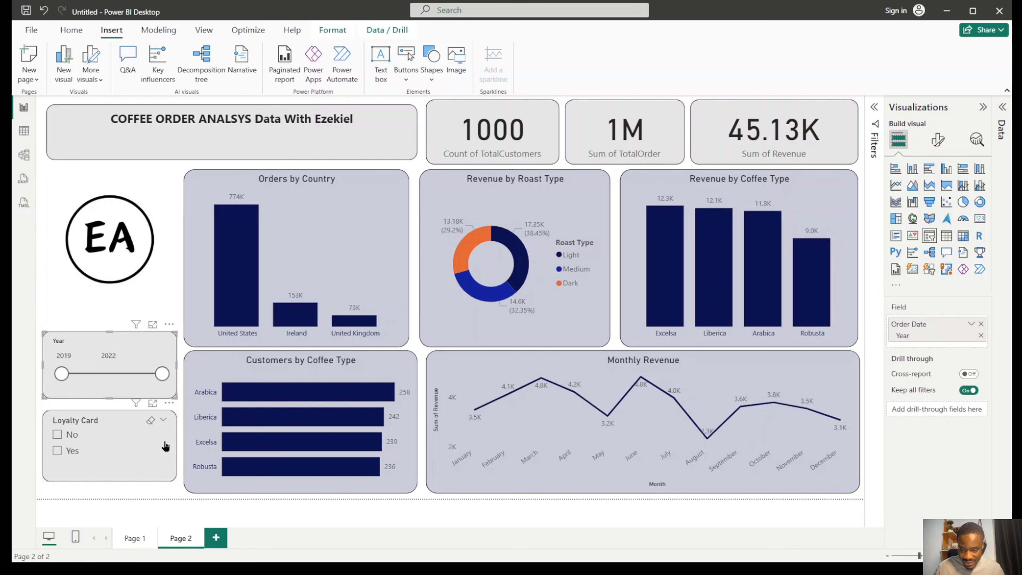
click(169, 489)
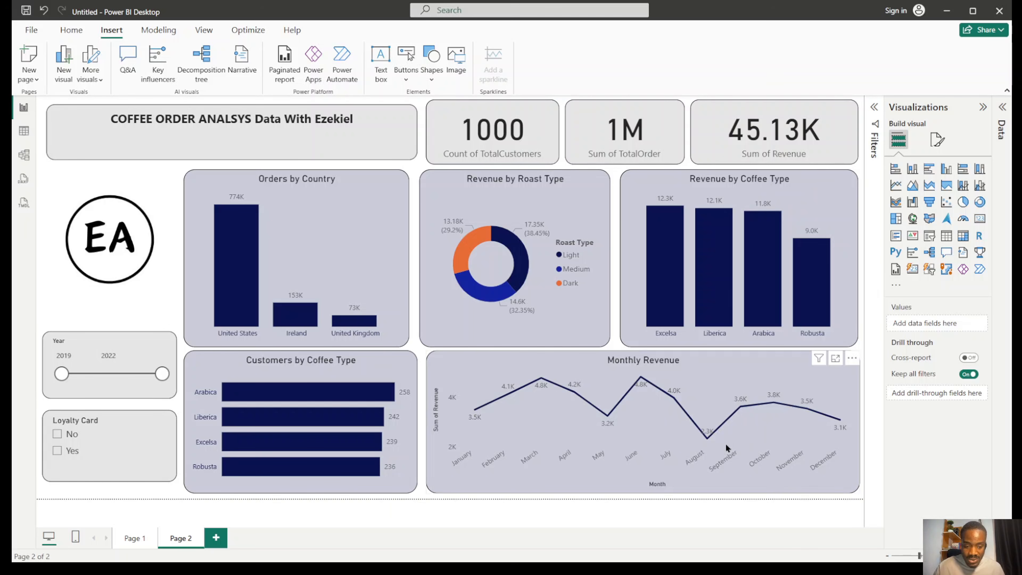
Turn off the X-axis title on the Monthly Revenue line chart, keeping the month labels on.
click(844, 400)
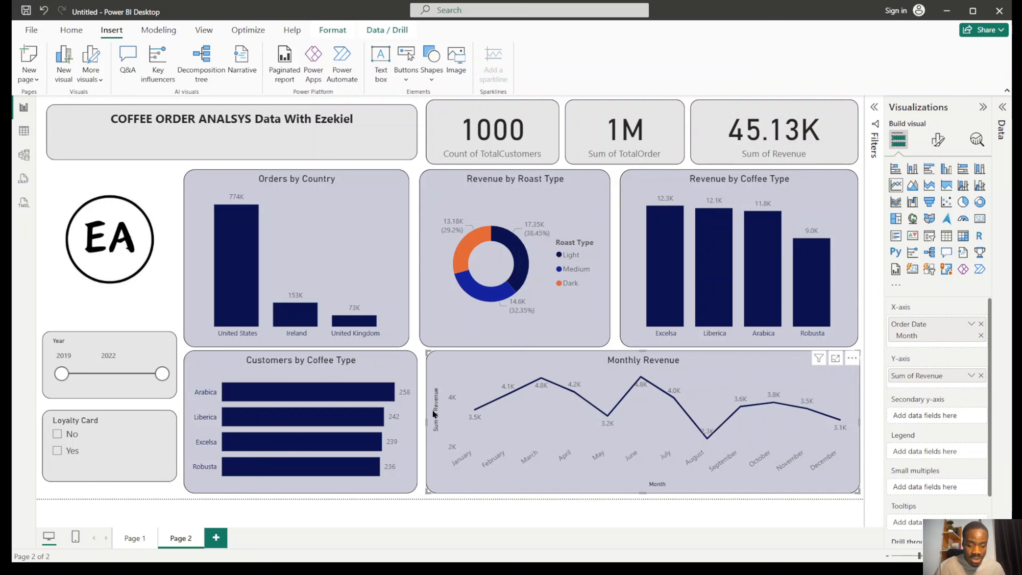
click(938, 140)
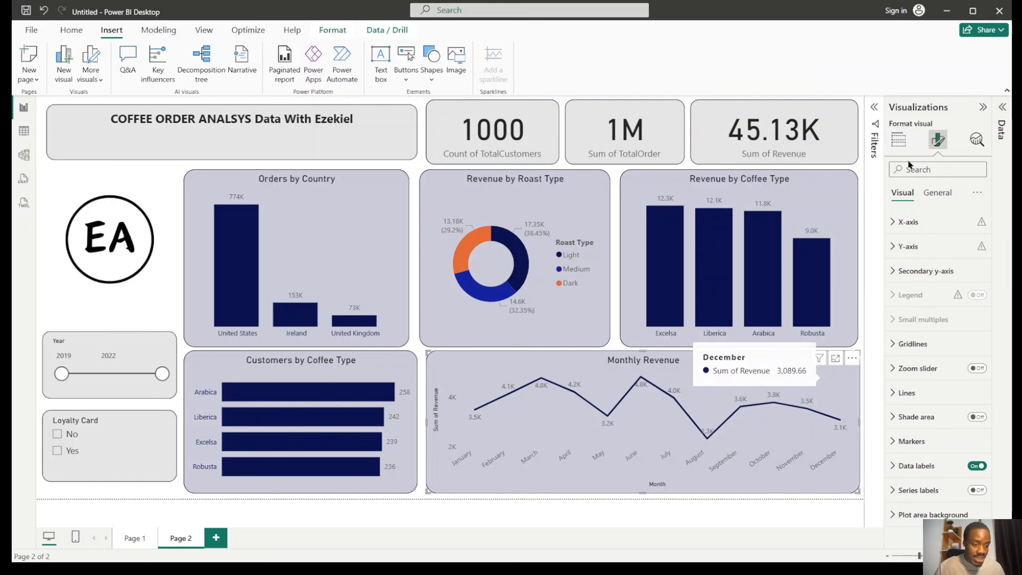
click(926, 223)
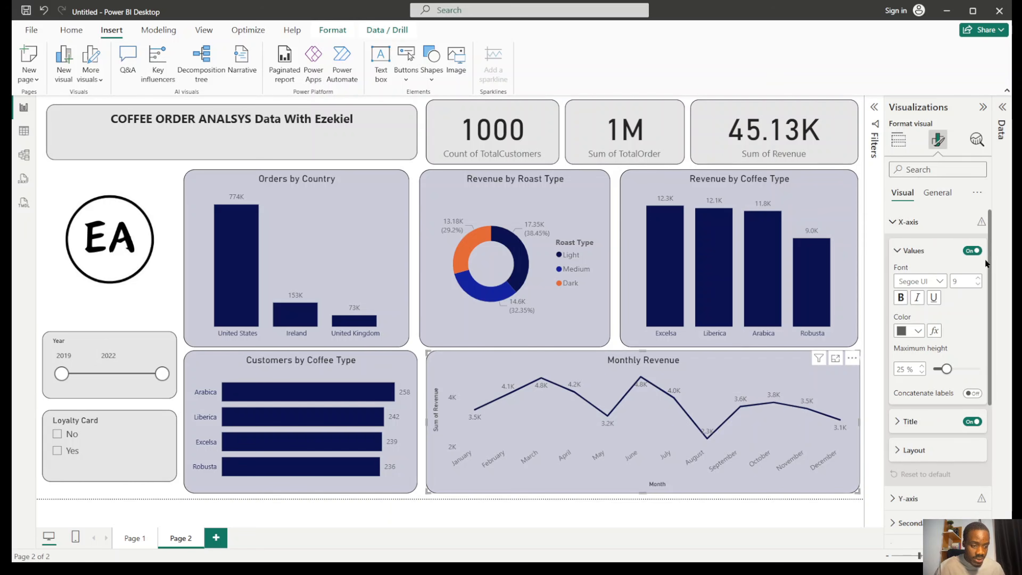
click(973, 250)
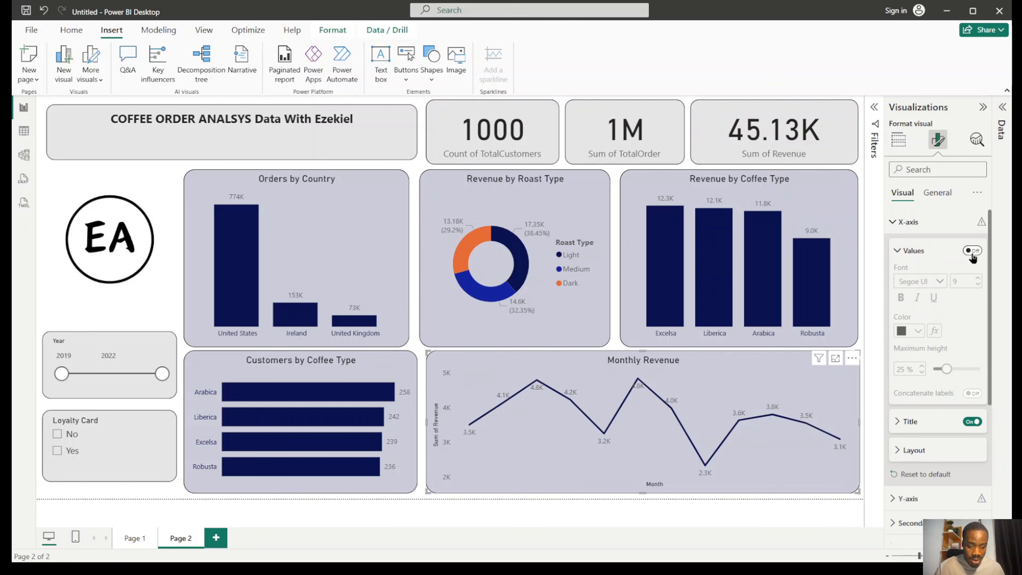
click(973, 251)
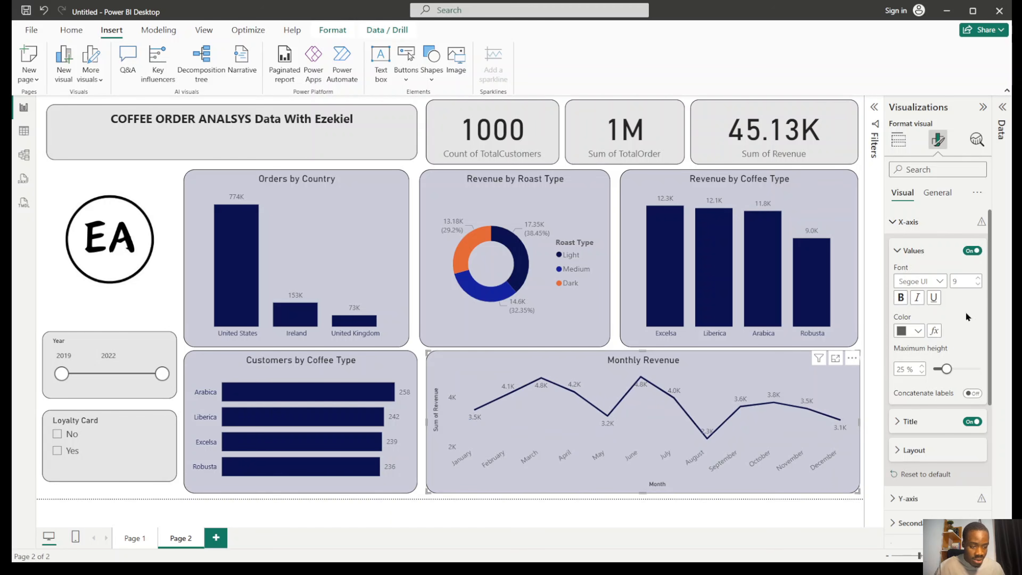
click(972, 422)
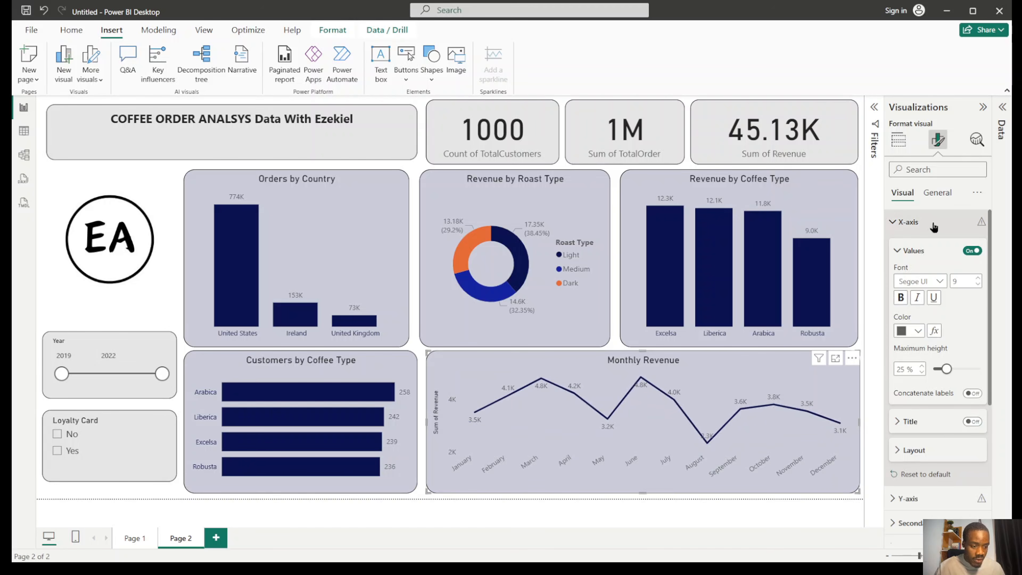
click(916, 226)
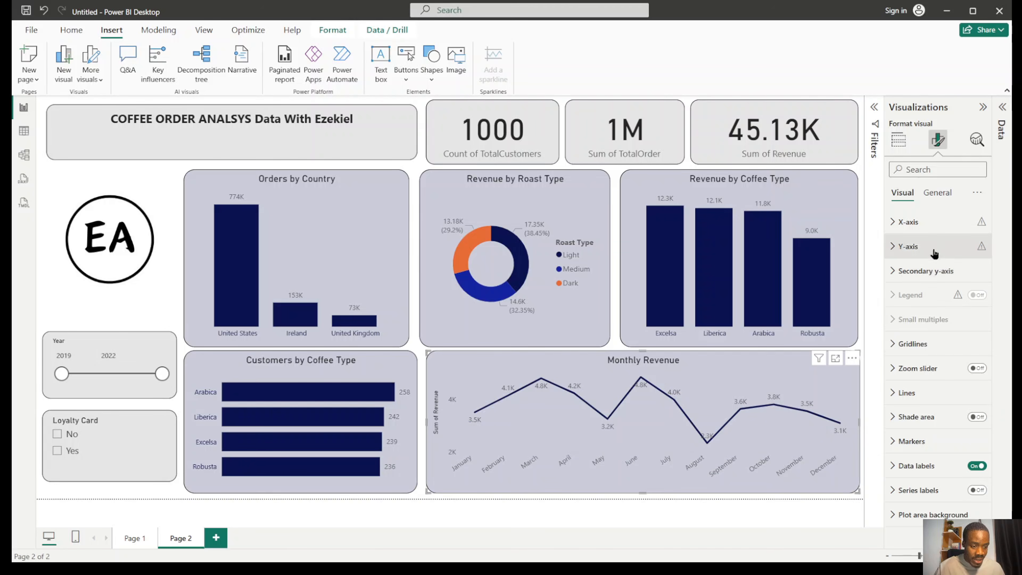
Turn off the Y-axis title and values on the Monthly Revenue line chart.
click(910, 246)
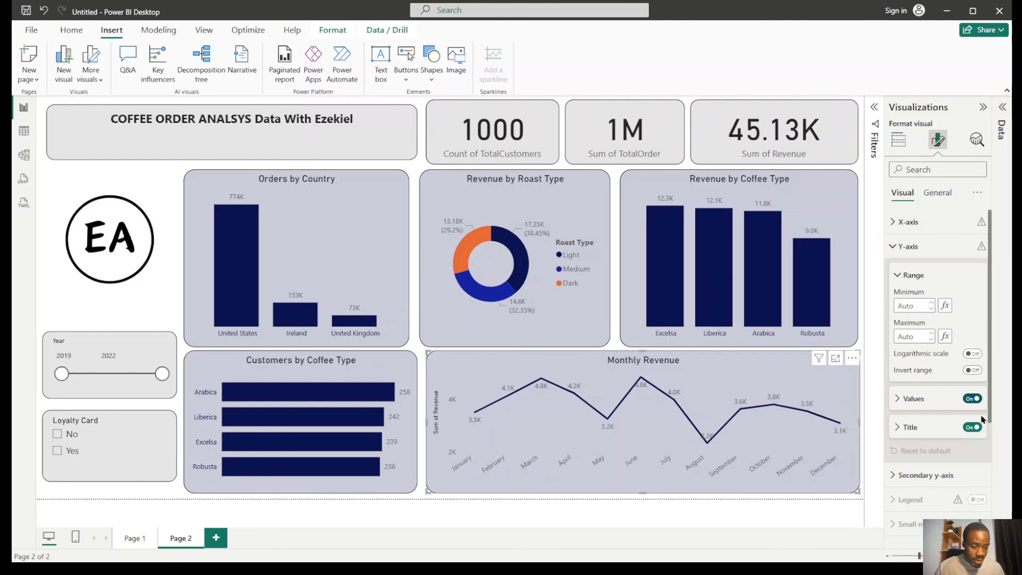
click(974, 428)
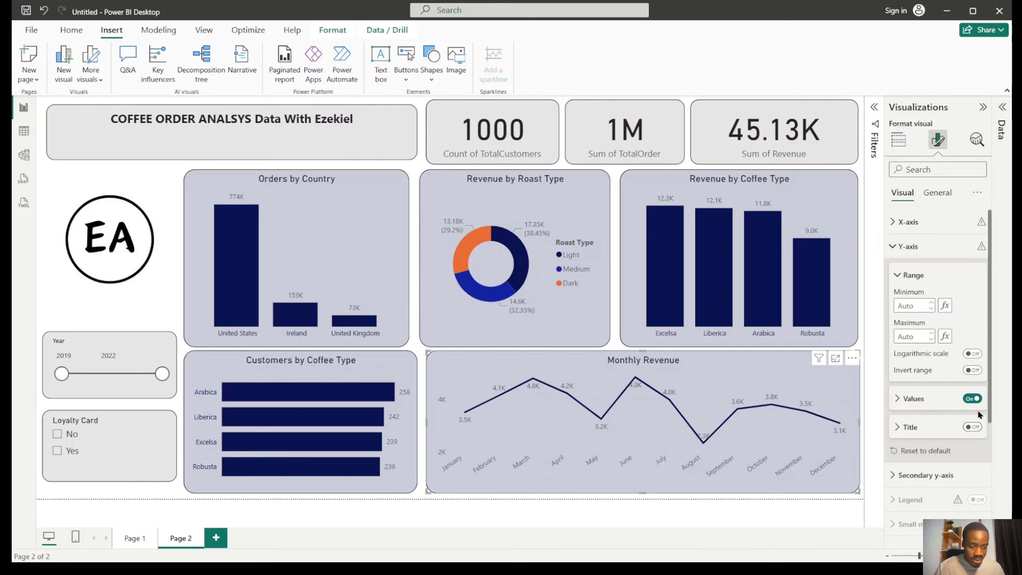
click(972, 398)
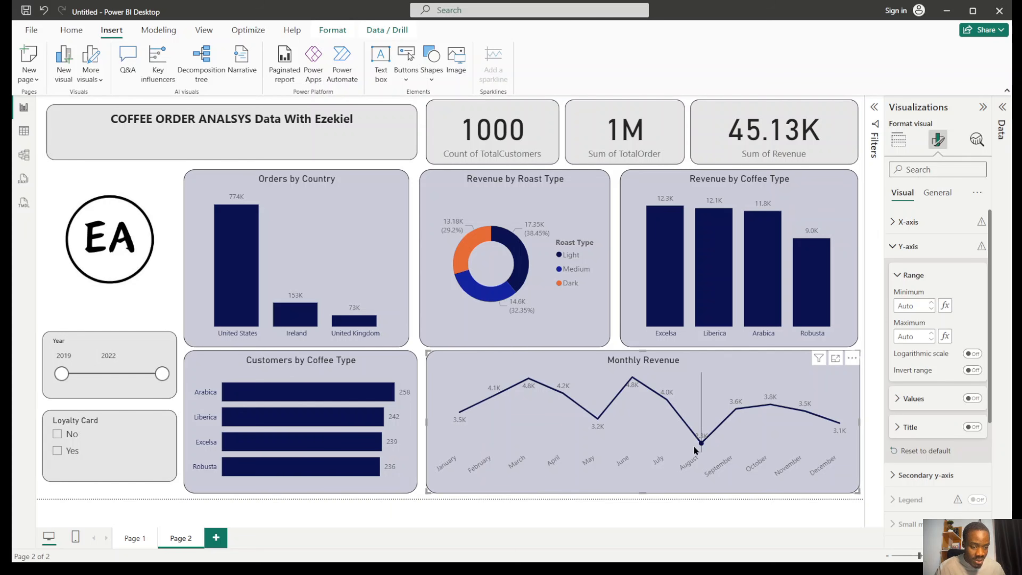
click(913, 245)
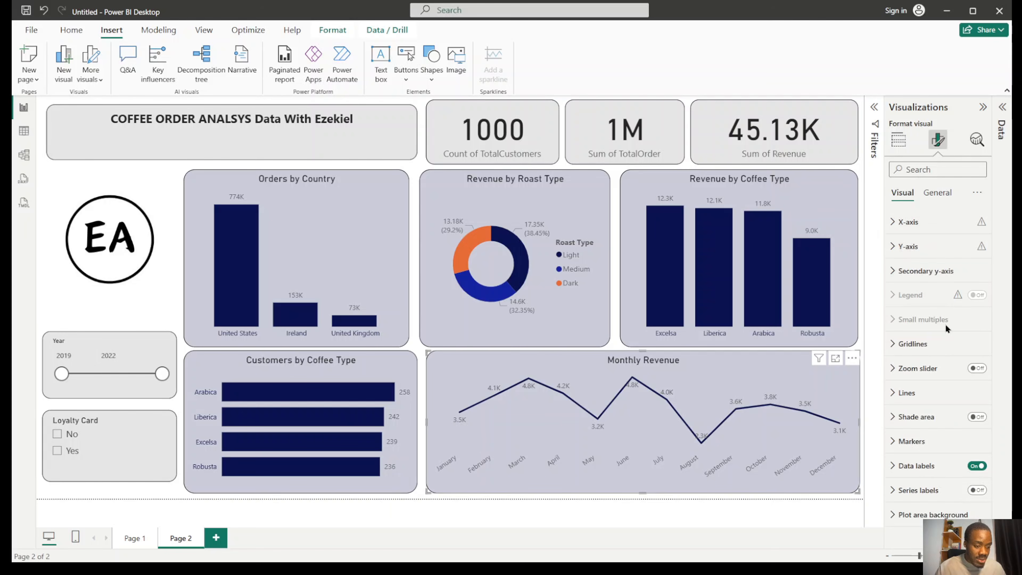
Show markers for all categories on the Monthly Revenue line.
click(912, 446)
scroll(989, 362, down, 4)
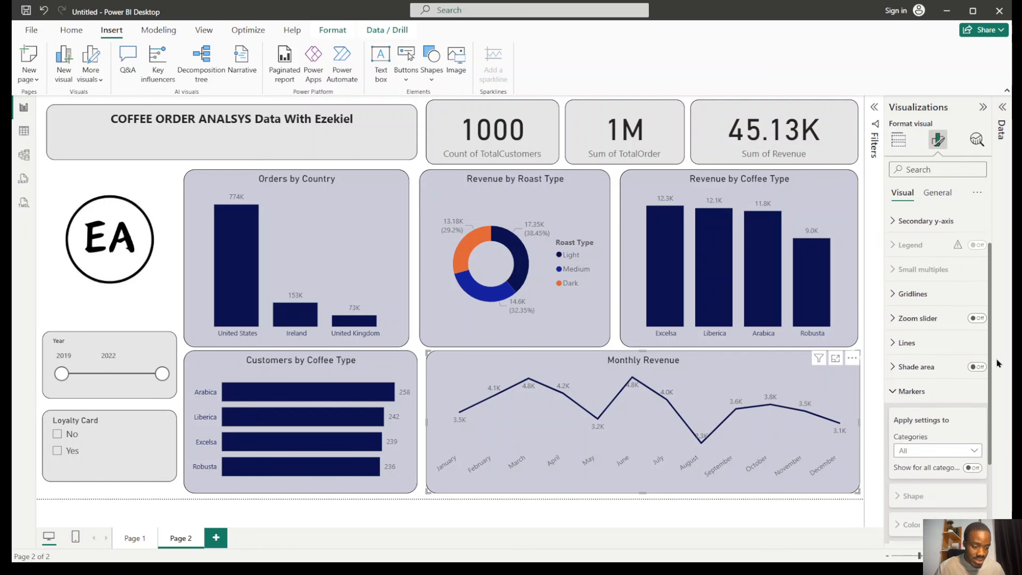
click(930, 336)
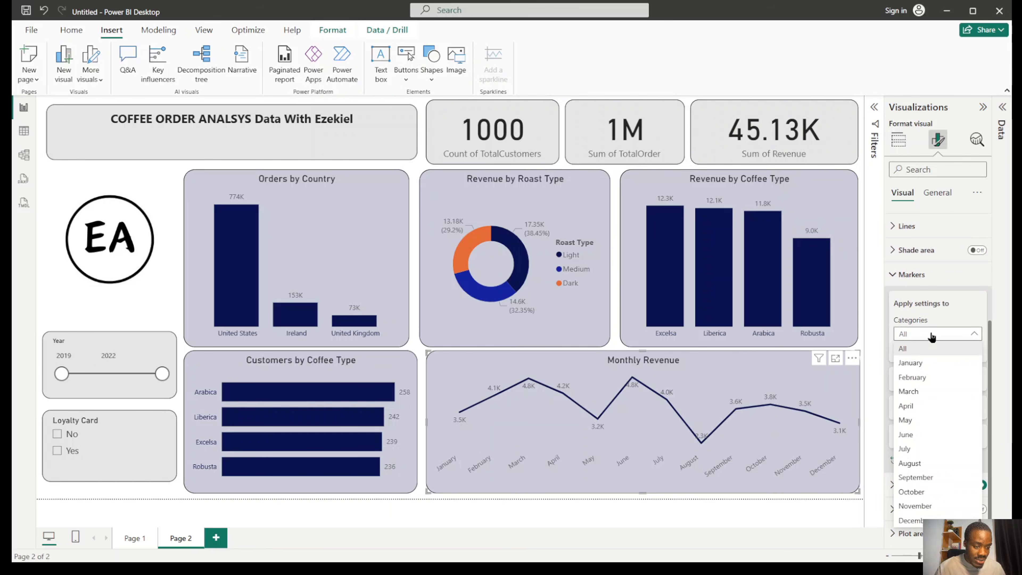
click(930, 336)
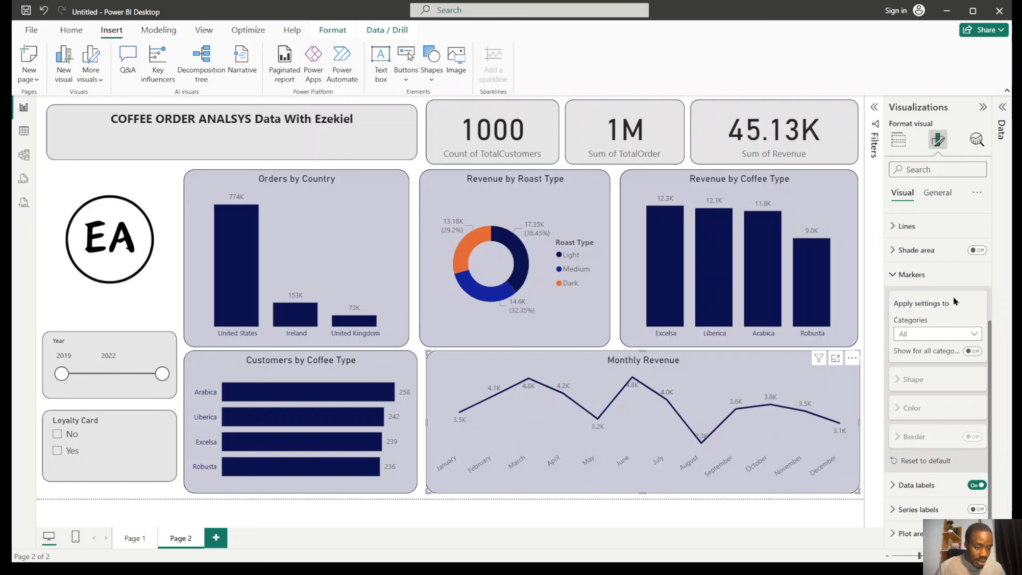
click(974, 352)
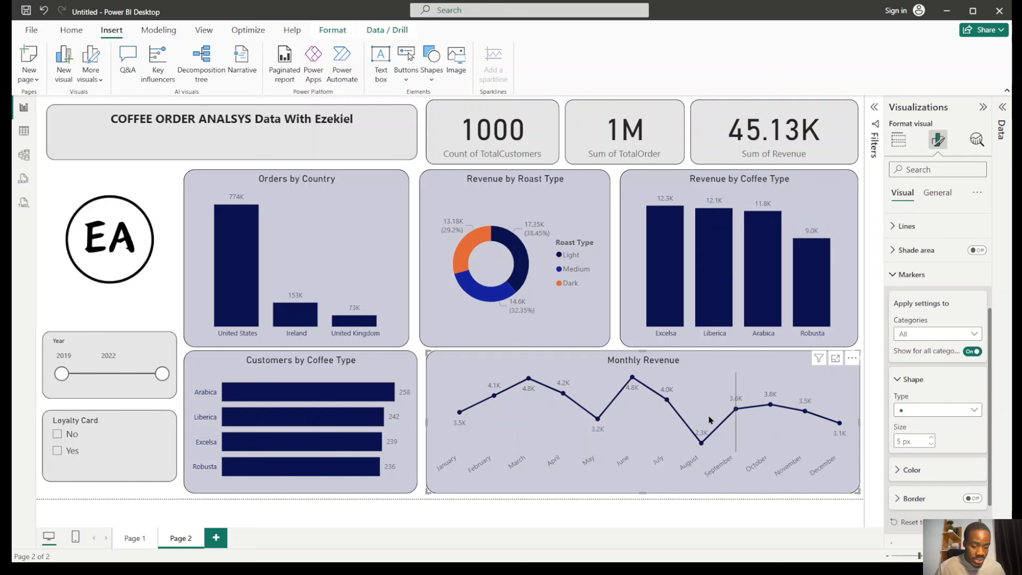
Increase the size of the Monthly Revenue line's markers to 13 px.
click(931, 437)
click(931, 437)
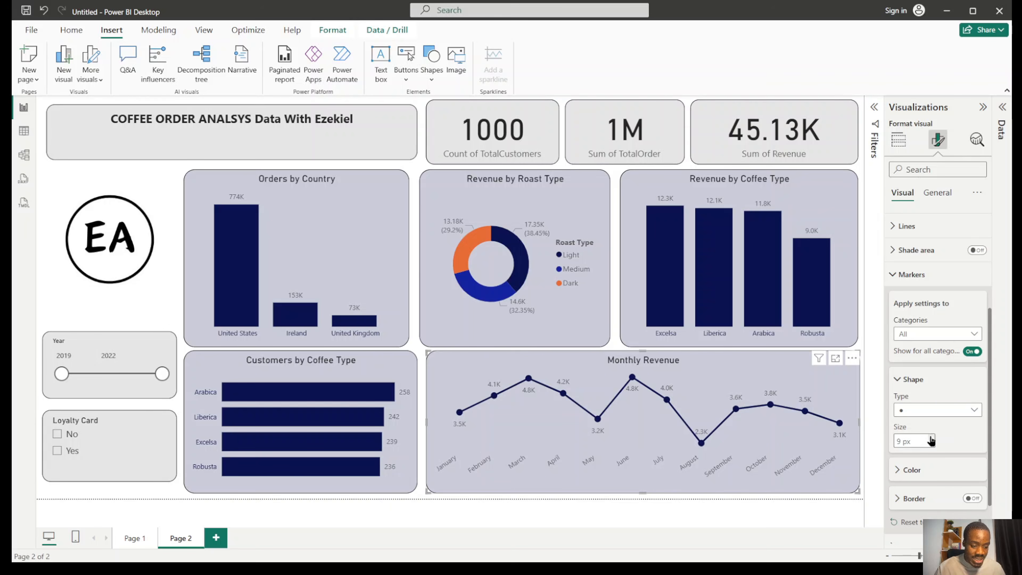
click(931, 437)
click(931, 437)
click(931, 437)
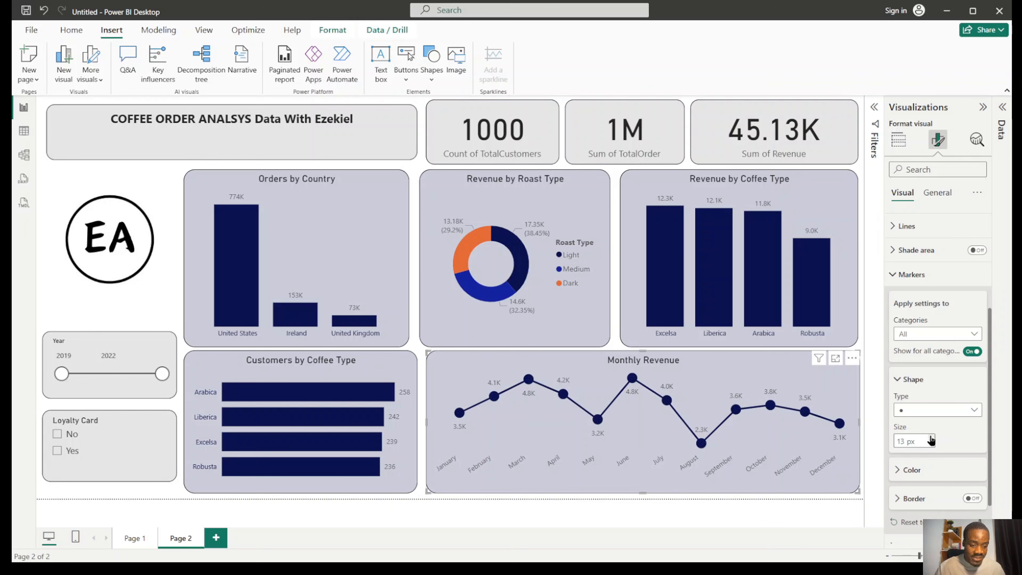
Change the line markers to diamonds and reduce their size to 10 px.
click(973, 410)
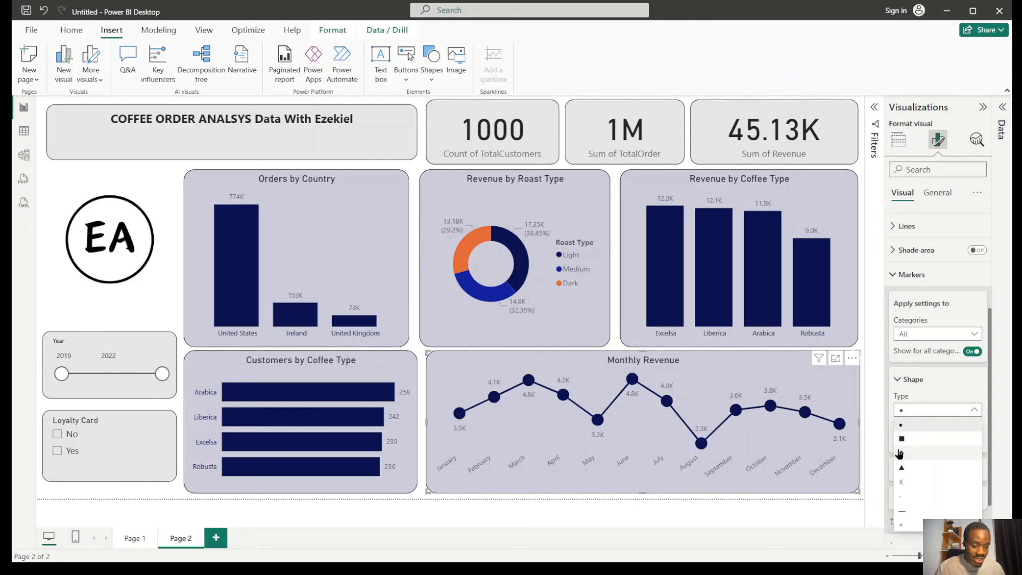
click(916, 454)
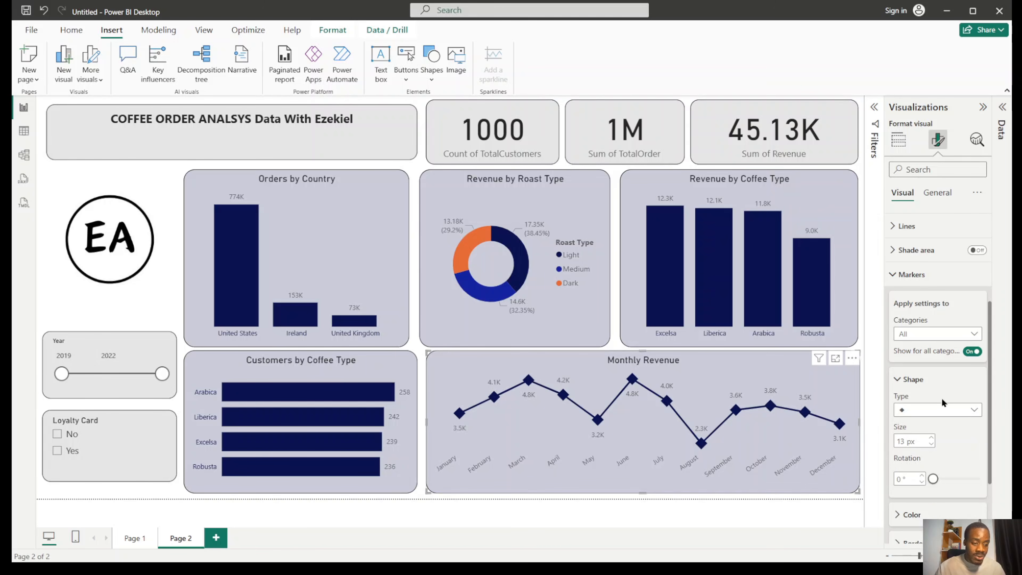
click(932, 445)
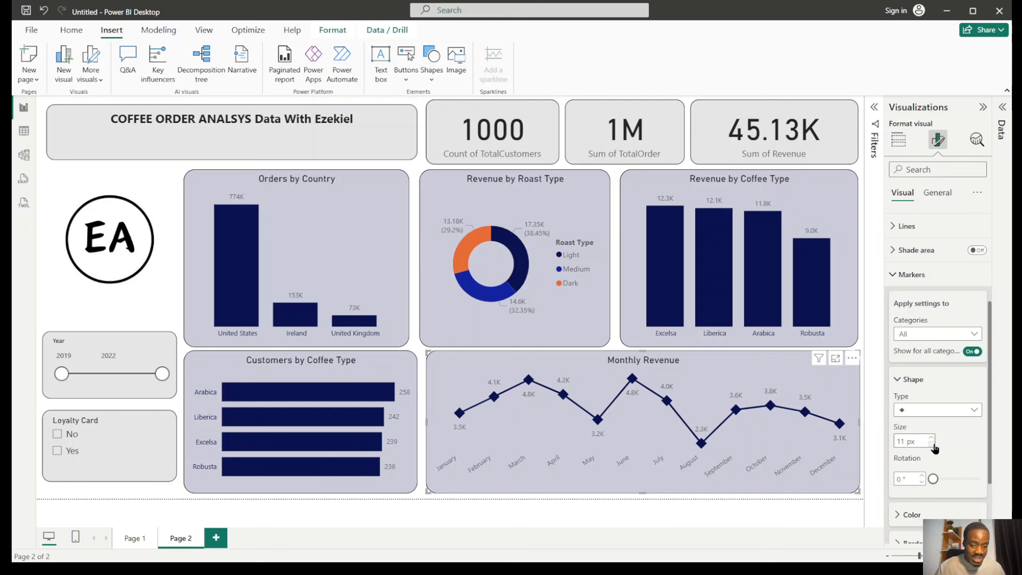
Change the marker shape on the Monthly Revenue line to triangles.
click(938, 409)
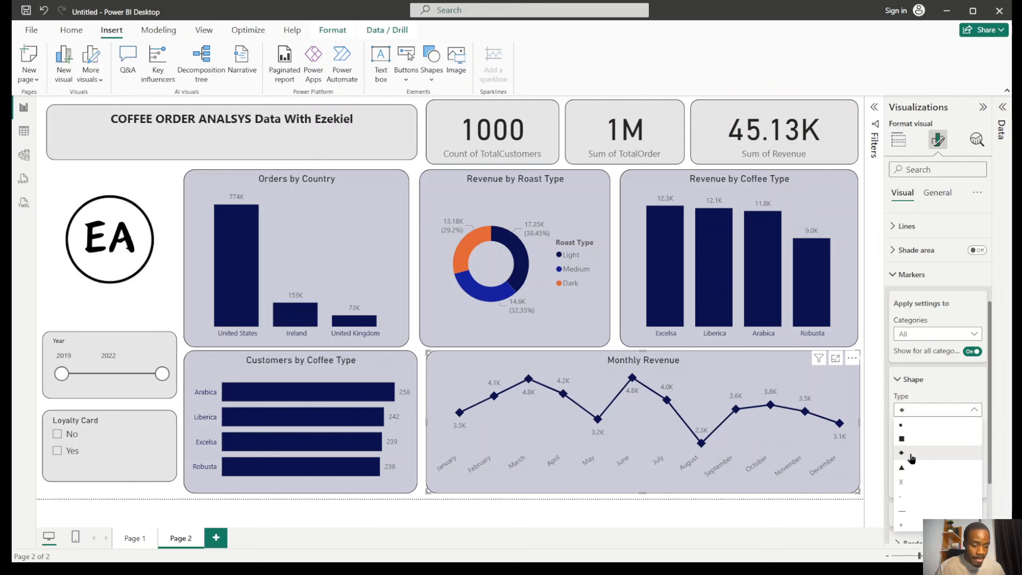
click(923, 474)
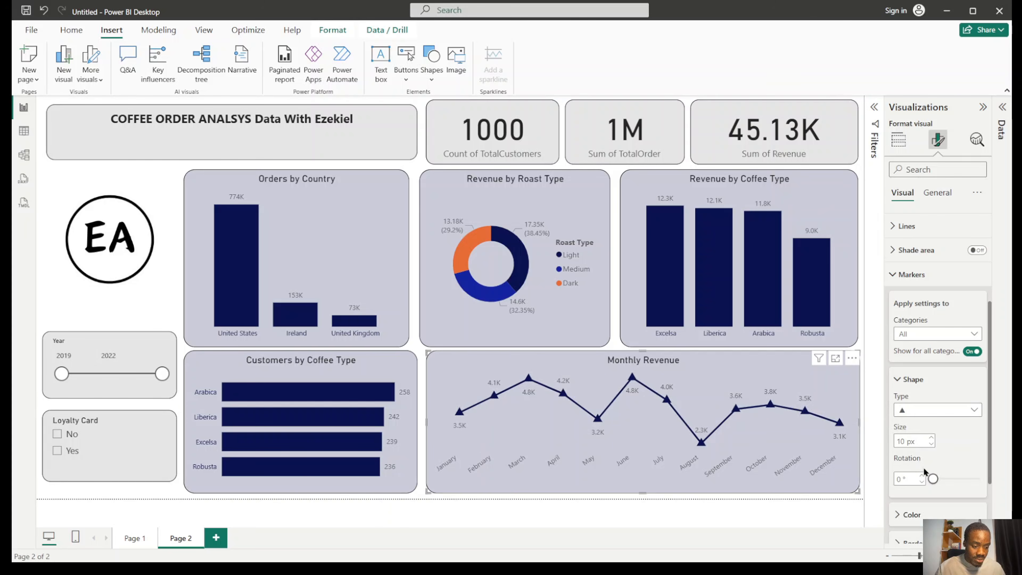
click(945, 413)
click(928, 425)
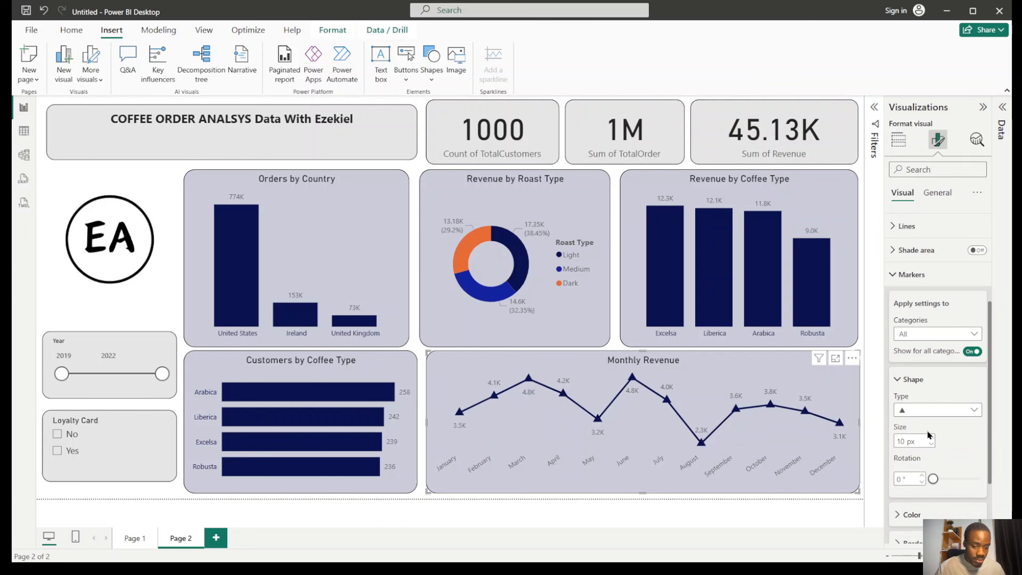